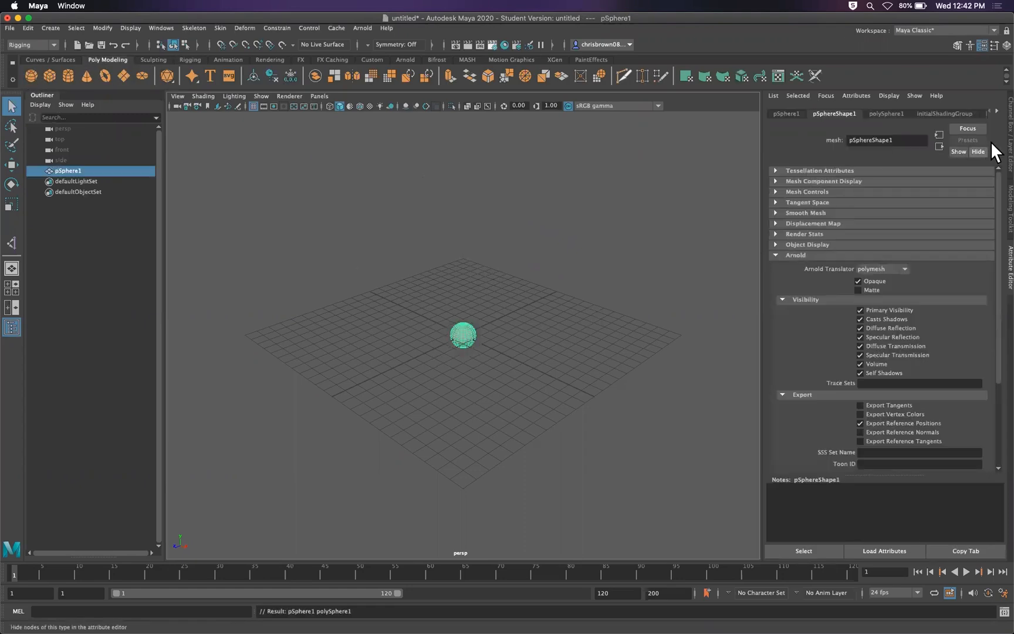
# Show the sphere's transform channels and review the keying commands available for Translate Y
pyautogui.click(1009, 143)
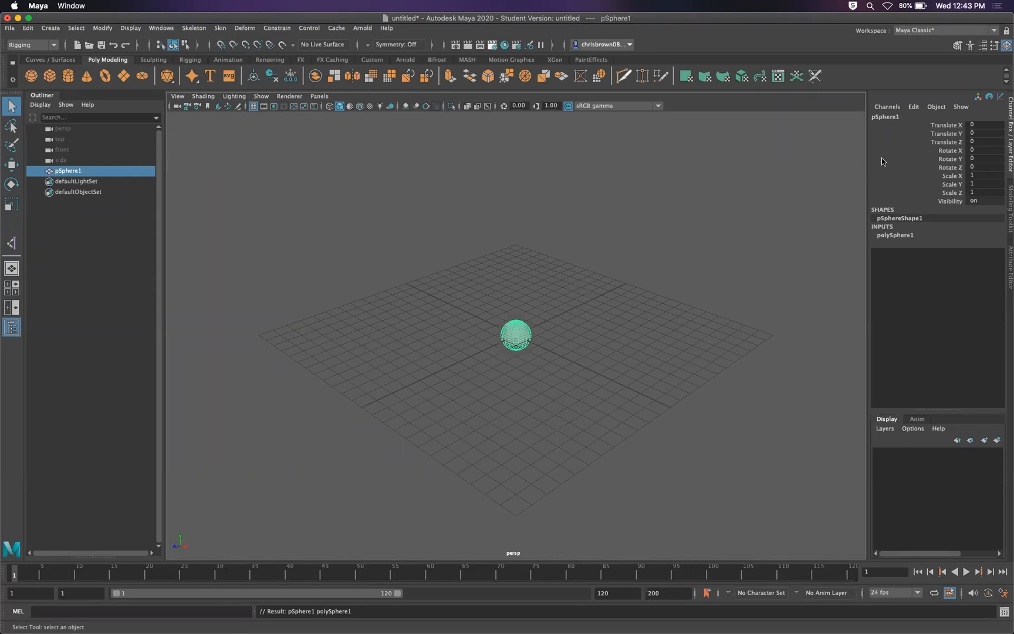
pyautogui.rightClick(901, 131)
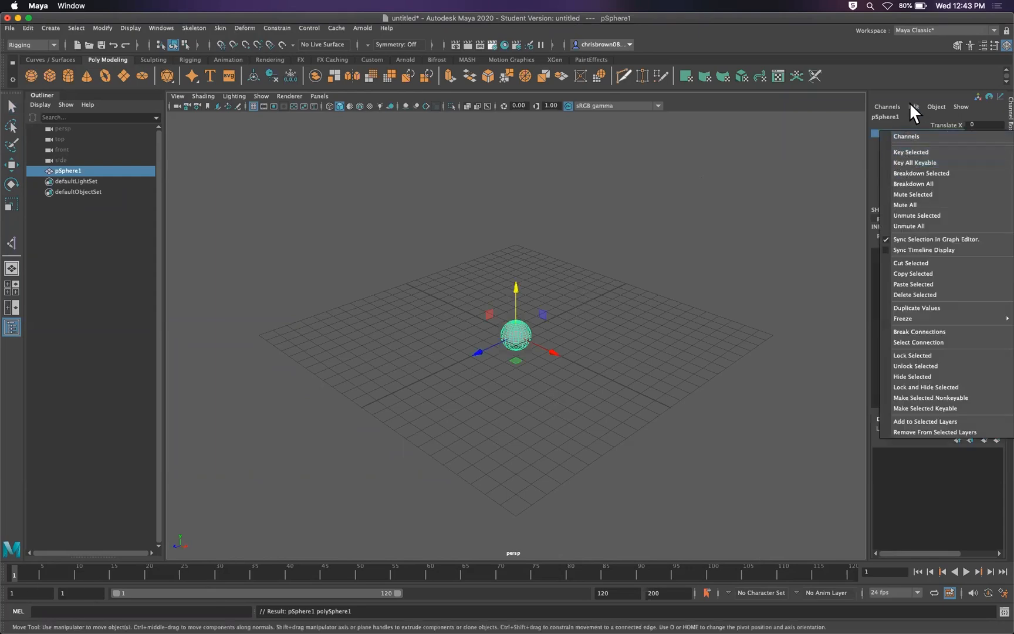
pyautogui.click(909, 103)
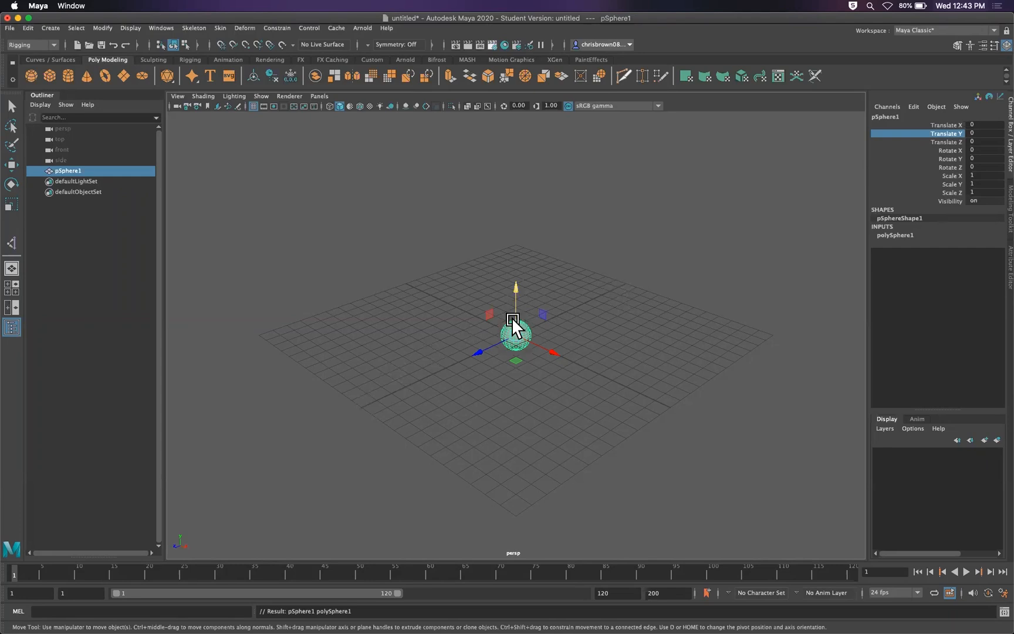
# Keyframe the sphere at frame 1, moved along X to about 6.6 at frame 30, and raised along Y to about 4.9 at frame 60
pyautogui.scroll(5, 692, 382)
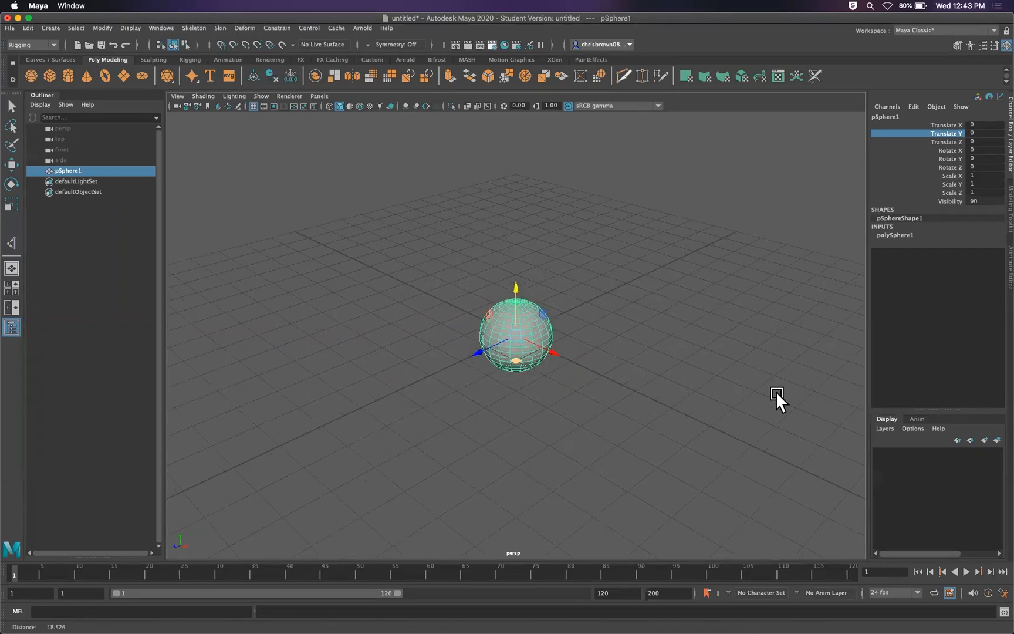
pyautogui.press('s')
pyautogui.moveTo(551, 348); pyautogui.dragTo(789, 424)
pyautogui.press('s')
pyautogui.press('z')
pyautogui.moveTo(78, 565); pyautogui.dragTo(215, 565)
pyautogui.moveTo(546, 351); pyautogui.dragTo(796, 409)
pyautogui.press('s')
pyautogui.moveTo(261, 565); pyautogui.dragTo(430, 565)
pyautogui.moveTo(745, 396); pyautogui.dragTo(770, 165)
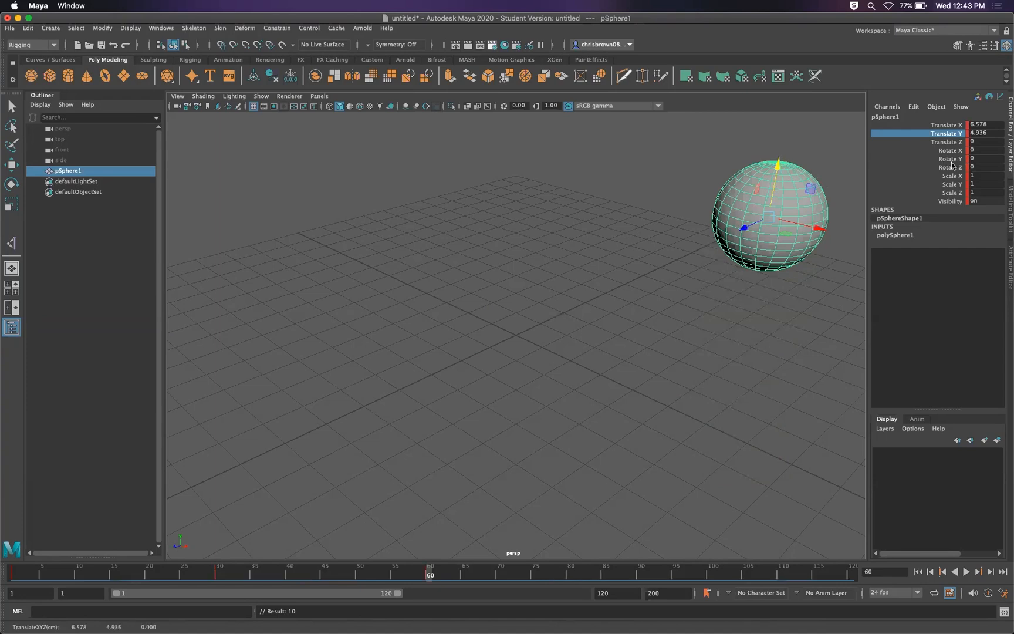
# Return to frame 1 and undo the sphere's manually set keyframes
pyautogui.moveTo(430, 570); pyautogui.dragTo(12, 592)
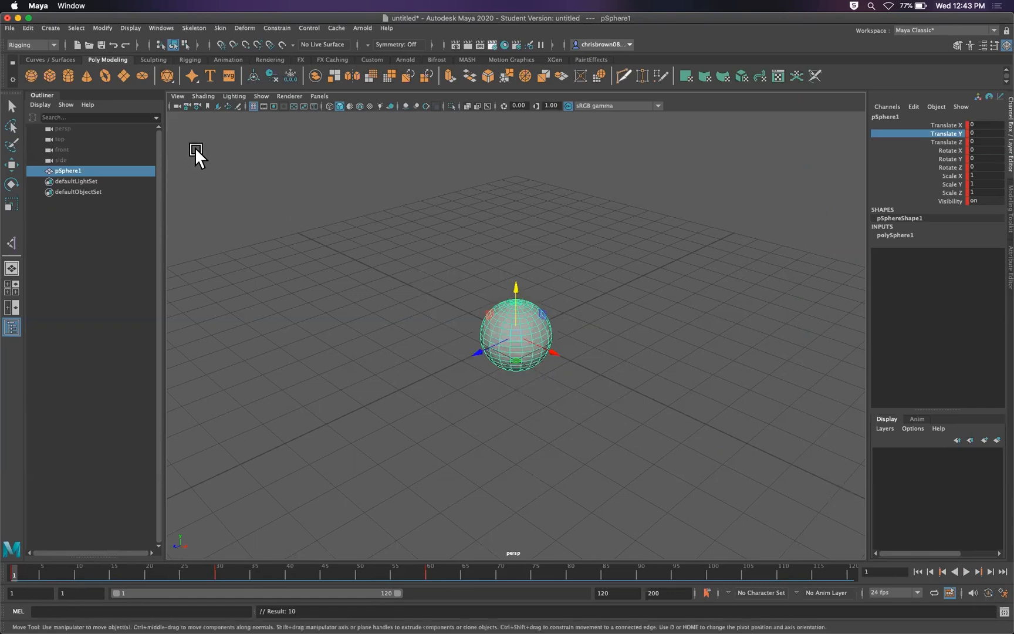
pyautogui.press('z')
pyautogui.press('z')
pyautogui.press('z')
pyautogui.press('z')
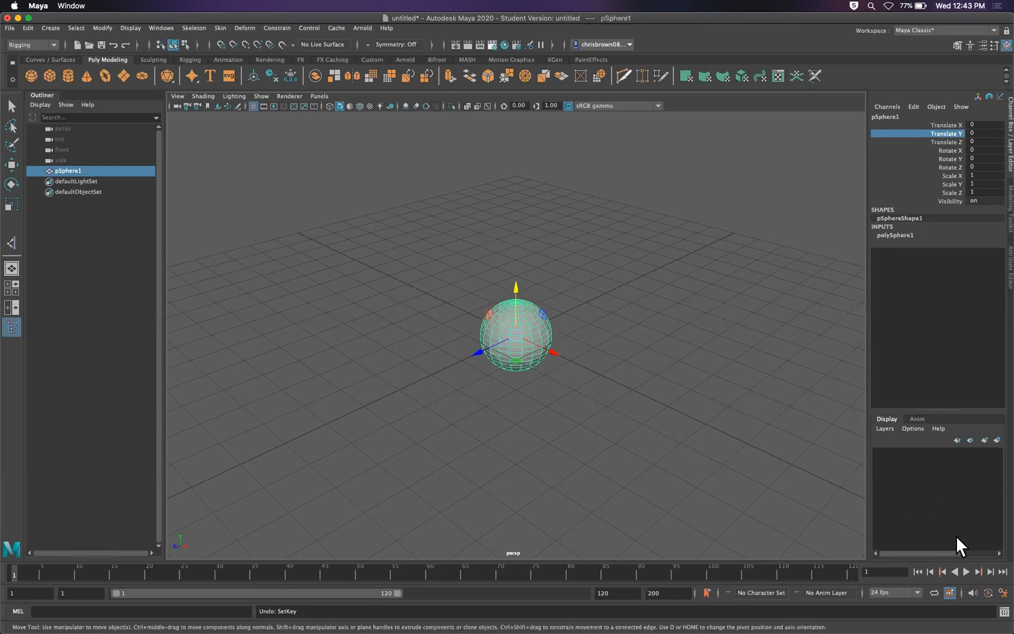
# Turn on automatic keyframing and move the unkeyed sphere at frame 1, and at frame 51 to about X 9.5, Y 6.7, Z 7.3
pyautogui.click(987, 591)
pyautogui.moveTo(543, 346); pyautogui.dragTo(405, 405)
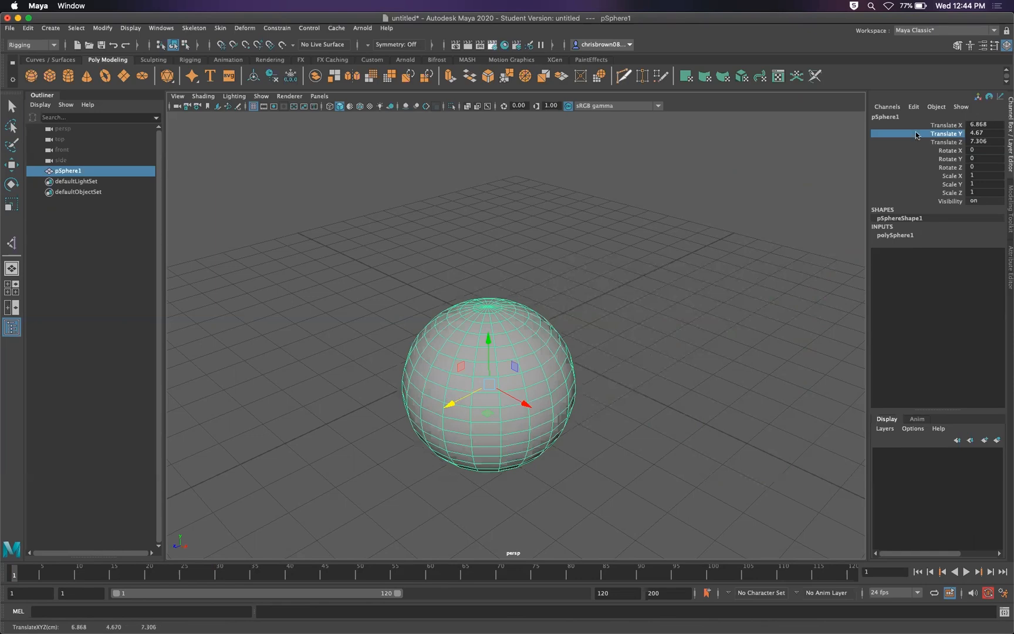
pyautogui.moveTo(79, 574); pyautogui.dragTo(367, 574)
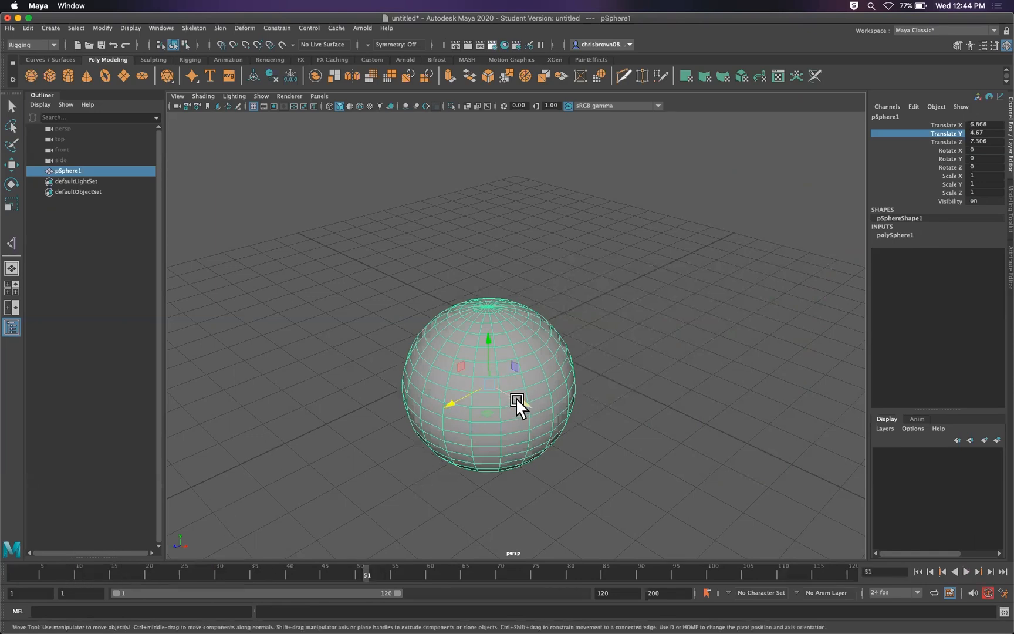
pyautogui.moveTo(516, 397); pyautogui.dragTo(737, 426)
pyautogui.moveTo(687, 449); pyautogui.dragTo(698, 249)
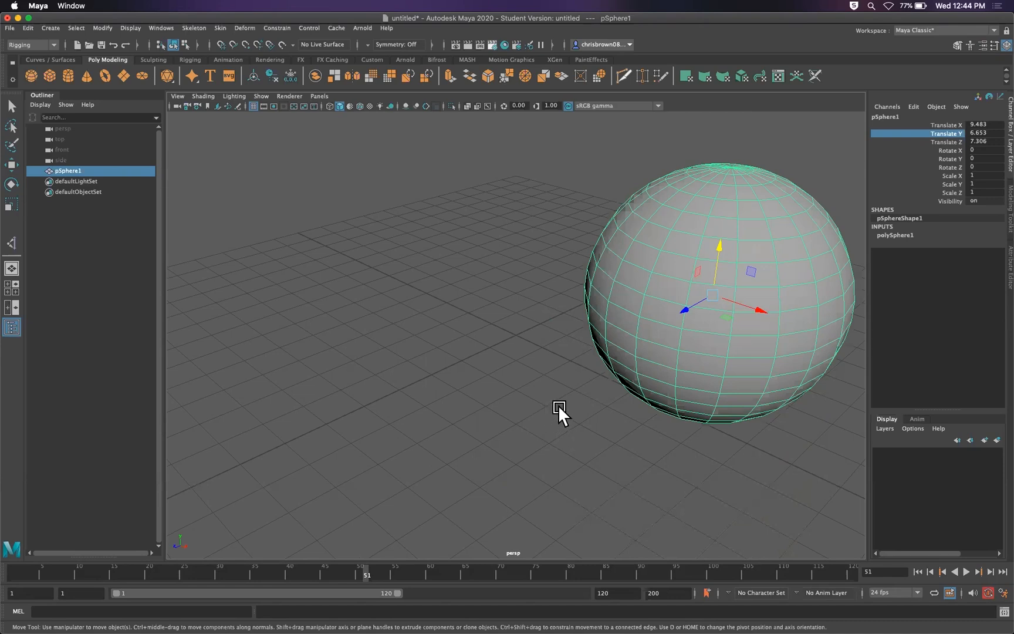
# Undo the sphere's moves back to the origin at frame 1
pyautogui.press('z')
pyautogui.press('z')
pyautogui.press('z')
pyautogui.press('z')
pyautogui.press('z')
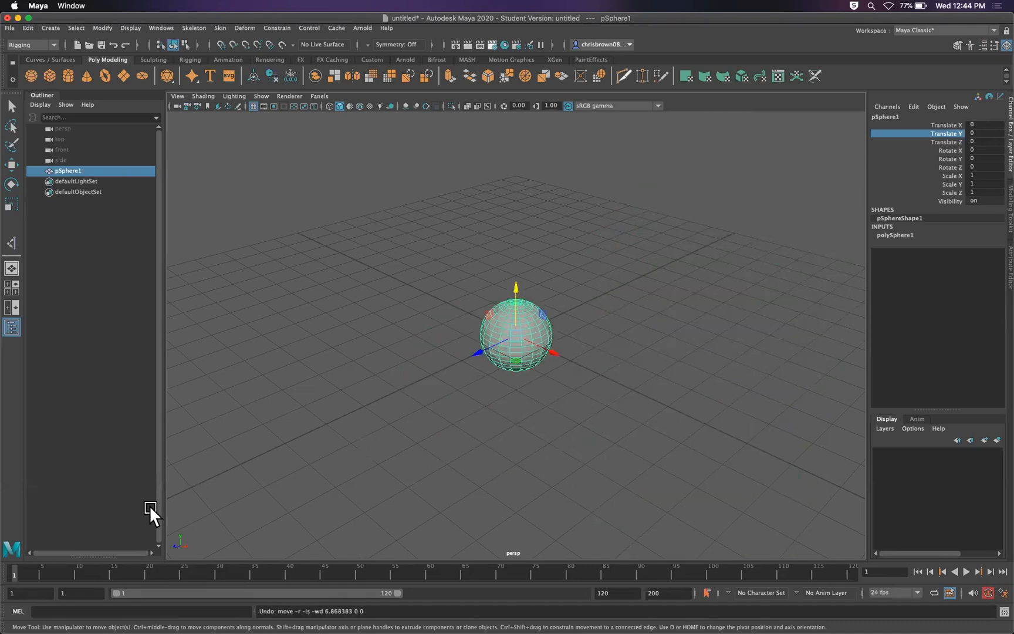
# Keyframe the sphere at frame 1, move it along X at frame 30 to about 5.8 and up at frame 60 to about Y 5.3, and play the animation
pyautogui.press('s')
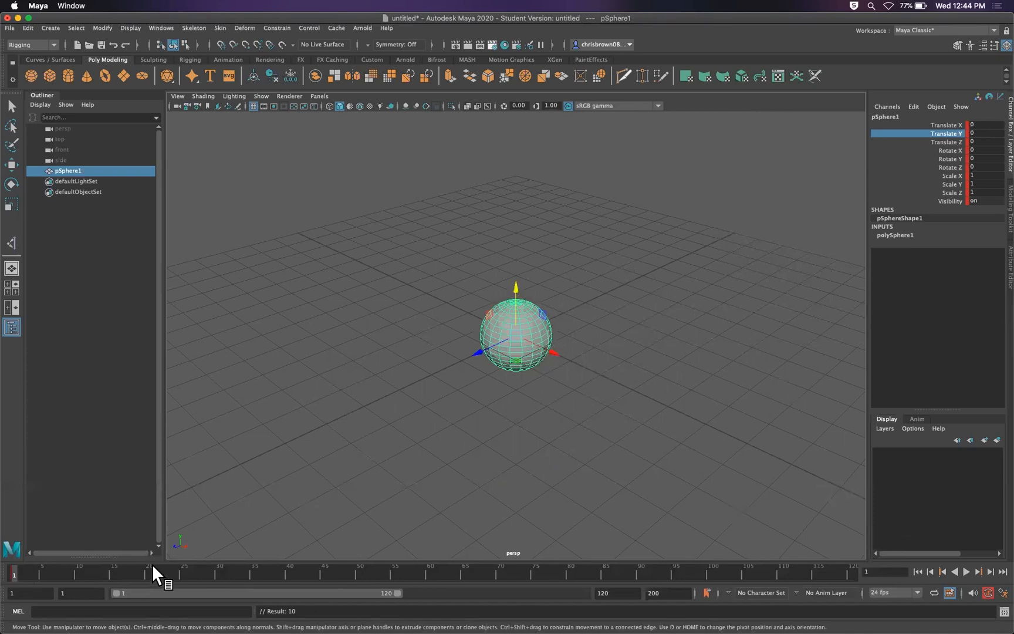
pyautogui.hotkey('alt', 'v')
pyautogui.click(219, 564)
pyautogui.moveTo(543, 359); pyautogui.dragTo(760, 417)
pyautogui.click(430, 566)
pyautogui.moveTo(692, 393); pyautogui.dragTo(735, 165)
pyautogui.hotkey('alt', 'v')
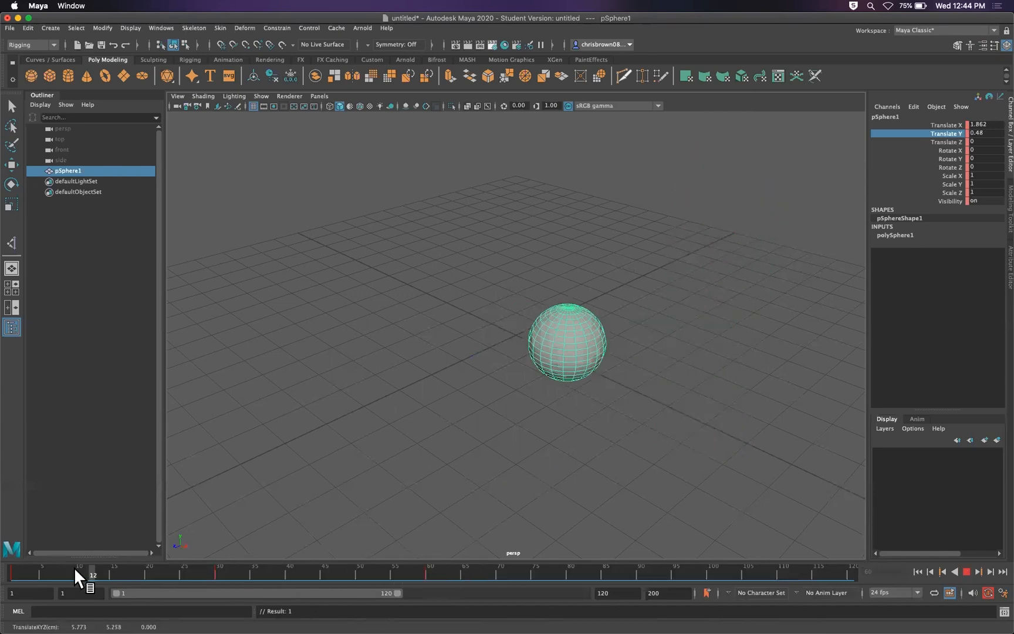
pyautogui.hotkey('alt', 'v')
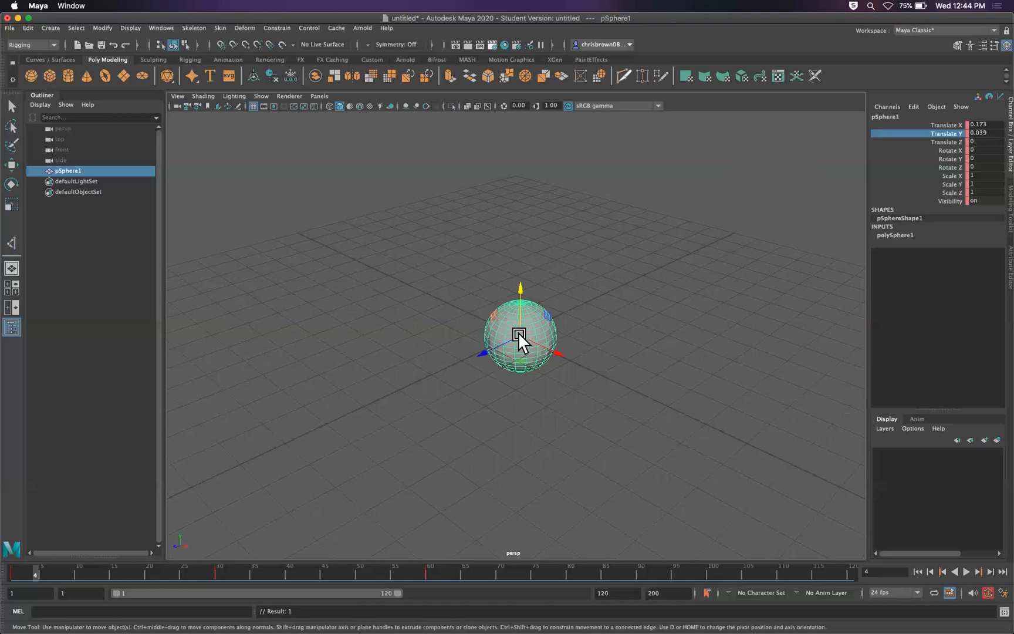
# Undo the automatically keyed sphere animation, including the initial keyframe at frame 1
pyautogui.press('super+z')
pyautogui.press('super+z')
pyautogui.press('super+z')
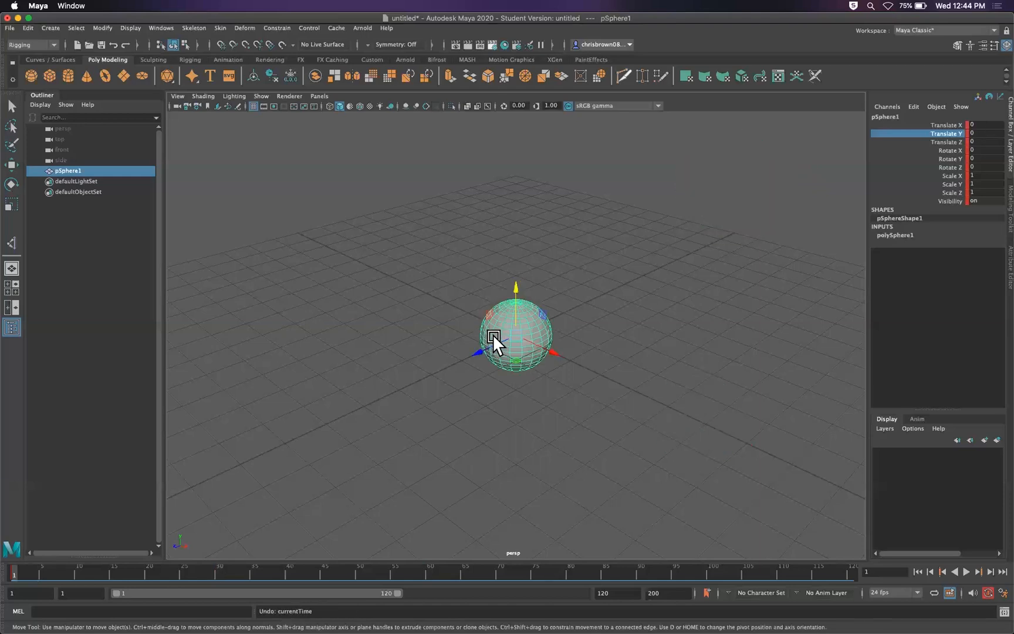
pyautogui.press('super+z')
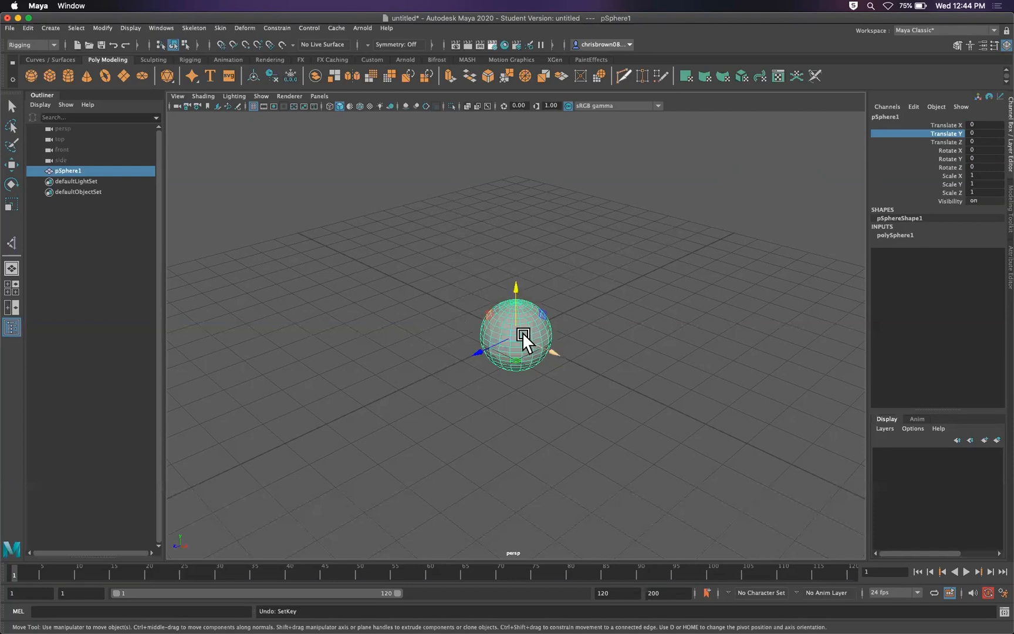
# Smooth the sphere's display, switch to face selection, and keyframe a face on its upper right side at frame 1
pyautogui.keyDown('alt'); pyautogui.moveTo(545, 333); pyautogui.dragTo(793, 297, button='right'); pyautogui.keyUp('alt')
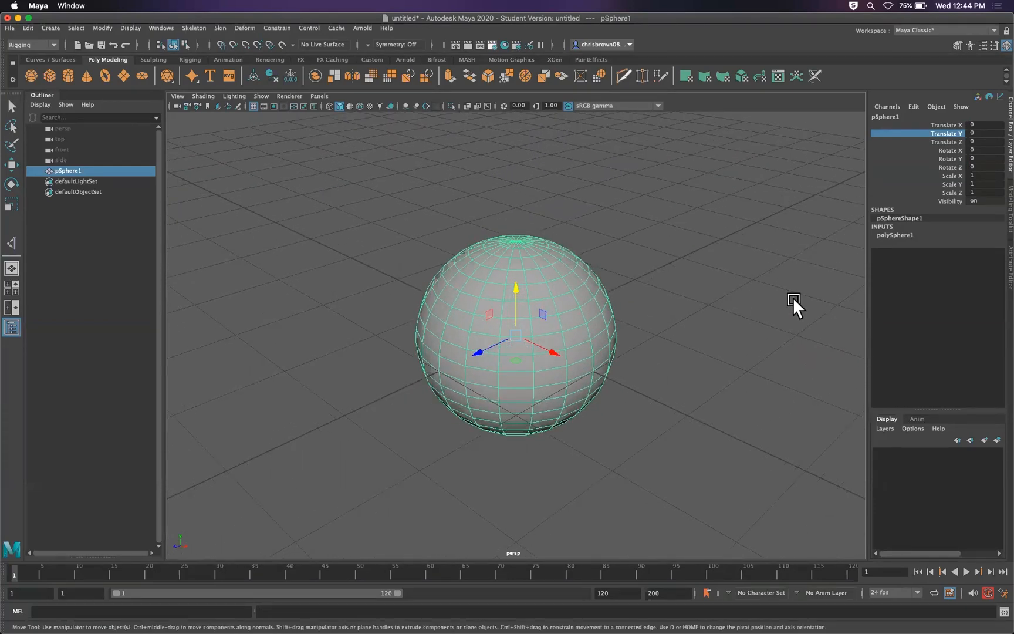
pyautogui.press('3')
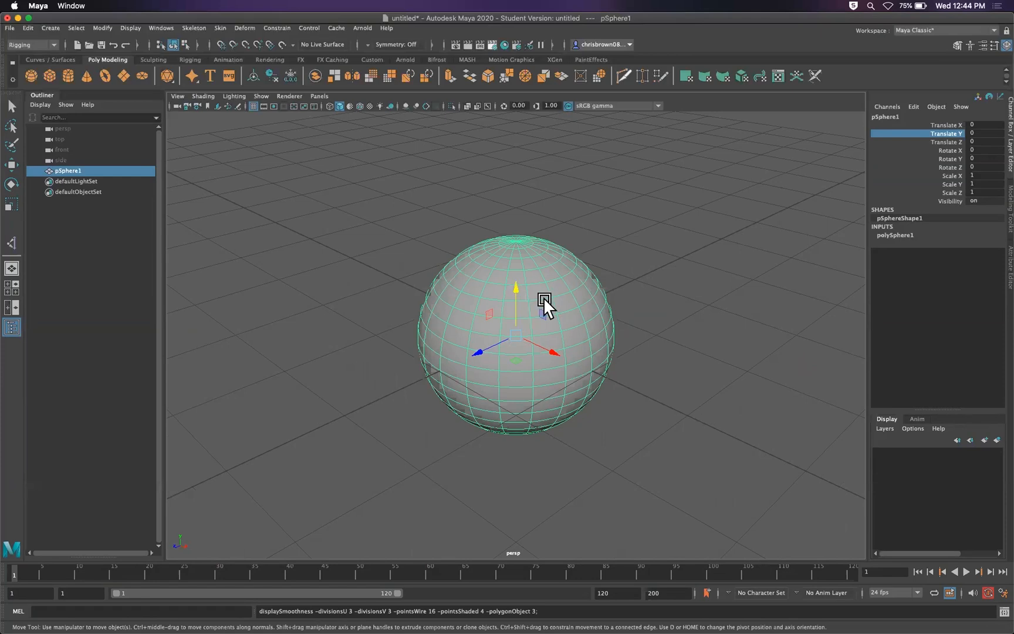
pyautogui.moveTo(561, 322); pyautogui.dragTo(566, 353, button='right')
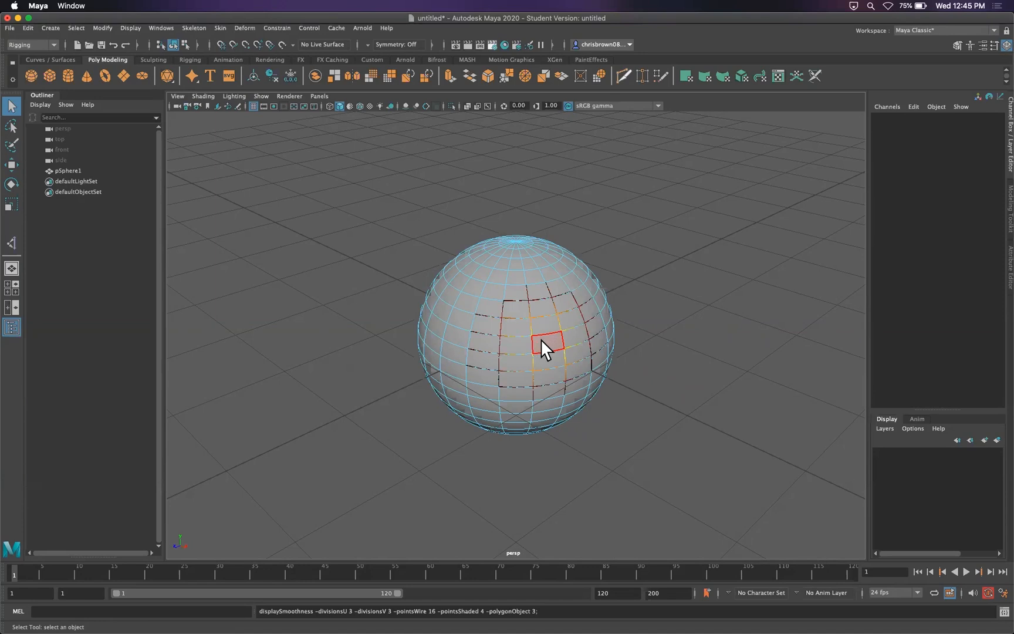
pyautogui.press('s')
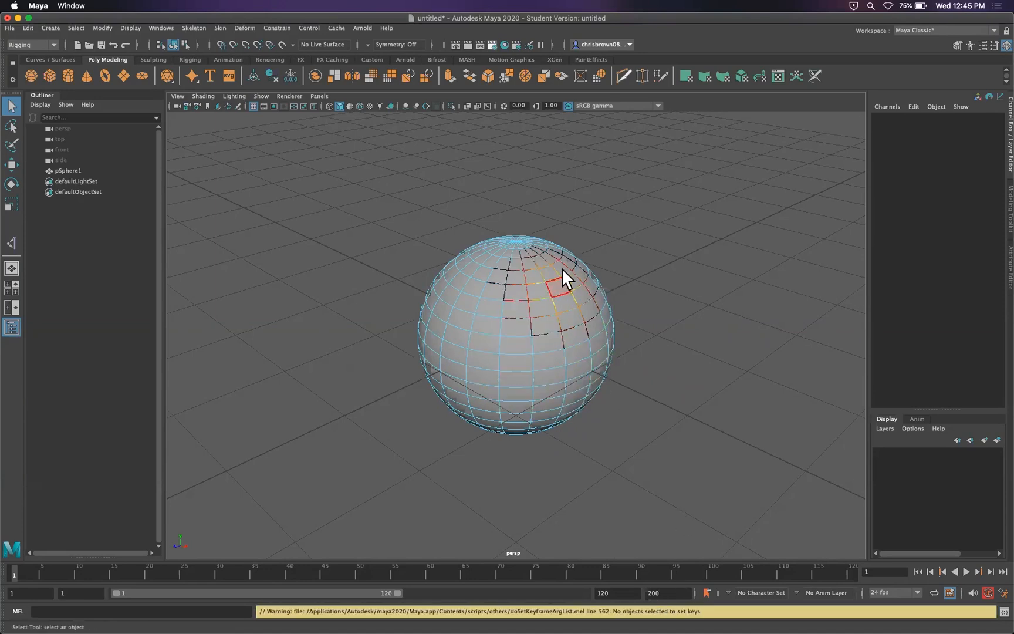
pyautogui.click(568, 301)
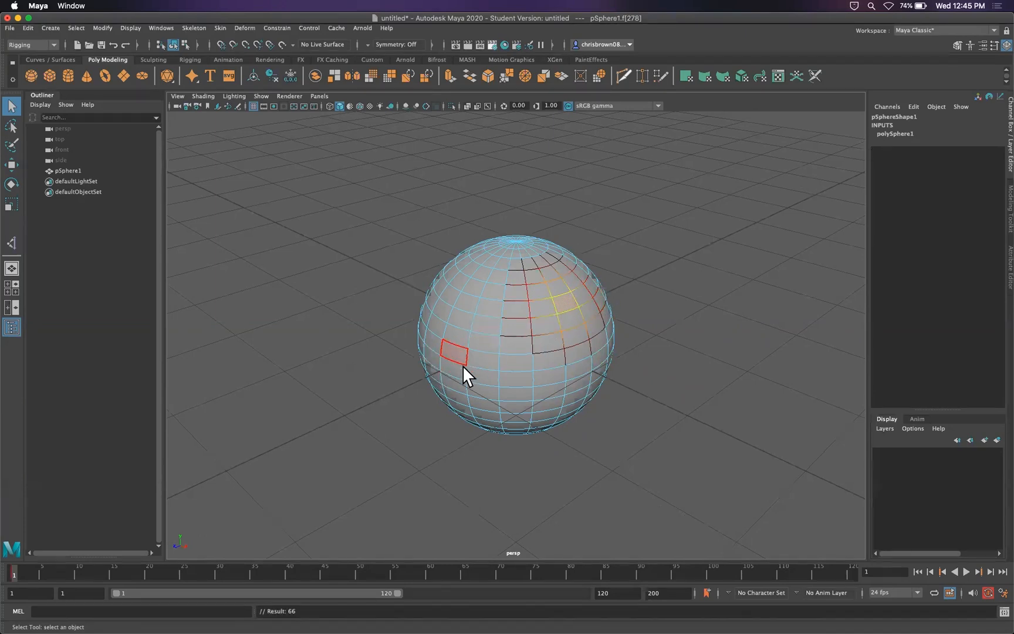
# Expand the polySphere1 input to inspect its radius and subdivision attributes
pyautogui.click(900, 136)
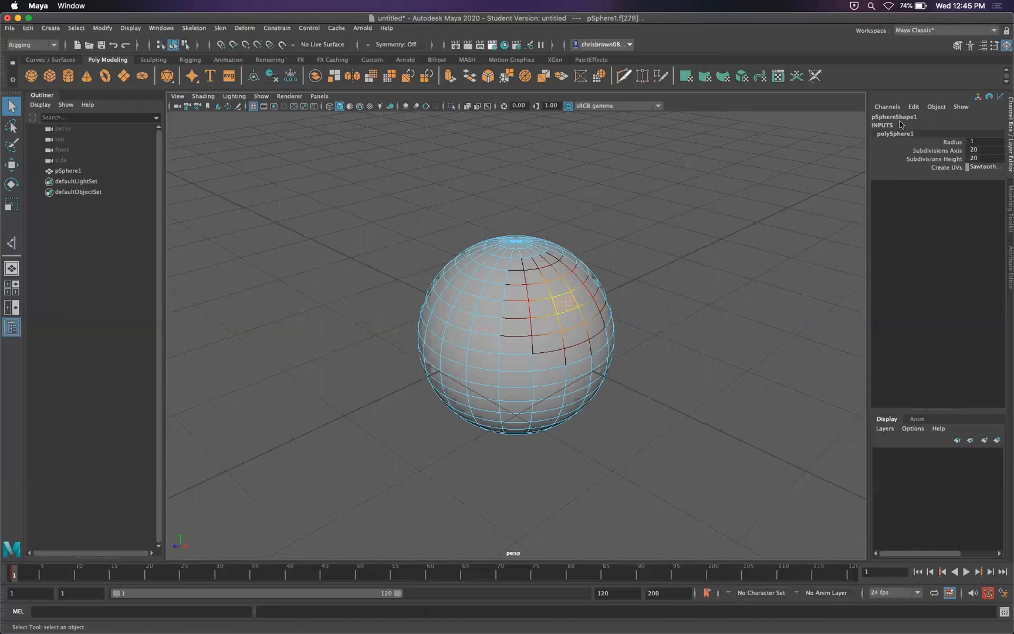
pyautogui.doubleClick(902, 116)
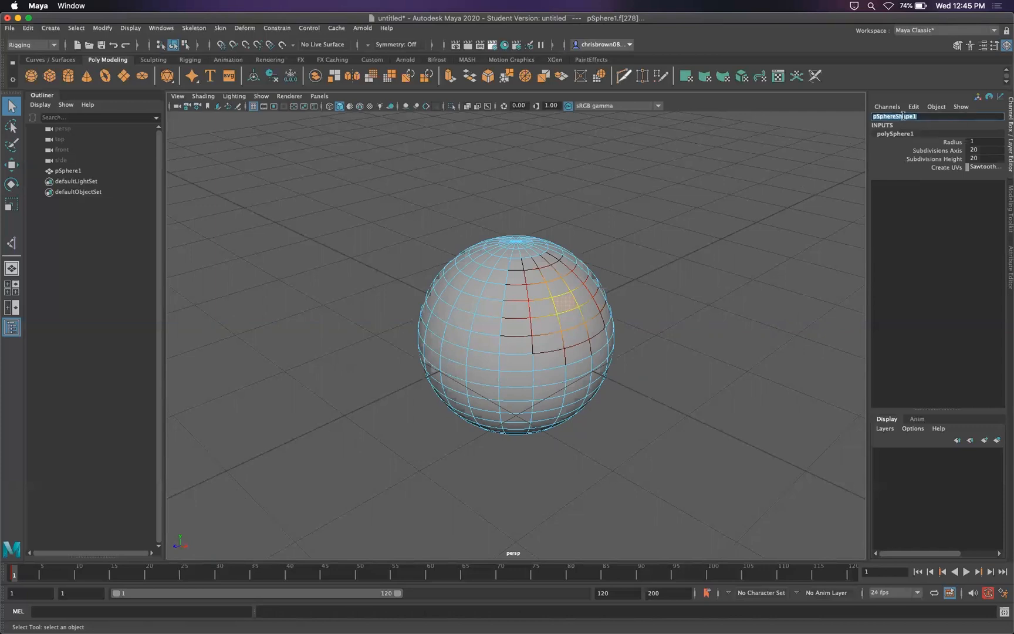
pyautogui.click(895, 151)
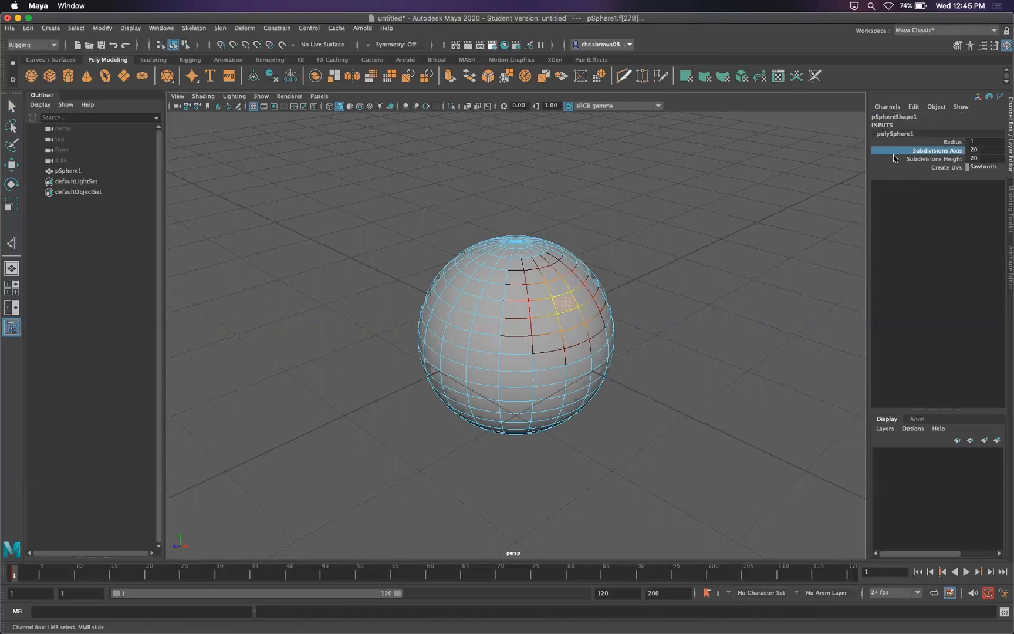
# At frame 30, move the selected face outward along X to about 1.1 and keyframe it
pyautogui.moveTo(57, 570); pyautogui.dragTo(218, 564)
pyautogui.click(11, 164)
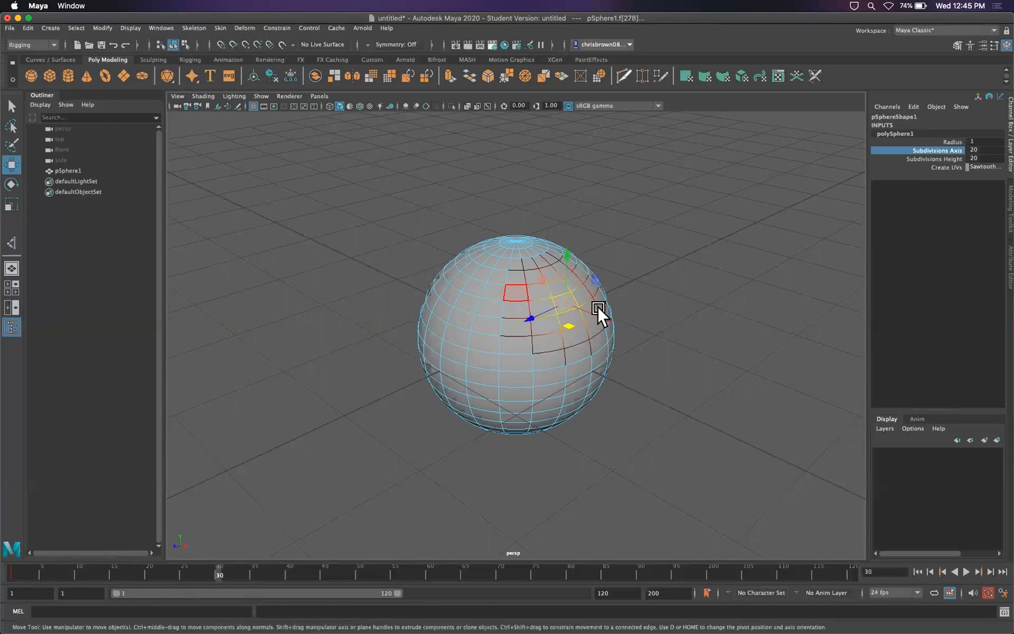
pyautogui.moveTo(591, 310); pyautogui.dragTo(598, 276)
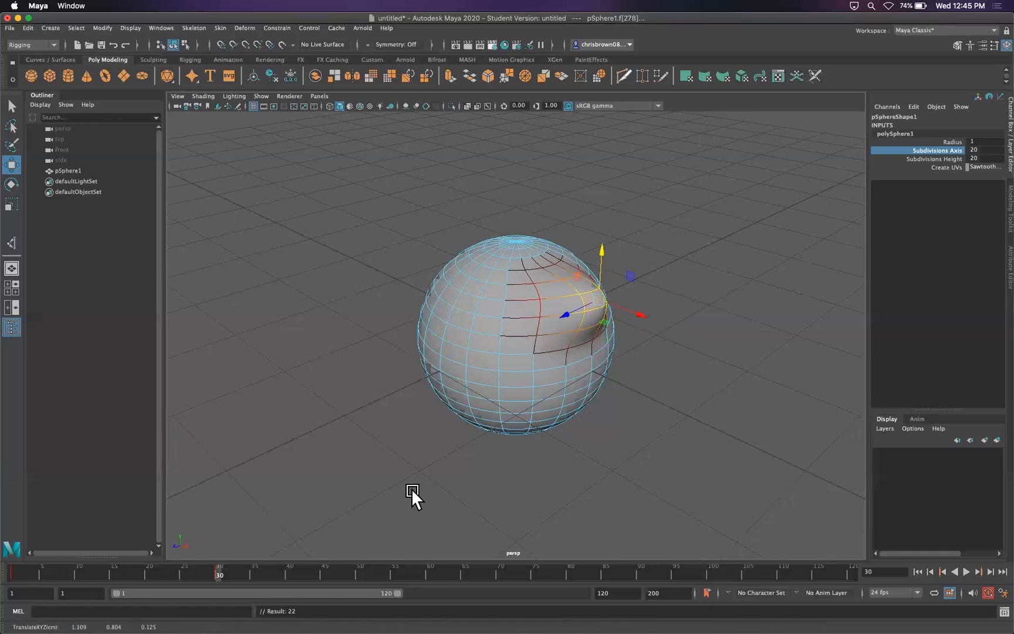
pyautogui.press('s')
pyautogui.moveTo(227, 575)
pyautogui.mouseDown()
pyautogui.moveTo(12, 572)
pyautogui.moveTo(258, 570)
pyautogui.moveTo(52, 576)
pyautogui.moveTo(230, 564)
pyautogui.mouseUp()
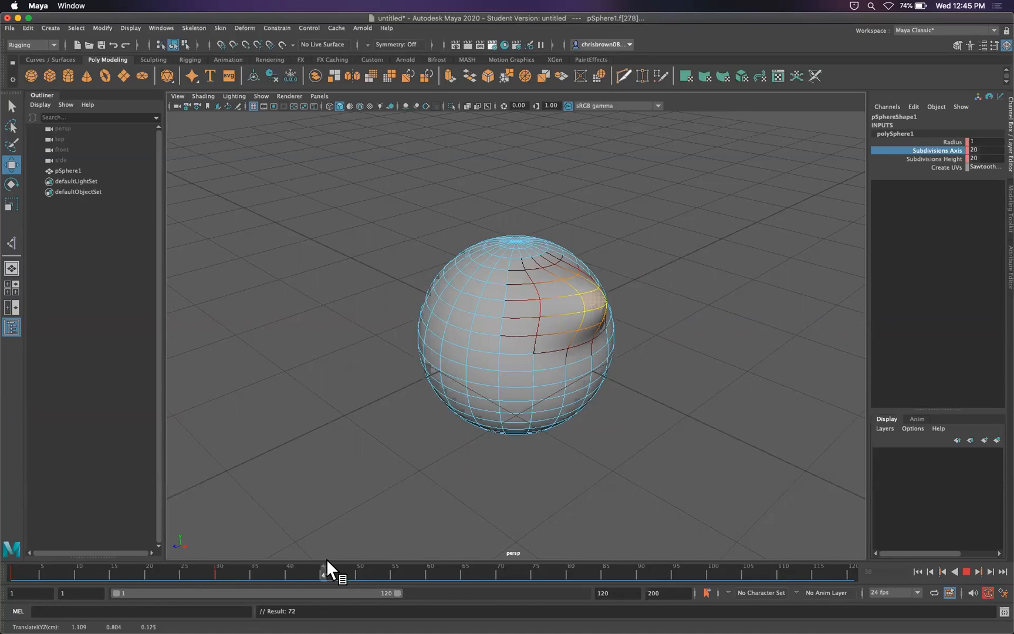
# At frame 31, select a face on the sphere's front left side and keyframe it
pyautogui.click(362, 560)
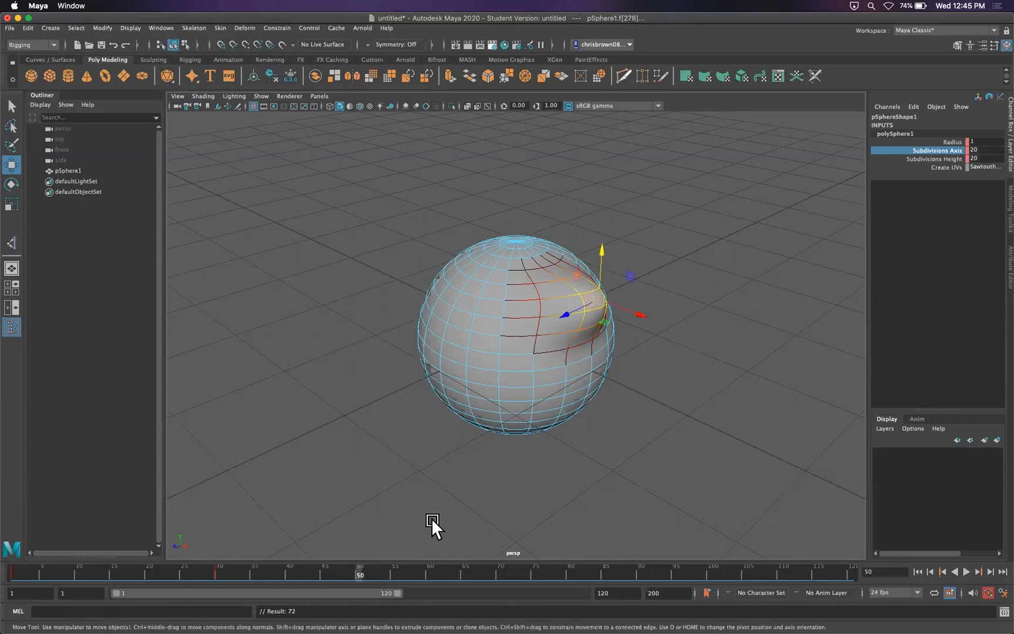
pyautogui.hotkey('alt', 'v')
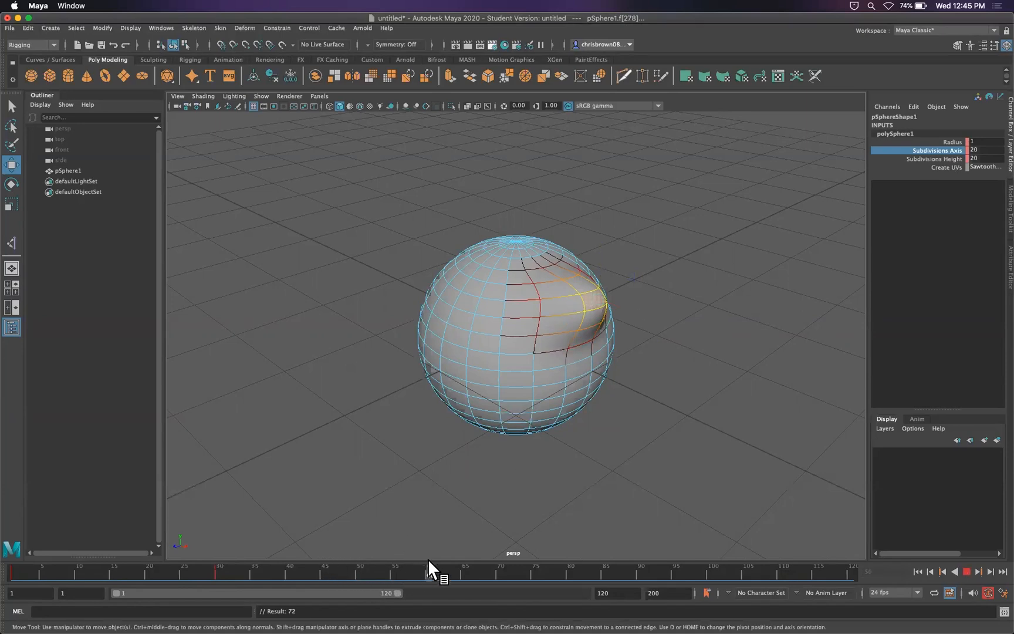
pyautogui.click(223, 566)
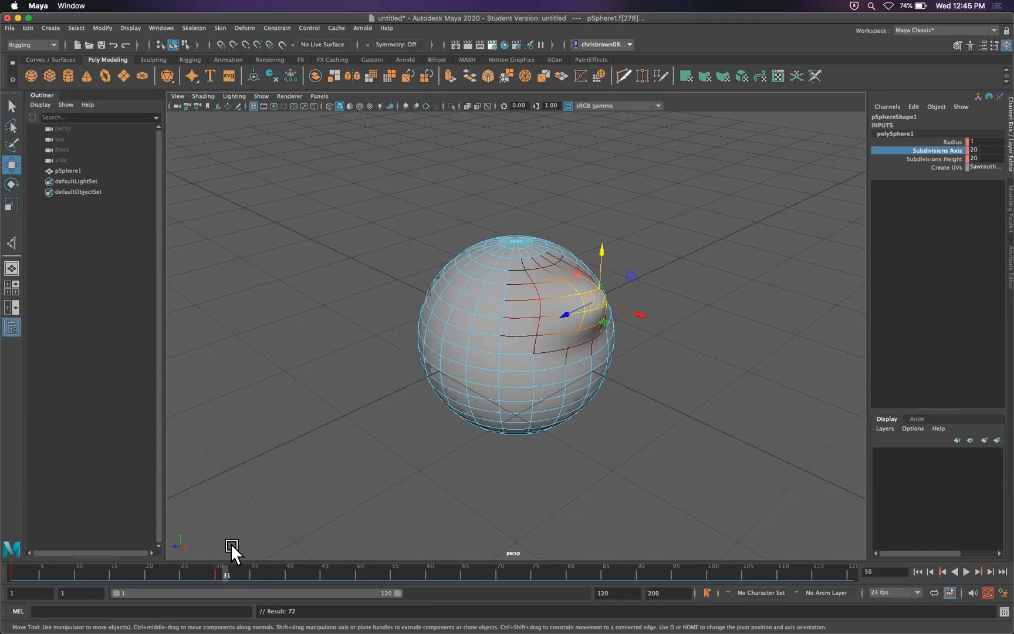
pyautogui.click(455, 331)
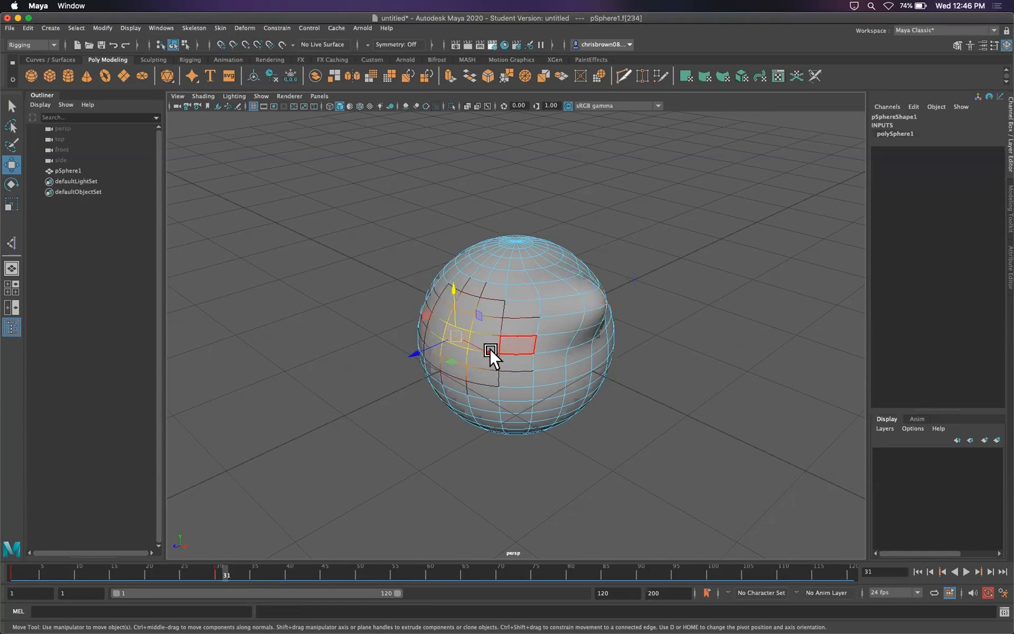
# At frame 60, pull the selected face outward along Z to about 2.07, and play the animation from frame 1
pyautogui.click(430, 569)
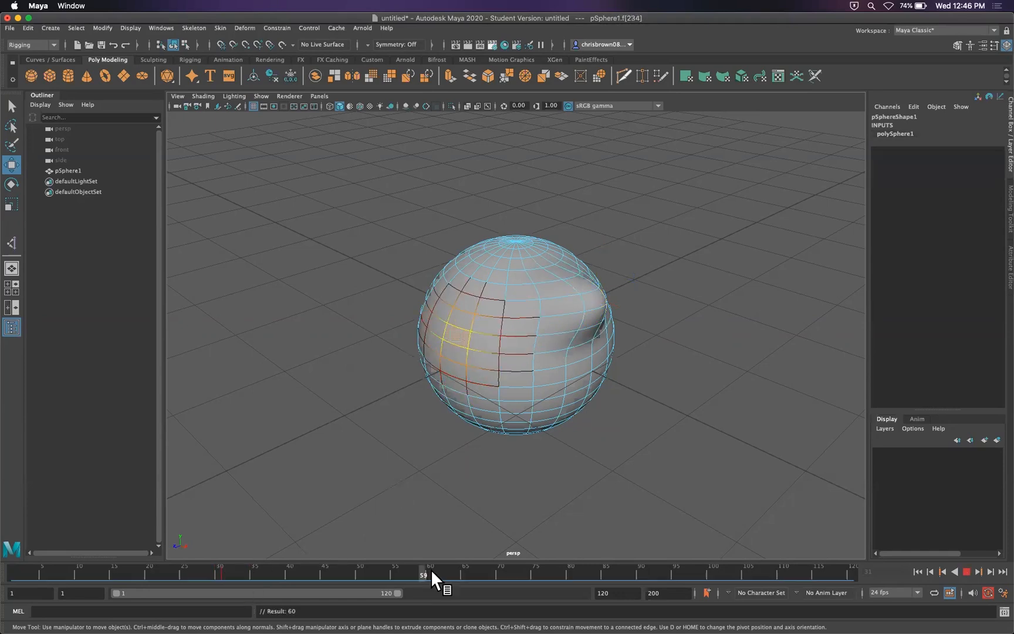
pyautogui.moveTo(439, 343); pyautogui.dragTo(352, 408)
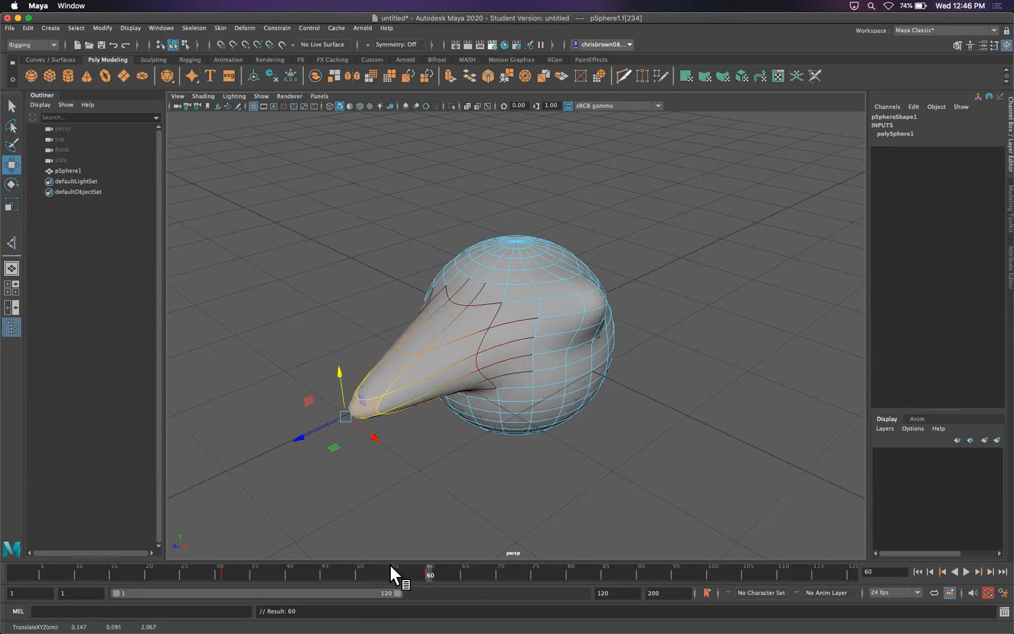
pyautogui.moveTo(390, 573); pyautogui.dragTo(11, 574)
pyautogui.click(965, 569)
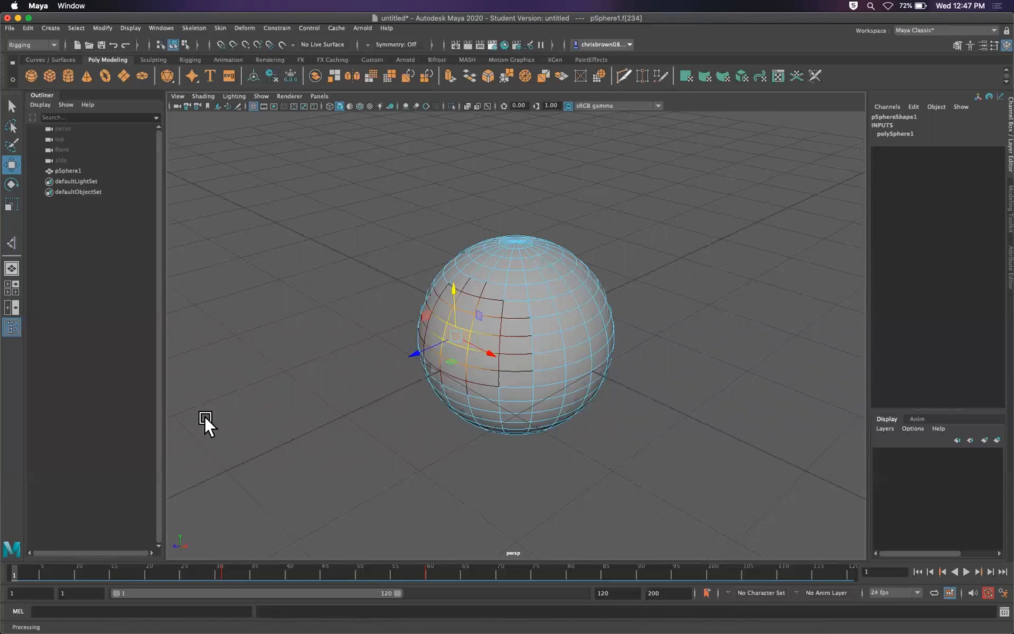
pyautogui.hotkey('alt', 'v')
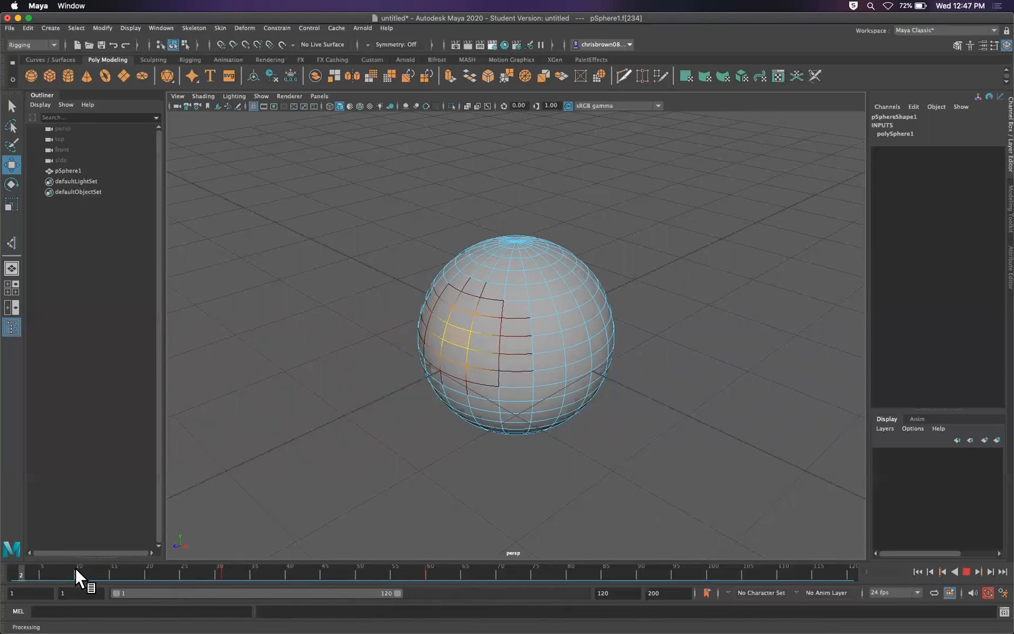
# Return to frame 1, leave face selection for object mode, and select the whole pSphere1
pyautogui.moveTo(117, 572); pyautogui.dragTo(6, 569)
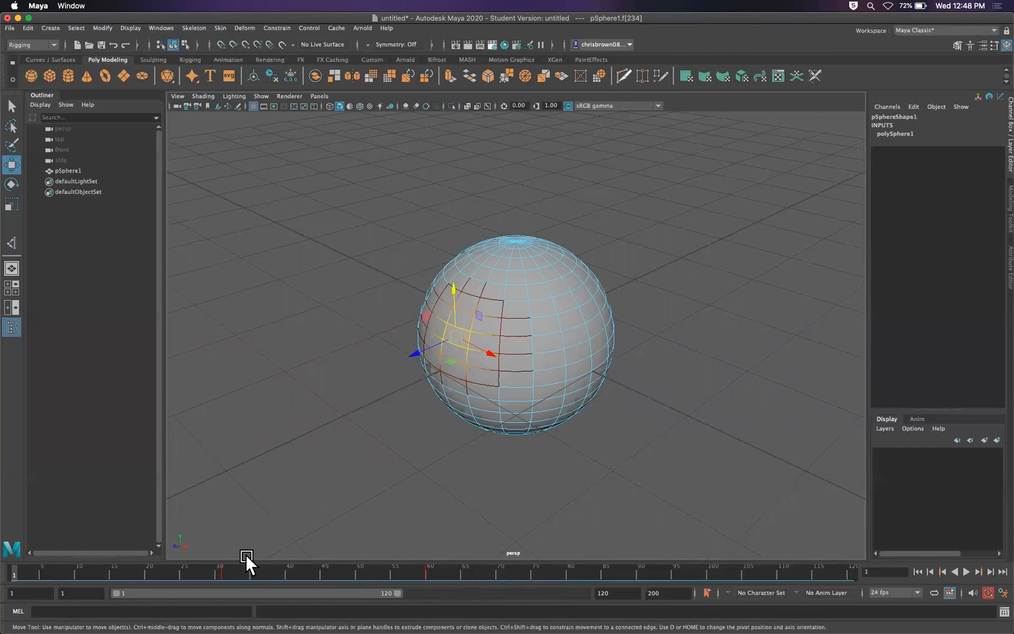
pyautogui.click(592, 326)
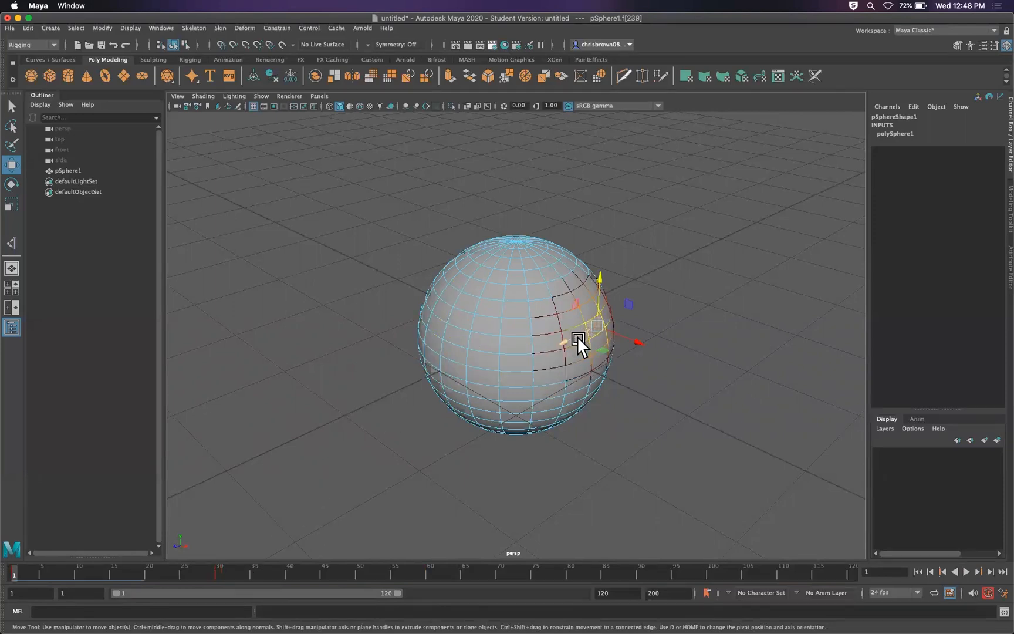
pyautogui.moveTo(539, 348); pyautogui.dragTo(586, 309, button='right')
pyautogui.keyDown('shift'); pyautogui.click(576, 331); pyautogui.keyUp('shift')
pyautogui.click(563, 335)
# Scrub and play the sphere's deformation animation, and return to frame 1
pyautogui.moveTo(39, 568); pyautogui.dragTo(477, 558)
pyautogui.moveTo(381, 563); pyautogui.dragTo(11, 566)
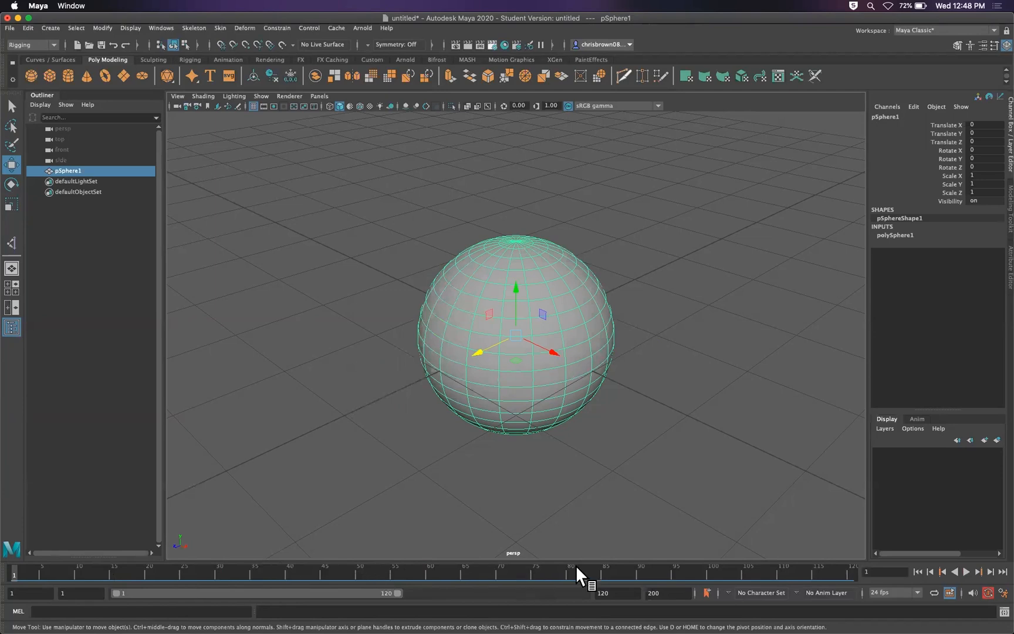
pyautogui.hotkey('alt', 'v')
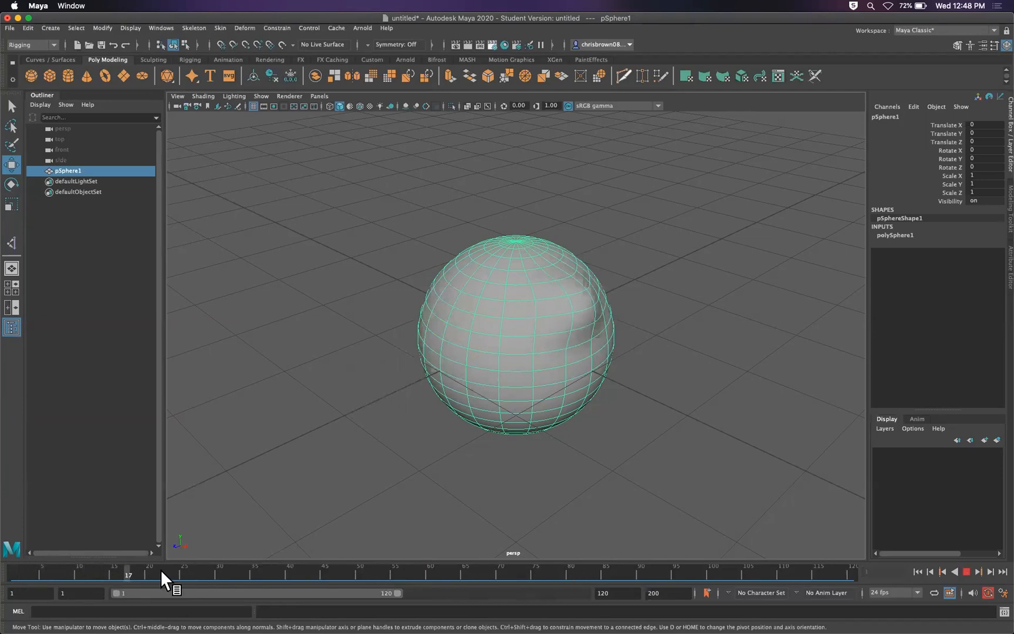
pyautogui.moveTo(237, 571)
pyautogui.mouseDown()
pyautogui.moveTo(61, 566)
pyautogui.moveTo(374, 562)
pyautogui.moveTo(26, 541)
pyautogui.moveTo(10, 565)
pyautogui.mouseUp()
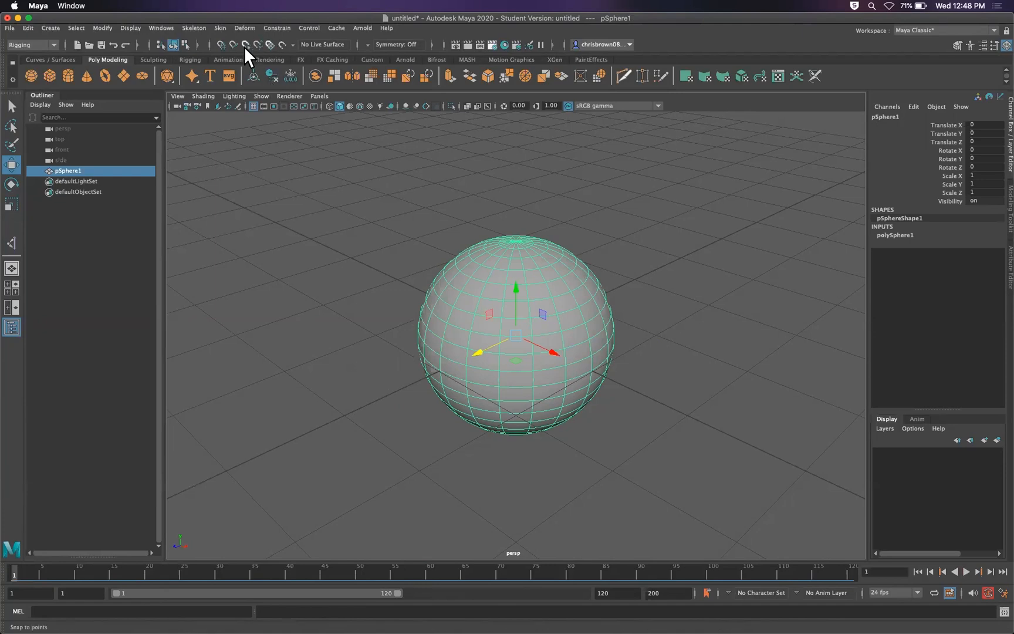
# Open the Graph Editor for the selected sphere
pyautogui.click(160, 28)
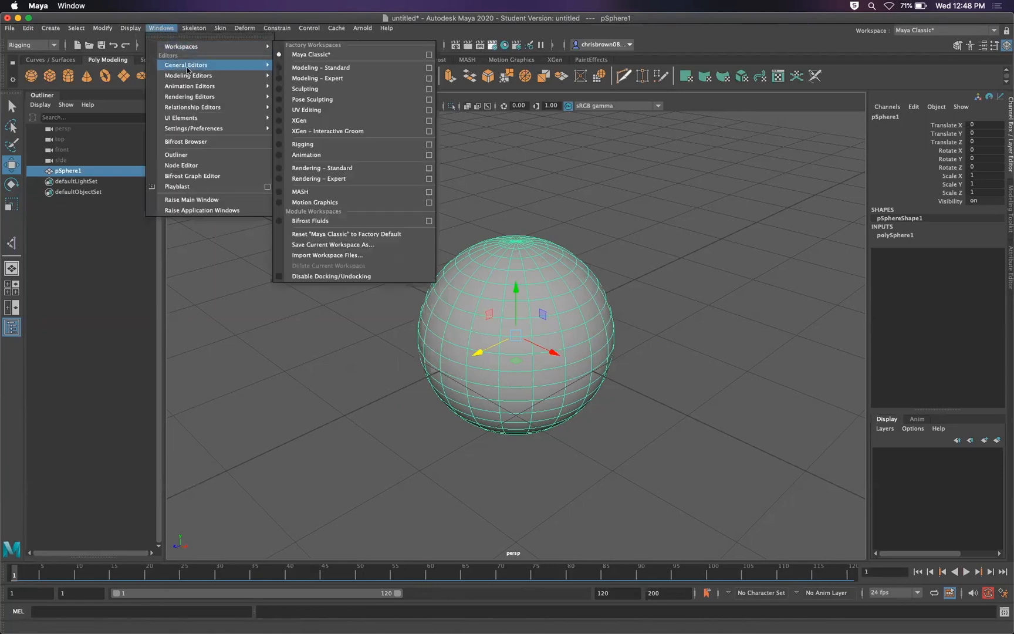
pyautogui.moveTo(247, 85)
pyautogui.click(313, 88)
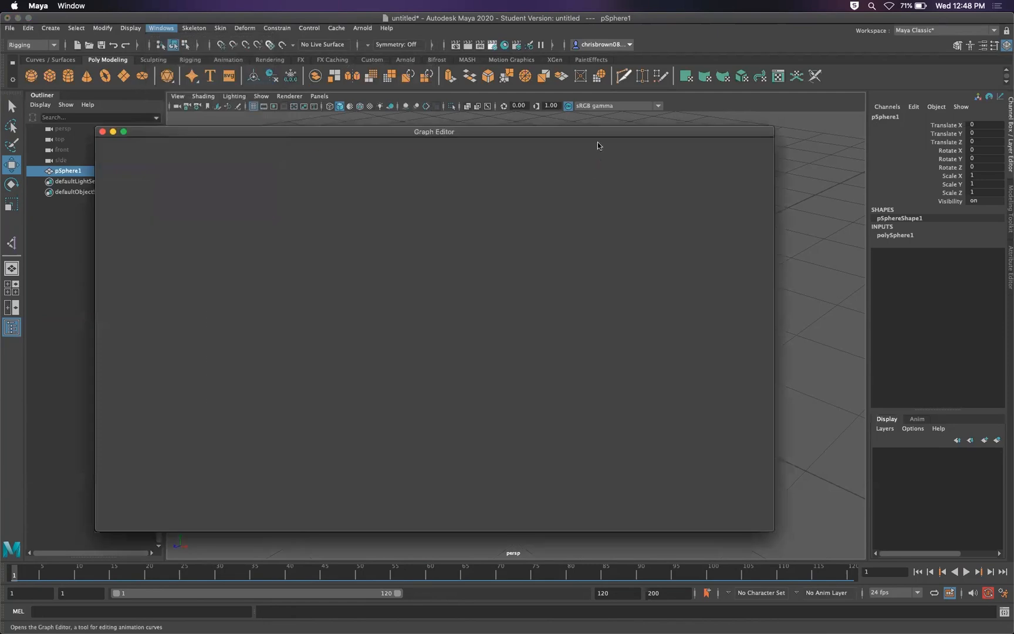
pyautogui.moveTo(653, 125); pyautogui.dragTo(644, 127)
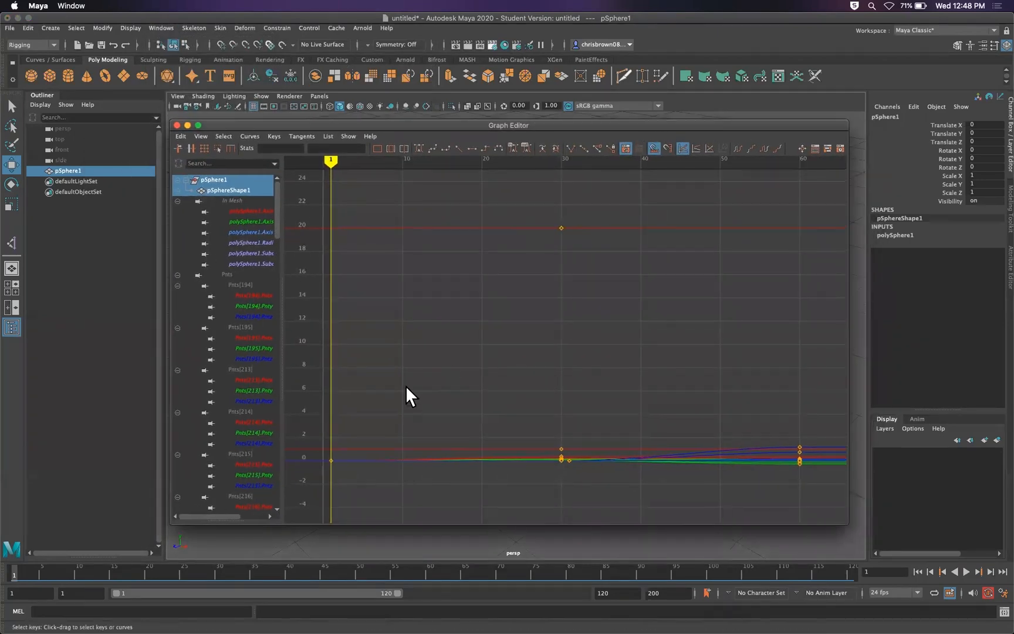
# Examine the sphere's keyed point channels and the animation curves between frames 30 and 60 in the Graph Editor
pyautogui.scroll(-10, 270, 217)
pyautogui.scroll(-10, 253, 340)
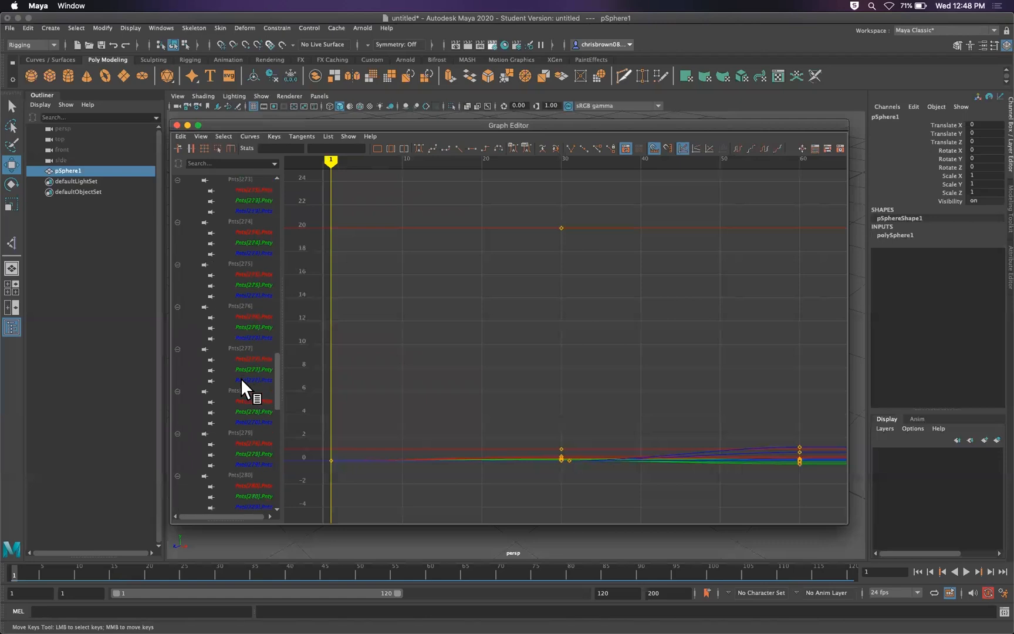
pyautogui.scroll(20, 237, 421)
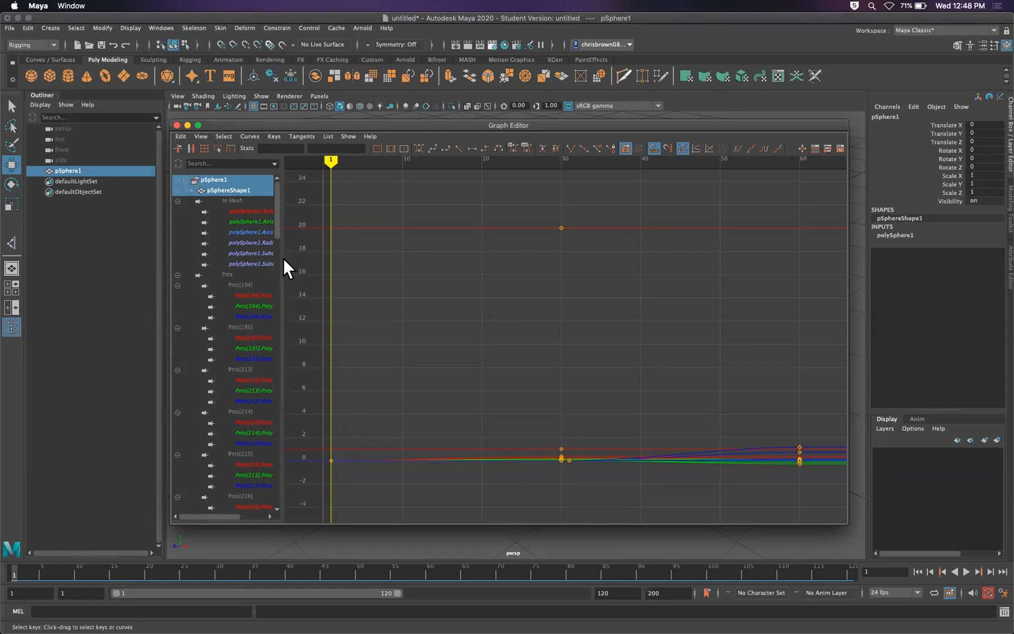
pyautogui.scroll(-2, 277, 229)
pyautogui.scroll(2, 275, 223)
pyautogui.moveTo(276, 218)
pyautogui.mouseDown()
pyautogui.moveTo(267, 460)
pyautogui.moveTo(278, 203)
pyautogui.mouseUp()
pyautogui.keyDown('alt'); pyautogui.moveTo(594, 426); pyautogui.dragTo(692, 332, button='right'); pyautogui.keyUp('alt')
pyautogui.keyDown('alt'); pyautogui.moveTo(692, 332); pyautogui.dragTo(525, 356, button='middle'); pyautogui.keyUp('alt')
pyautogui.keyDown('alt'); pyautogui.moveTo(524, 355); pyautogui.dragTo(548, 338, button='right'); pyautogui.keyUp('alt')
pyautogui.keyDown('alt'); pyautogui.moveTo(548, 338); pyautogui.dragTo(634, 268, button='middle'); pyautogui.keyUp('alt')
pyautogui.keyDown('alt'); pyautogui.moveTo(608, 298); pyautogui.dragTo(686, 300, button='right'); pyautogui.keyUp('alt')
pyautogui.keyDown('alt'); pyautogui.moveTo(620, 296); pyautogui.dragTo(670, 290, button='middle'); pyautogui.keyUp('alt')
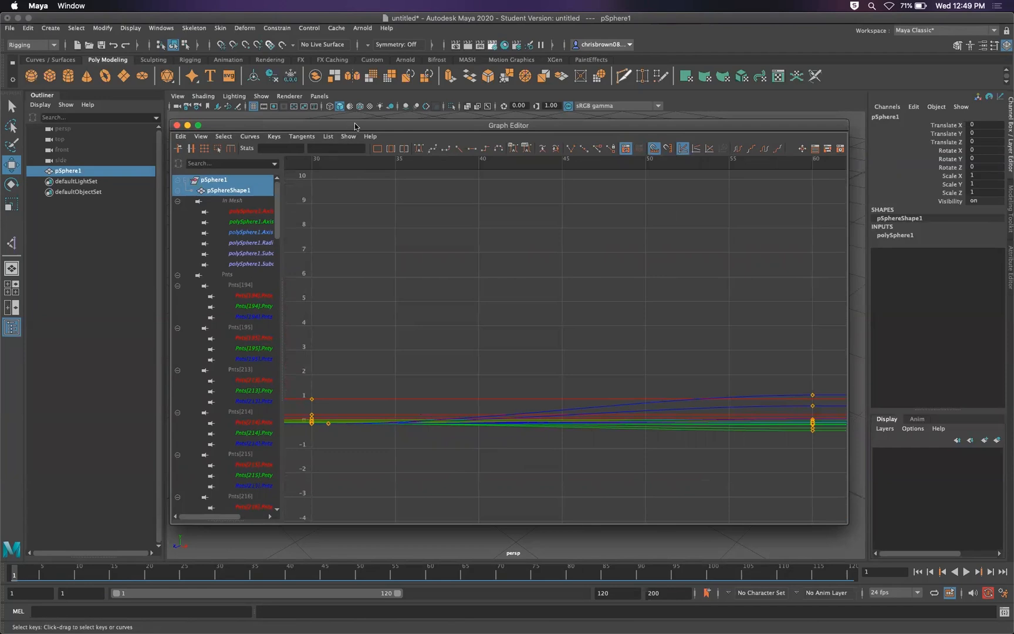
# Move the Graph Editor clear of the sphere and play the animation to compare the curves with the deformation
pyautogui.moveTo(355, 126); pyautogui.dragTo(425, 238)
pyautogui.moveTo(389, 269); pyautogui.dragTo(835, 268)
pyautogui.hotkey('alt', 'v')
pyautogui.moveTo(793, 237); pyautogui.dragTo(277, 174)
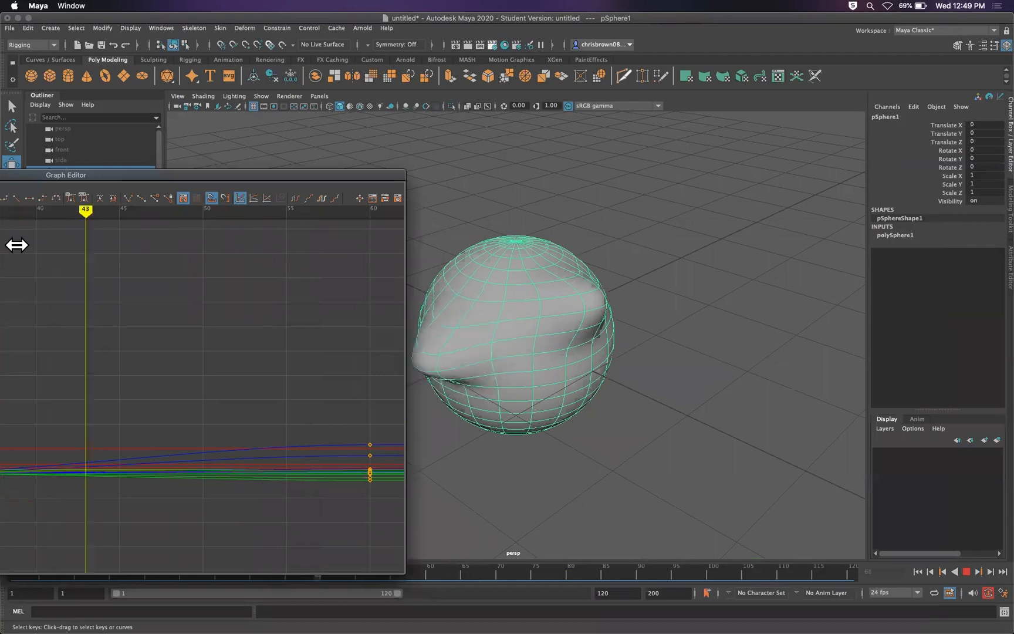
pyautogui.hotkey('alt', 'v')
# Reposition the Graph Editor with its curves zoomed out, and scrub its time marker through the animation
pyautogui.moveTo(248, 172); pyautogui.dragTo(703, 146)
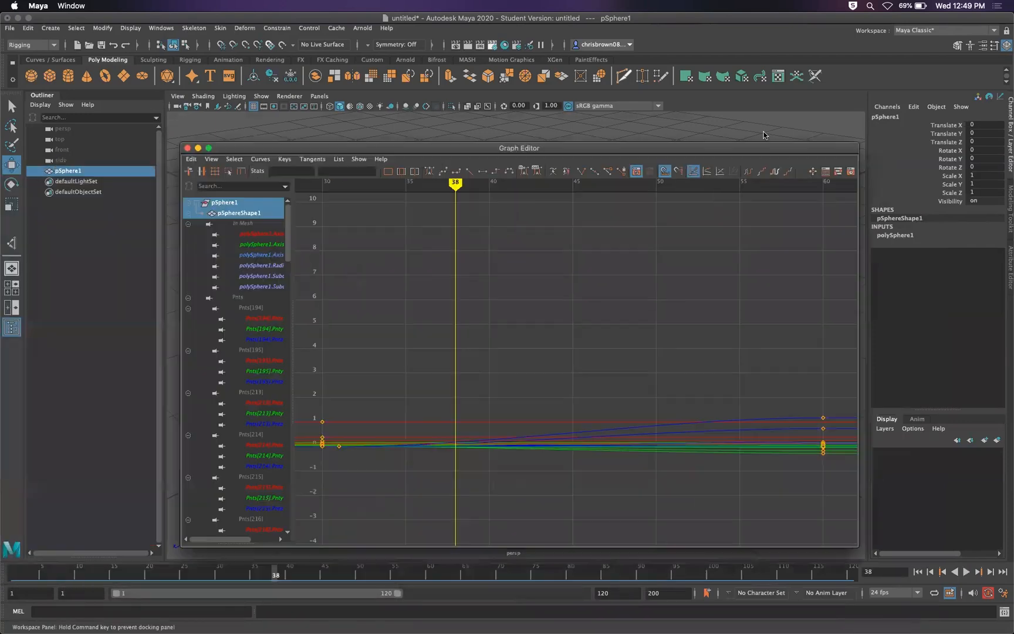
pyautogui.moveTo(516, 148); pyautogui.dragTo(633, 114)
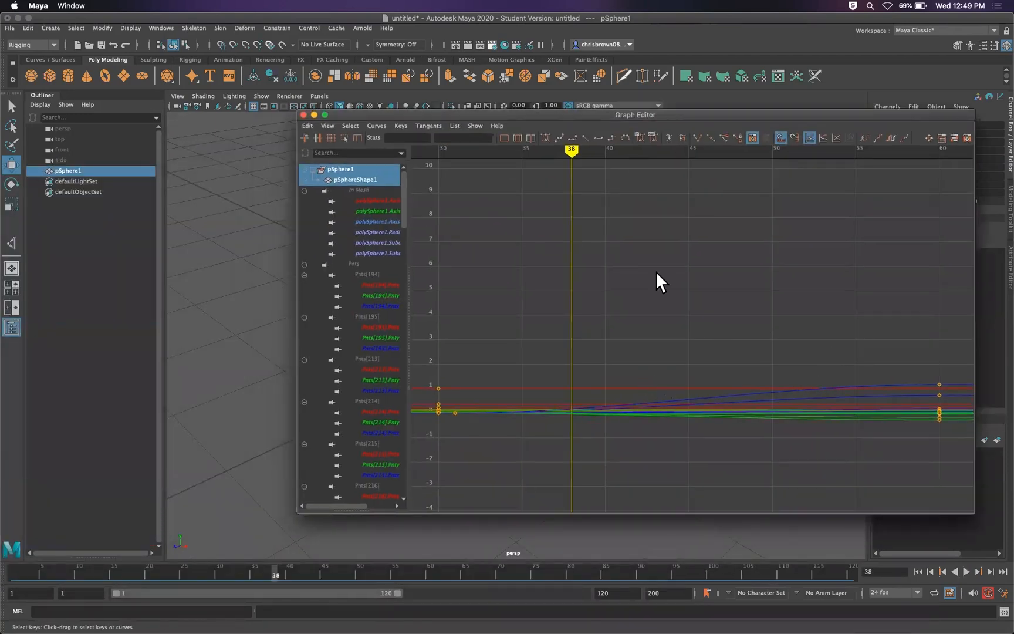
pyautogui.moveTo(572, 151)
pyautogui.mouseDown()
pyautogui.moveTo(487, 150)
pyautogui.moveTo(322, 420)
pyautogui.moveTo(234, 448)
pyautogui.mouseUp()
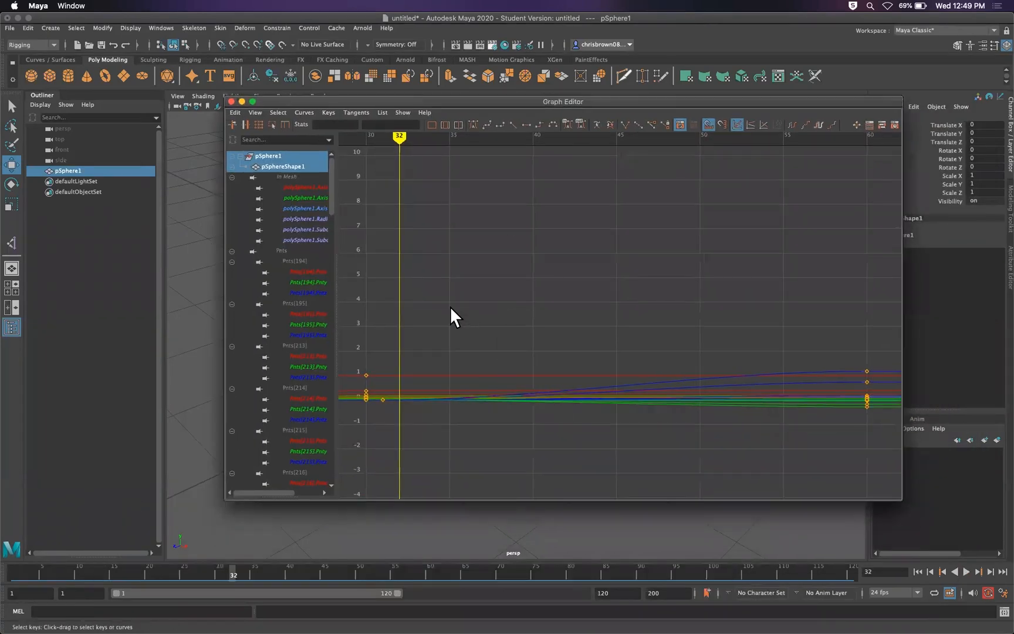
pyautogui.moveTo(449, 306)
pyautogui.keyDown('alt'); pyautogui.mouseDown(button='right')
pyautogui.moveTo(532, 316)
pyautogui.moveTo(393, 335)
pyautogui.moveTo(435, 328)
pyautogui.mouseUp(button='right'); pyautogui.keyUp('alt')
pyautogui.moveTo(559, 136); pyautogui.dragTo(467, 133)
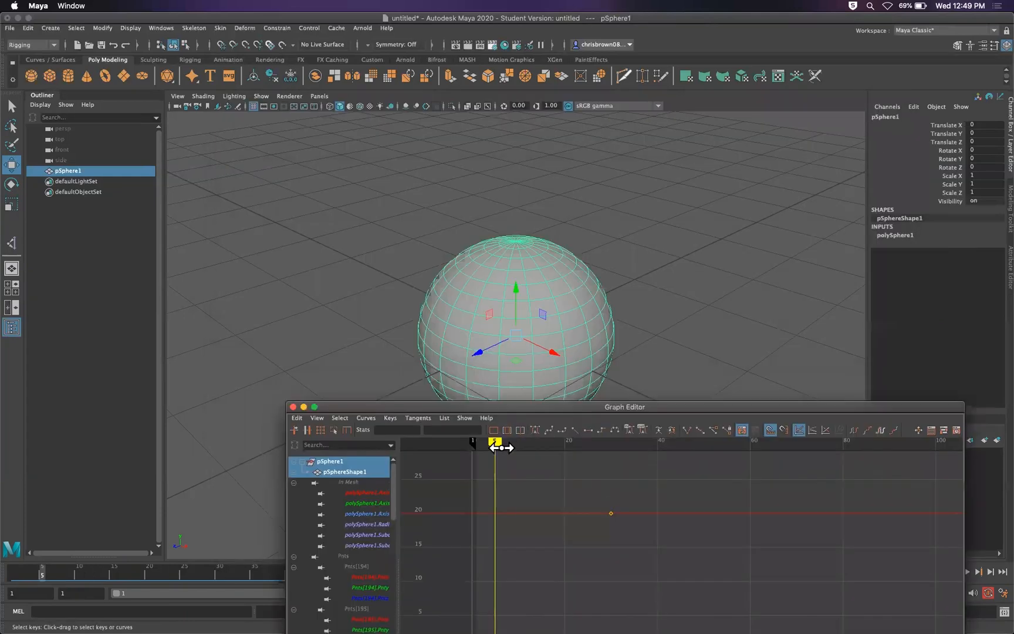
pyautogui.moveTo(498, 443); pyautogui.dragTo(707, 442)
pyautogui.moveTo(769, 409)
pyautogui.mouseDown()
pyautogui.moveTo(628, 160)
pyautogui.moveTo(617, 173)
pyautogui.mouseUp()
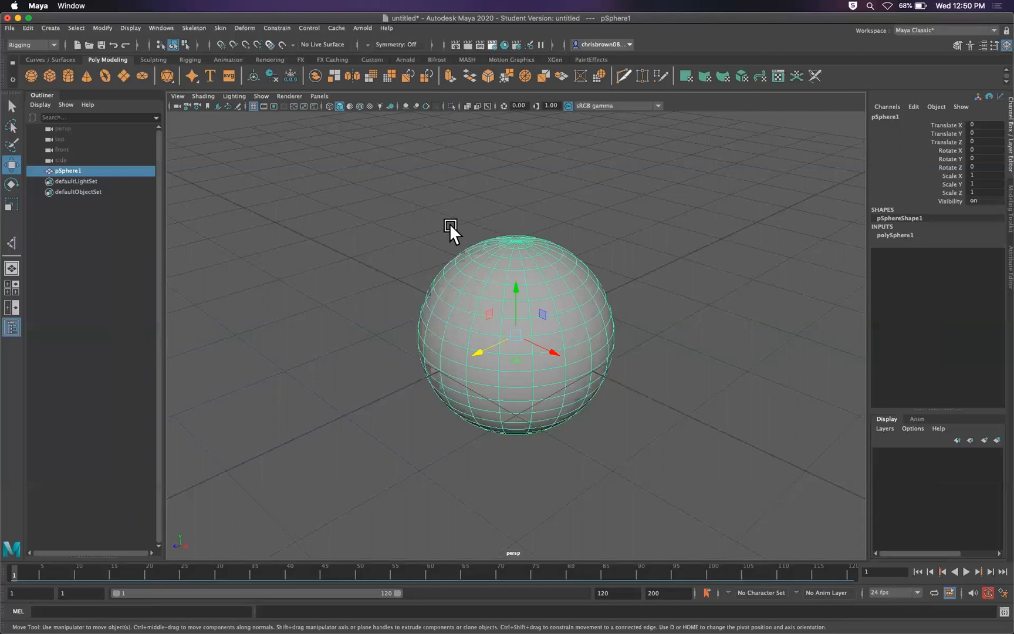
# Bring the Graph Editor back over the viewport and widen it to expose all its curve tools
pyautogui.moveTo(1013, 158); pyautogui.dragTo(584, 134)
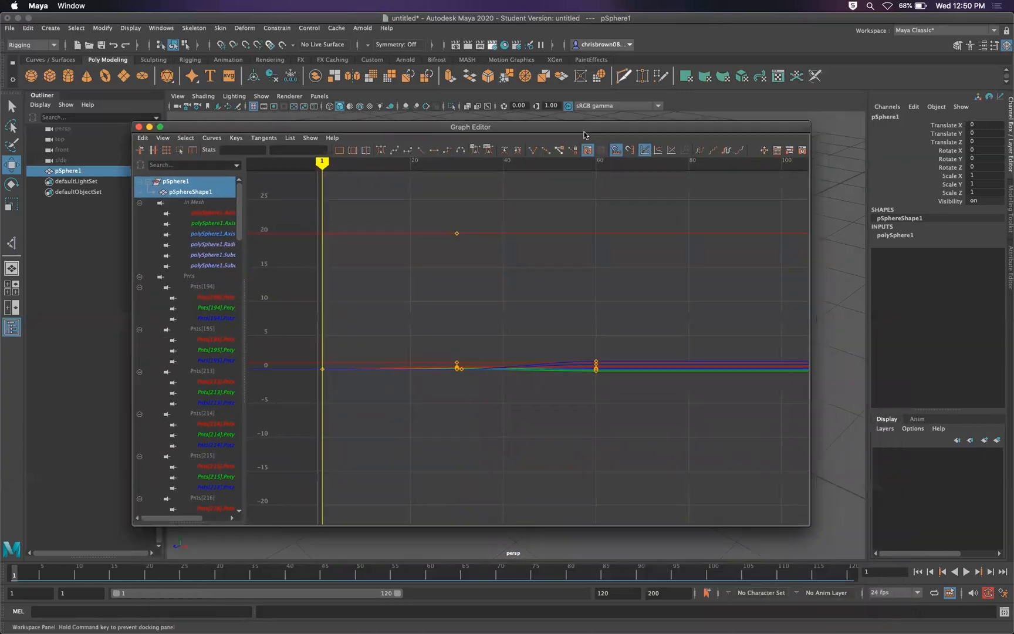
pyautogui.moveTo(810, 320); pyautogui.dragTo(827, 314)
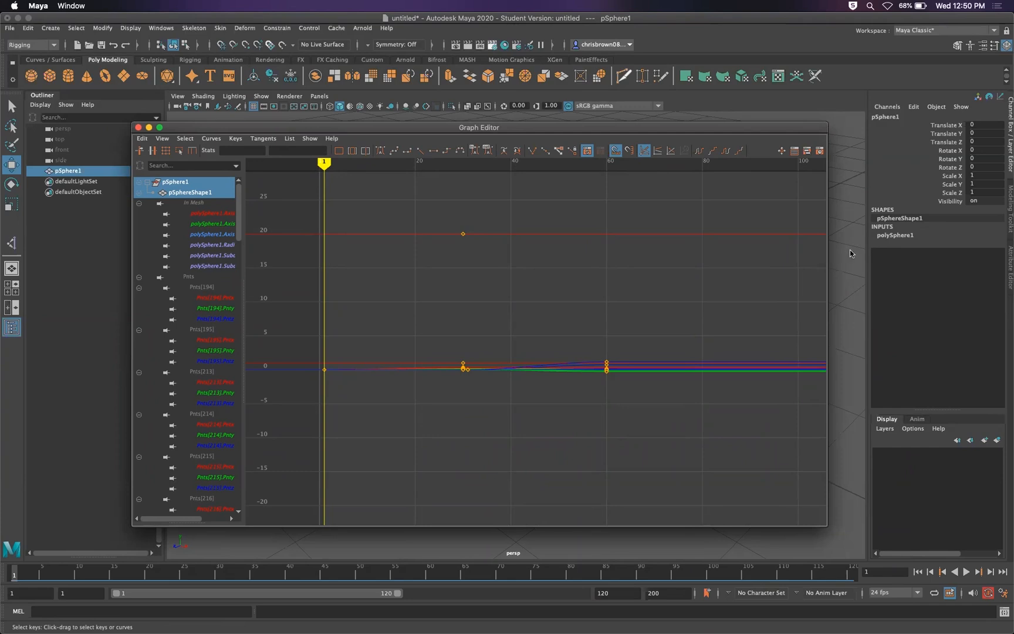
pyautogui.moveTo(843, 246)
pyautogui.mouseDown()
pyautogui.moveTo(907, 246)
pyautogui.moveTo(835, 244)
pyautogui.mouseUp()
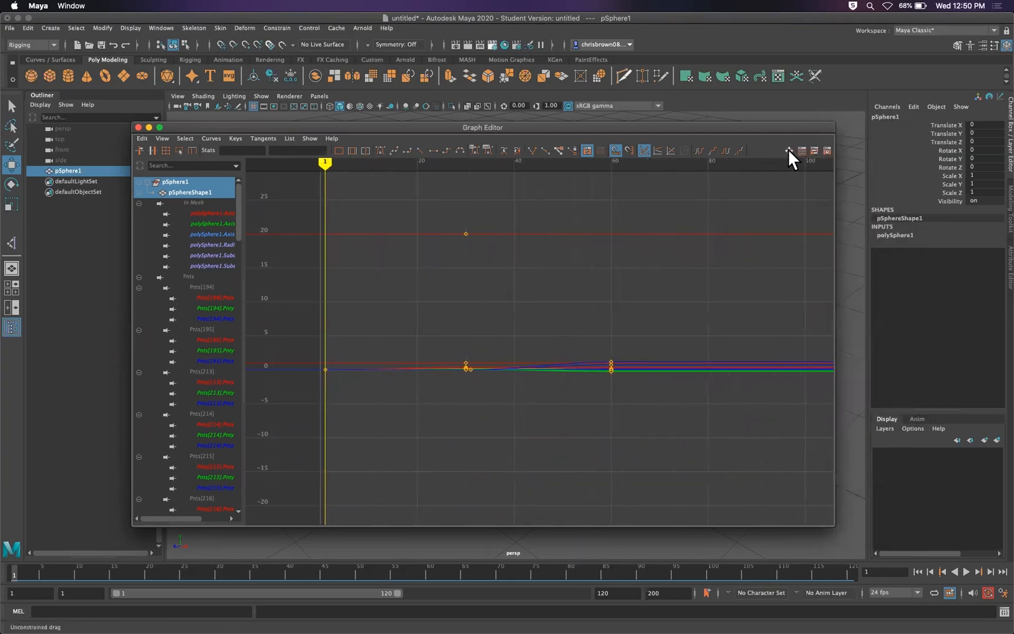
pyautogui.moveTo(832, 186); pyautogui.dragTo(627, 187)
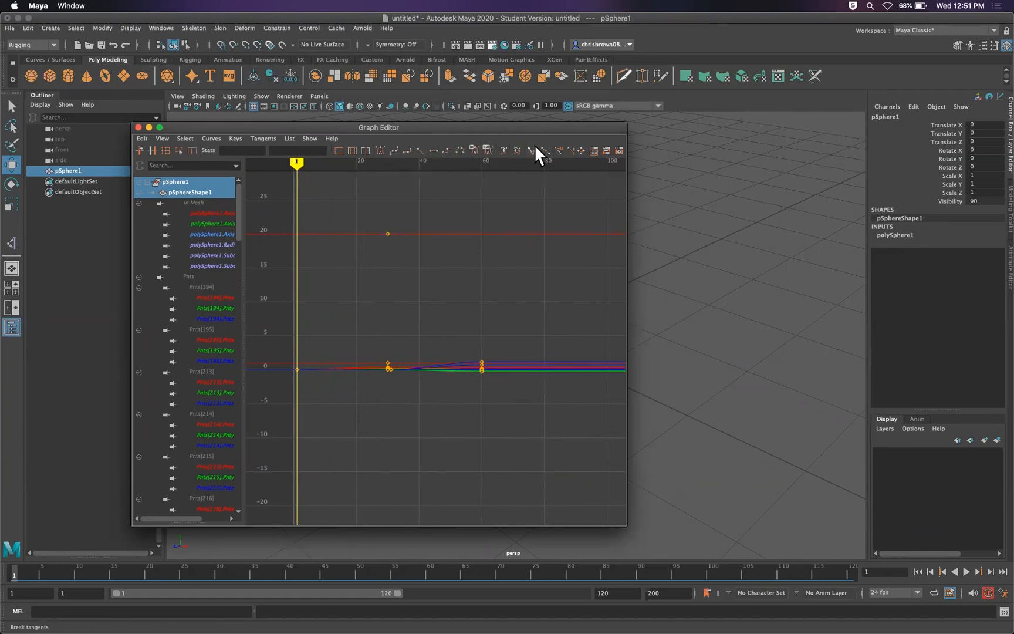
pyautogui.moveTo(627, 242); pyautogui.dragTo(861, 247)
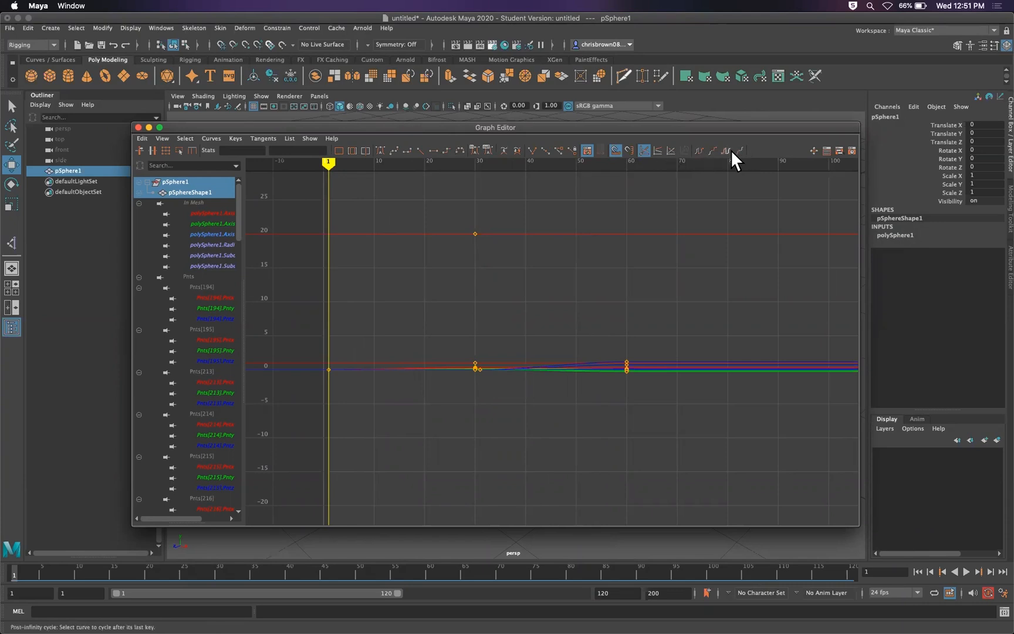
# Apply a post-infinity cycle to the sphere's animation curves, and close the Graph Editor after reviewing the curves out to frame 300
pyautogui.moveTo(686, 128); pyautogui.dragTo(661, 144)
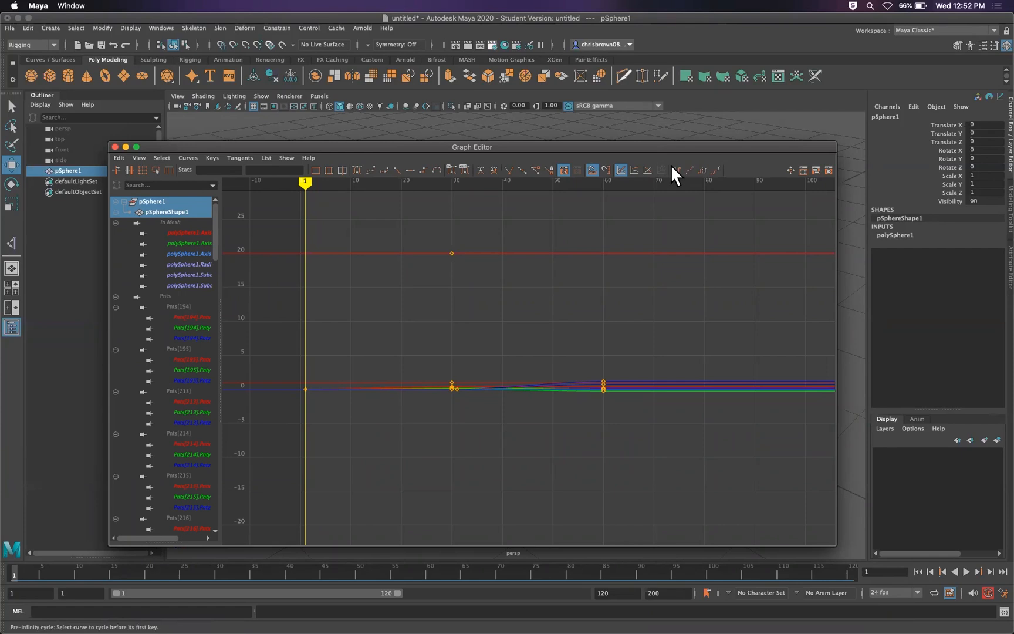
pyautogui.click(702, 170)
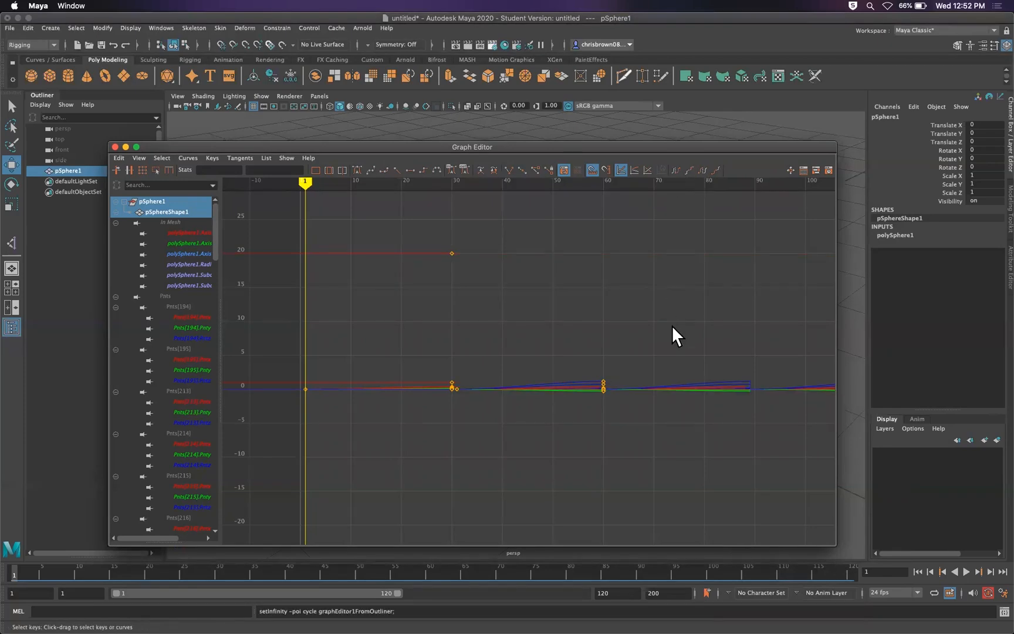
pyautogui.keyDown('alt'); pyautogui.moveTo(706, 344); pyautogui.dragTo(635, 354, button='right'); pyautogui.keyUp('alt')
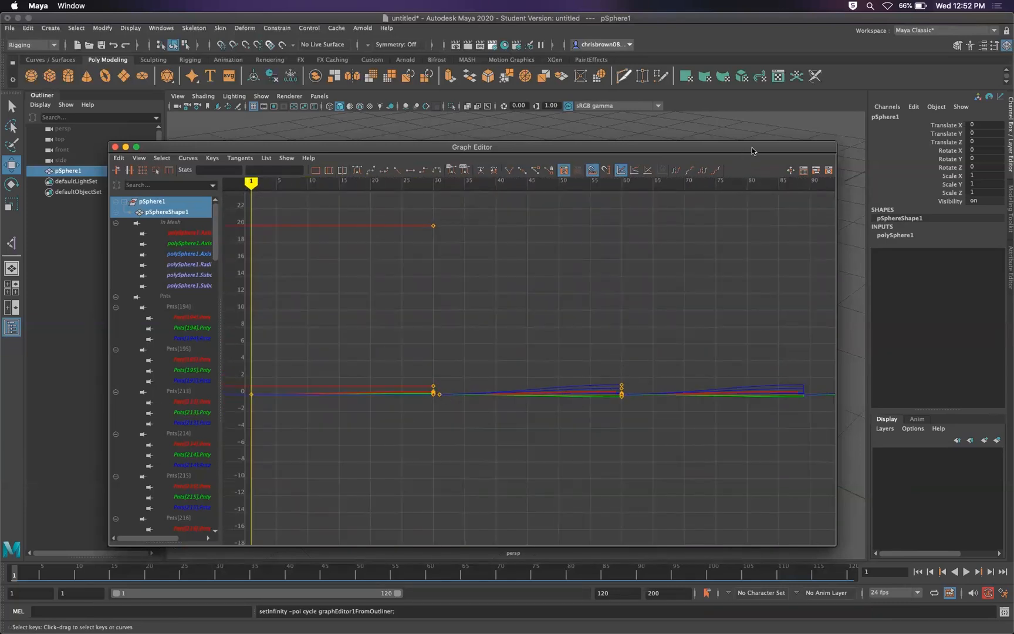
pyautogui.moveTo(752, 148); pyautogui.dragTo(715, 149)
pyautogui.keyDown('alt'); pyautogui.moveTo(713, 345); pyautogui.dragTo(402, 349, button='middle'); pyautogui.keyUp('alt')
pyautogui.keyDown('alt'); pyautogui.moveTo(592, 359); pyautogui.dragTo(399, 333, button='middle'); pyautogui.keyUp('alt')
pyautogui.moveTo(723, 367)
pyautogui.keyDown('alt'); pyautogui.mouseDown(button='middle')
pyautogui.moveTo(404, 360)
pyautogui.moveTo(436, 363)
pyautogui.mouseUp(button='middle'); pyautogui.keyUp('alt')
pyautogui.keyDown('alt'); pyautogui.moveTo(724, 360); pyautogui.dragTo(507, 368, button='middle'); pyautogui.keyUp('alt')
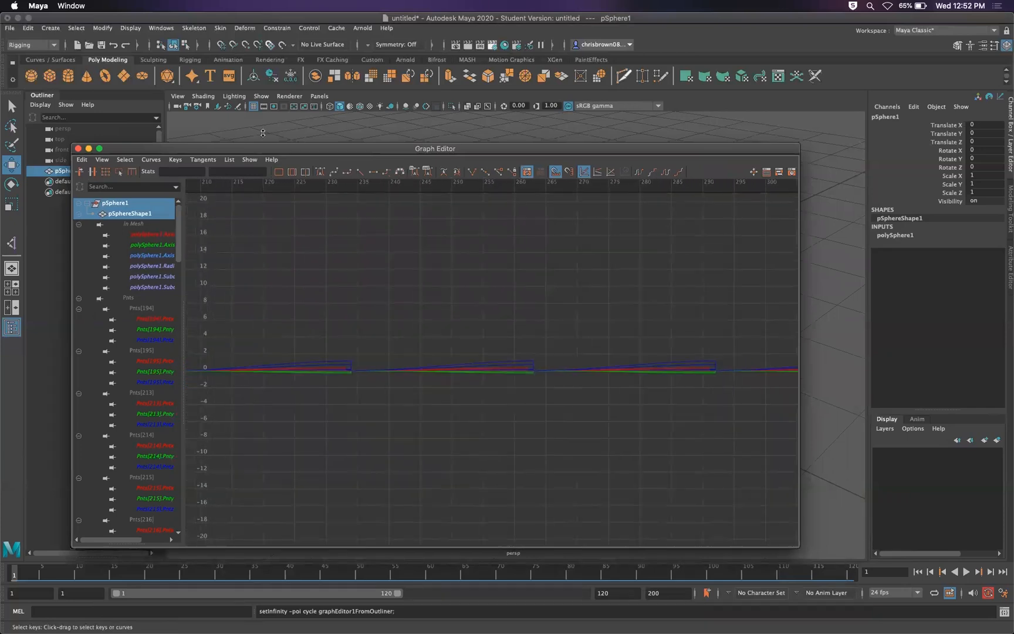
pyautogui.moveTo(264, 148); pyautogui.dragTo(352, 143)
pyautogui.click(166, 143)
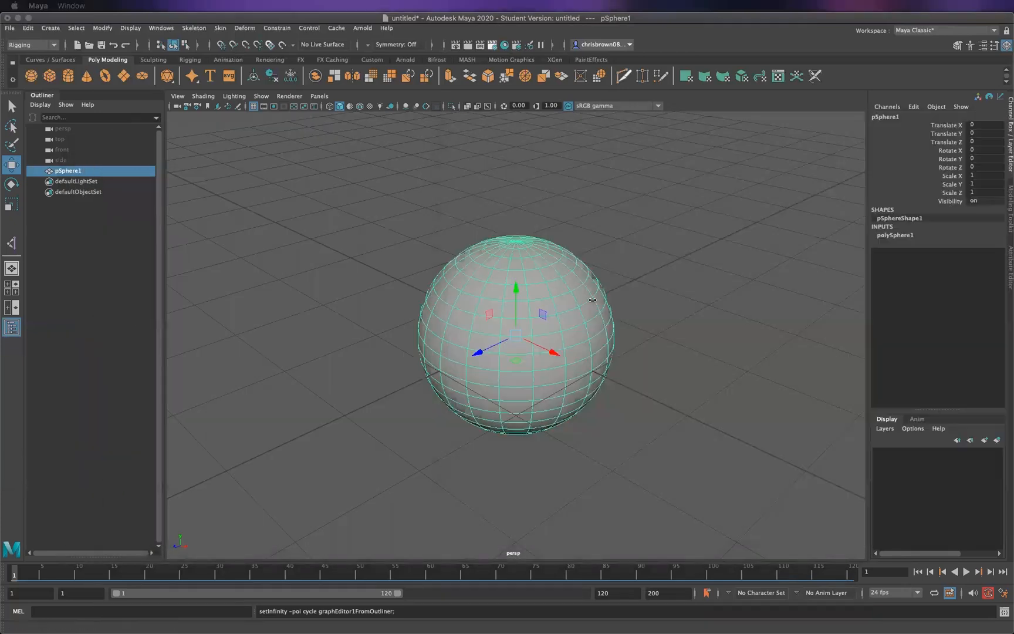
# Set the animation end time to 300 and extend the visible playback range to frames 1 to 300
pyautogui.click(659, 594)
pyautogui.doubleClick(656, 593)
pyautogui.write('300')
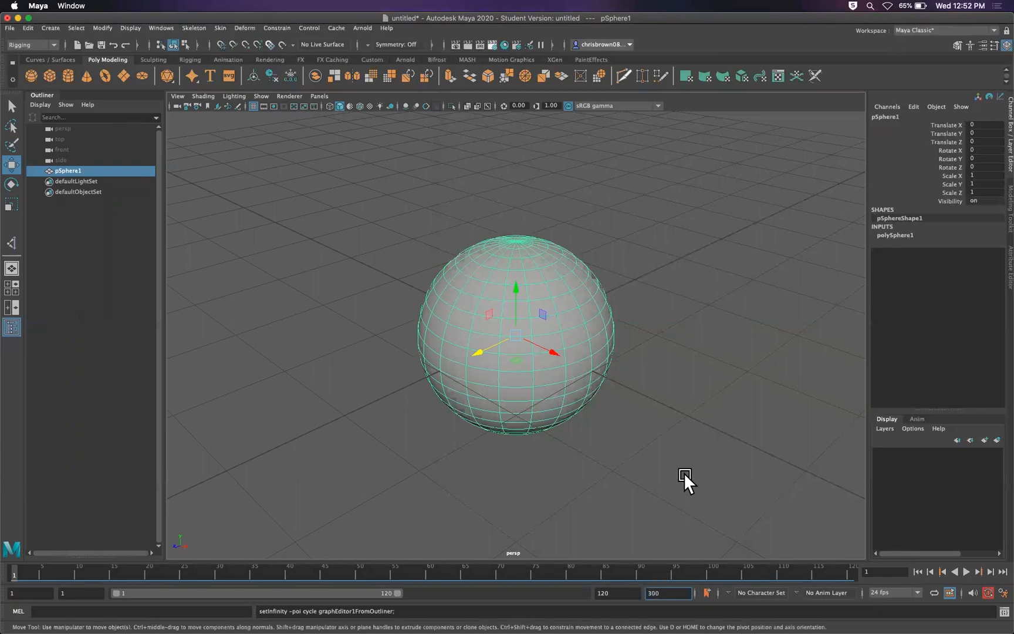
pyautogui.press('Return')
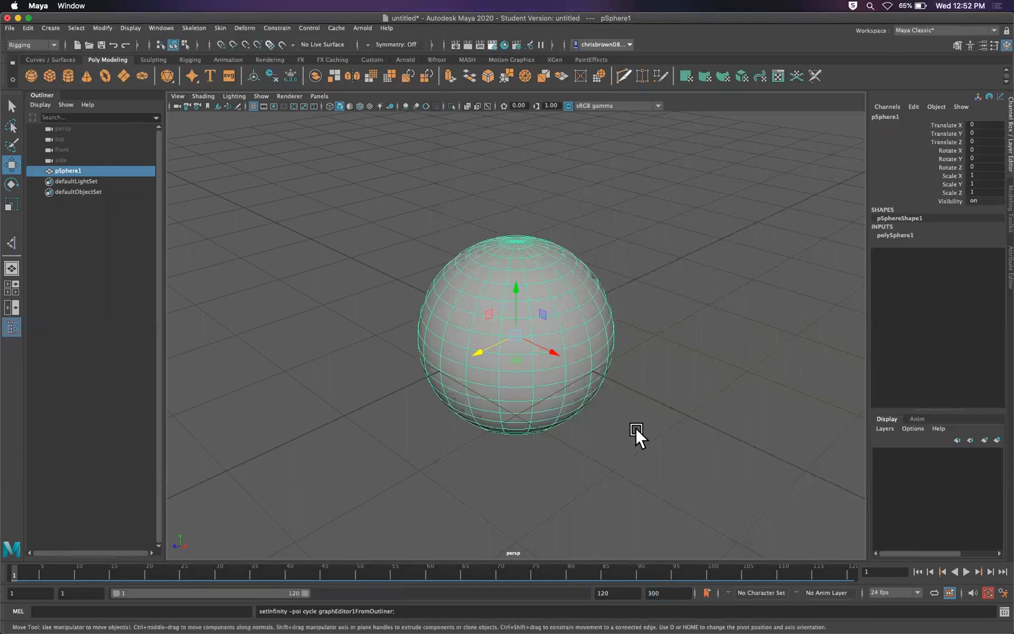
pyautogui.moveTo(305, 592); pyautogui.dragTo(604, 593)
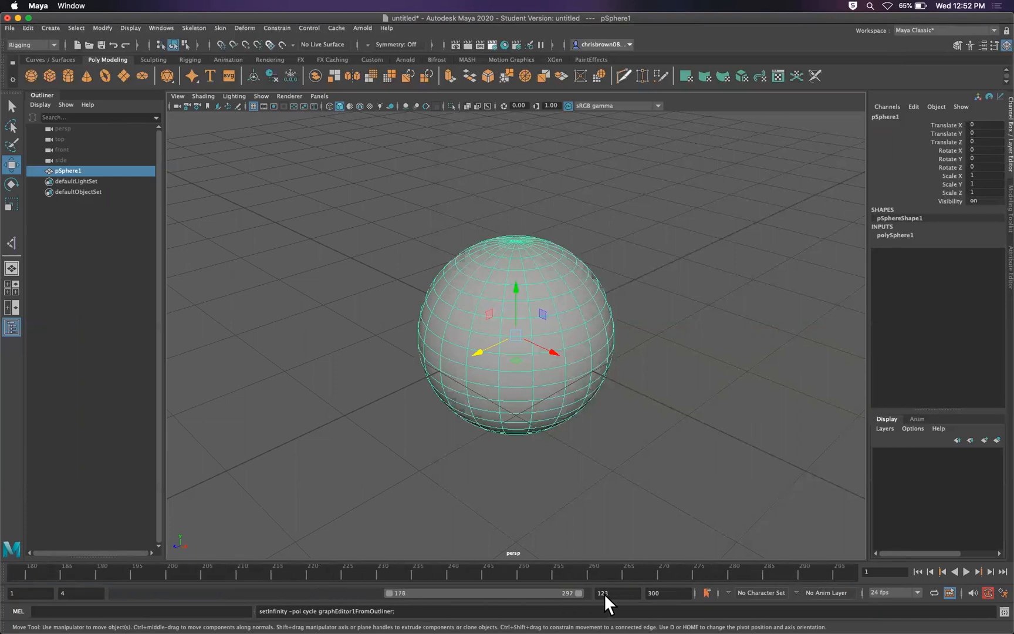
pyautogui.moveTo(393, 589); pyautogui.dragTo(103, 599)
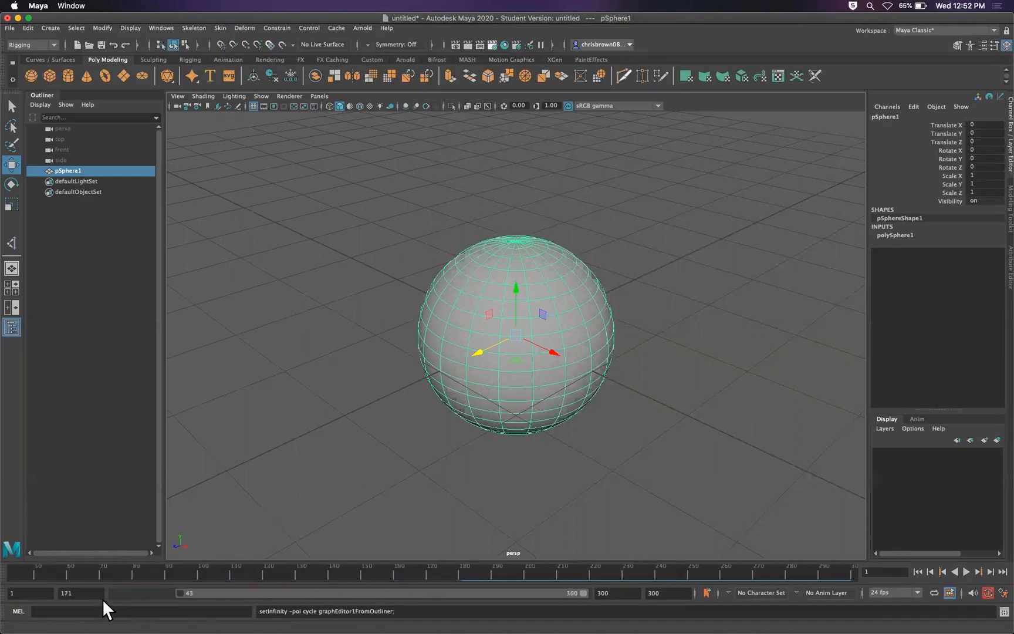
# Turn off automatic keyframing and play the cycled animation from frame 1
pyautogui.hotkey('alt', 'v')
pyautogui.click(10, 568)
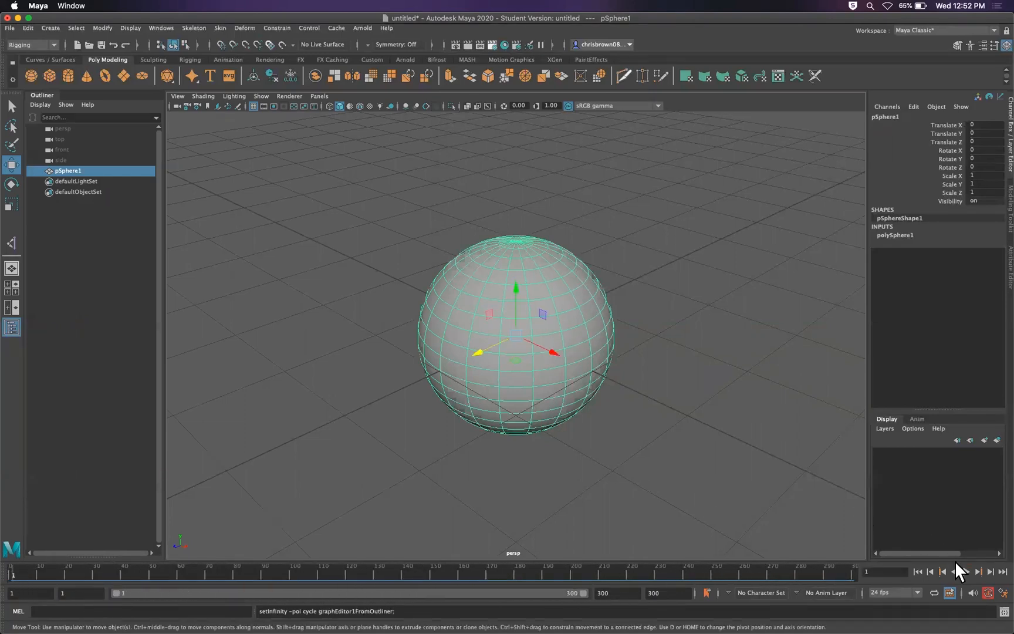
pyautogui.click(988, 593)
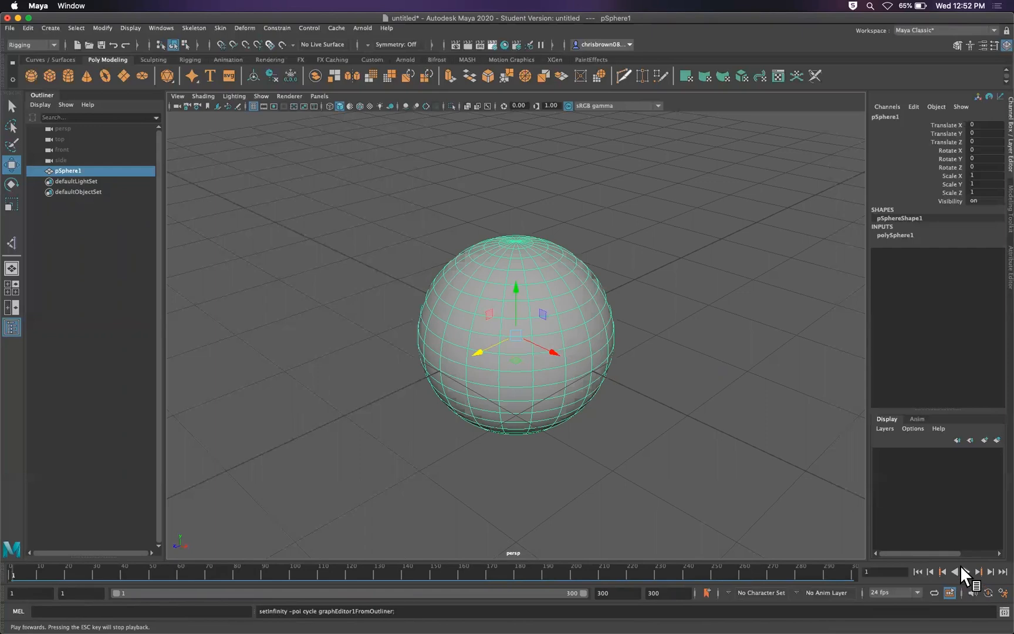
pyautogui.click(965, 571)
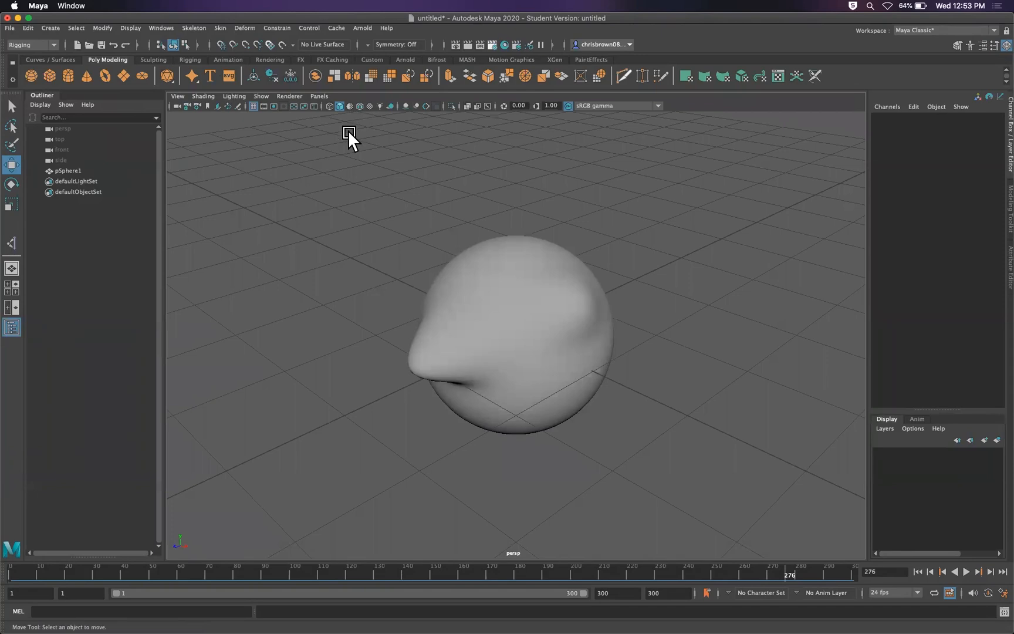
pyautogui.press('q')
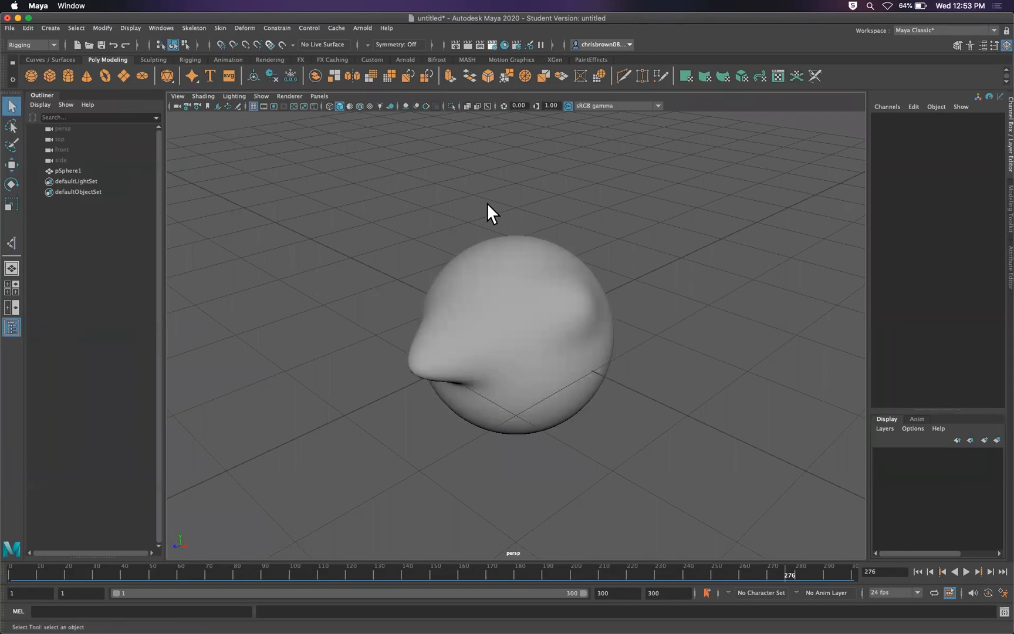
# Delete the deformed sphere and look through the Modeling set's mesh-editing commands
pyautogui.click(559, 287)
pyautogui.press('Delete')
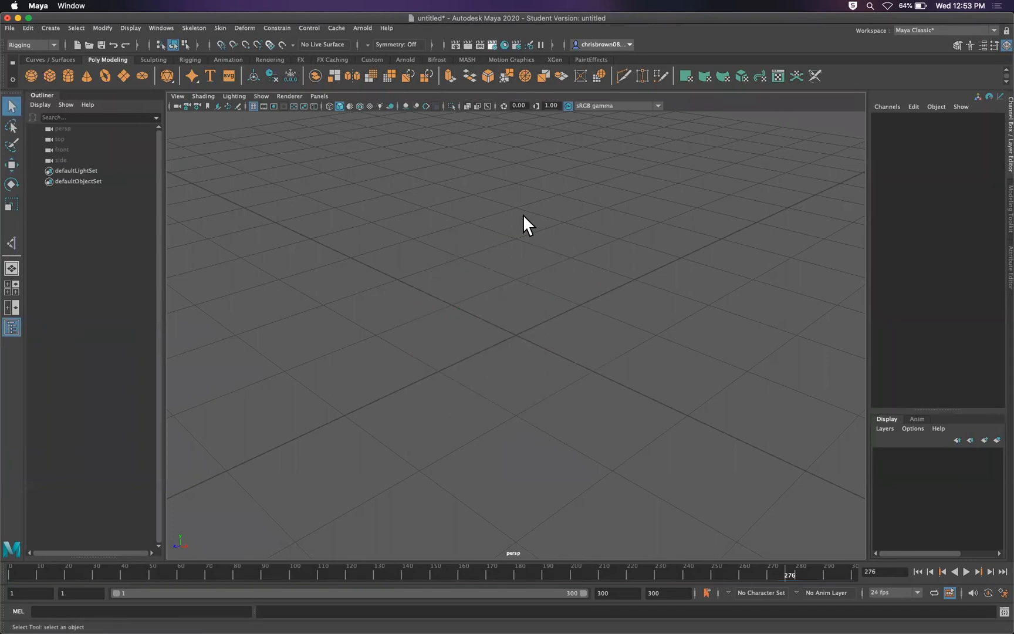
pyautogui.click(54, 44)
pyautogui.click(36, 56)
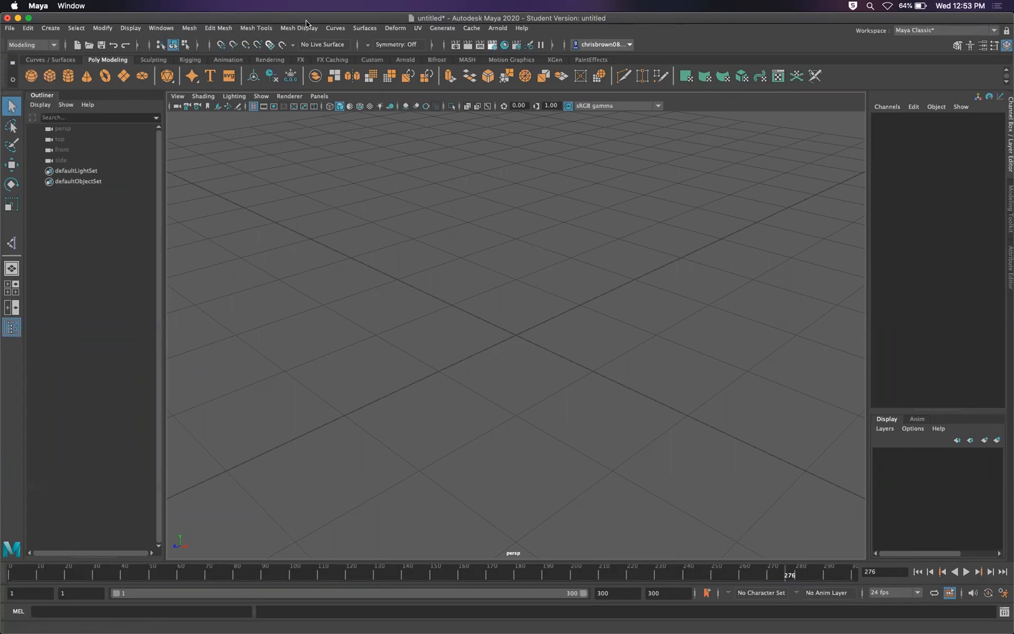
pyautogui.click(219, 26)
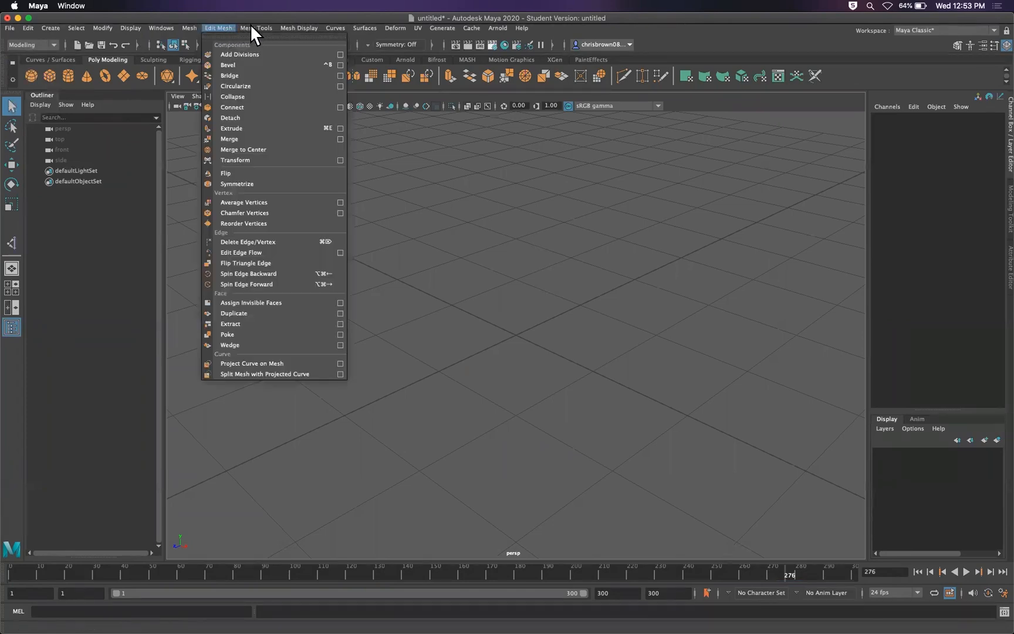
pyautogui.click(280, 201)
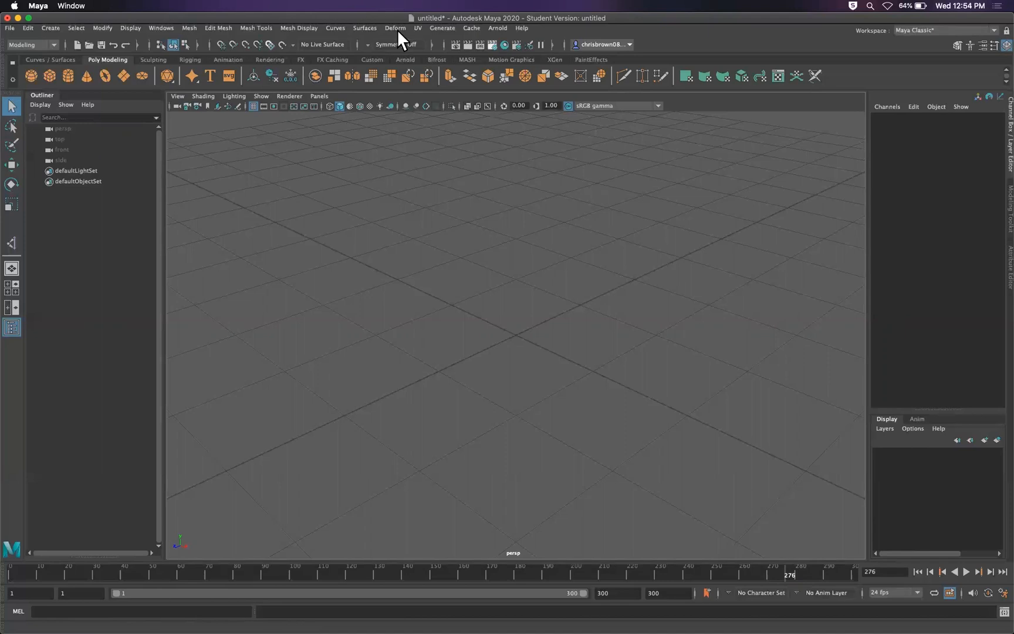
# Switch to the Animation menu set and look through its deformer commands
pyautogui.click(52, 44)
pyautogui.click(27, 79)
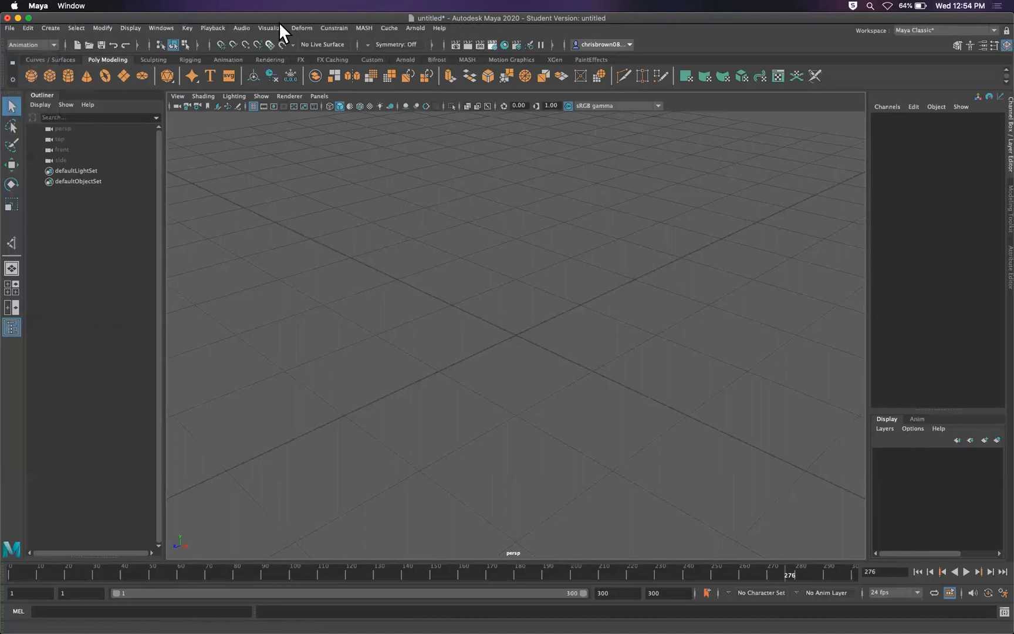
pyautogui.click(309, 28)
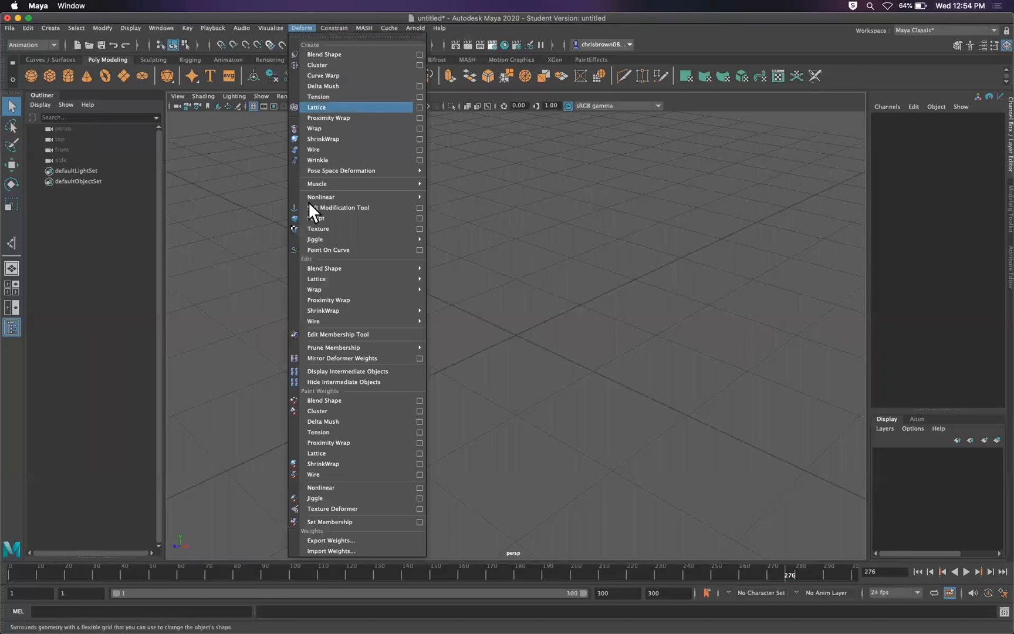
pyautogui.click(245, 196)
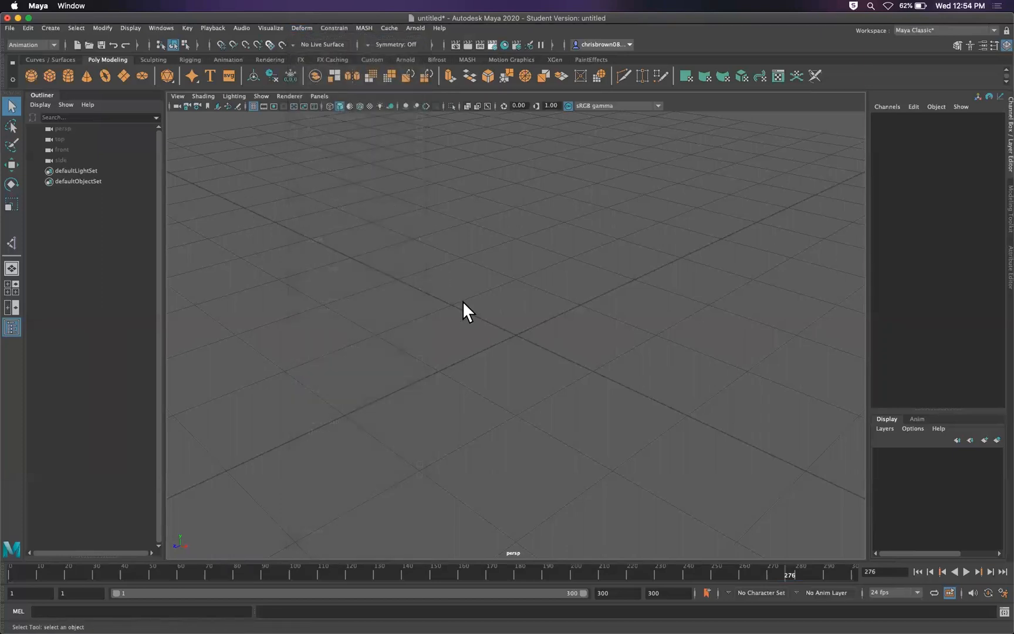
# Create a polygon cube at the origin and frame it closely from a raised angle
pyautogui.keyDown('alt'); pyautogui.moveTo(502, 328); pyautogui.dragTo(503, 303); pyautogui.keyUp('alt')
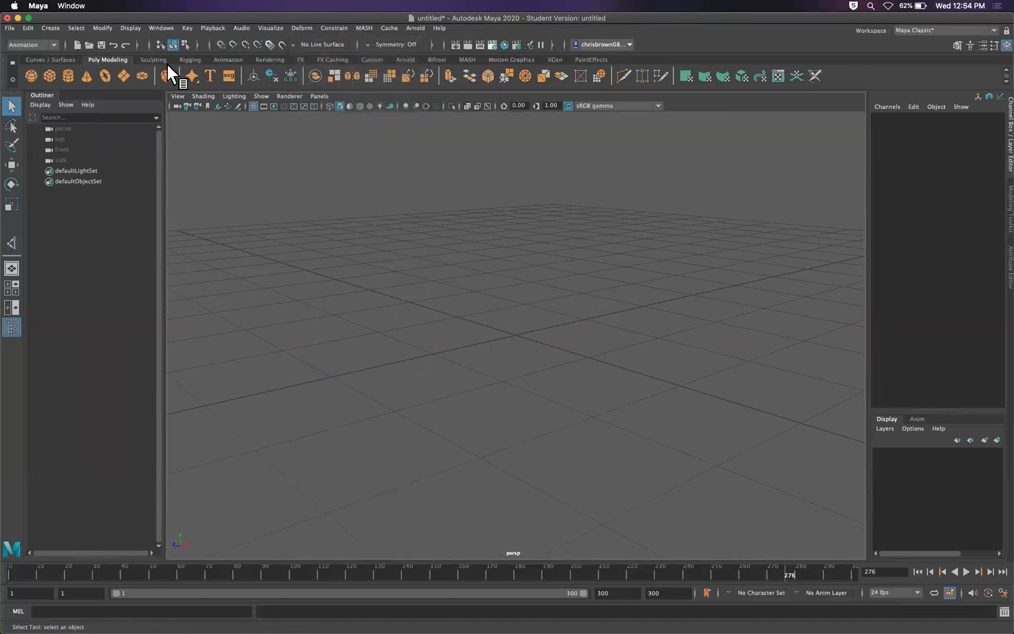
pyautogui.click(49, 76)
pyautogui.keyDown('alt'); pyautogui.moveTo(536, 305); pyautogui.dragTo(704, 321, button='right'); pyautogui.keyUp('alt')
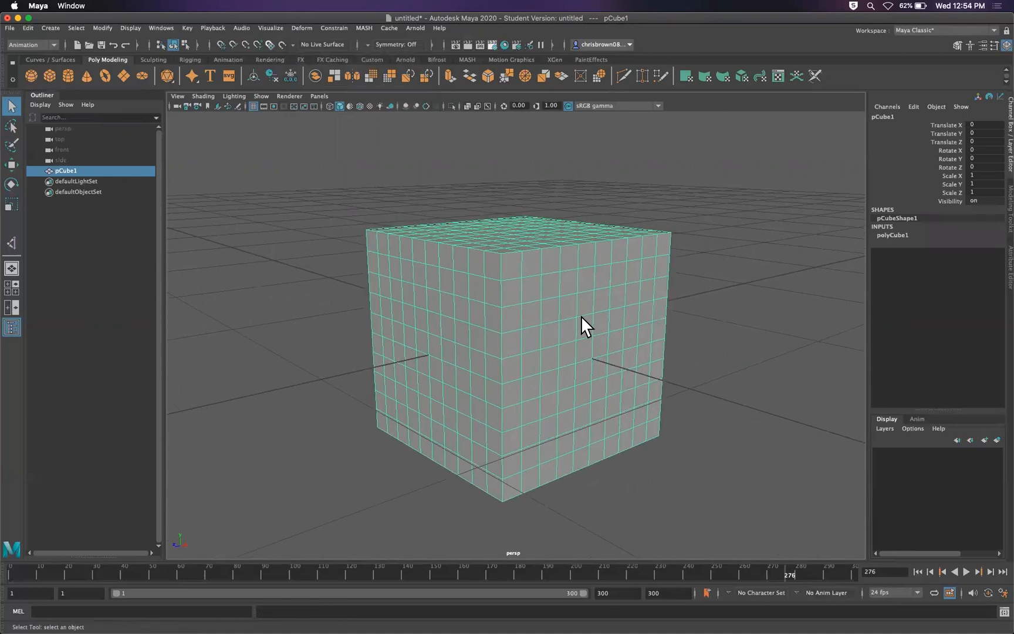
pyautogui.keyDown('alt'); pyautogui.moveTo(556, 366); pyautogui.dragTo(545, 320); pyautogui.keyUp('alt')
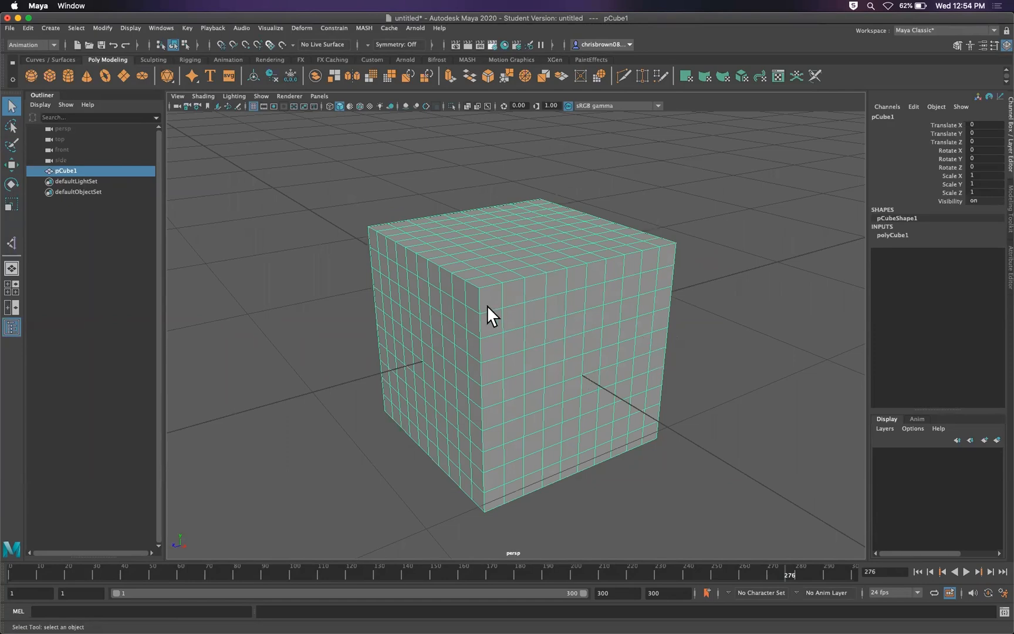
pyautogui.keyDown('alt'); pyautogui.moveTo(517, 341); pyautogui.dragTo(616, 329); pyautogui.keyUp('alt')
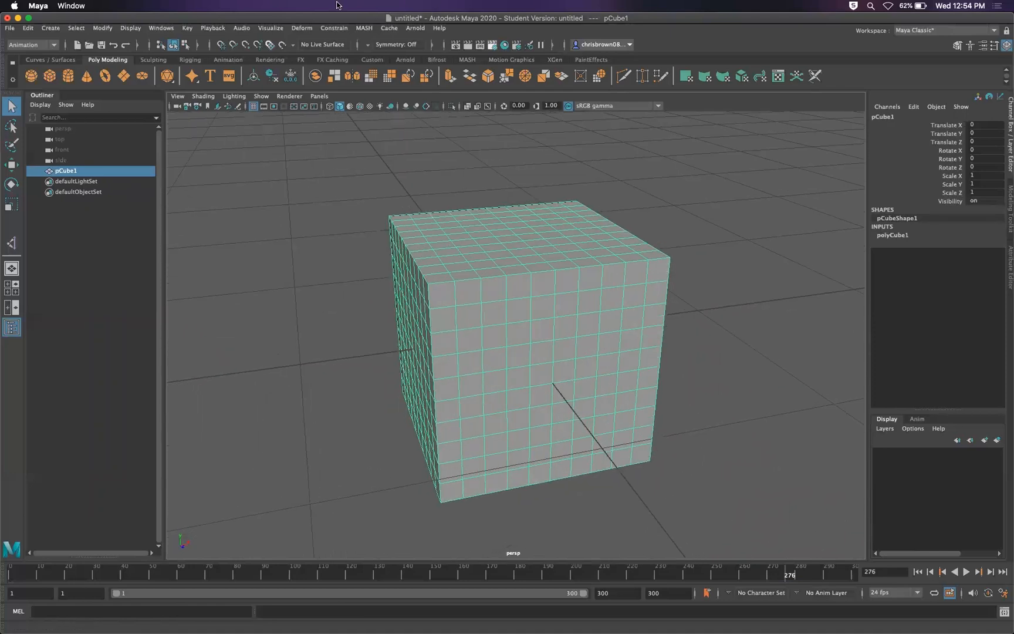
# Review the available deformers, including the Muscle and Nonlinear ones, and apply a nonlinear Twist deformer to the cube
pyautogui.click(302, 26)
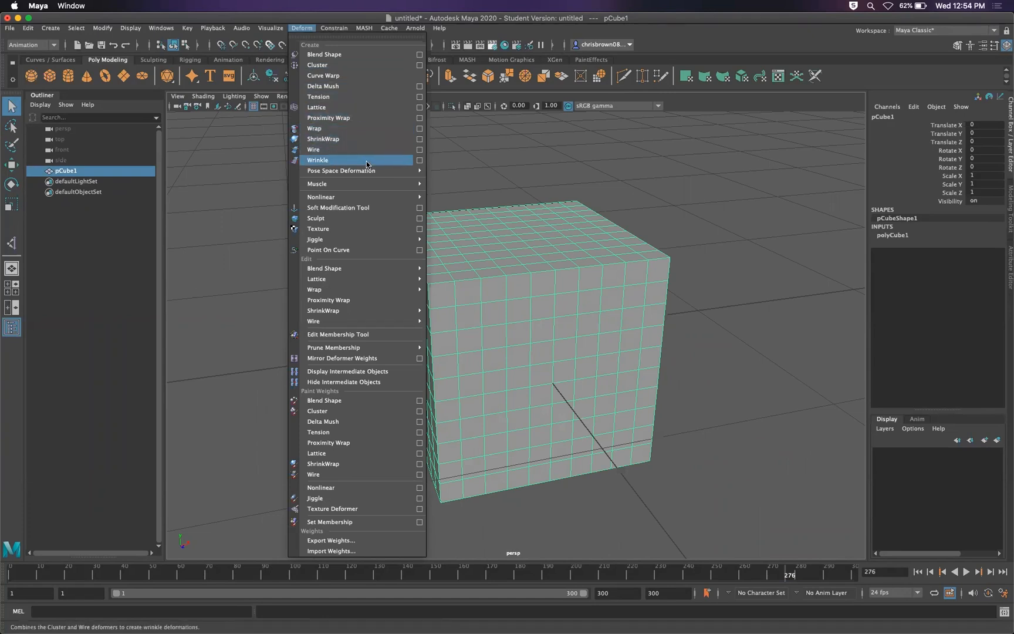
pyautogui.moveTo(376, 197)
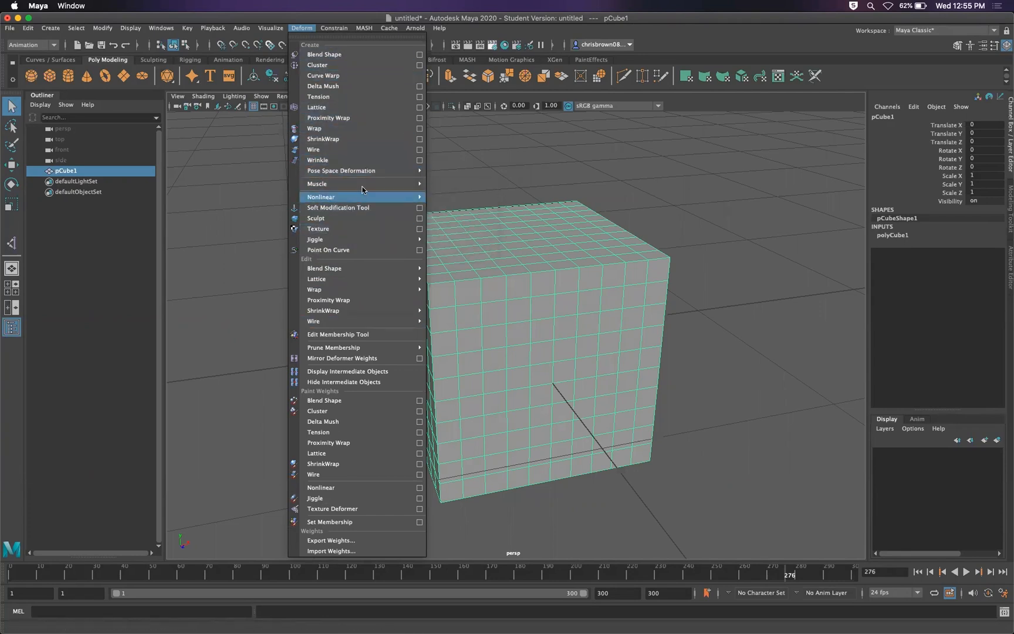
pyautogui.moveTo(472, 186)
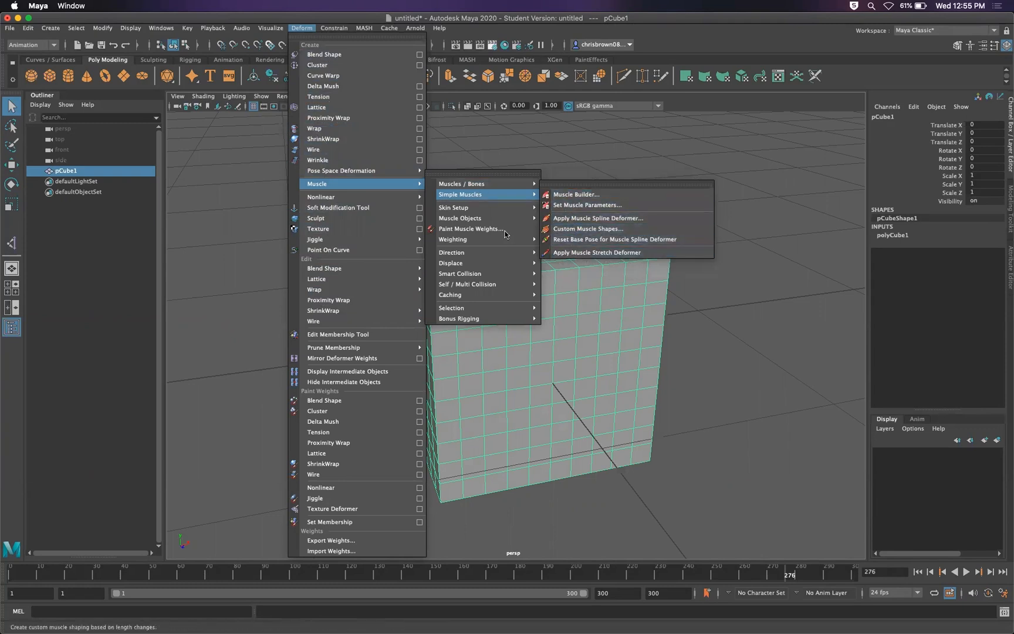
pyautogui.moveTo(476, 253)
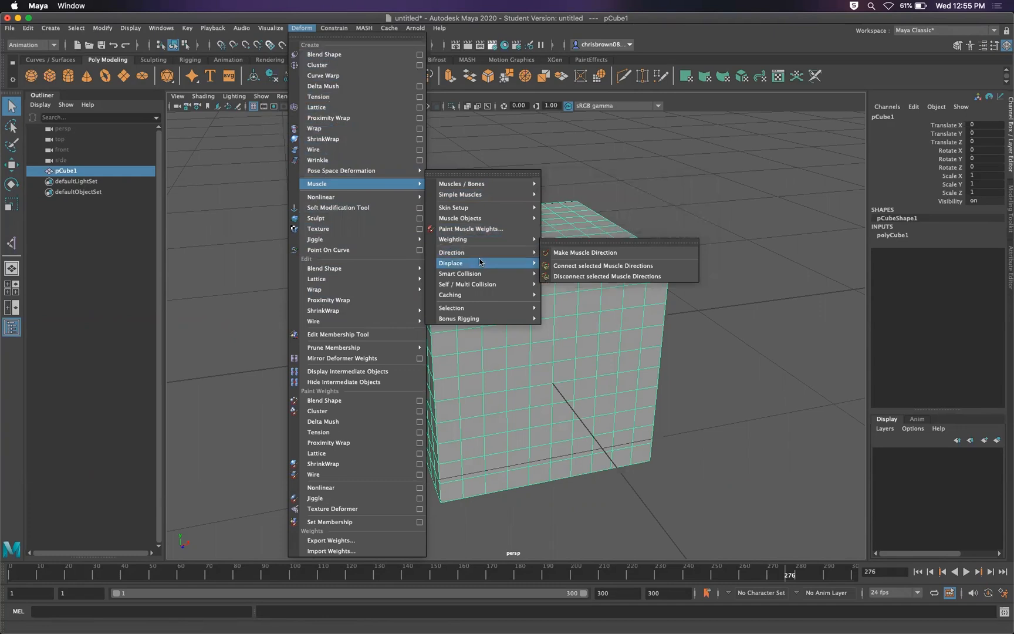
pyautogui.moveTo(486, 235)
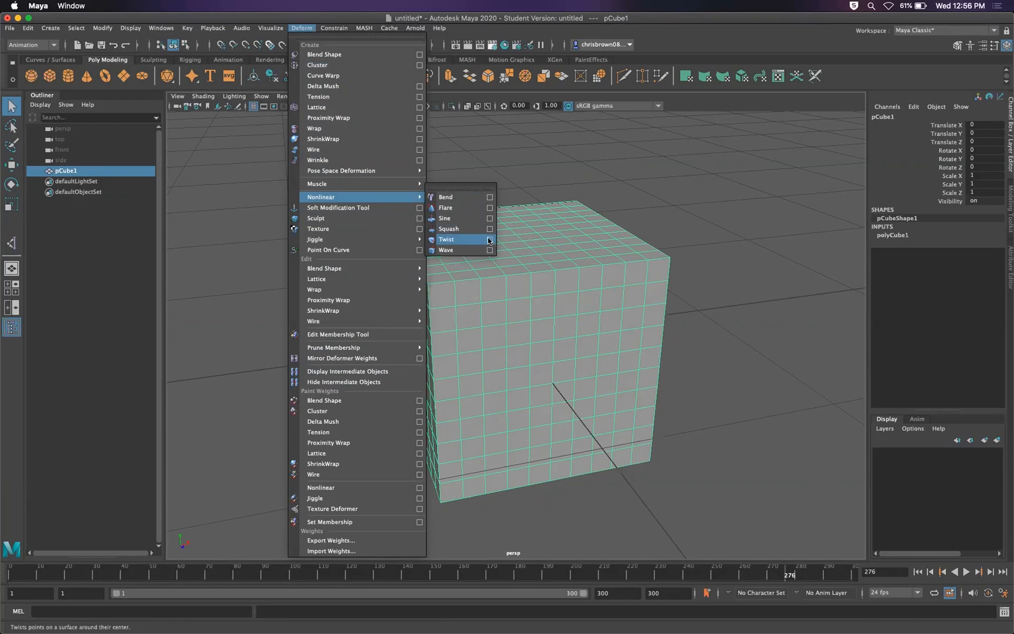
pyautogui.click(447, 240)
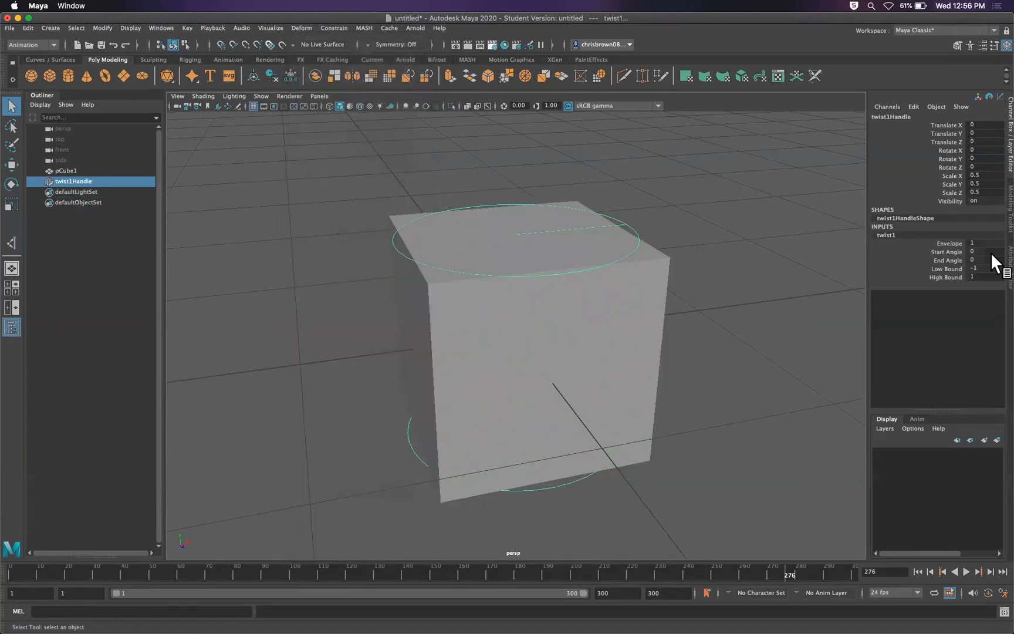
# Try twisting the cube with a start angle of about -9.8 and an end angle of about 107.4, and select the cube
pyautogui.hotkey('ctrl', 'a')
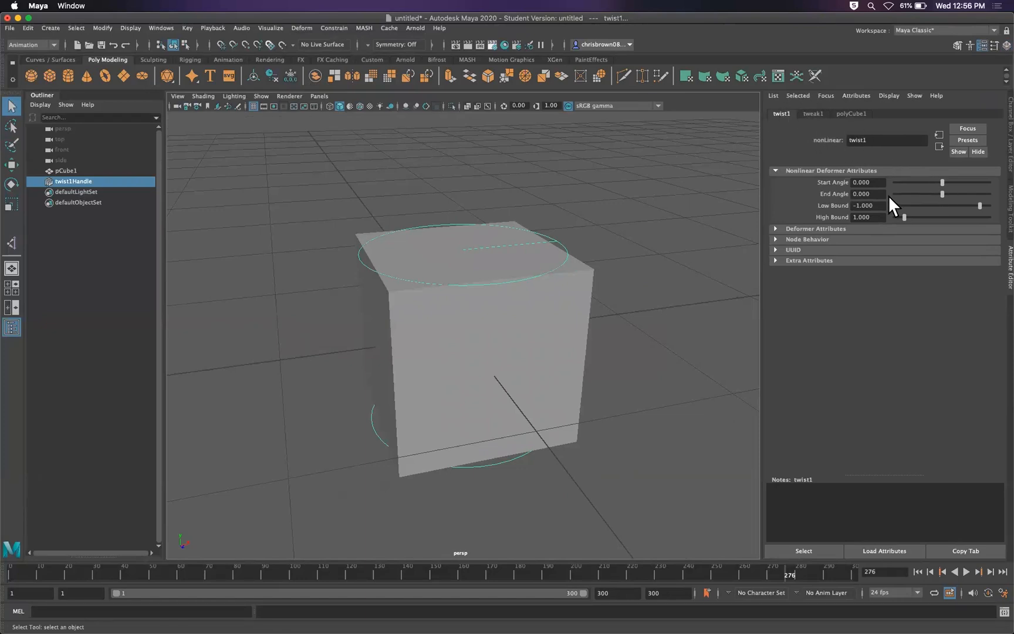
pyautogui.moveTo(942, 182)
pyautogui.mouseDown()
pyautogui.moveTo(932, 176)
pyautogui.moveTo(955, 172)
pyautogui.moveTo(934, 174)
pyautogui.moveTo(950, 190)
pyautogui.moveTo(931, 189)
pyautogui.moveTo(948, 187)
pyautogui.moveTo(937, 179)
pyautogui.mouseUp()
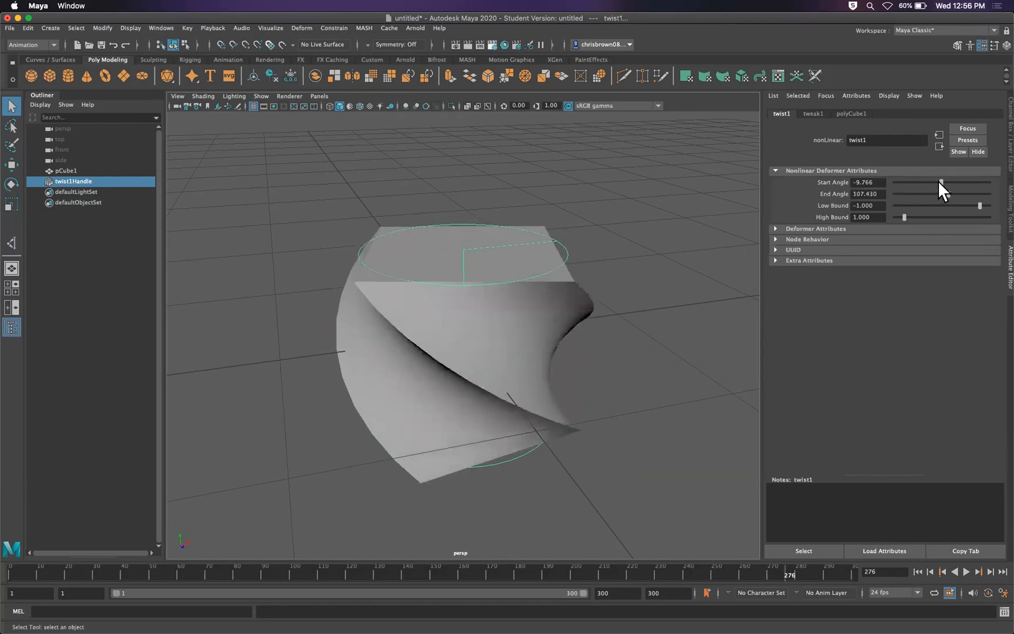
pyautogui.click(558, 262)
pyautogui.click(566, 256)
pyautogui.click(493, 290)
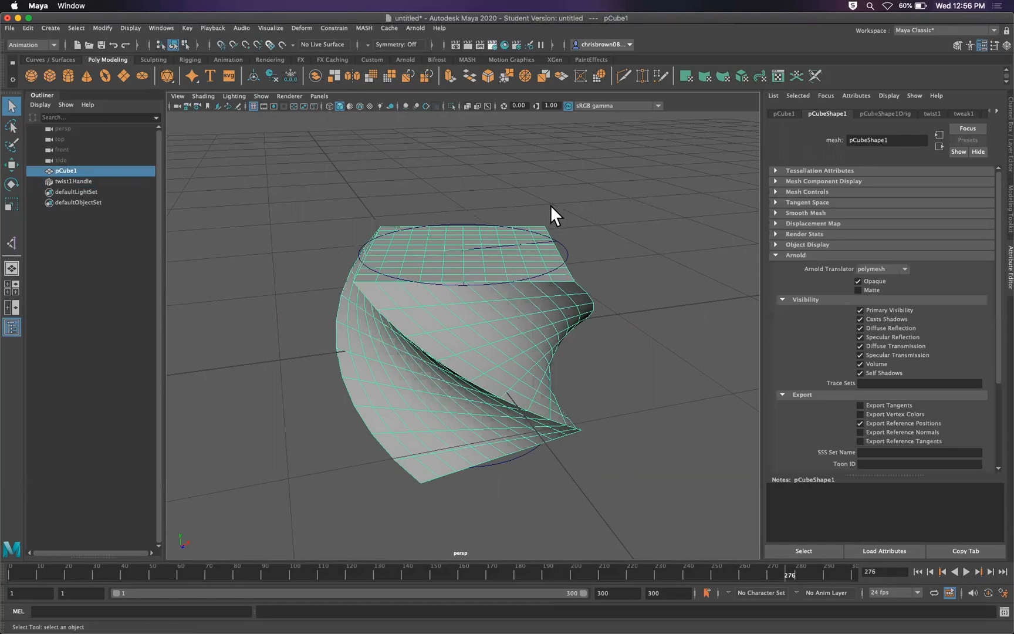
# Undo the recent selections and the twist deformer's start and end angle changes
pyautogui.press('super+z')
pyautogui.press('super+z')
pyautogui.press('super+z')
pyautogui.press('super+z')
pyautogui.press('super+z')
pyautogui.press('super+z')
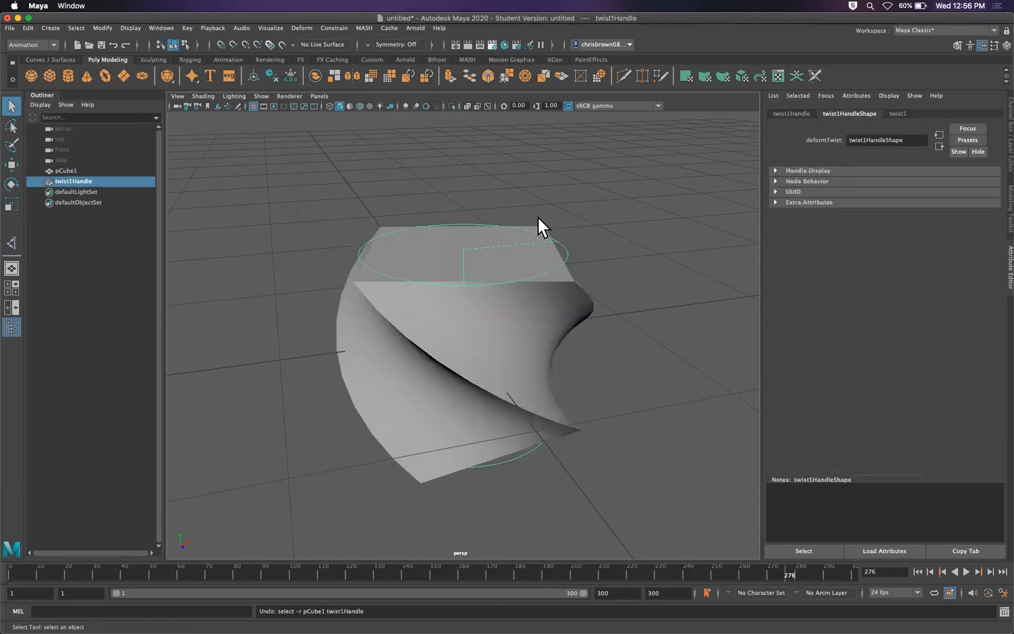
pyautogui.press('super+z')
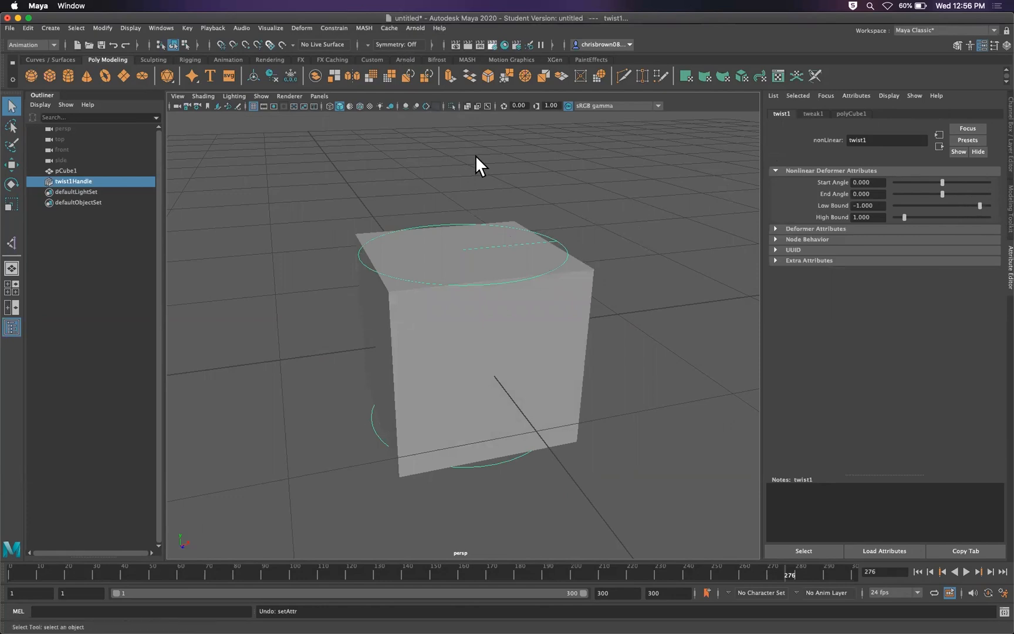
# Examine the twist handle with the Move, Rotate and Scale tools, and inspect the twist input's attributes in the Channel Box
pyautogui.click(11, 164)
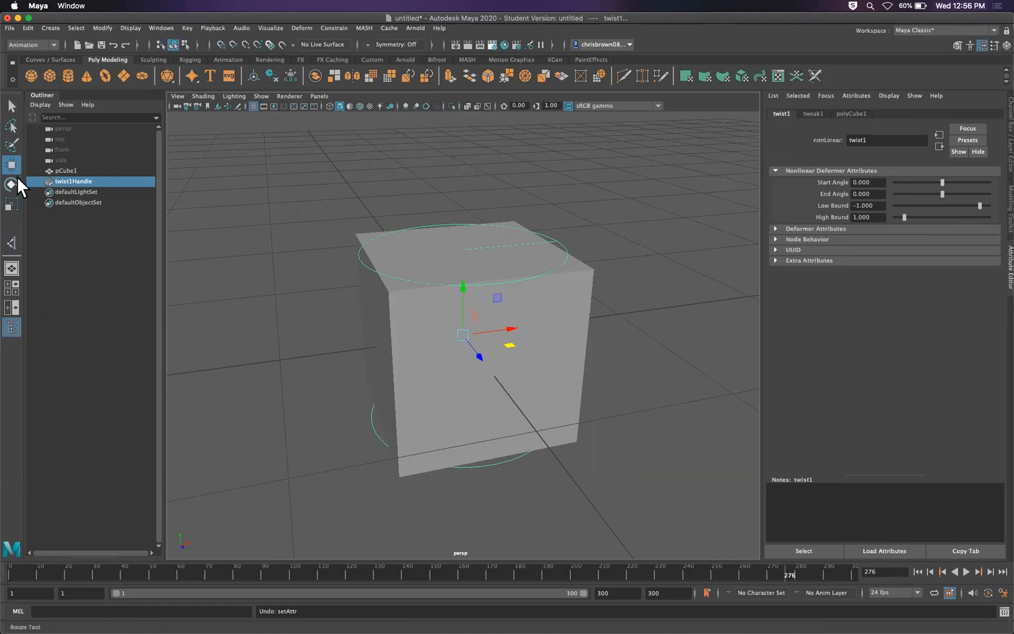
pyautogui.click(11, 182)
pyautogui.click(11, 203)
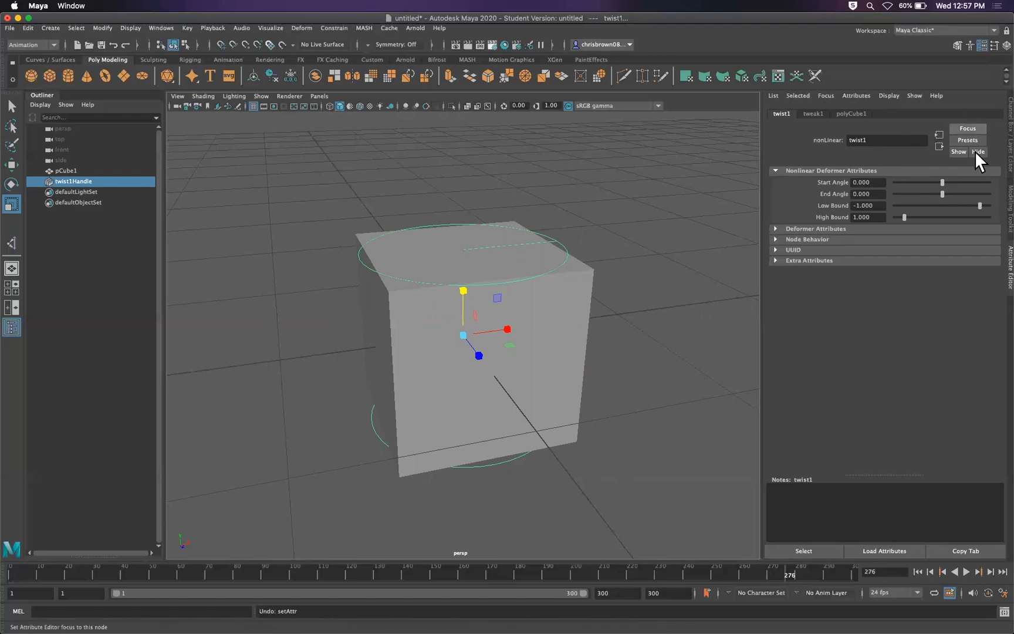
pyautogui.hotkey('ctrl', 'a')
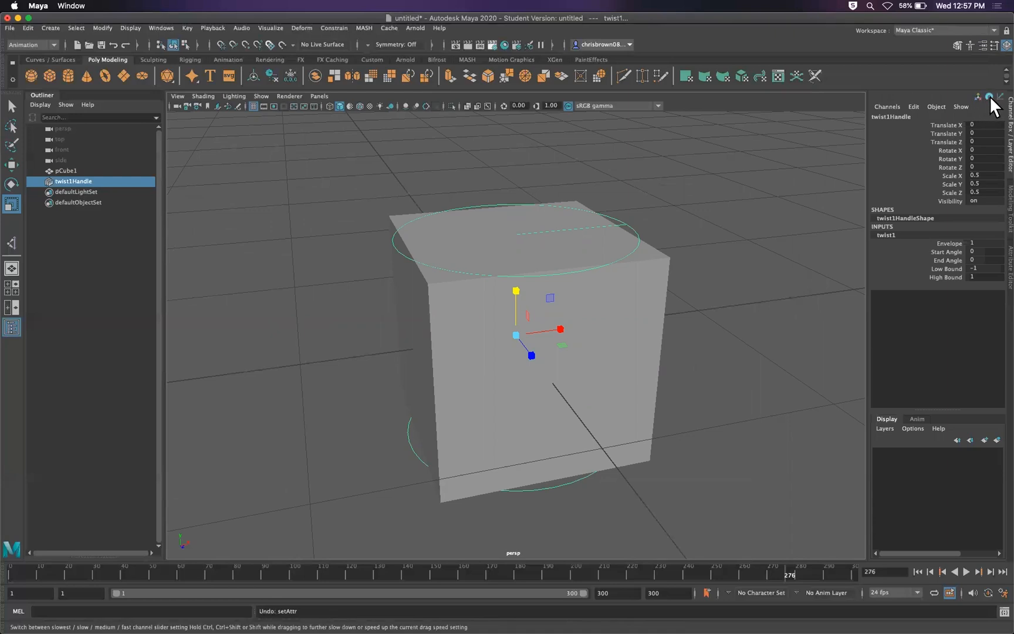
pyautogui.doubleClick(893, 236)
pyautogui.click(891, 258)
pyautogui.click(888, 241)
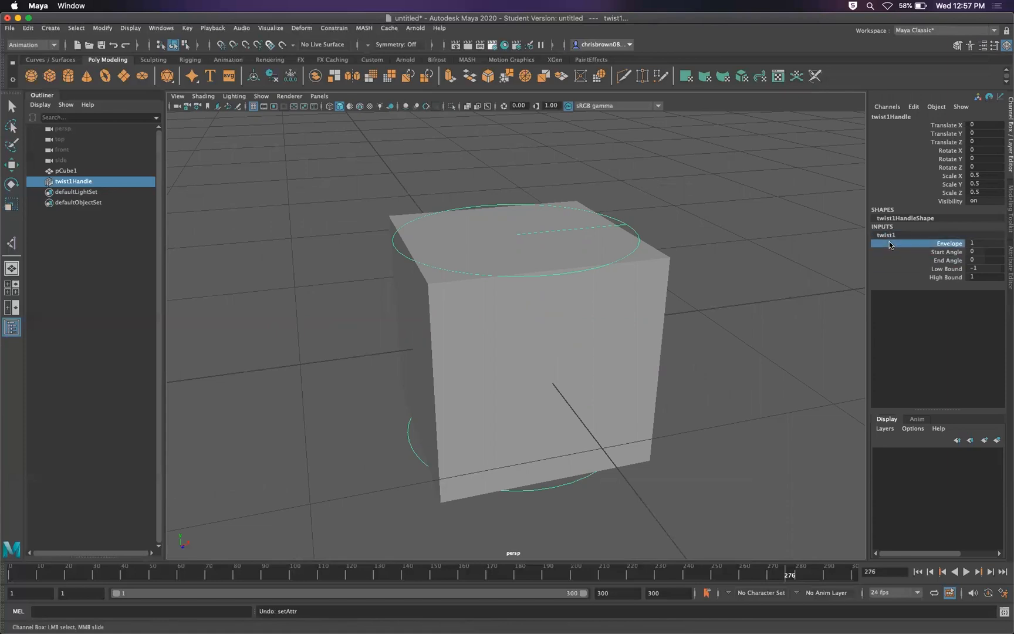
# Return to the Select tool, select the cube and display it with smooth mesh preview
pyautogui.click(497, 281)
pyautogui.click(11, 106)
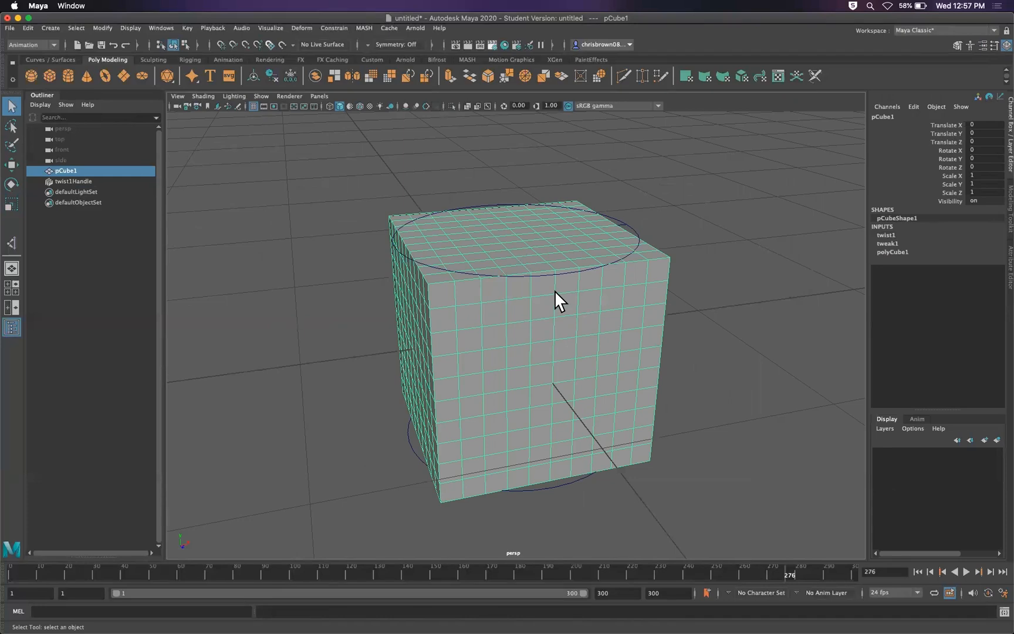
pyautogui.press('3')
pyautogui.click(726, 284)
pyautogui.click(657, 290)
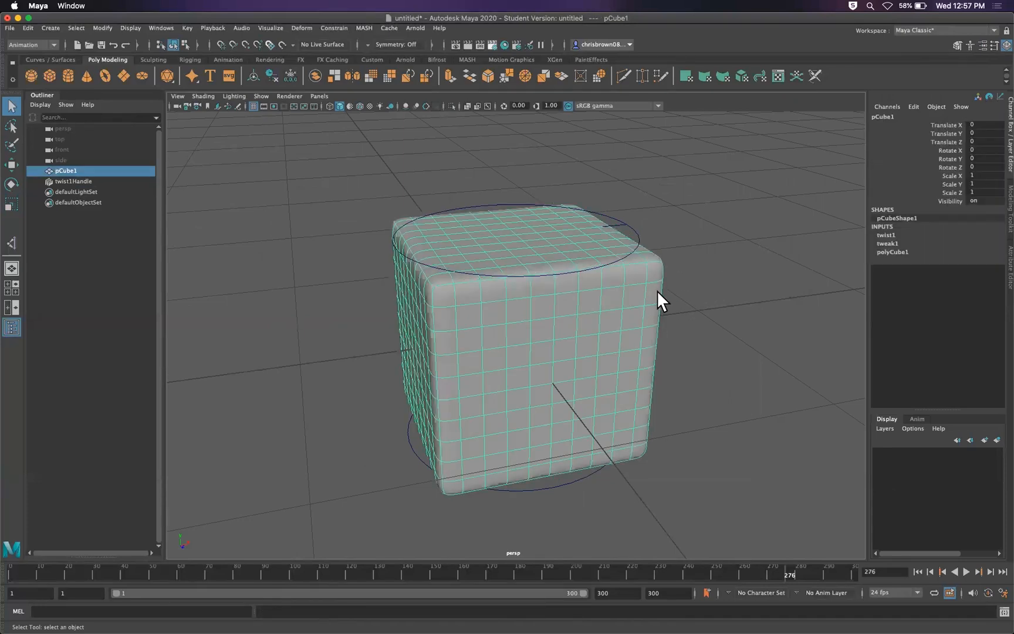
# Select the cube's twist input and display its interactive handles with the Show Manipulator Tool
pyautogui.click(901, 235)
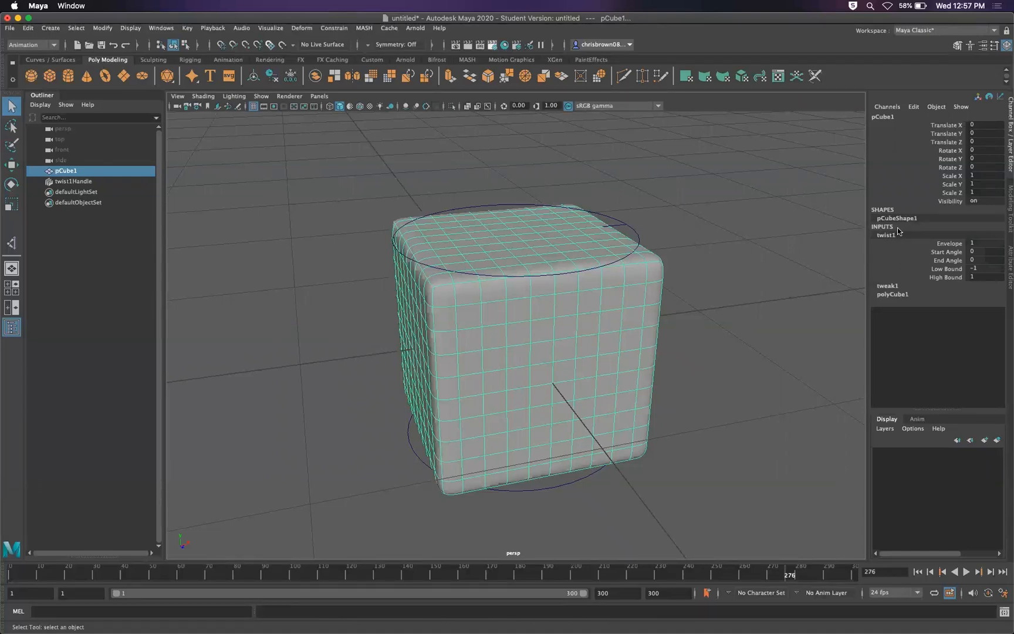
pyautogui.click(101, 27)
pyautogui.moveTo(137, 55)
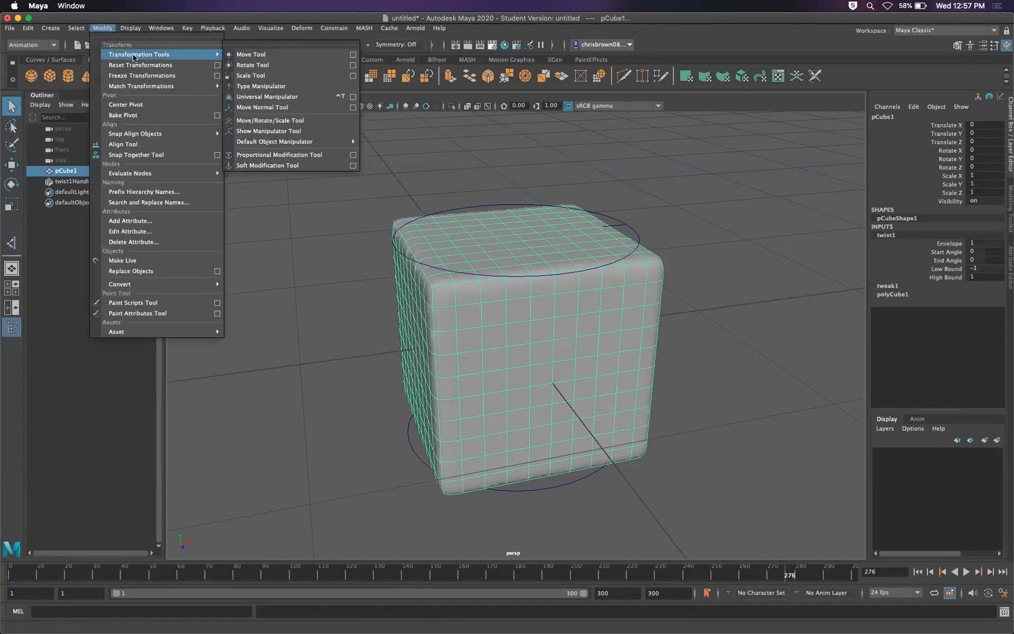
pyautogui.click(264, 131)
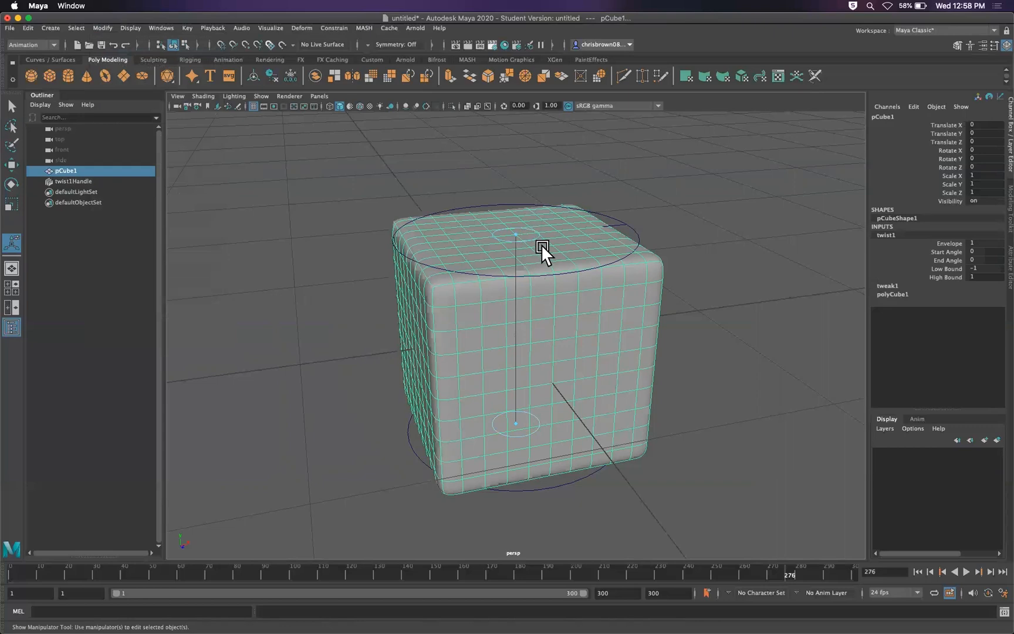
# Try twisting the cube from its upper and lower manipulator rings, with an end angle of about -80.6, and undo the twists
pyautogui.moveTo(523, 240); pyautogui.dragTo(530, 290)
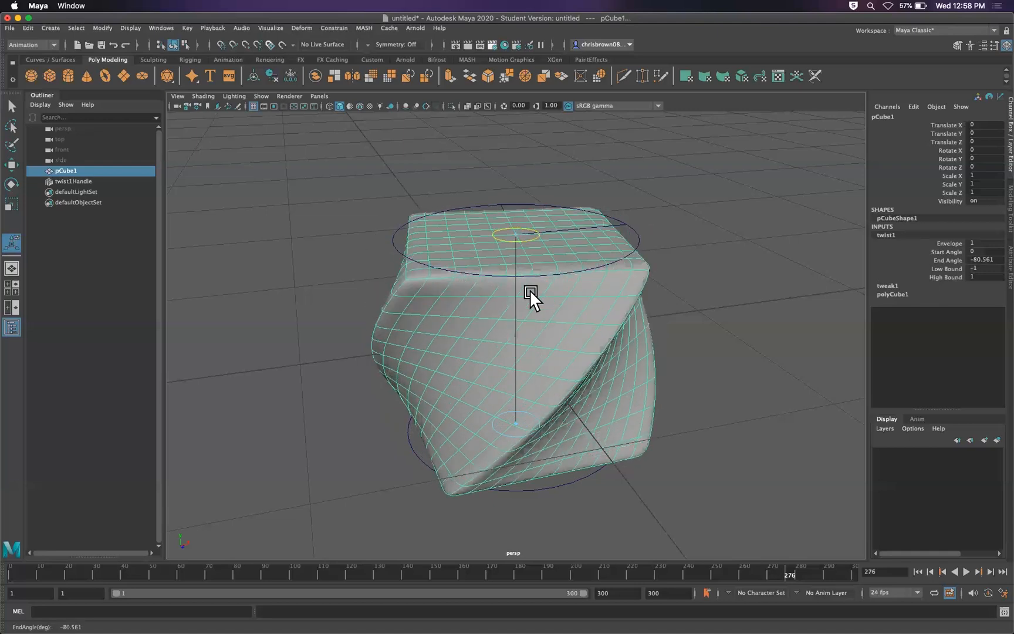
pyautogui.moveTo(523, 431); pyautogui.dragTo(645, 298)
pyautogui.hotkey('ctrl', 'z')
pyautogui.hotkey('ctrl', 'z')
pyautogui.hotkey('ctrl', 'z')
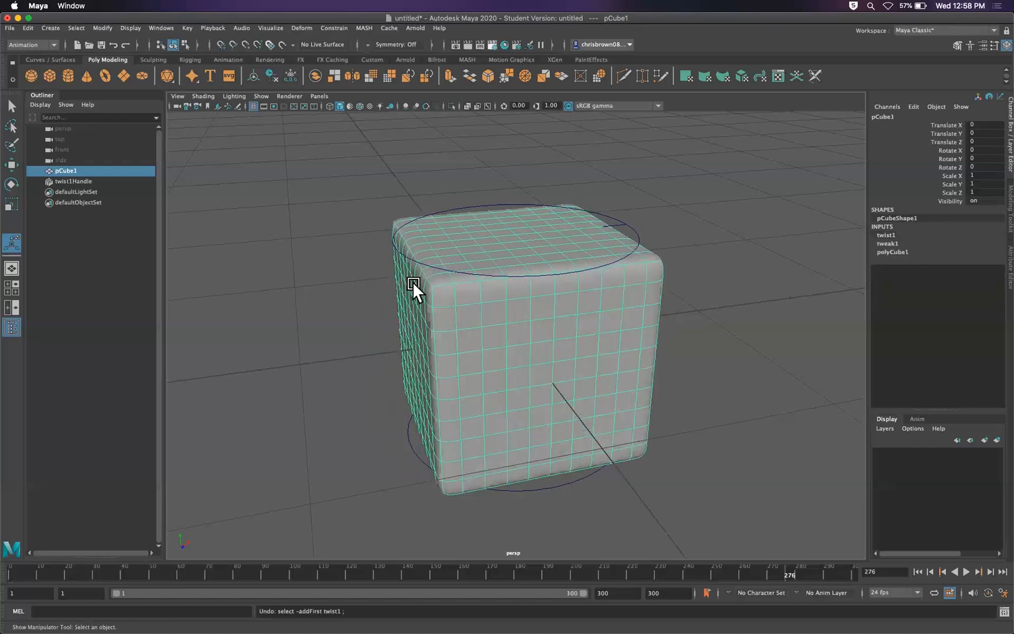
# Select the twist handle with its manipulator displayed, and set a keyframe on its transform channels at frame 1
pyautogui.click(11, 242)
pyautogui.click(555, 271)
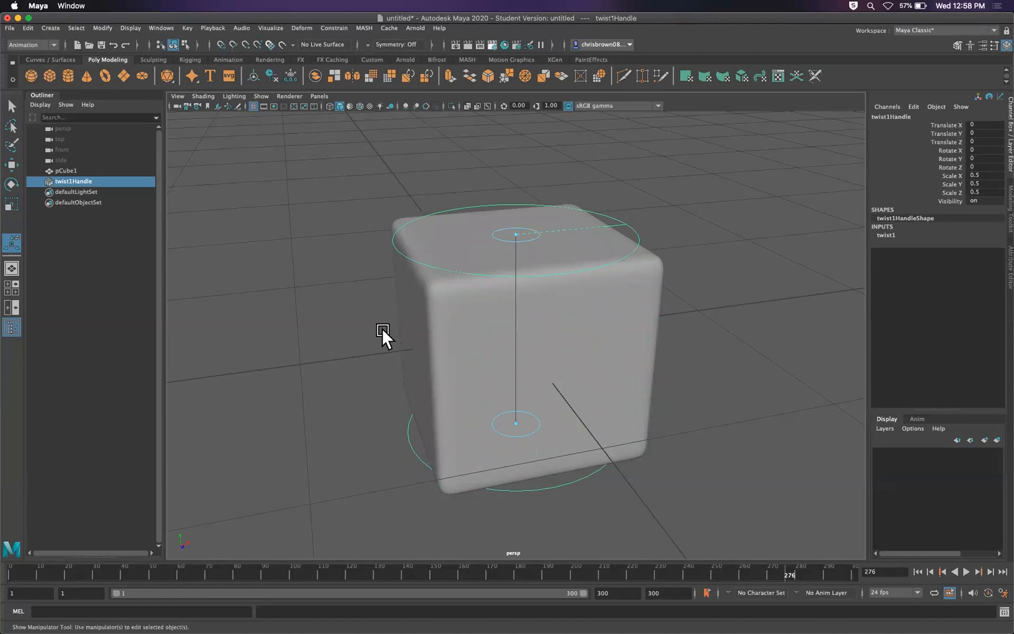
pyautogui.moveTo(72, 568); pyautogui.dragTo(10, 574)
pyautogui.press('s')
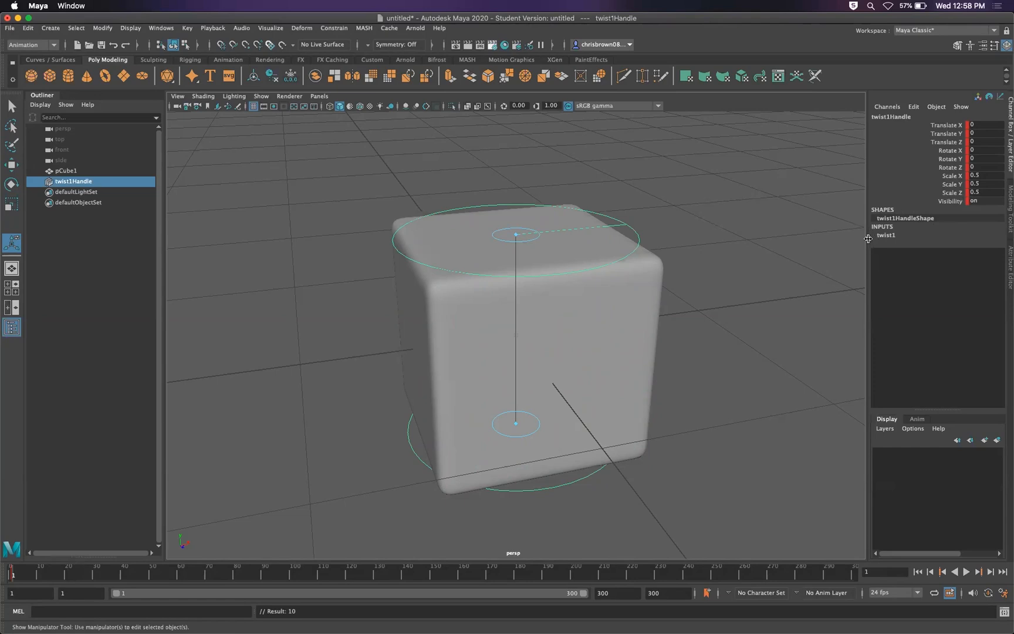
# At frame 30, twist the cube from its upper manipulator ring to an end angle of about -126.7 and set a keyframe
pyautogui.moveTo(104, 575); pyautogui.dragTo(118, 574)
pyautogui.moveTo(529, 235)
pyautogui.mouseDown()
pyautogui.moveTo(555, 227)
pyautogui.moveTo(535, 221)
pyautogui.mouseUp()
pyautogui.press('s')
# At frame 60, twist the cube from its lower manipulator ring to a start angle of about -162 and set a keyframe
pyautogui.moveTo(242, 572); pyautogui.dragTo(217, 572)
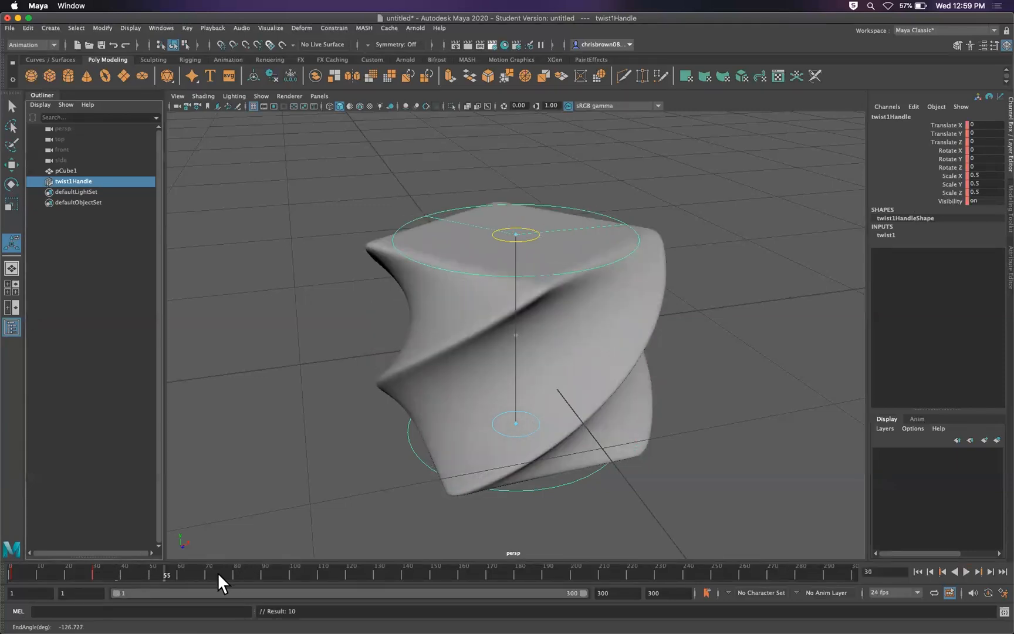
pyautogui.hotkey('alt', 'v')
pyautogui.click(179, 571)
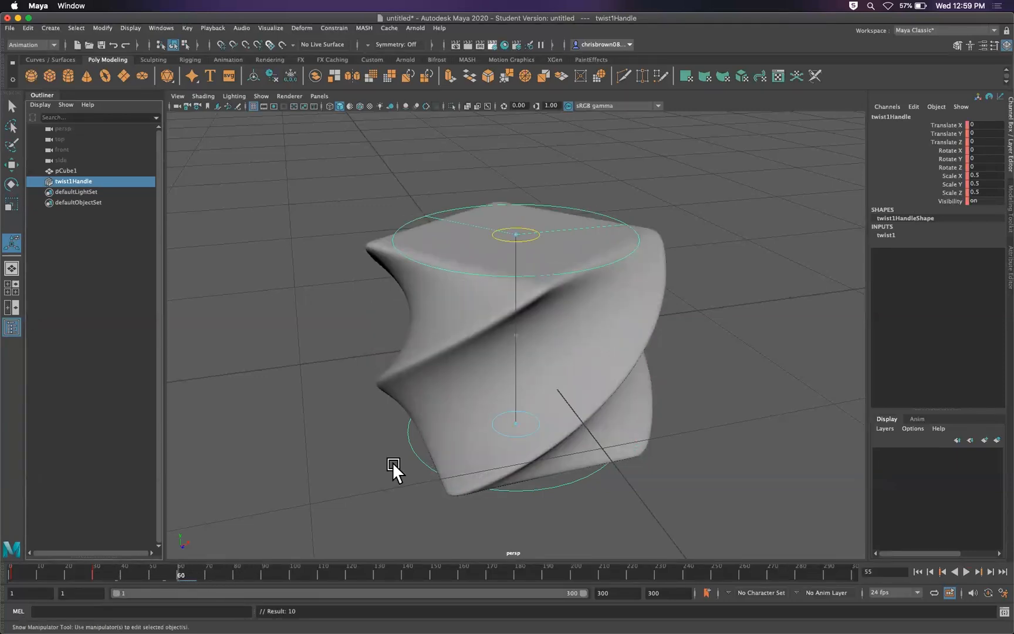
pyautogui.moveTo(520, 430); pyautogui.dragTo(504, 195)
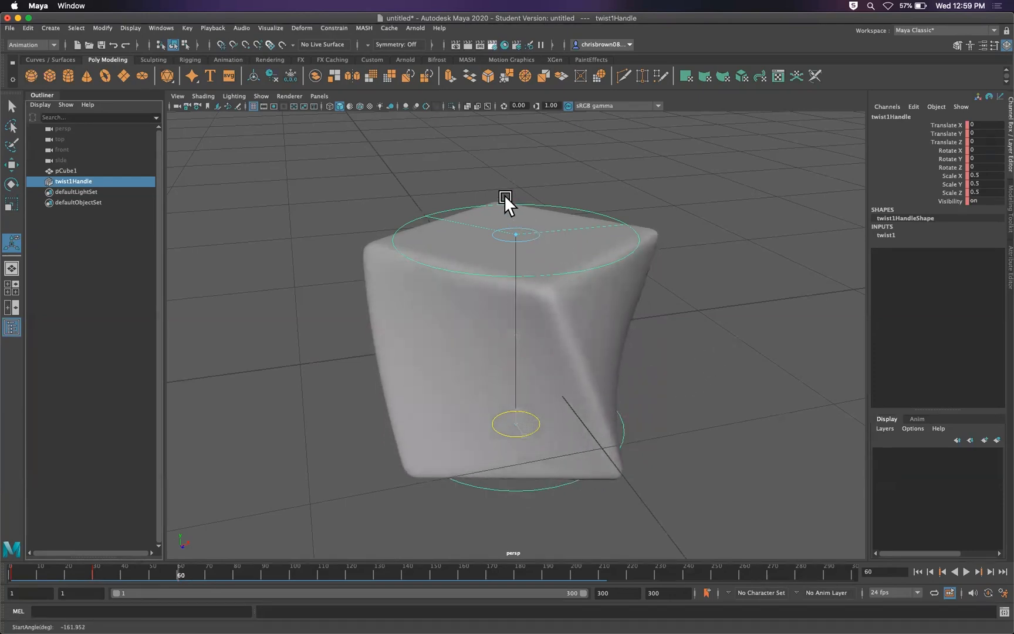
pyautogui.press('s')
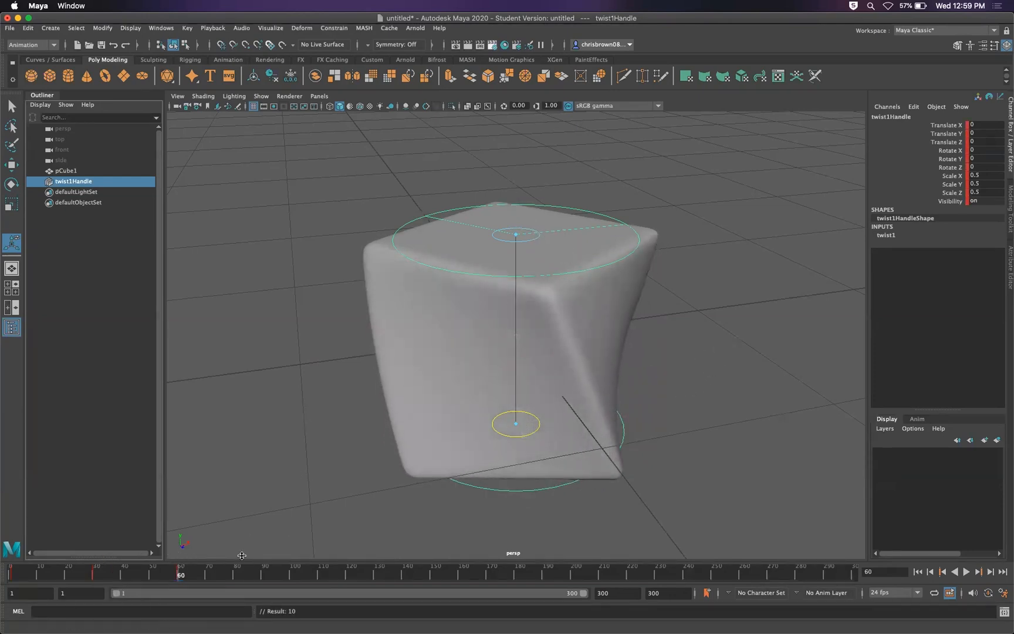
# Return to frame 1, preview the cube's twist animation in reverse and forward, and stop playback
pyautogui.moveTo(111, 571); pyautogui.dragTo(8, 571)
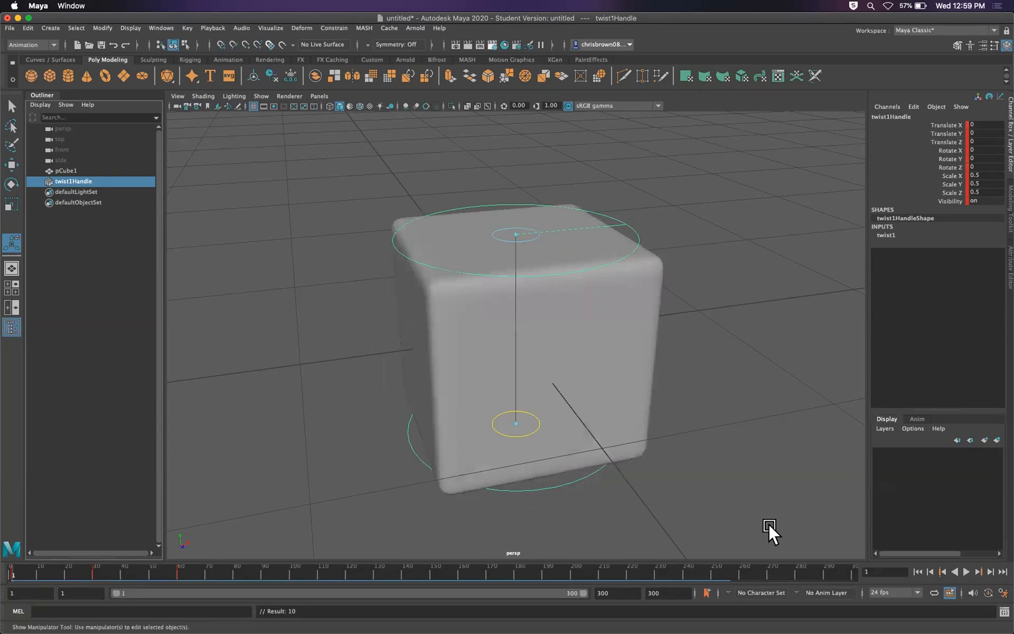
pyautogui.click(952, 571)
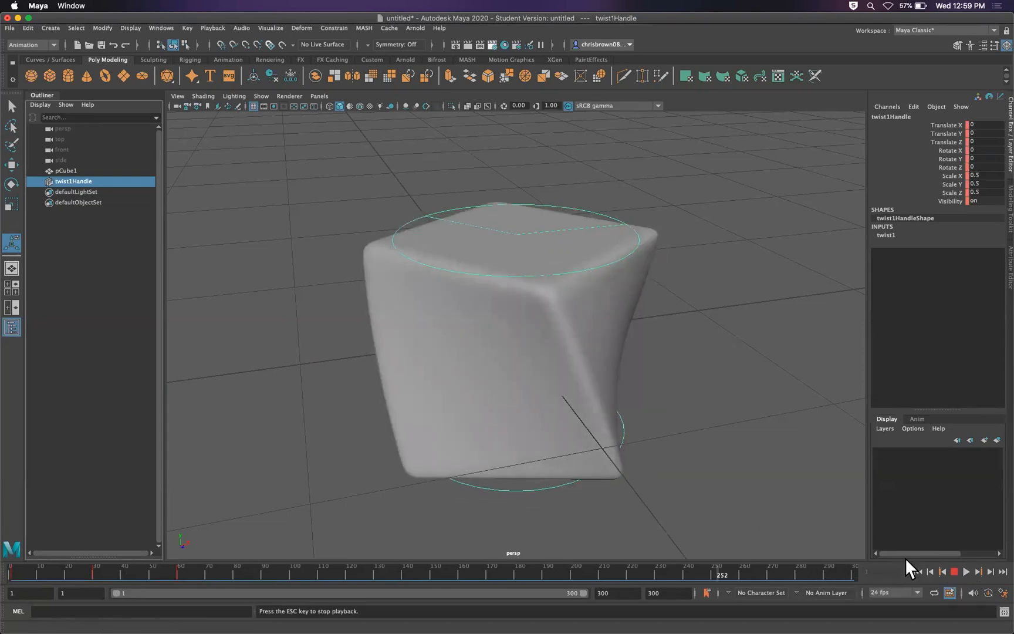
pyautogui.click(956, 575)
pyautogui.click(966, 571)
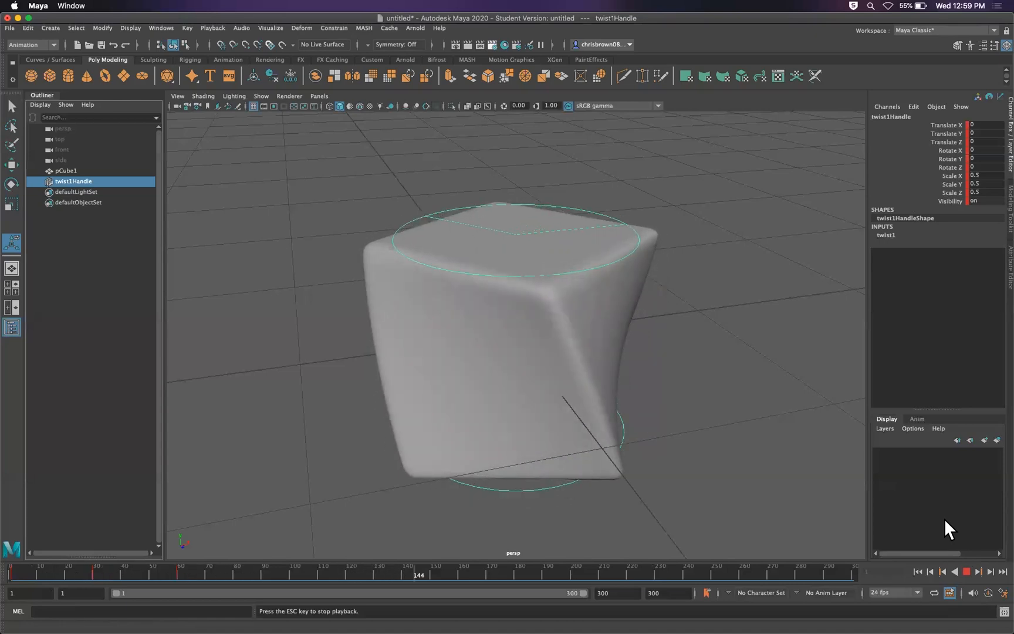
pyautogui.click(965, 570)
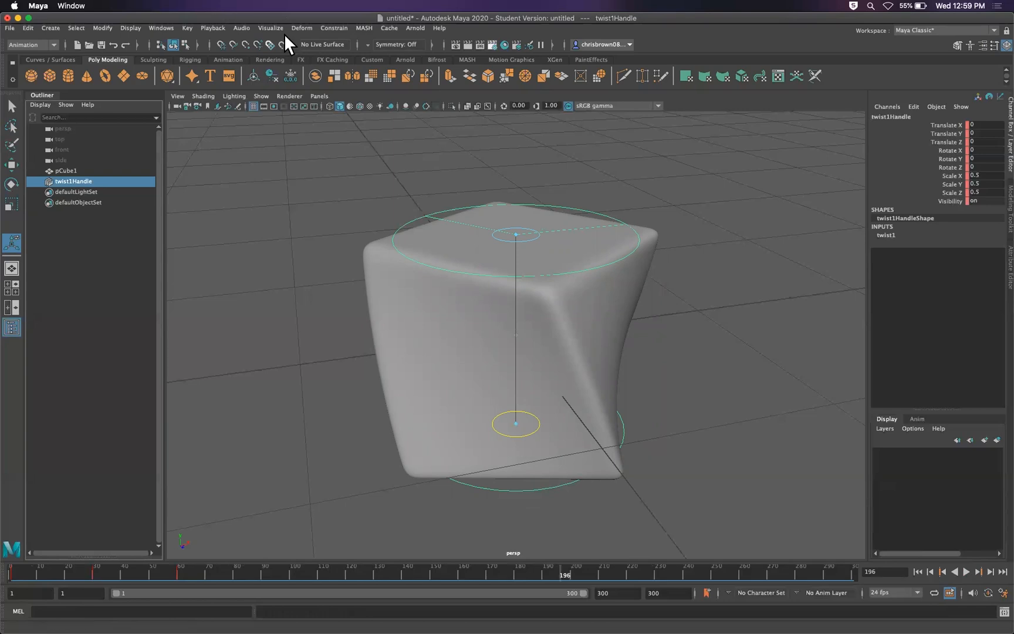
pyautogui.click(301, 28)
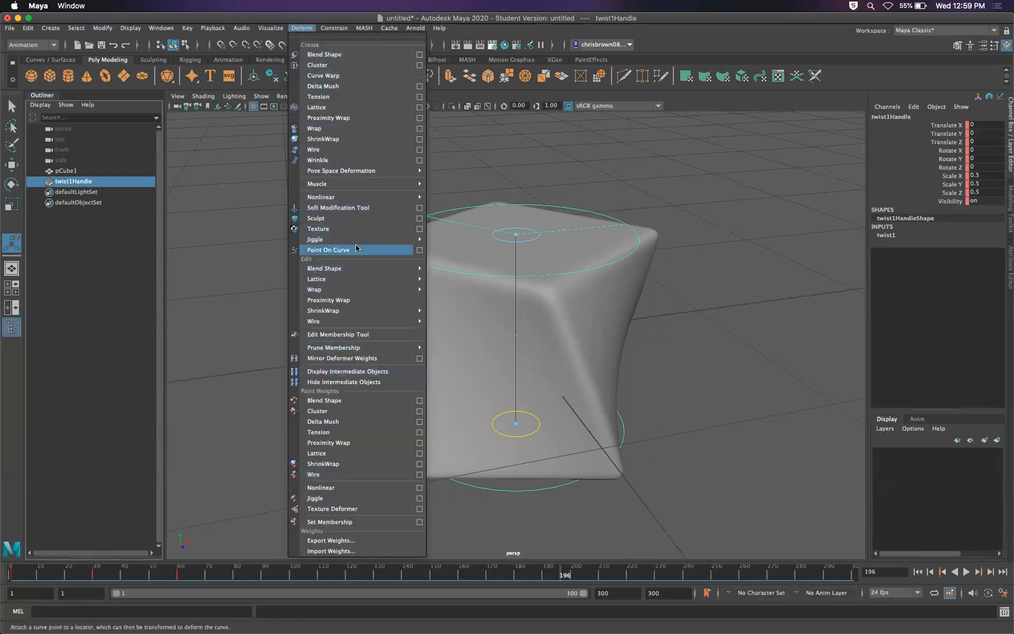
pyautogui.moveTo(358, 239)
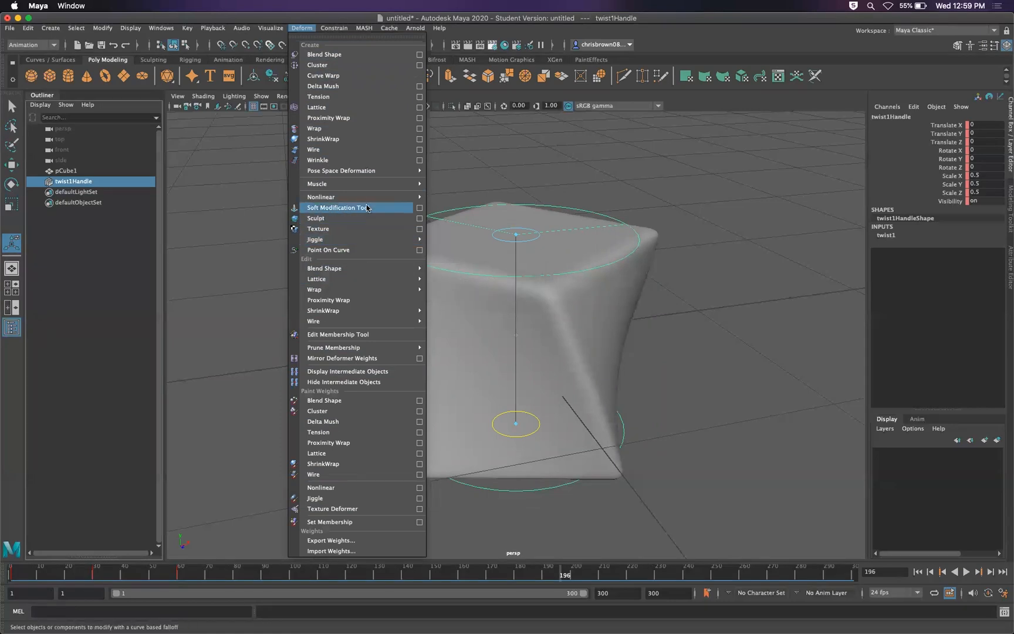
pyautogui.moveTo(352, 197)
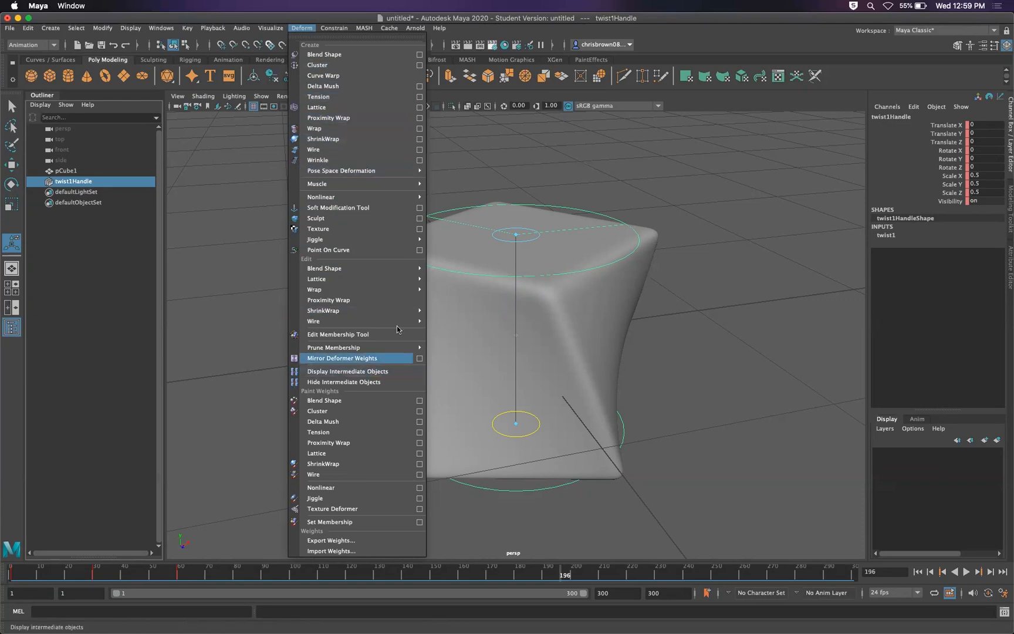
pyautogui.click(588, 154)
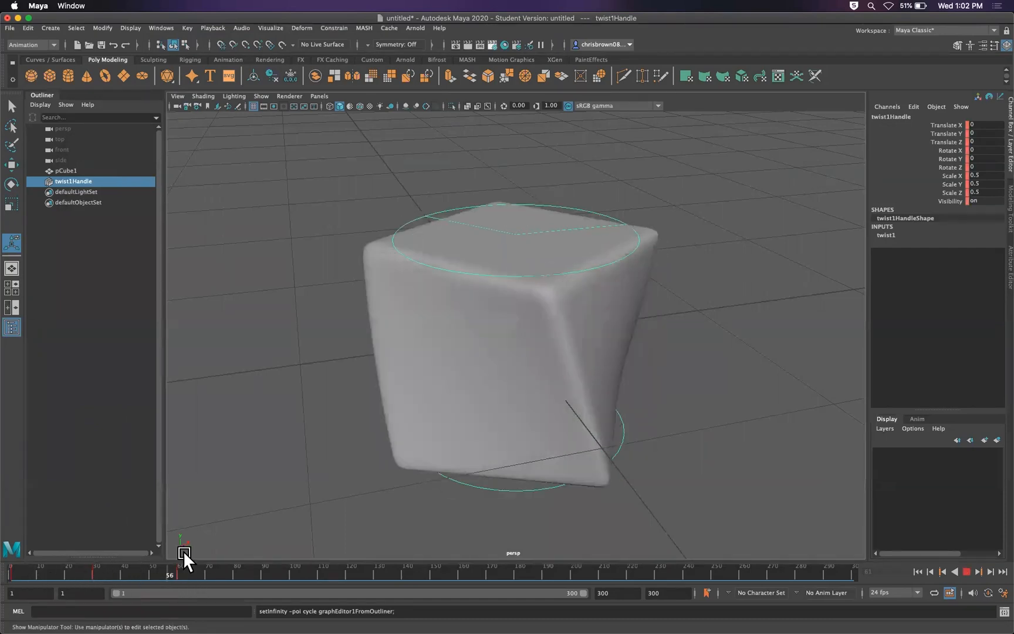
# Play the cycled twist animation from frame 1 and stop playback
pyautogui.click(11, 570)
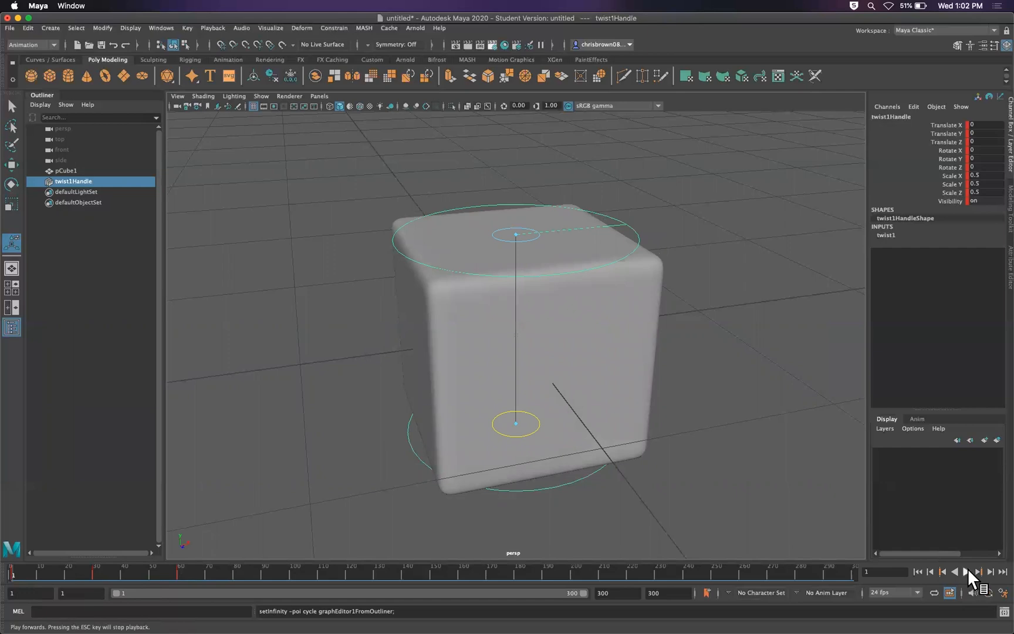
pyautogui.click(966, 570)
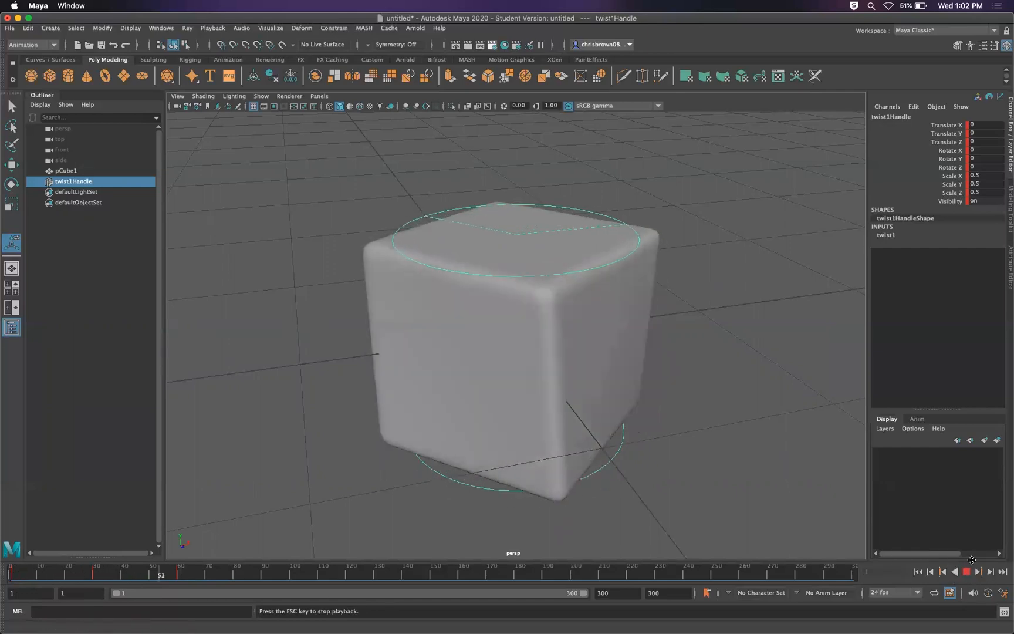
pyautogui.click(967, 570)
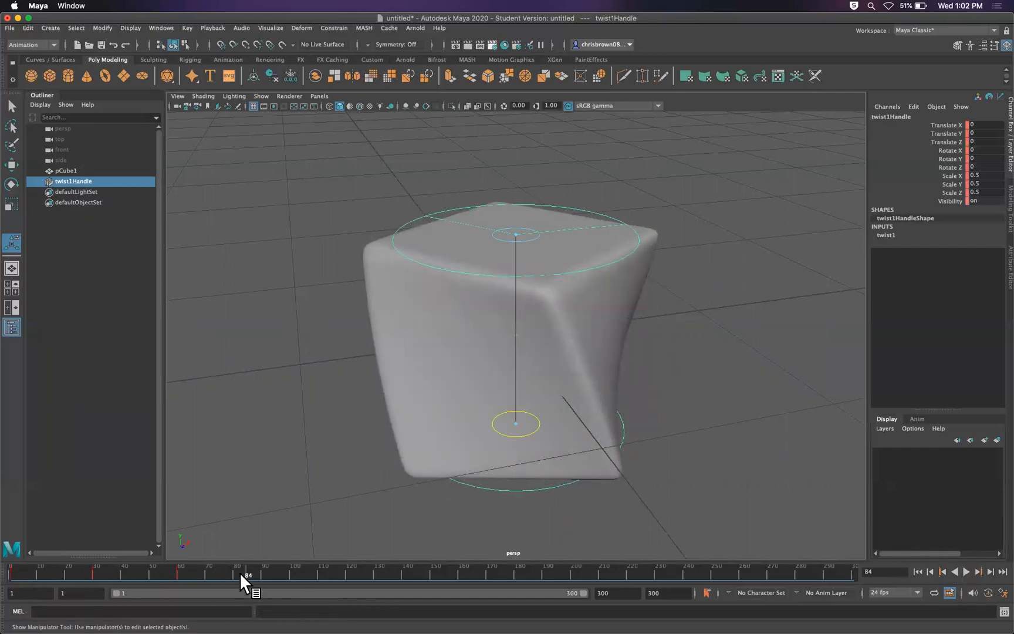
# Rewind the timeline to frame 1 and set the viewport to textured display
pyautogui.moveTo(201, 570); pyautogui.dragTo(11, 570)
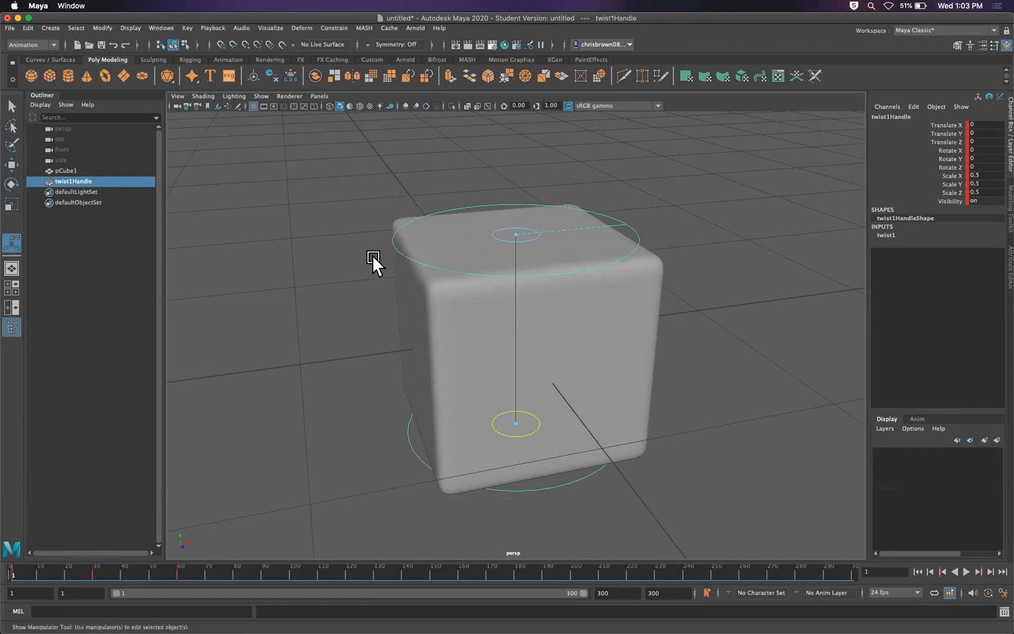
pyautogui.press('6')
# Switch the main commands to the Modeling menu set
pyautogui.click(219, 26)
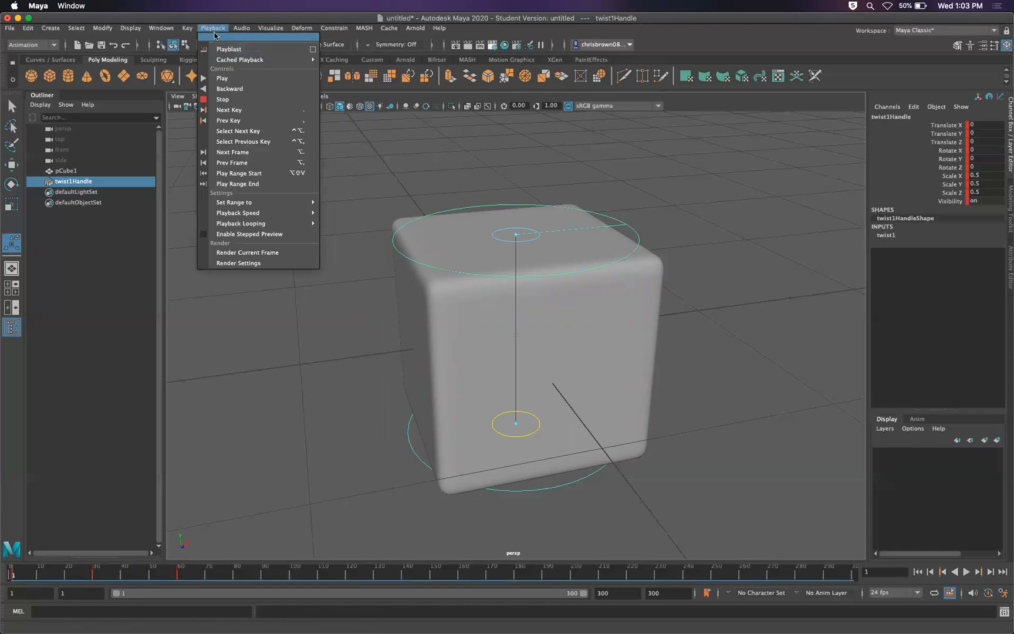
pyautogui.click(185, 27)
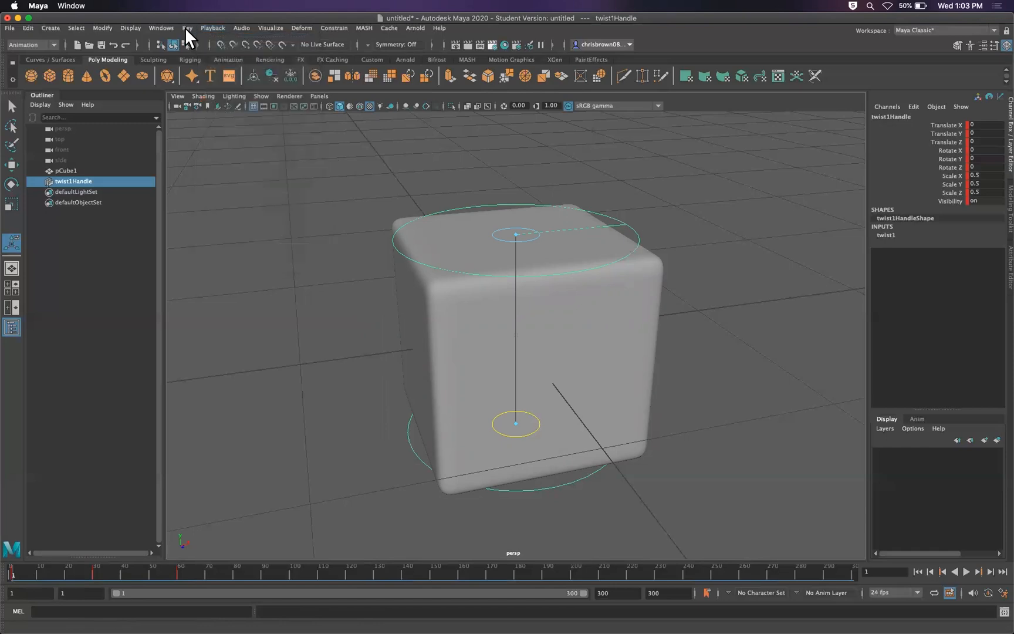
pyautogui.click(185, 27)
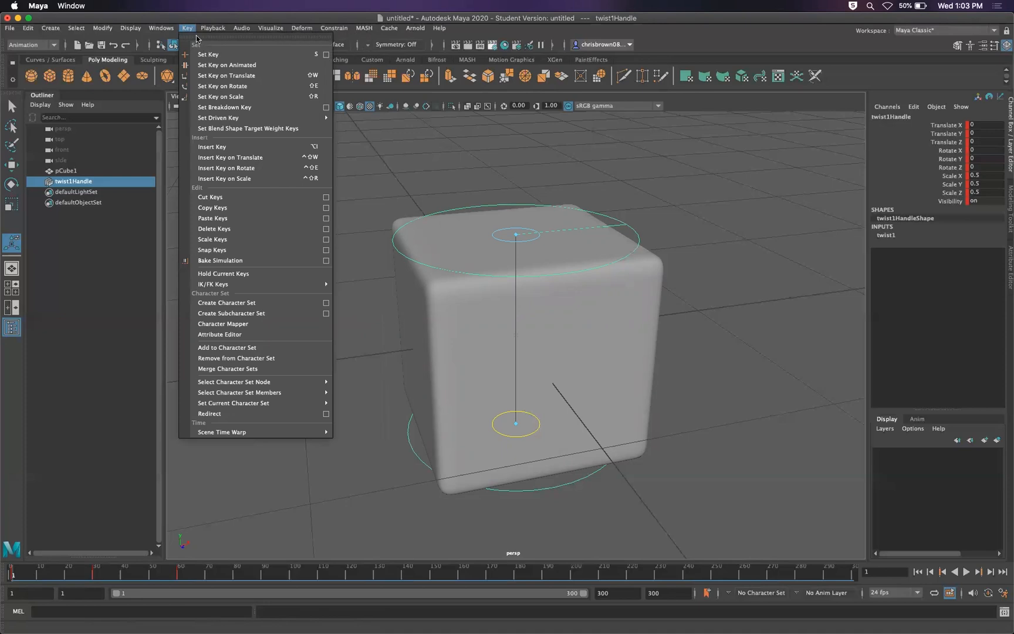
pyautogui.click(44, 39)
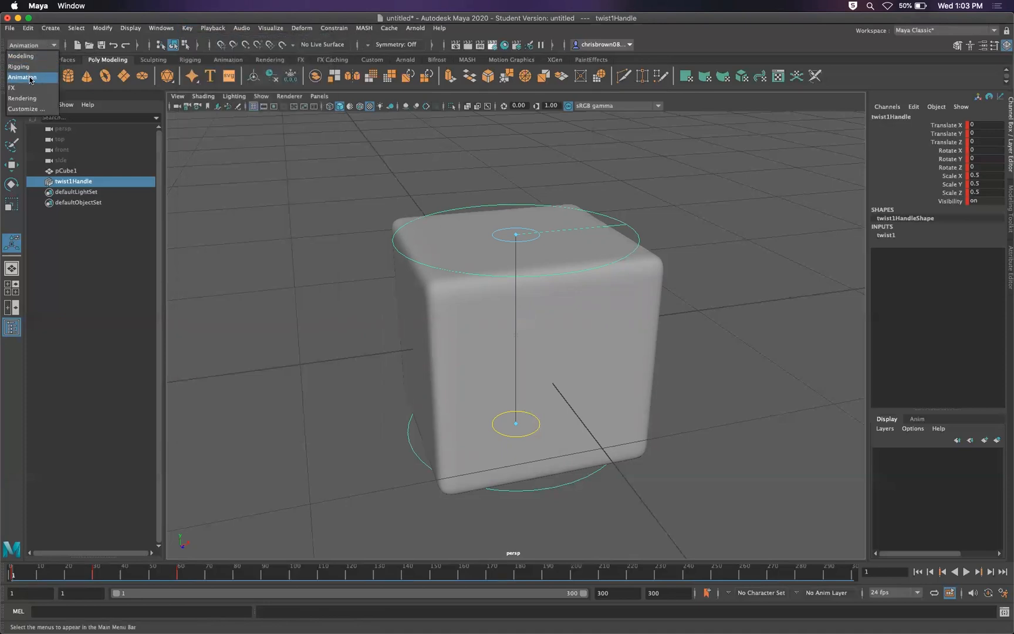
pyautogui.click(41, 56)
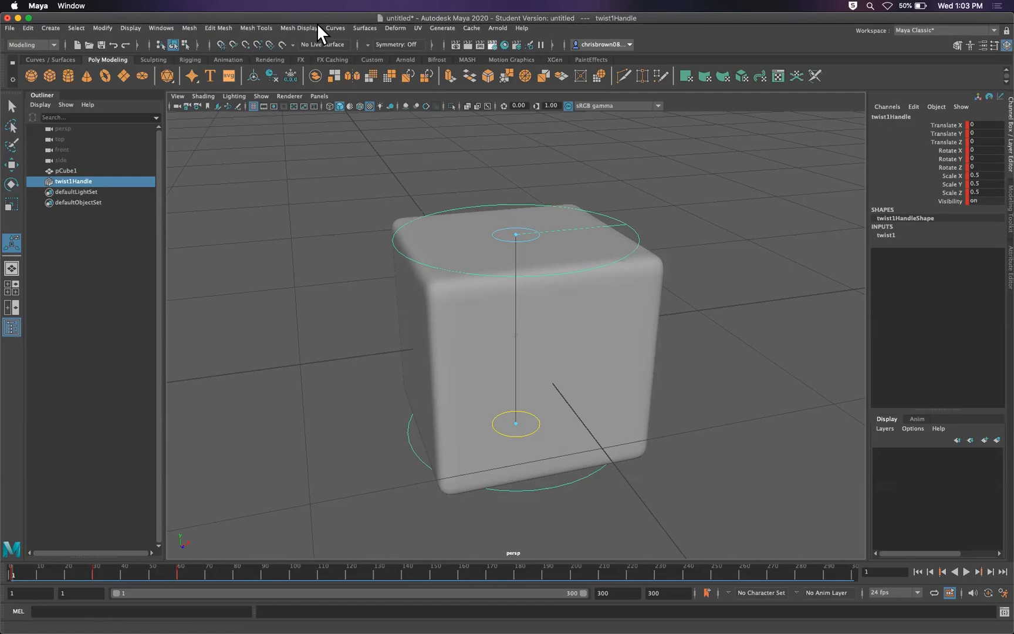
# Examine the modeling commands available for meshes, curves, surfaces, UVs, deformation and generated content
pyautogui.click(187, 28)
pyautogui.click(222, 23)
pyautogui.click(247, 28)
pyautogui.click(274, 24)
pyautogui.click(273, 24)
pyautogui.click(340, 23)
pyautogui.click(334, 27)
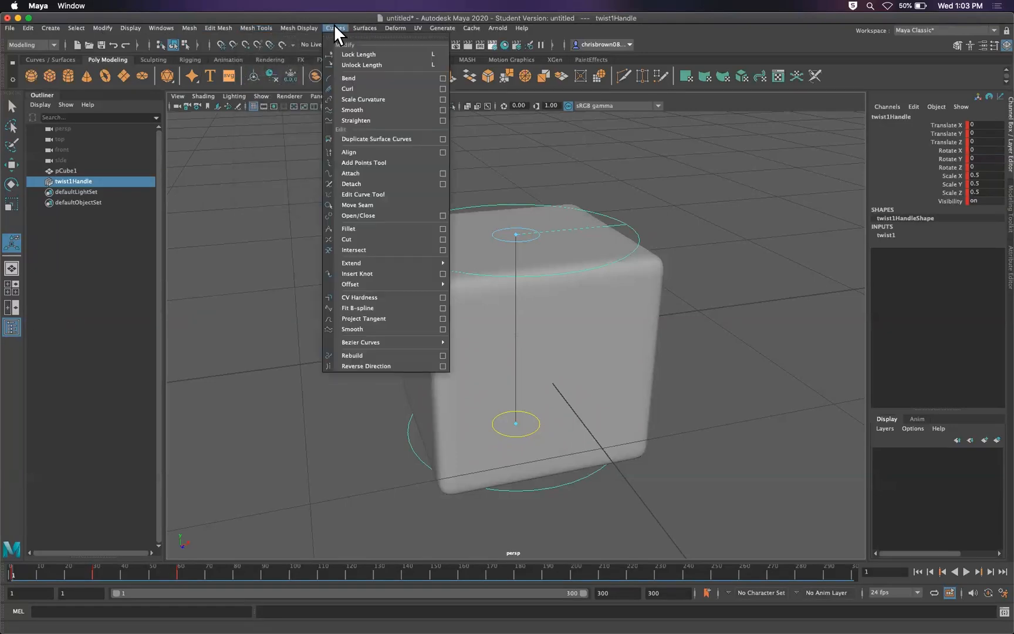
pyautogui.click(361, 26)
pyautogui.click(362, 25)
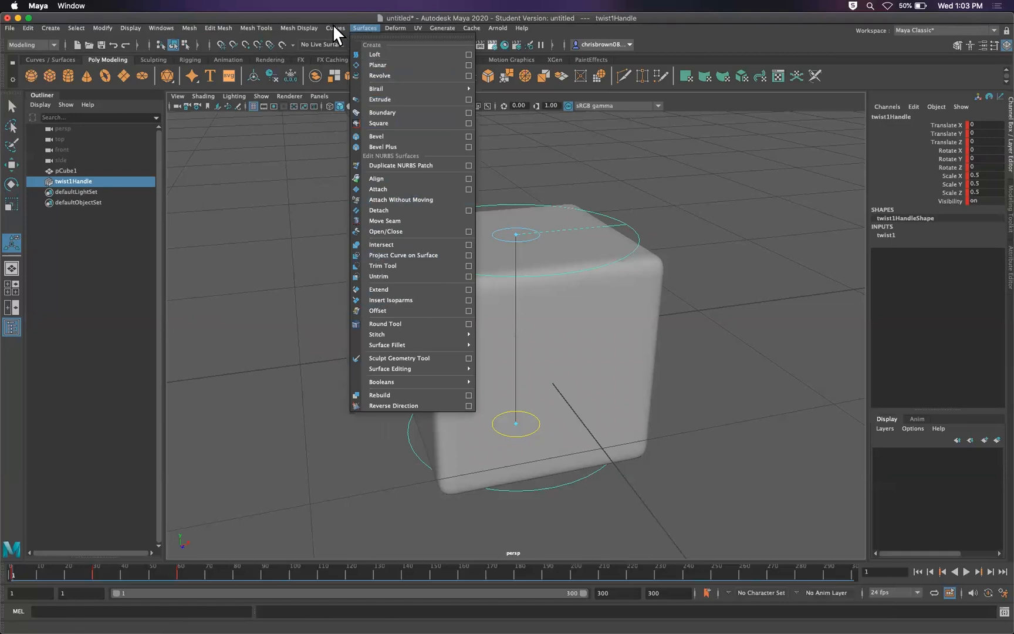
pyautogui.click(419, 27)
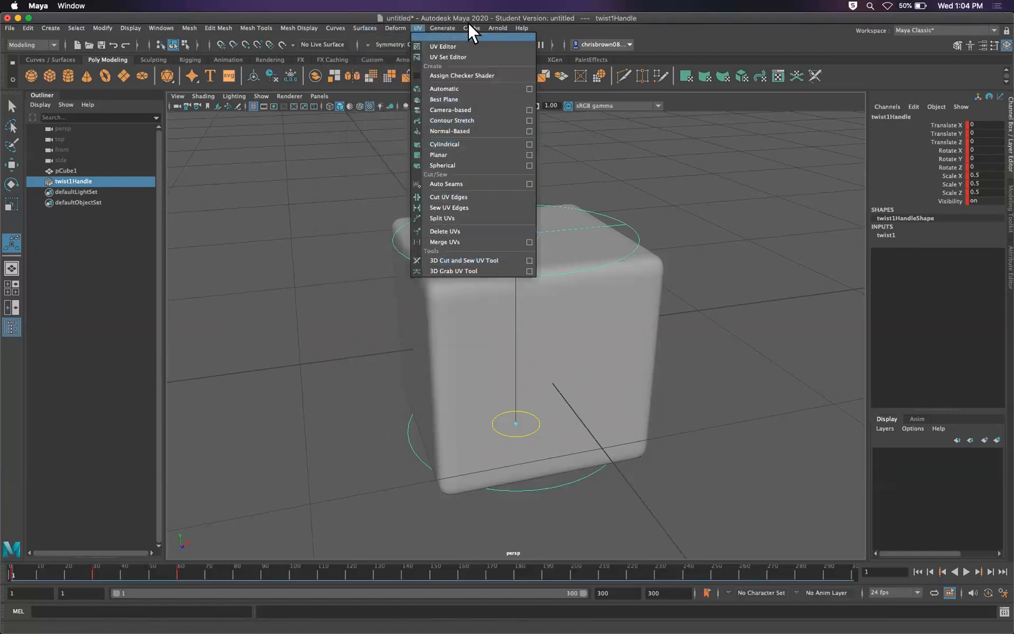
pyautogui.click(391, 28)
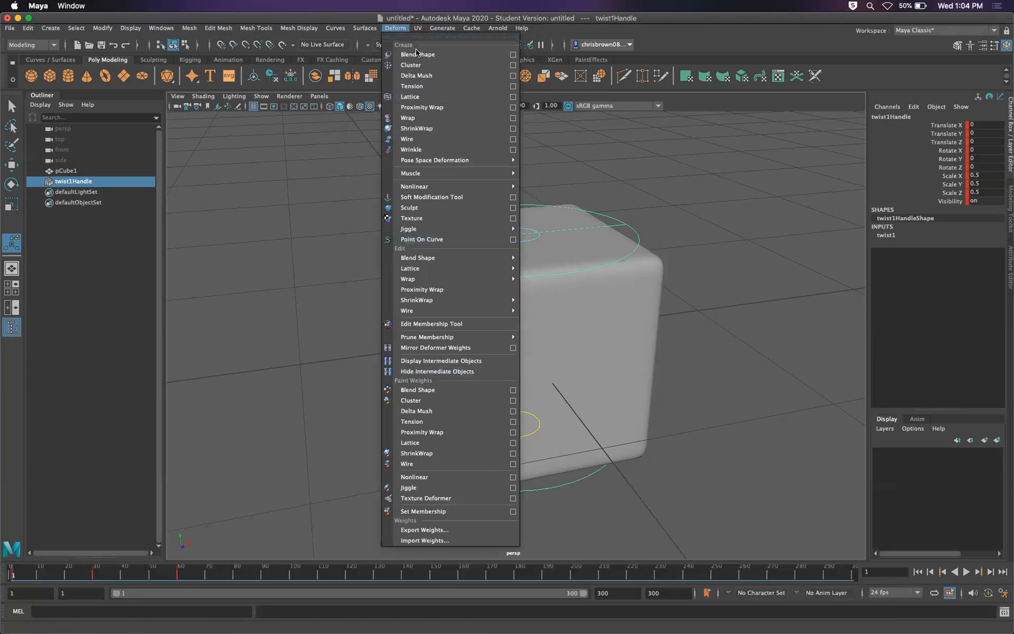
pyautogui.click(445, 26)
pyautogui.click(444, 25)
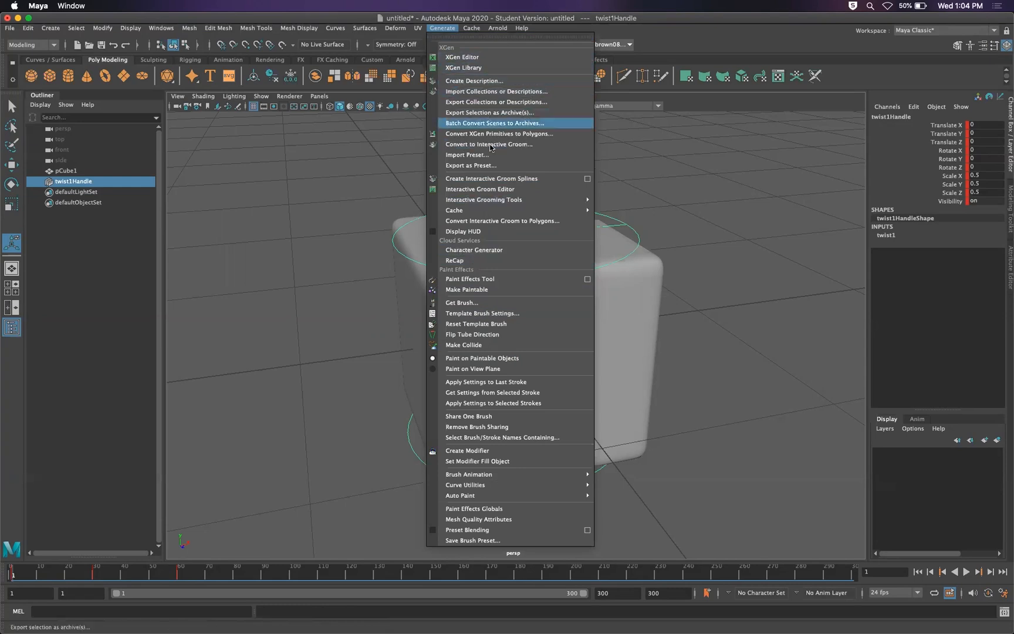
pyautogui.click(309, 212)
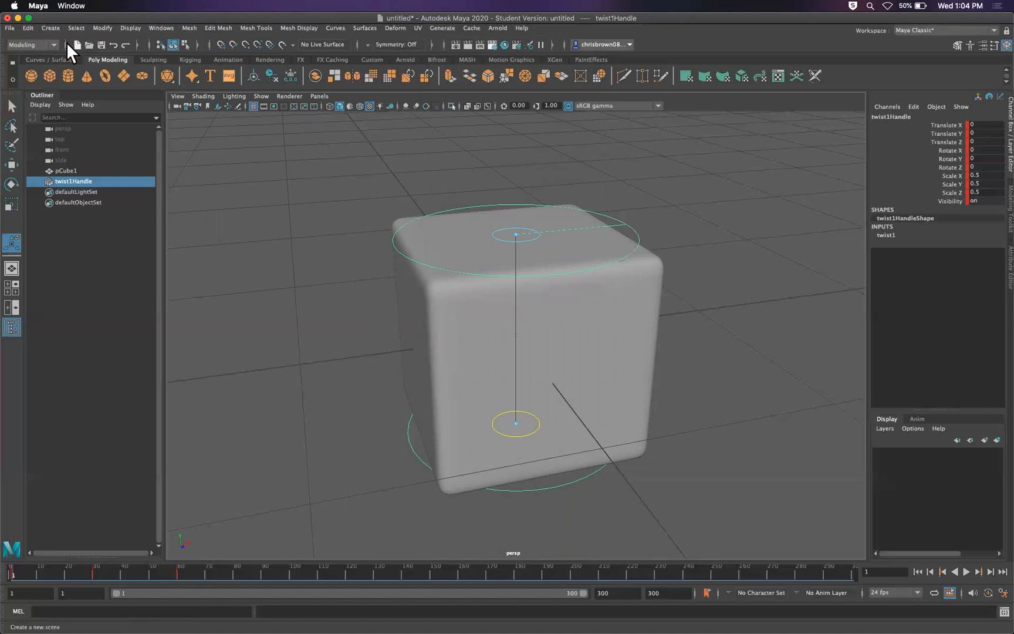
# Restore the Animation menu set, review the Set Key options, and close them without changes
pyautogui.click(48, 44)
pyautogui.click(20, 75)
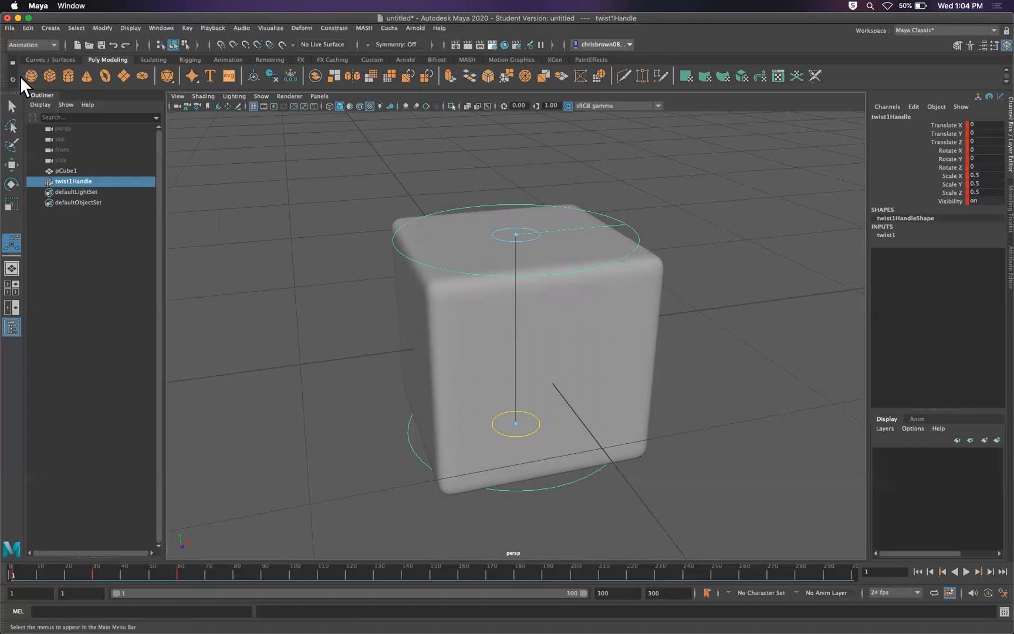
pyautogui.click(186, 26)
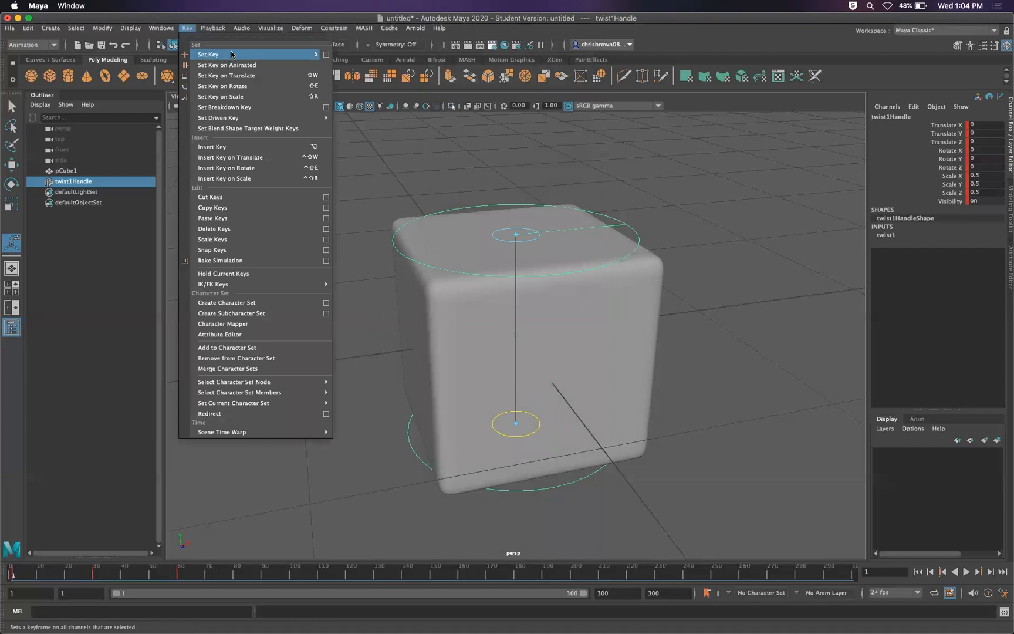
pyautogui.click(326, 54)
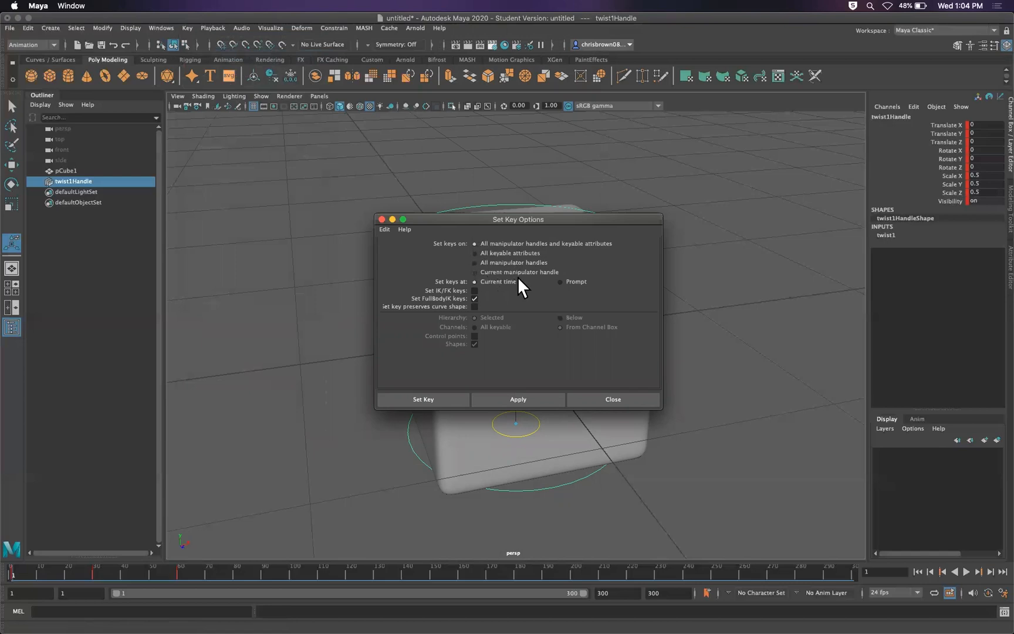
pyautogui.click(614, 398)
# Review the Playblast options, including the time range and available output formats, and close them without changes
pyautogui.click(185, 28)
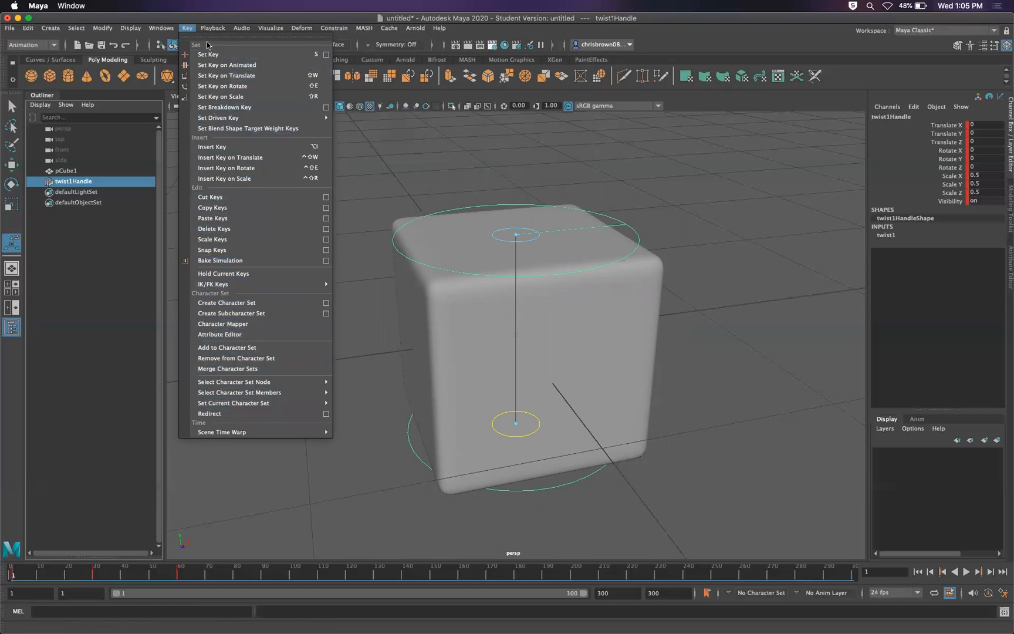
pyautogui.moveTo(222, 27)
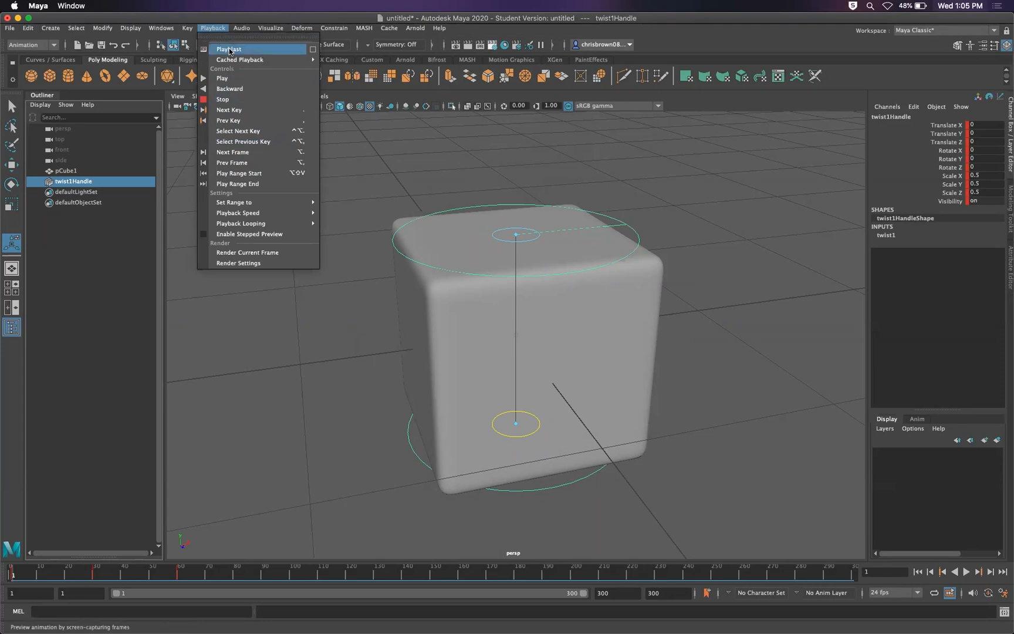
pyautogui.click(311, 50)
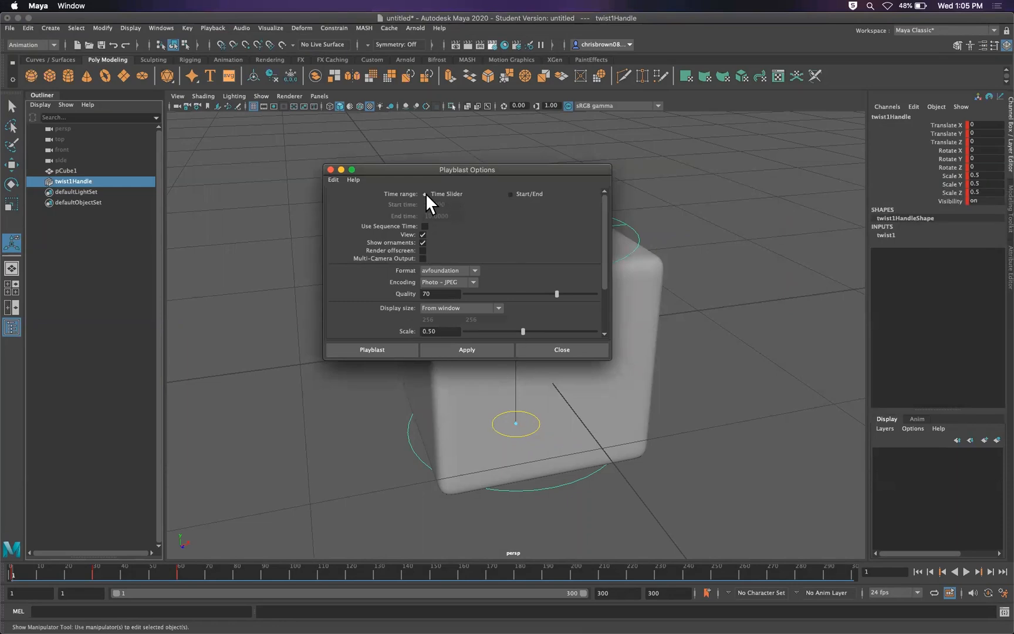
pyautogui.click(471, 267)
pyautogui.click(481, 264)
pyautogui.click(475, 268)
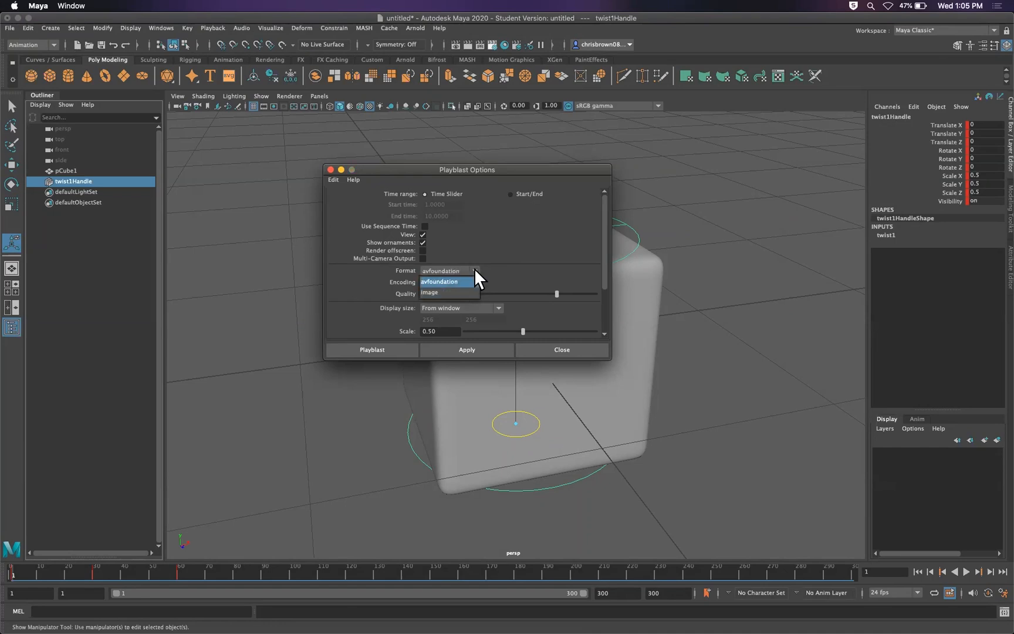
pyautogui.click(496, 251)
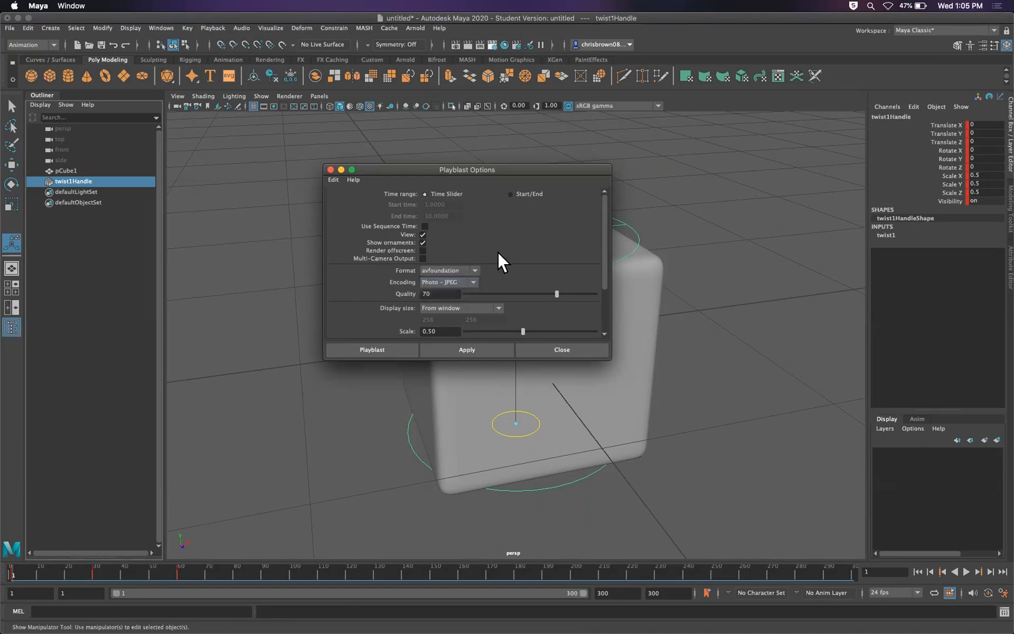
pyautogui.click(562, 350)
# Shorten the playback range to frames 1–70 and create a playblast of the twisting cube
pyautogui.moveTo(581, 590); pyautogui.dragTo(213, 601)
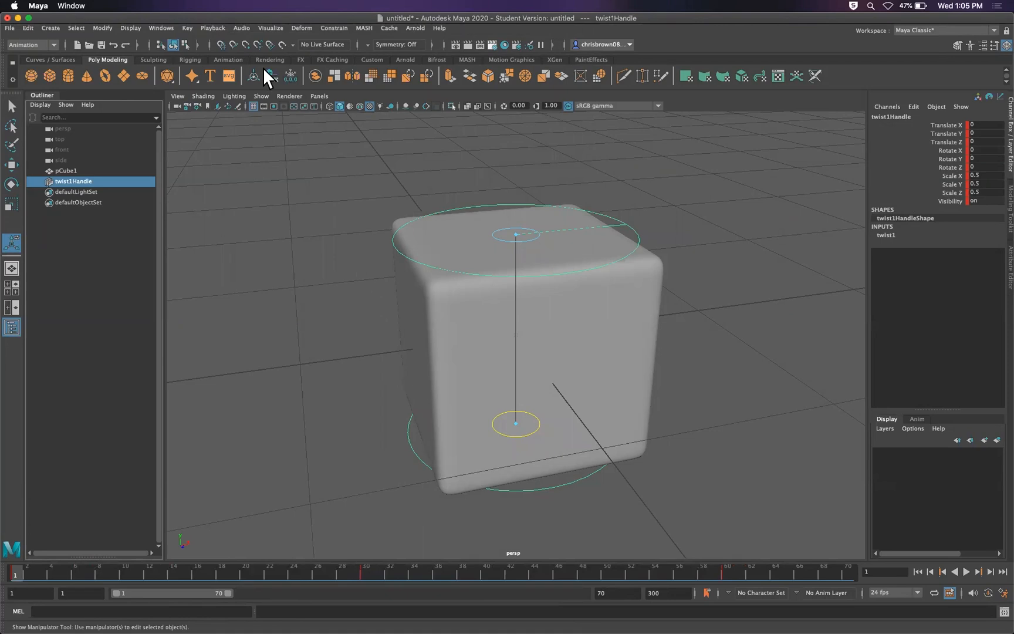
pyautogui.click(212, 27)
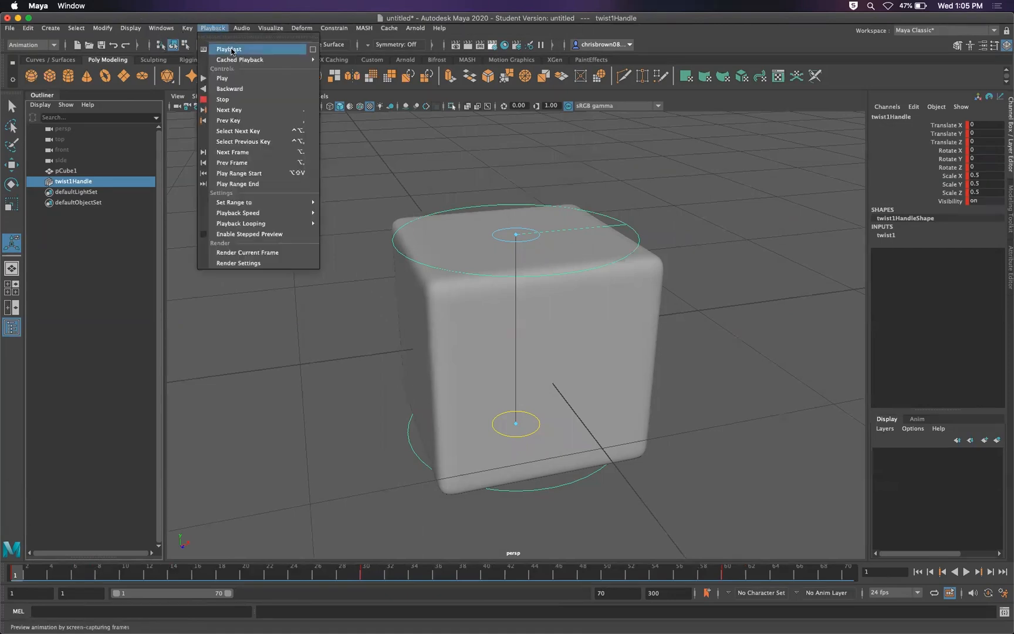
pyautogui.click(227, 46)
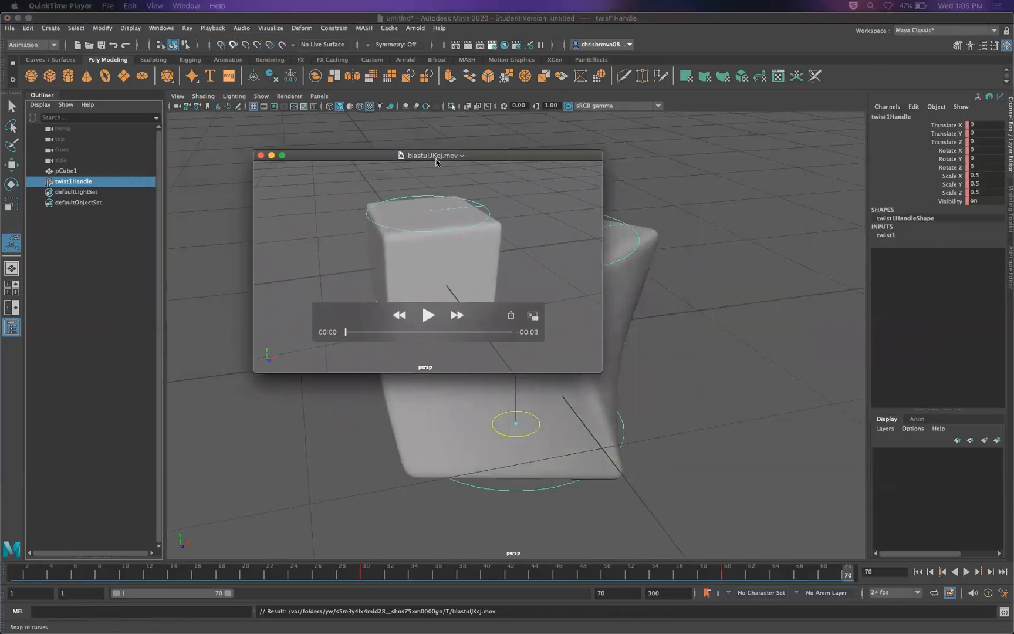
# Play the playblast movie in QuickTime Player and return to Maya
pyautogui.click(433, 317)
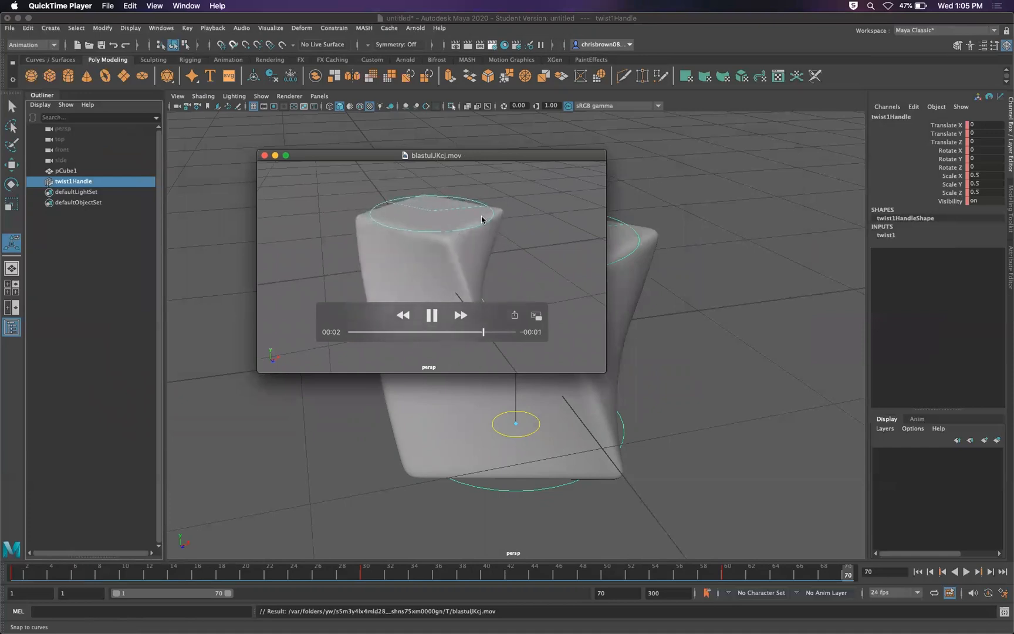
pyautogui.moveTo(481, 219); pyautogui.dragTo(692, 300)
pyautogui.click(474, 237)
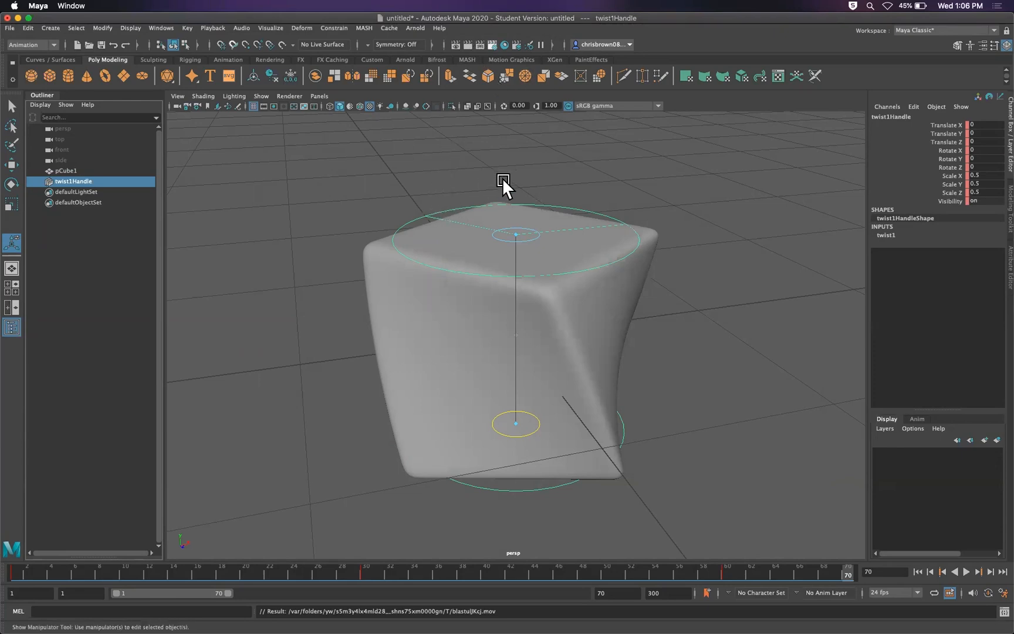
# Open the Render Settings and review the Arnold sampling options and the common file output options
pyautogui.click(491, 42)
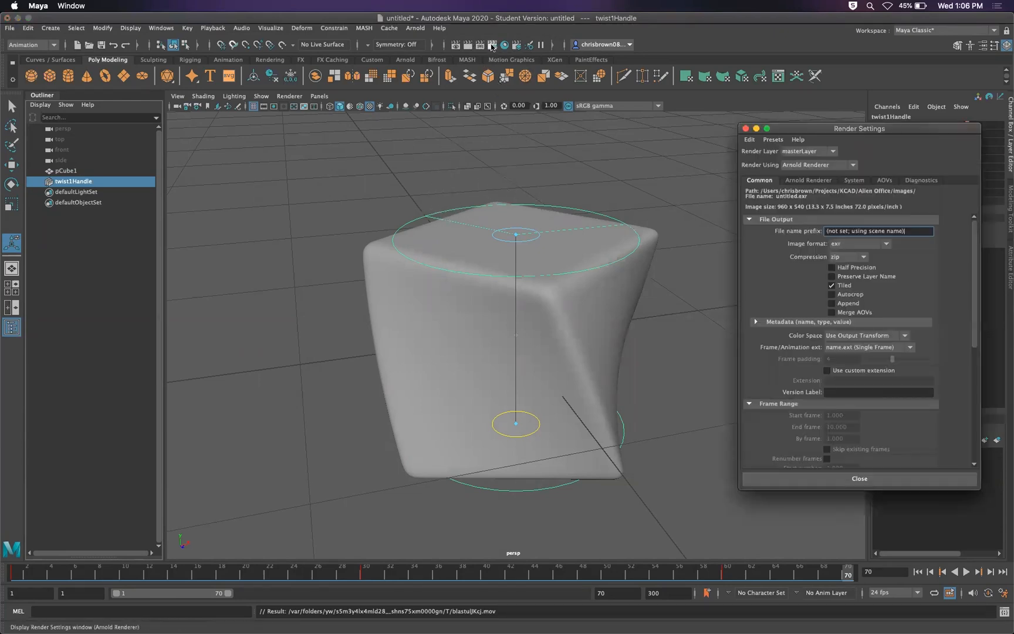
pyautogui.moveTo(884, 128); pyautogui.dragTo(502, 141)
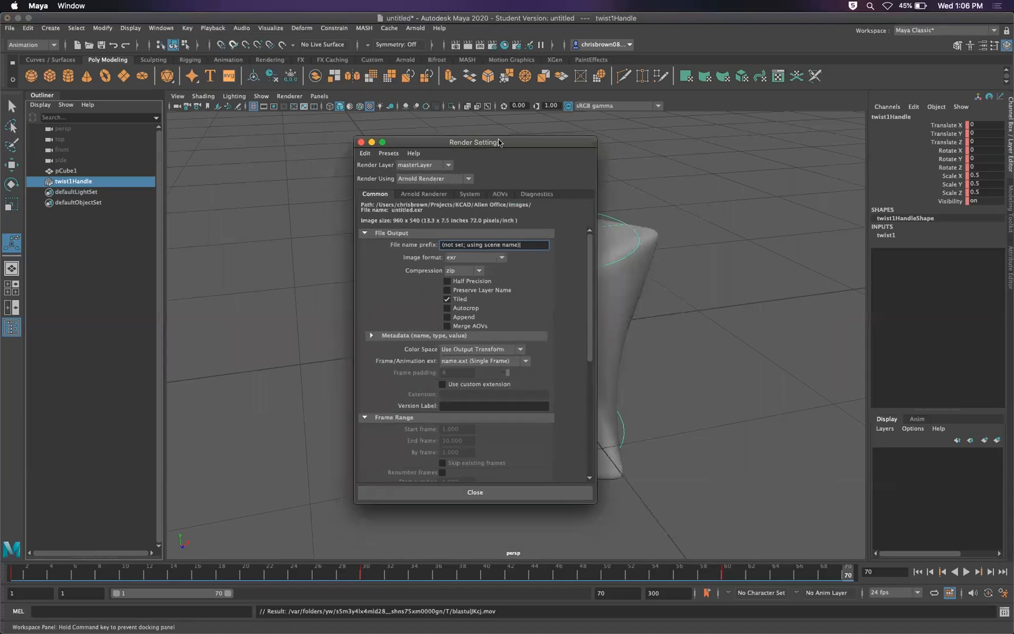
pyautogui.click(433, 194)
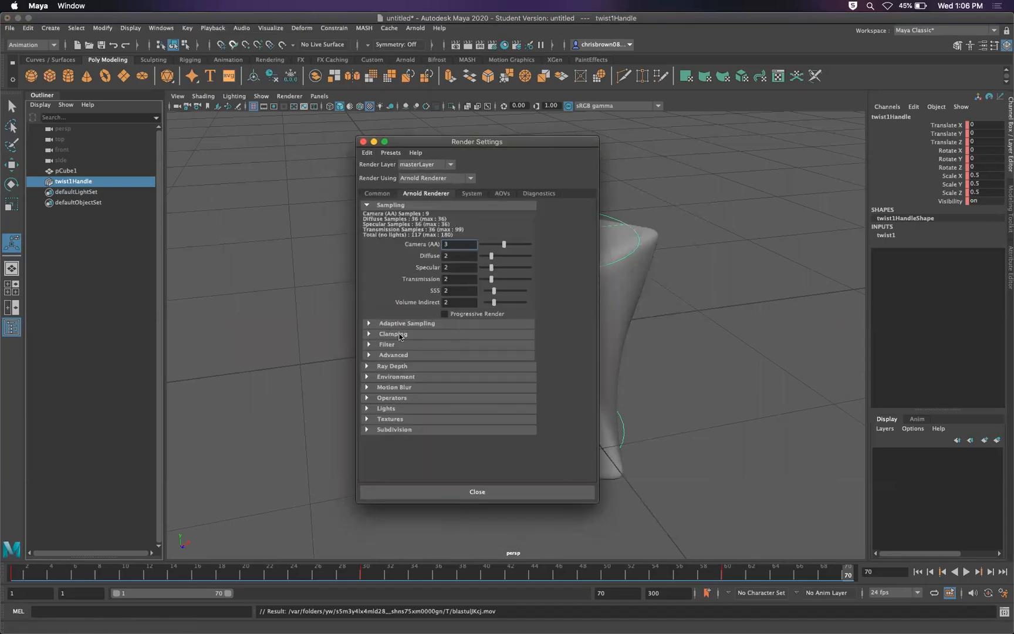
pyautogui.click(452, 188)
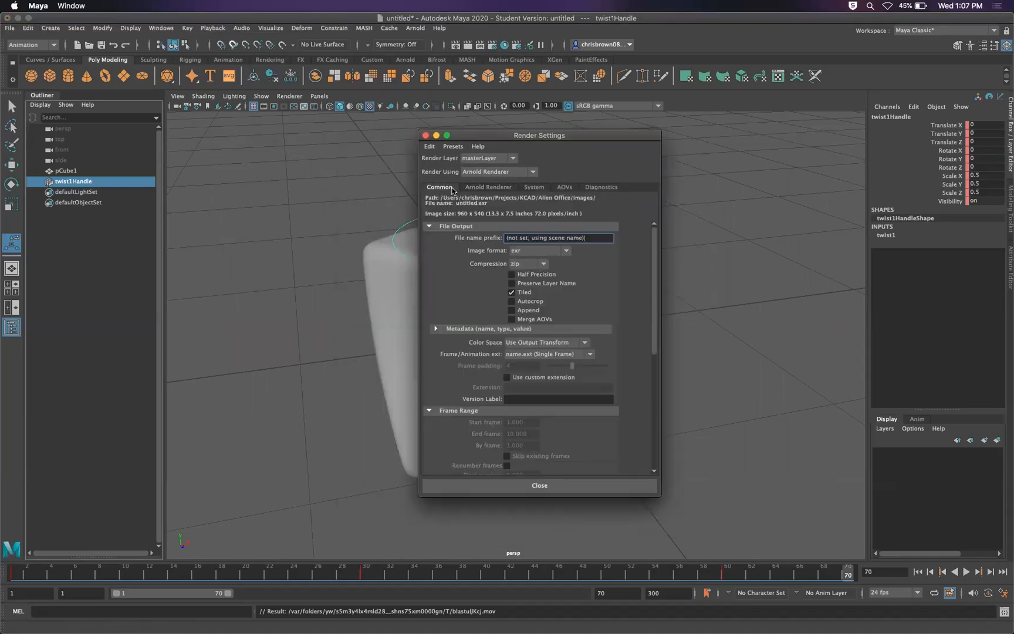
pyautogui.moveTo(539, 137); pyautogui.dragTo(504, 147)
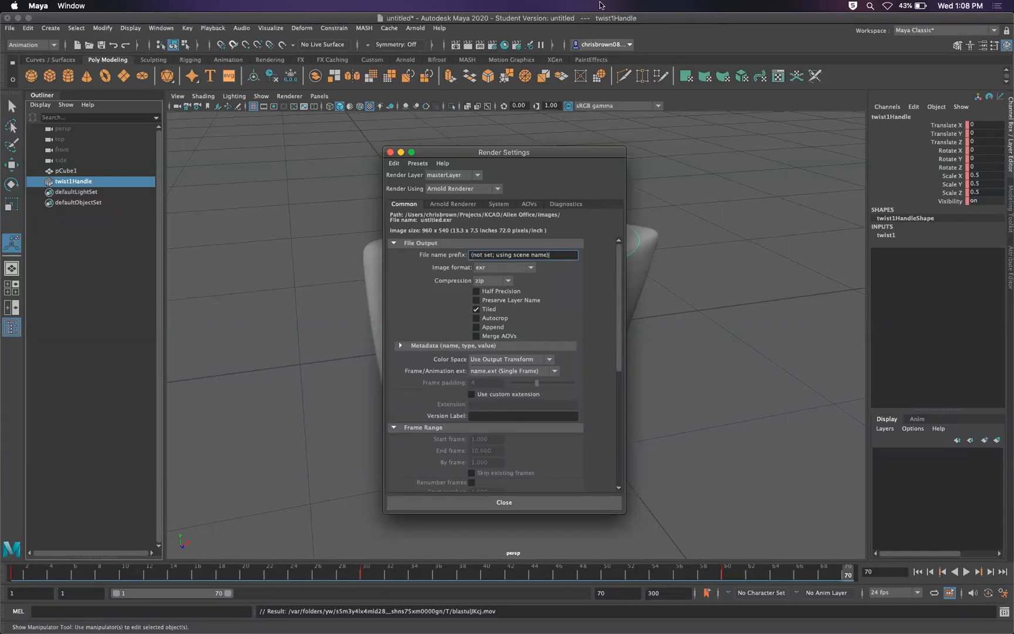
pyautogui.moveTo(611, 148); pyautogui.dragTo(655, 140)
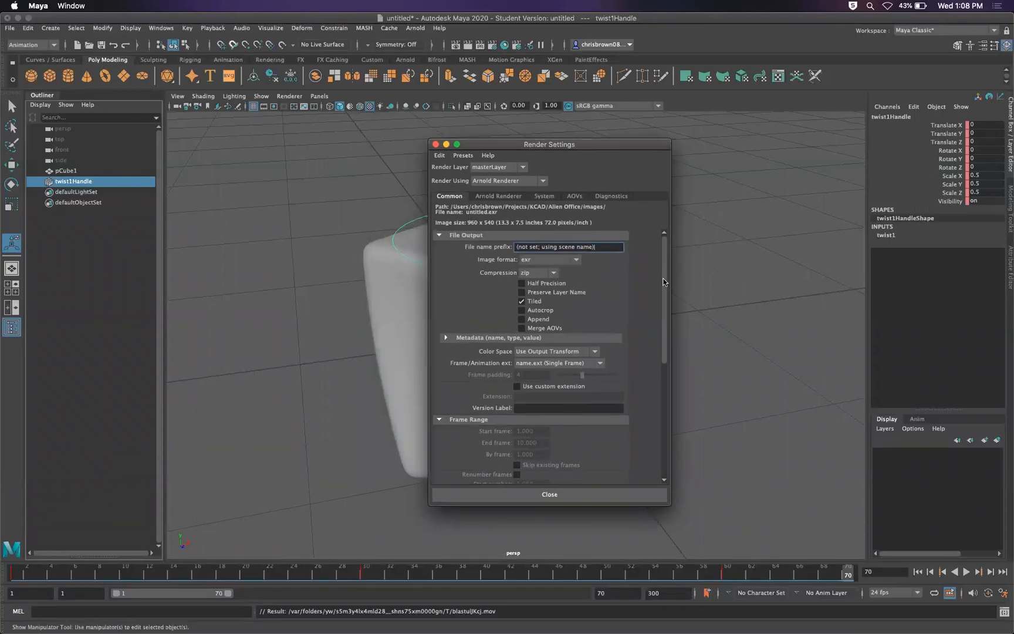
# Set the render image format to png with the int8 bit format
pyautogui.click(536, 261)
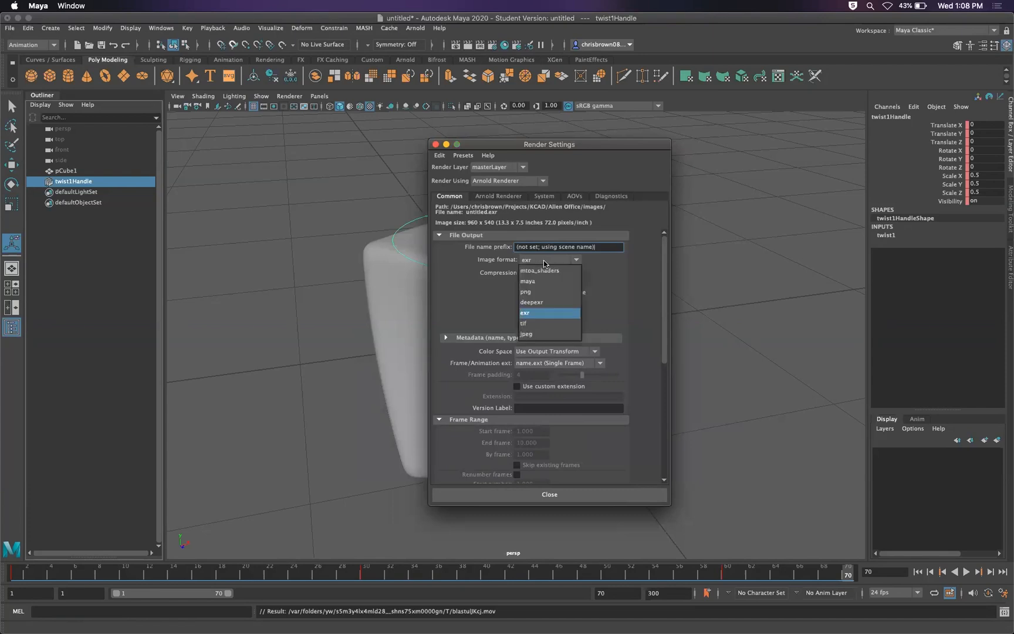
pyautogui.click(550, 291)
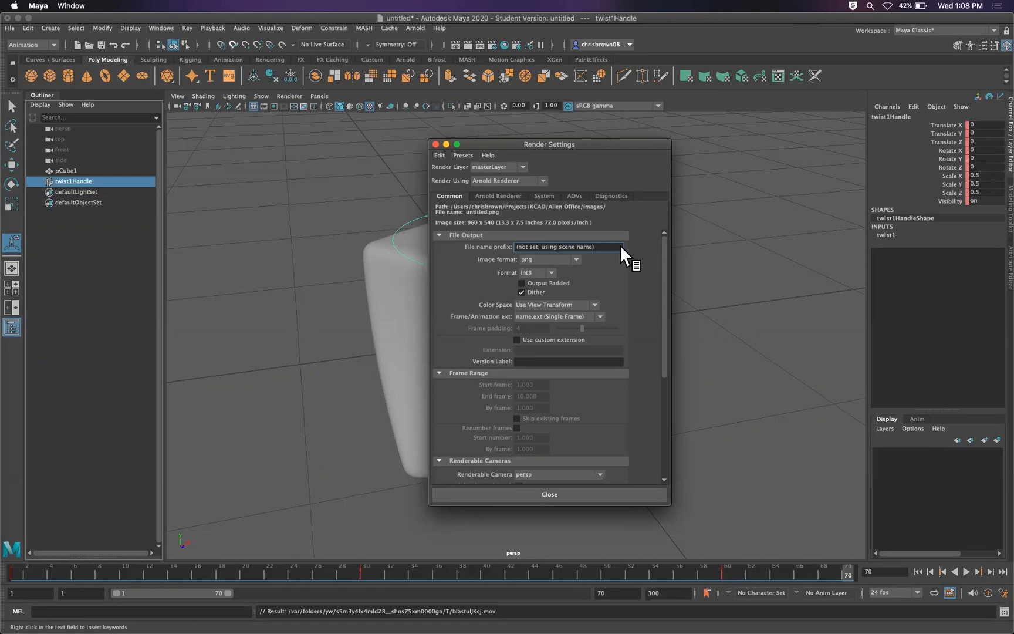
pyautogui.click(549, 273)
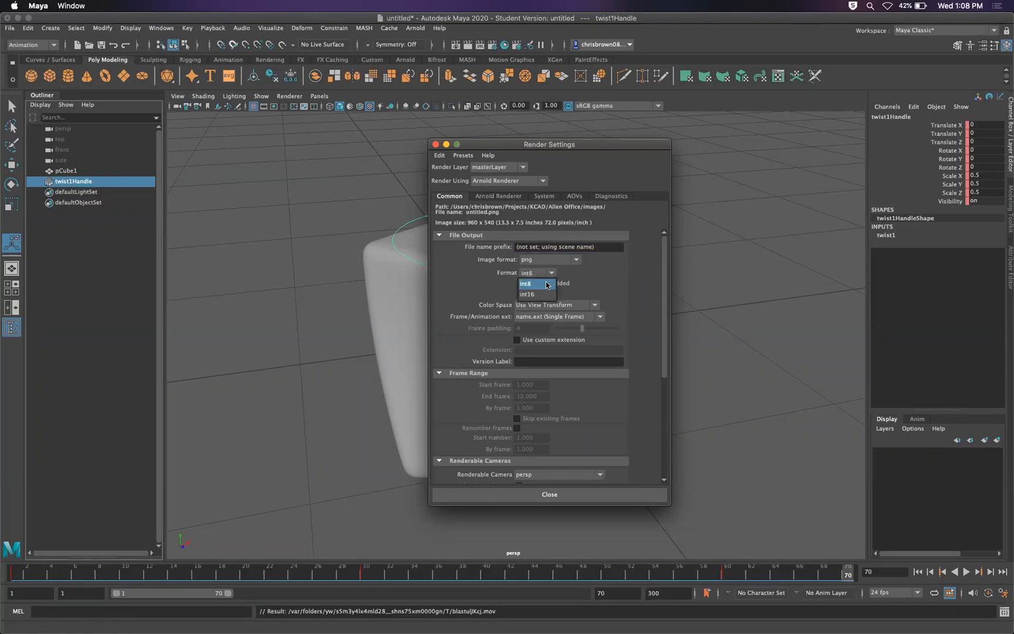
pyautogui.click(539, 294)
pyautogui.click(551, 274)
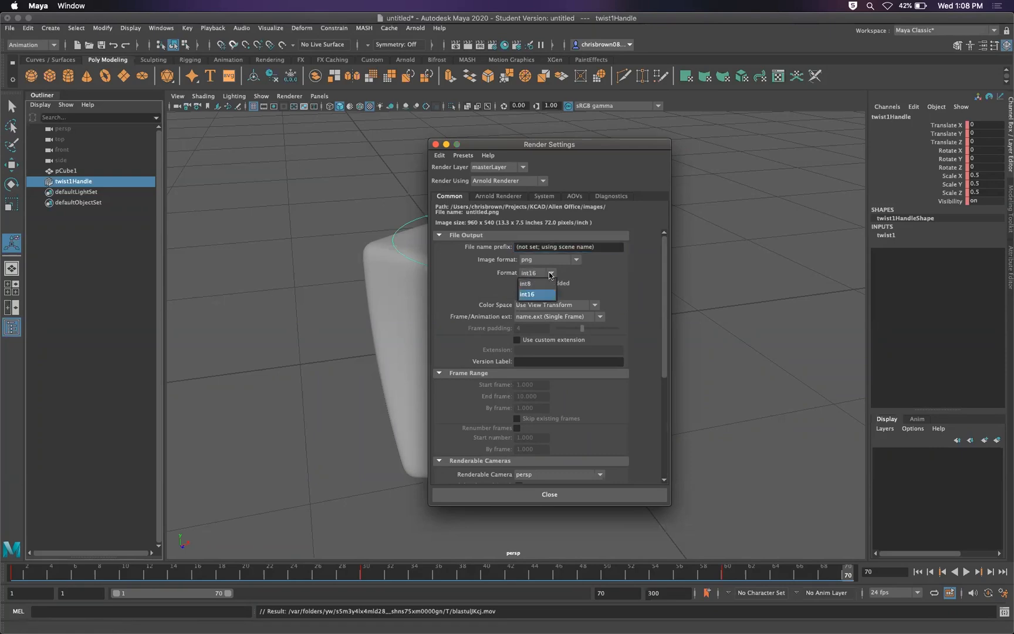
pyautogui.click(535, 284)
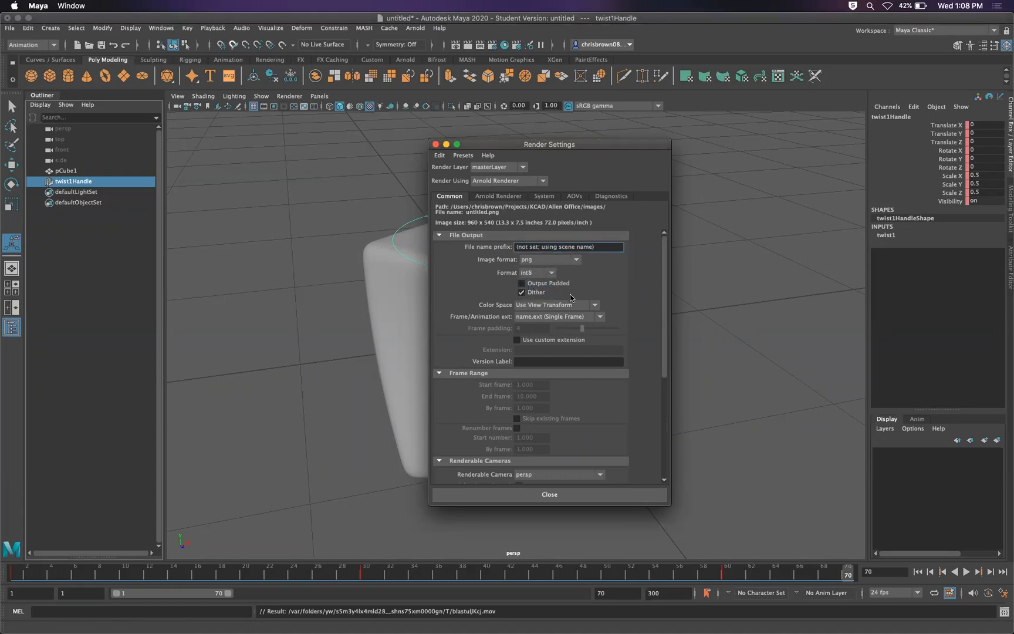
# Set the render's frame/animation extension to name_#.ext for a numbered image sequence
pyautogui.click(598, 316)
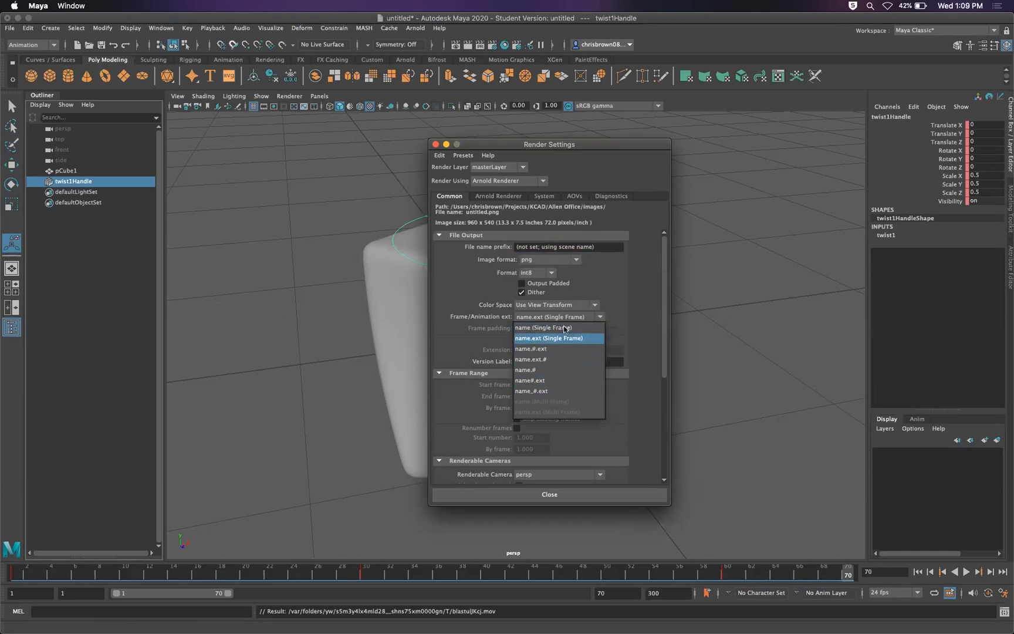
pyautogui.click(633, 306)
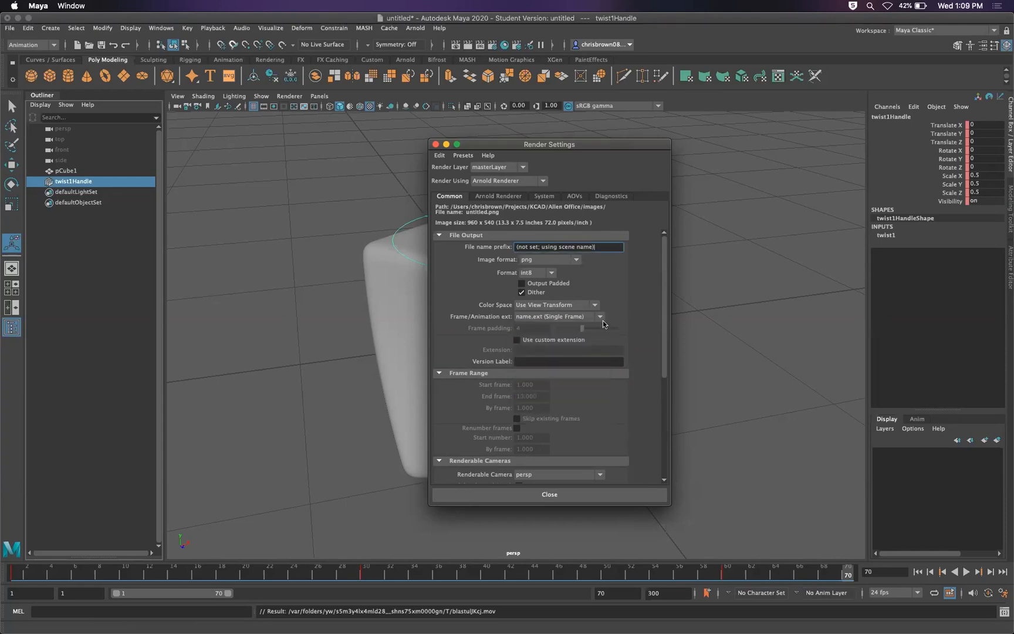
pyautogui.click(565, 317)
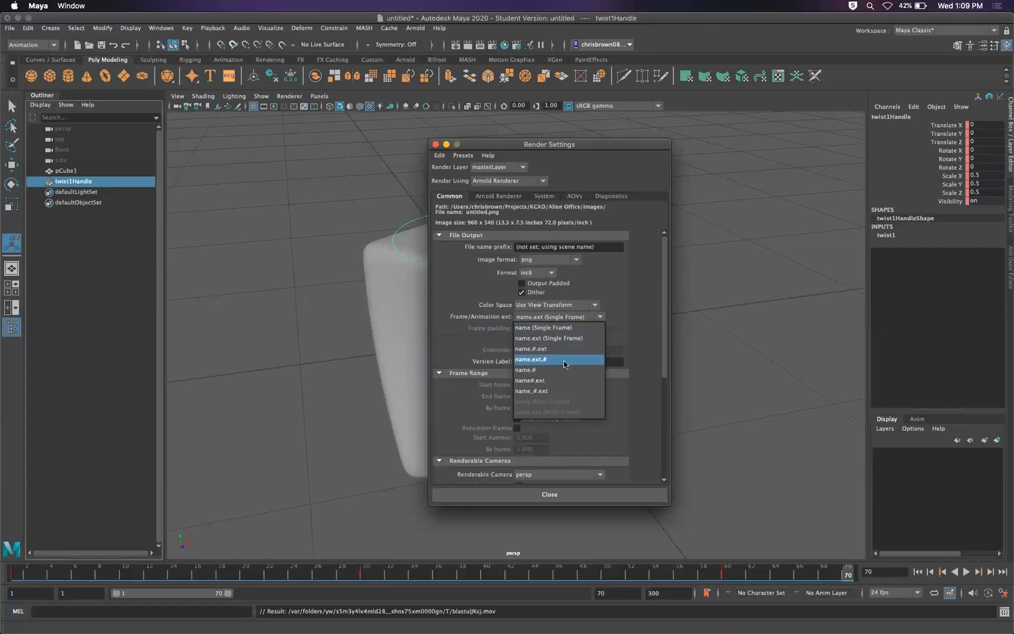
pyautogui.click(548, 392)
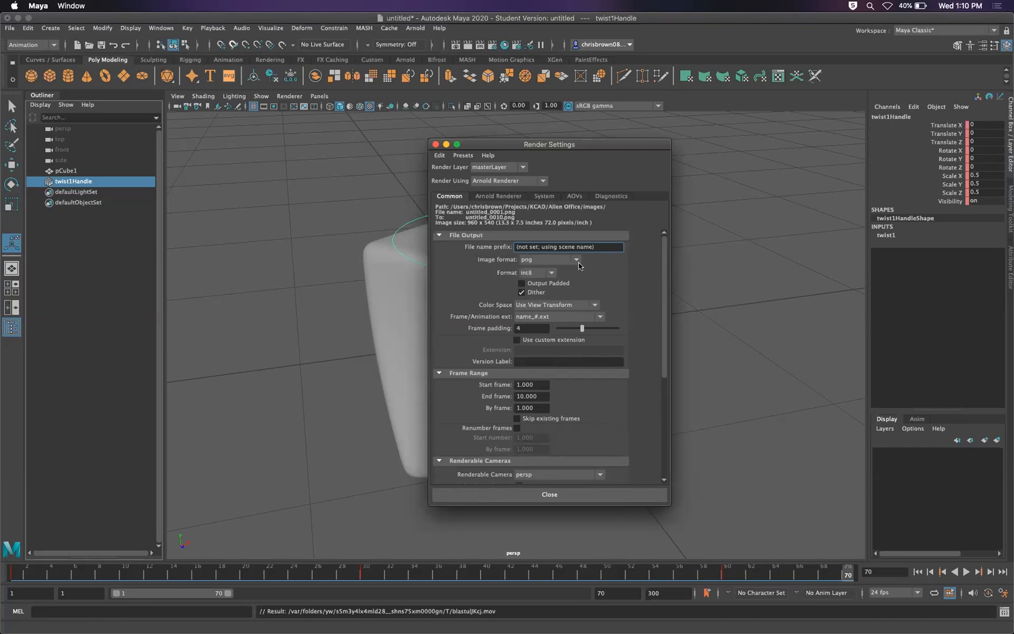
pyautogui.click(599, 317)
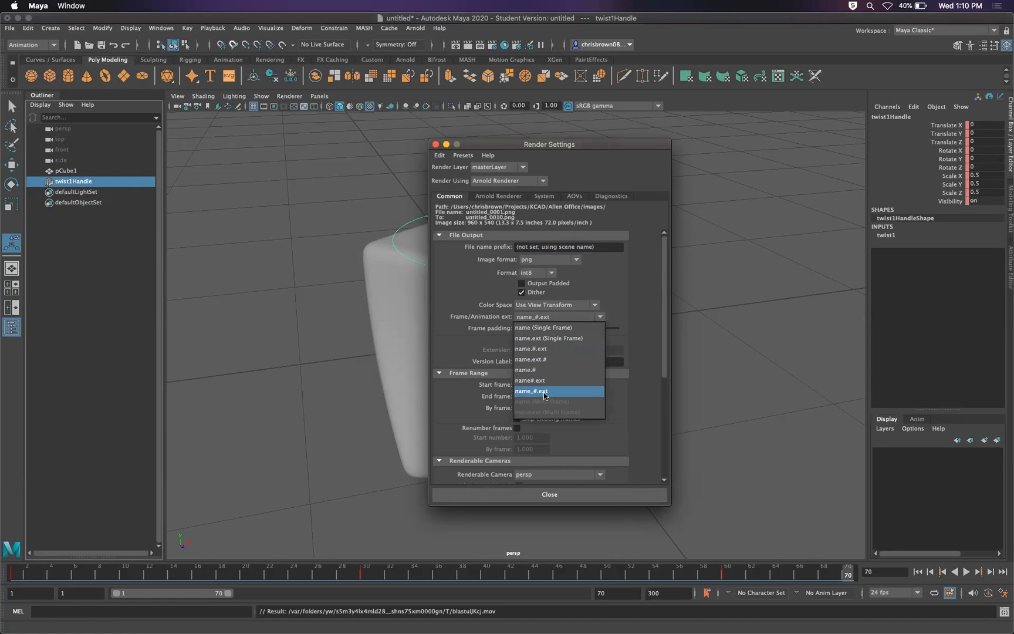
pyautogui.click(544, 392)
# Examine the start frame, end frame and by frame values in the render's frame range
pyautogui.scroll(-5, 660, 328)
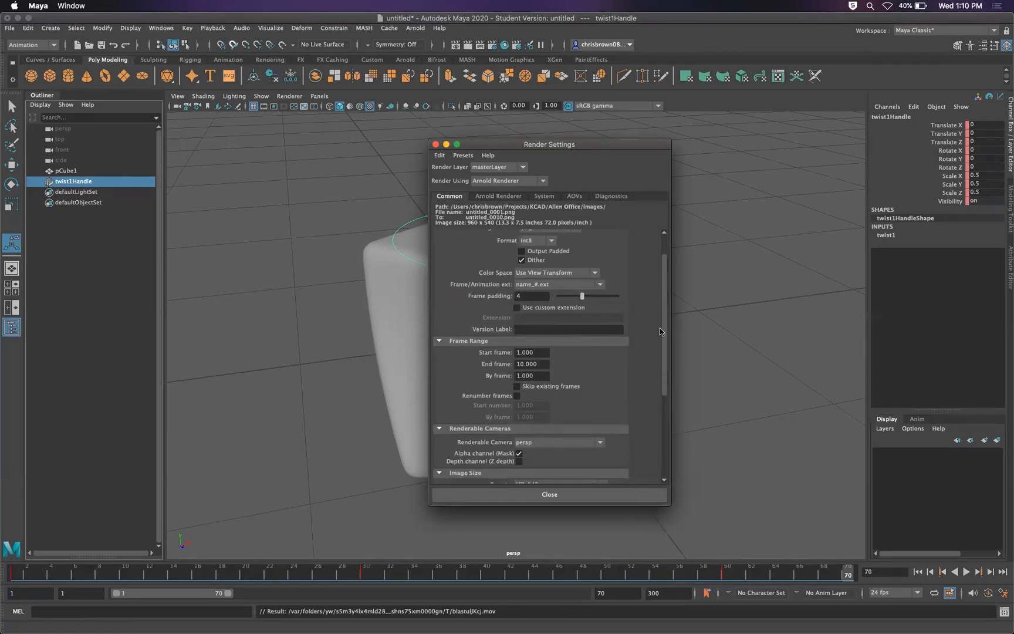
pyautogui.scroll(-2, 644, 355)
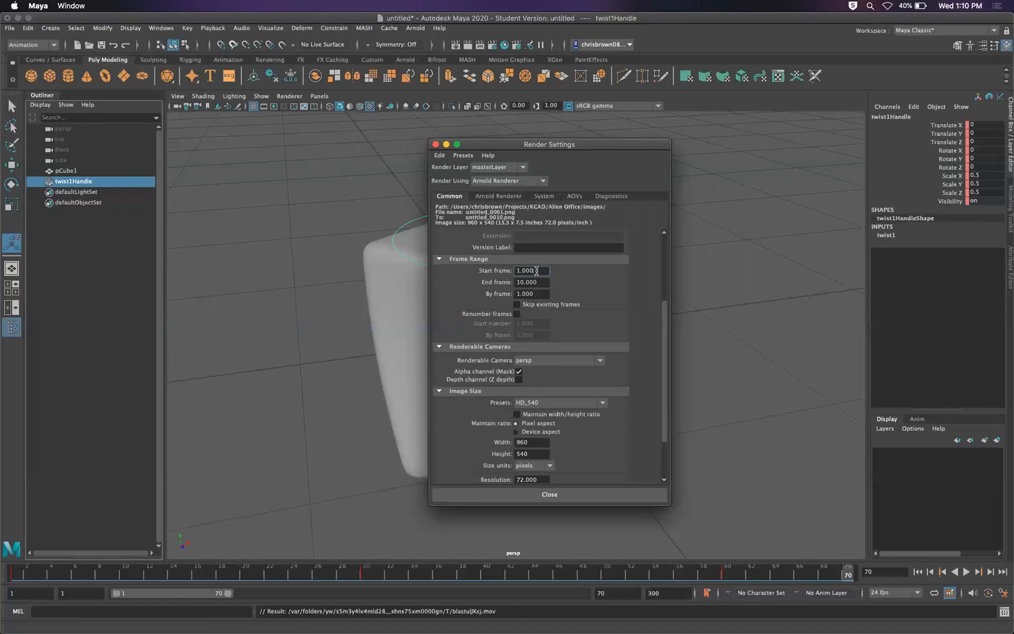
pyautogui.moveTo(536, 268); pyautogui.dragTo(512, 270)
pyautogui.moveTo(535, 294); pyautogui.dragTo(508, 294)
pyautogui.click(539, 294)
pyautogui.moveTo(542, 294); pyautogui.dragTo(494, 290)
pyautogui.click(545, 271)
# Review the renderable camera choices and image size options, and close the Render Settings
pyautogui.moveTo(662, 344); pyautogui.dragTo(639, 380)
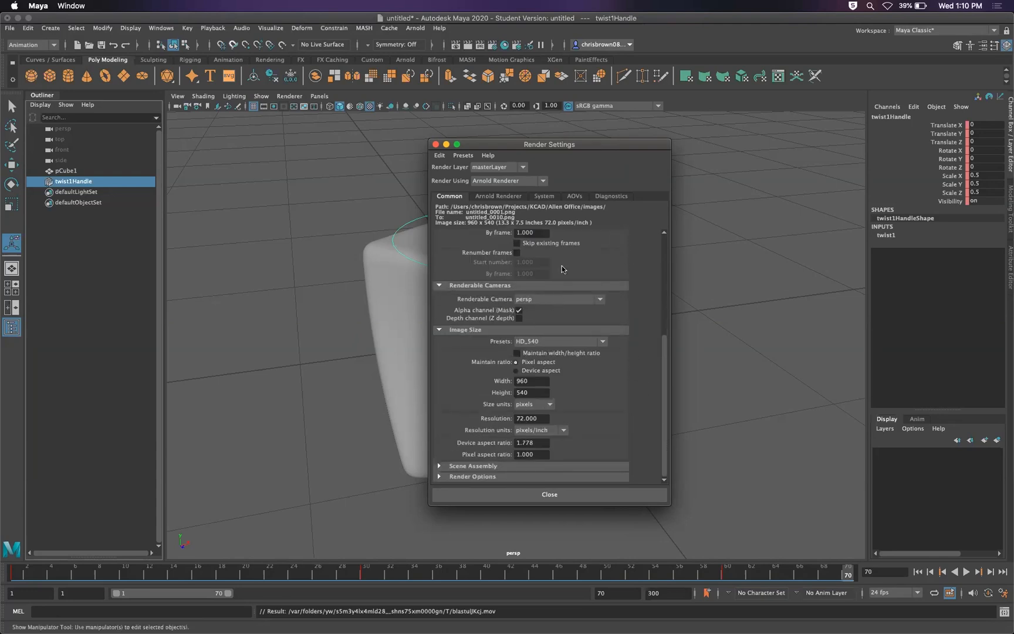
pyautogui.click(581, 301)
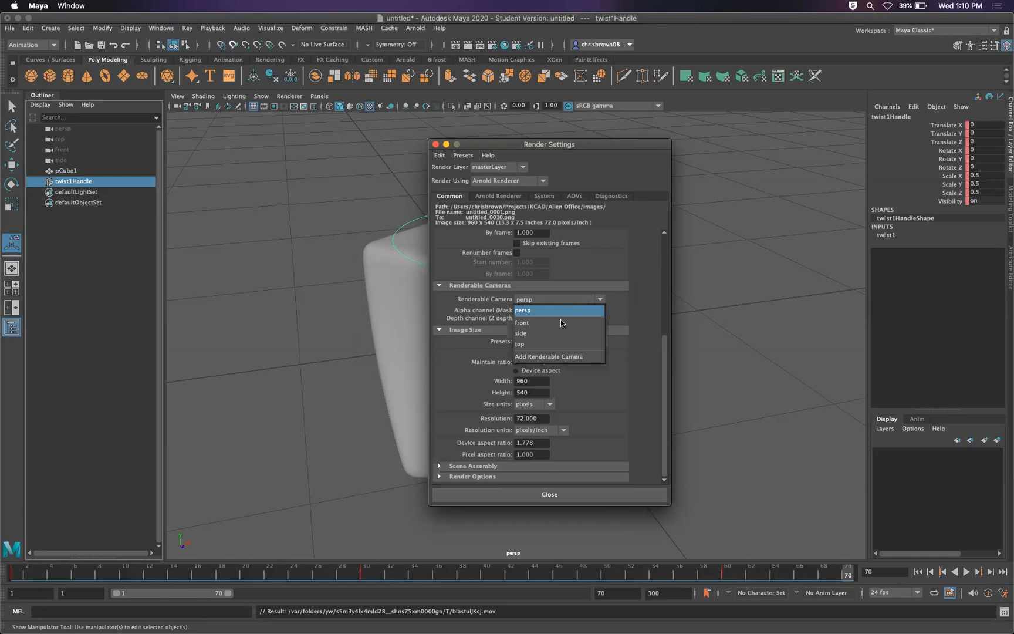
pyautogui.click(618, 300)
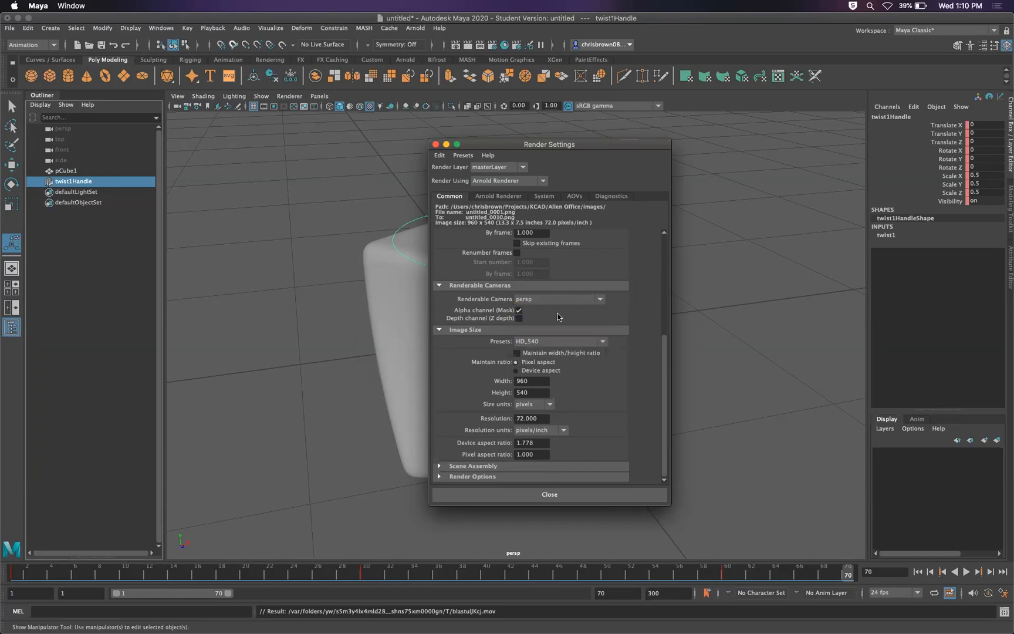
pyautogui.click(563, 493)
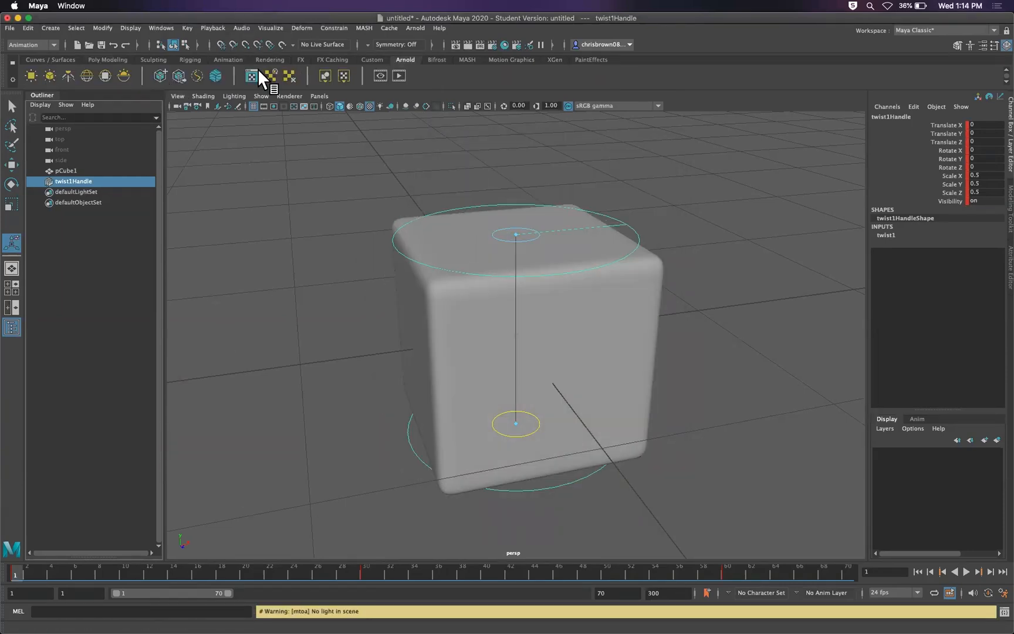
# Delete the twisted cube from the scene and display the four-view layout
pyautogui.click(581, 321)
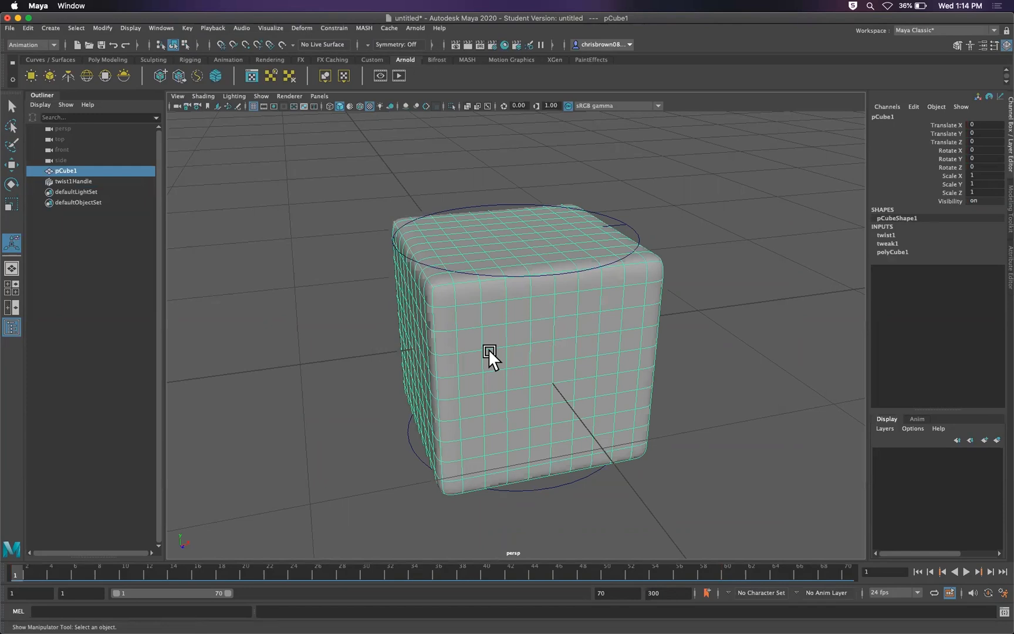
pyautogui.press('Delete')
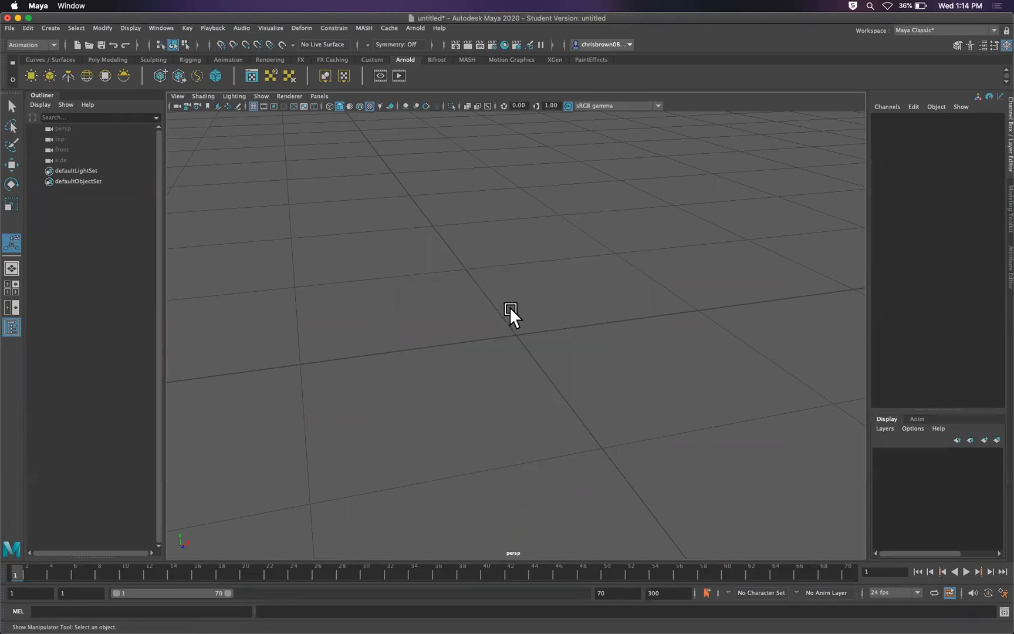
pyautogui.press('space')
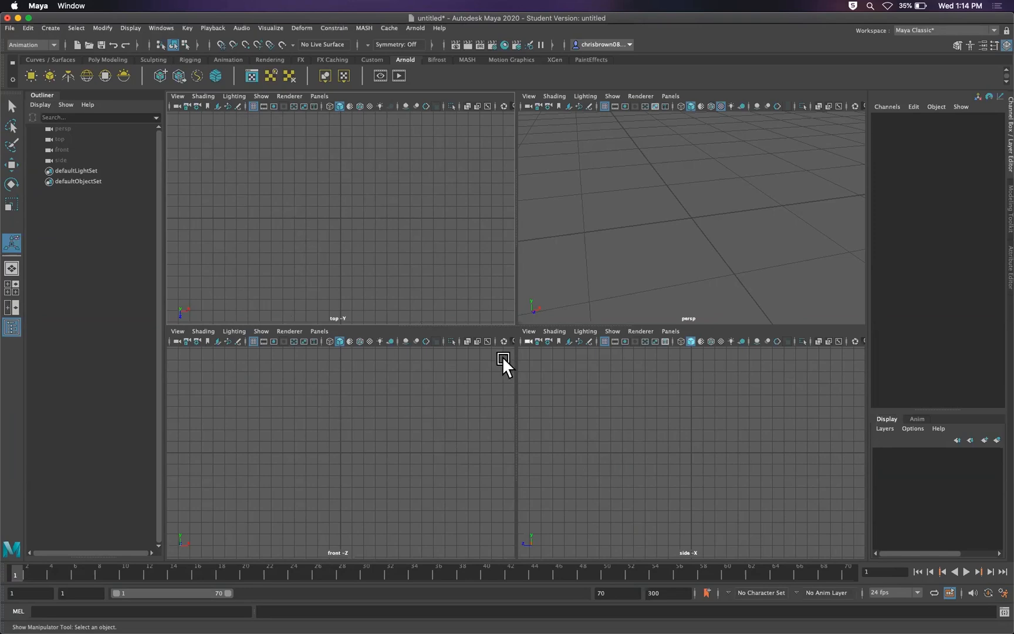
# Create a default polygon cylinder at the origin
pyautogui.moveTo(718, 231)
pyautogui.keyDown('alt'); pyautogui.mouseDown()
pyautogui.moveTo(716, 213)
pyautogui.moveTo(732, 221)
pyautogui.mouseUp(); pyautogui.keyUp('alt')
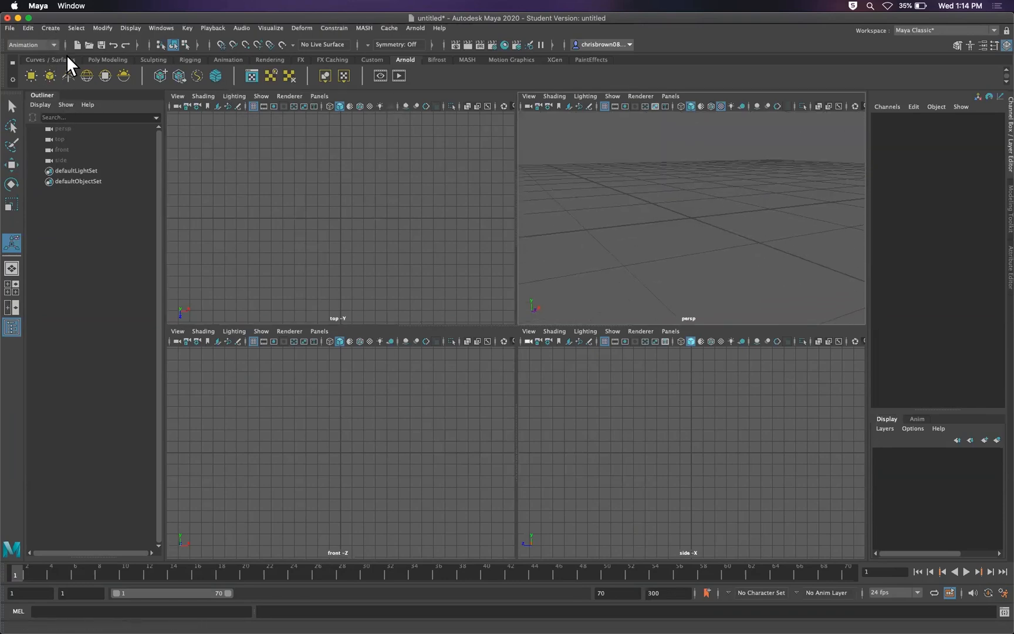
pyautogui.click(108, 58)
pyautogui.click(67, 74)
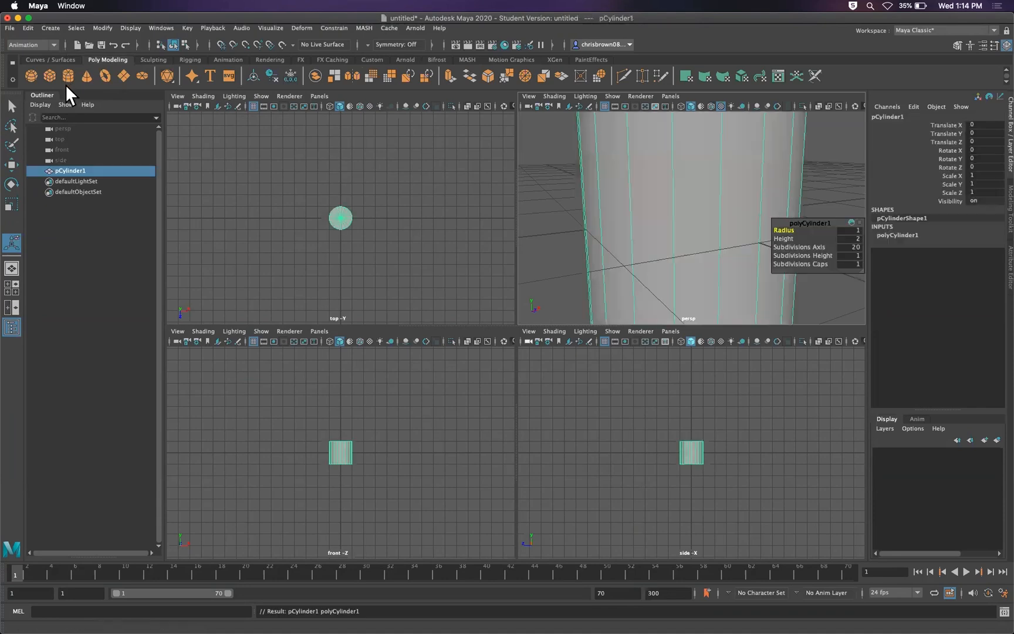
pyautogui.keyDown('alt'); pyautogui.moveTo(710, 260); pyautogui.dragTo(617, 240, button='right'); pyautogui.keyUp('alt')
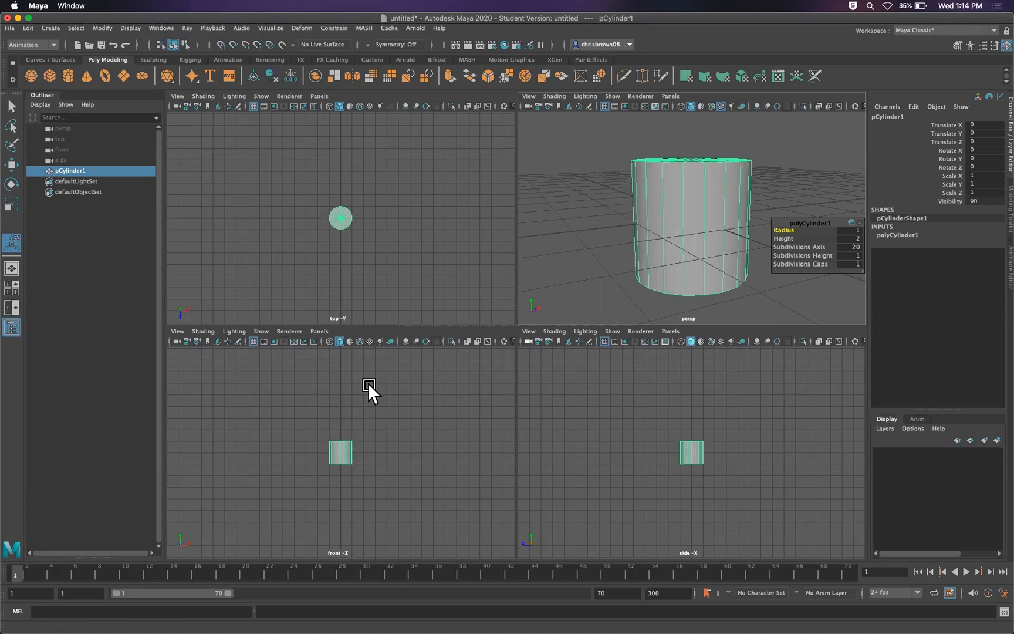
# Rotate the cylinder about -90 degrees on Z so it lies horizontally, and stretch its Y scale to about 7.4
pyautogui.click(11, 184)
pyautogui.moveTo(376, 417); pyautogui.dragTo(356, 491)
pyautogui.click(11, 163)
pyautogui.click(11, 203)
pyautogui.moveTo(389, 452); pyautogui.dragTo(696, 440)
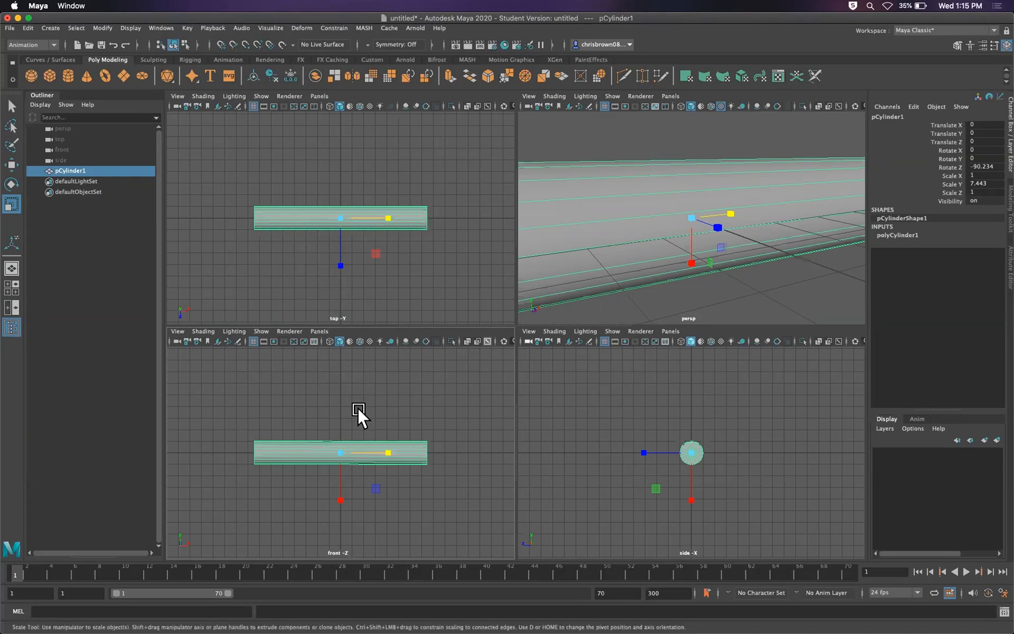
# Preview the cylinder with smooth mesh display and return it to the unsmoothed display
pyautogui.press('3')
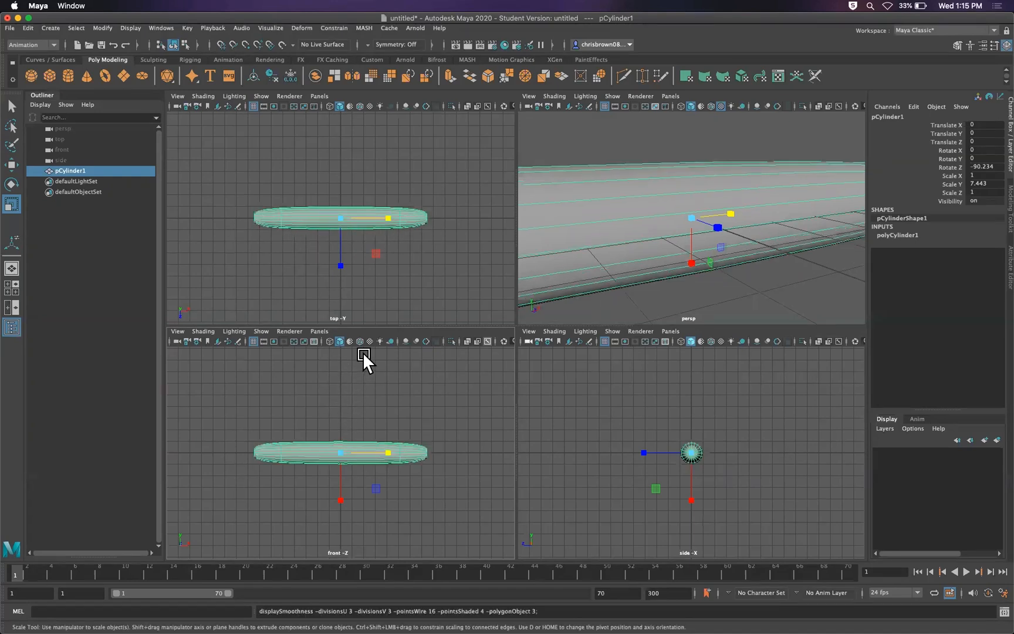
pyautogui.click(10, 103)
pyautogui.click(335, 274)
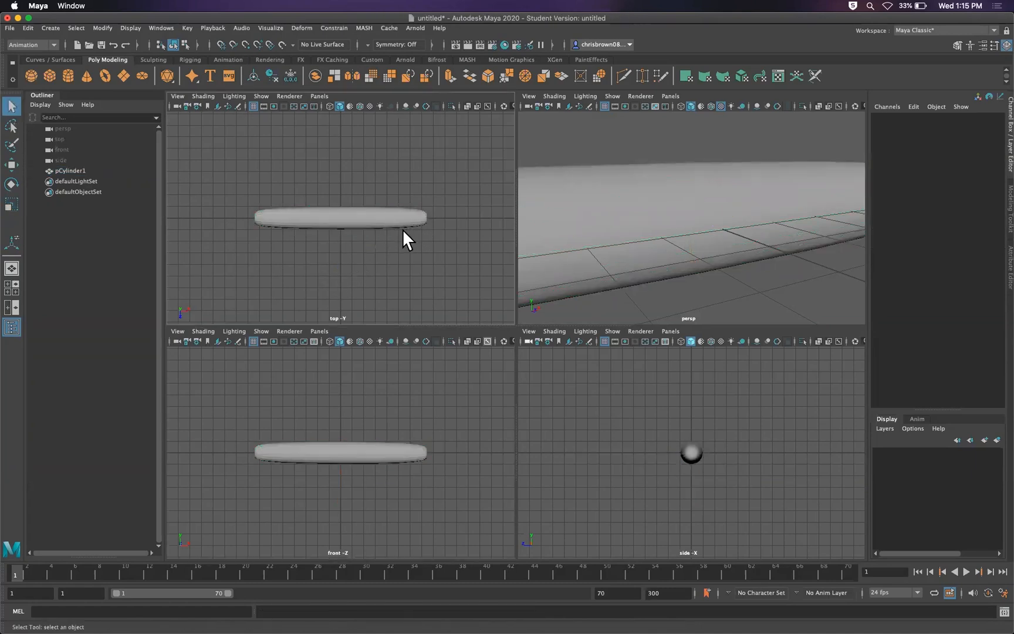
pyautogui.click(408, 222)
pyautogui.press('1')
pyautogui.click(401, 214)
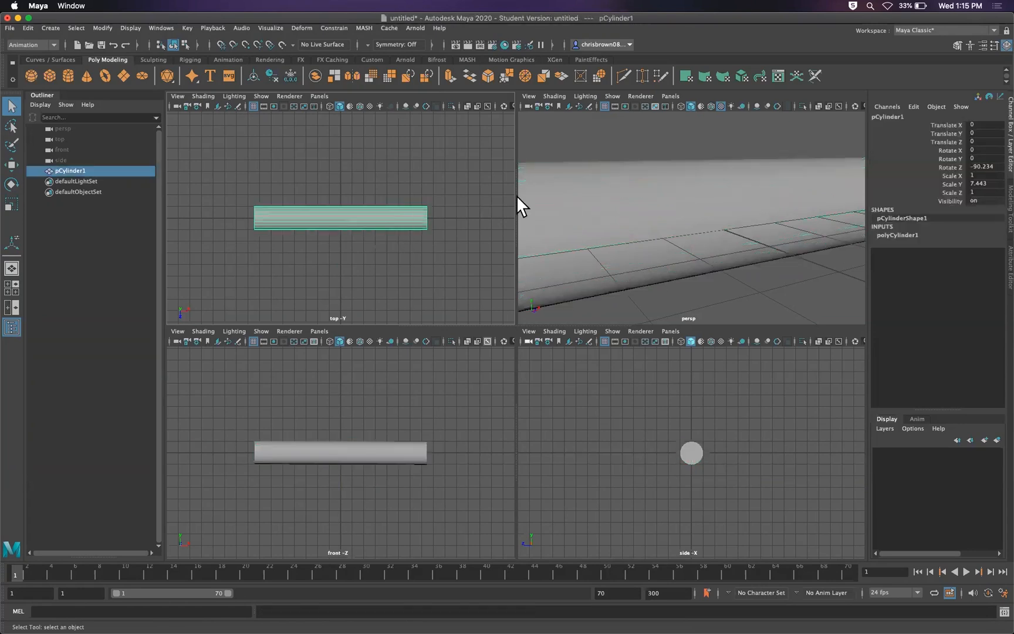
# Set the cylinder's Subdivisions Height to 20 in its polyCylinder1 history and display it as a smoothed mesh
pyautogui.click(1007, 258)
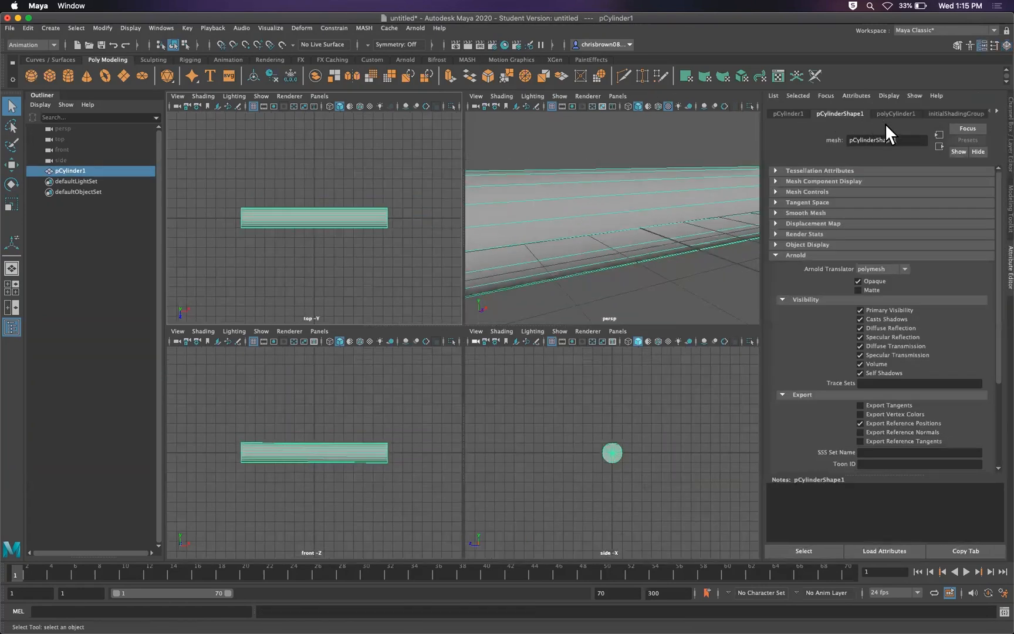
pyautogui.click(892, 113)
pyautogui.click(875, 219)
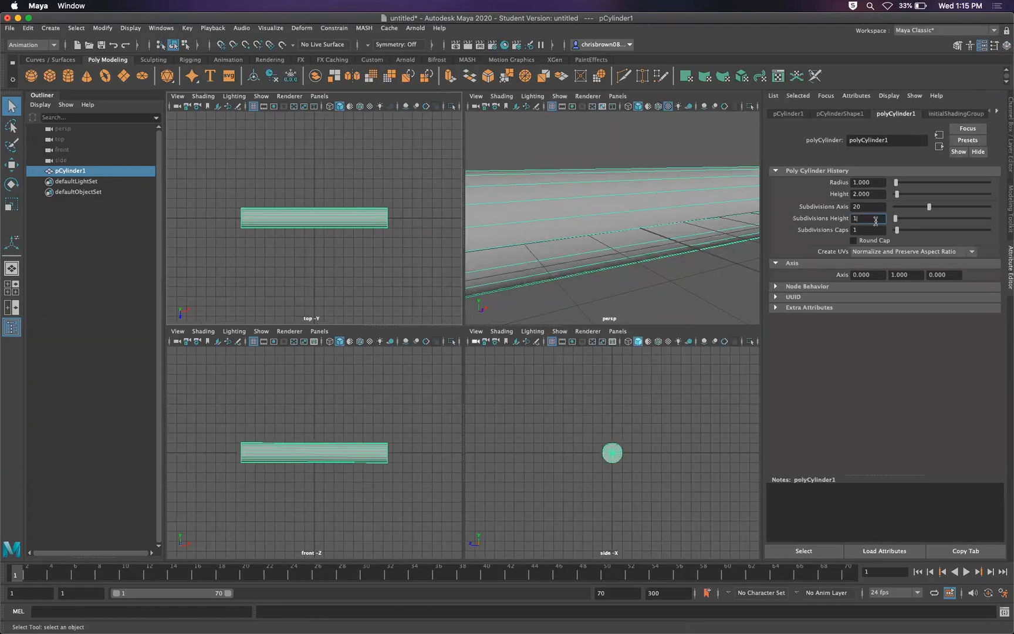
pyautogui.write('0')
pyautogui.press('Return')
pyautogui.doubleClick(865, 218)
pyautogui.write('20')
pyautogui.press('Return')
pyautogui.press('3')
# Set the cylinder's Subdivisions Caps to 4 and inspect its end in the perspective view
pyautogui.click(335, 244)
pyautogui.keyDown('alt'); pyautogui.moveTo(499, 237); pyautogui.dragTo(613, 238); pyautogui.keyUp('alt')
pyautogui.click(615, 245)
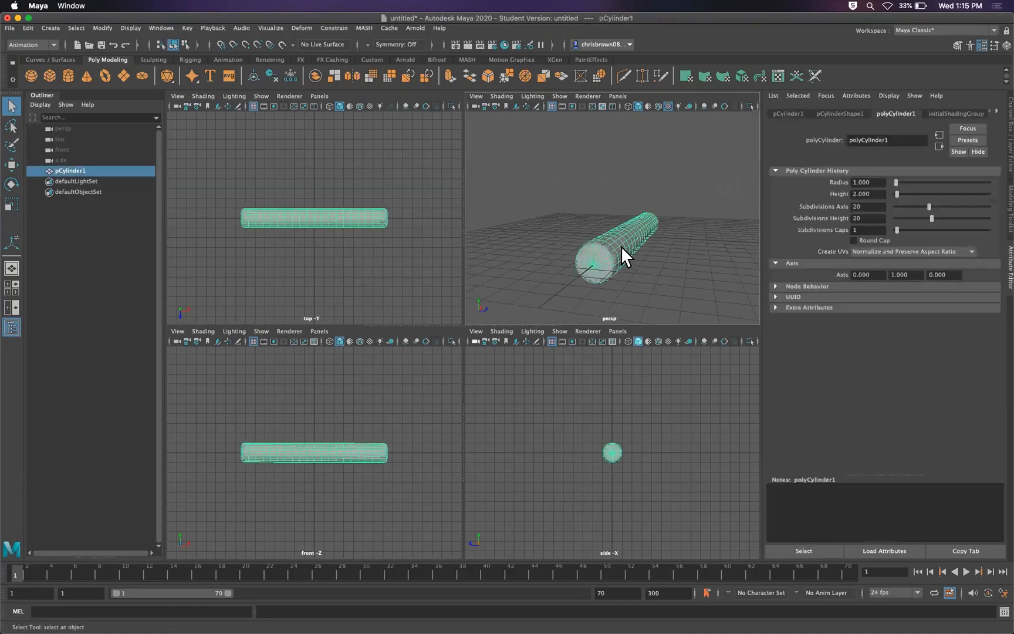
pyautogui.click(851, 229)
pyautogui.write('4')
pyautogui.press('Return')
pyautogui.click(623, 214)
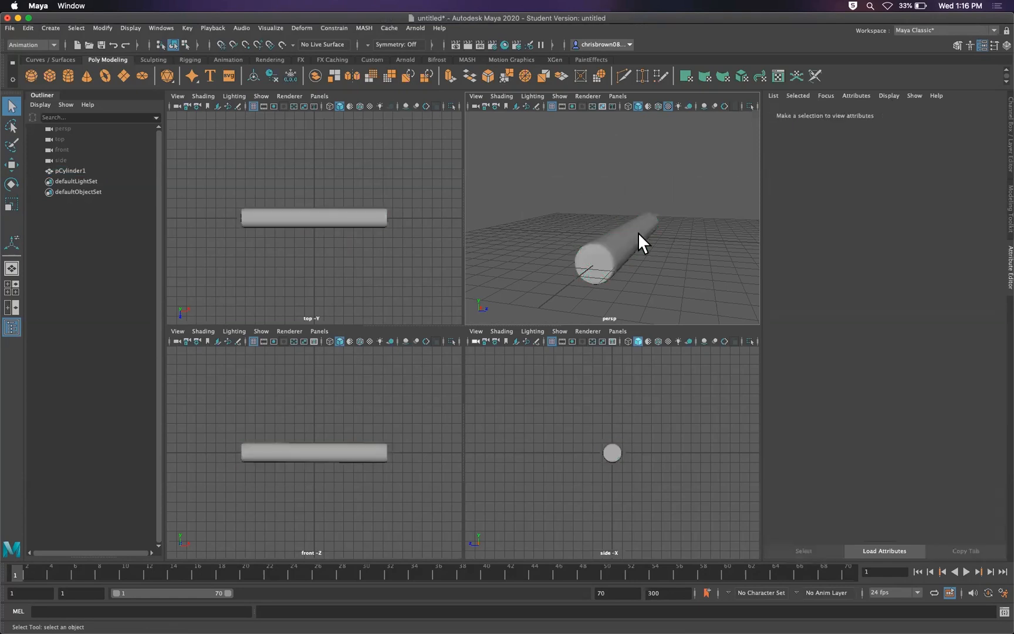
pyautogui.keyDown('alt'); pyautogui.moveTo(623, 247); pyautogui.dragTo(609, 288); pyautogui.keyUp('alt')
pyautogui.keyDown('alt'); pyautogui.moveTo(609, 288); pyautogui.dragTo(545, 265, button='right'); pyautogui.keyUp('alt')
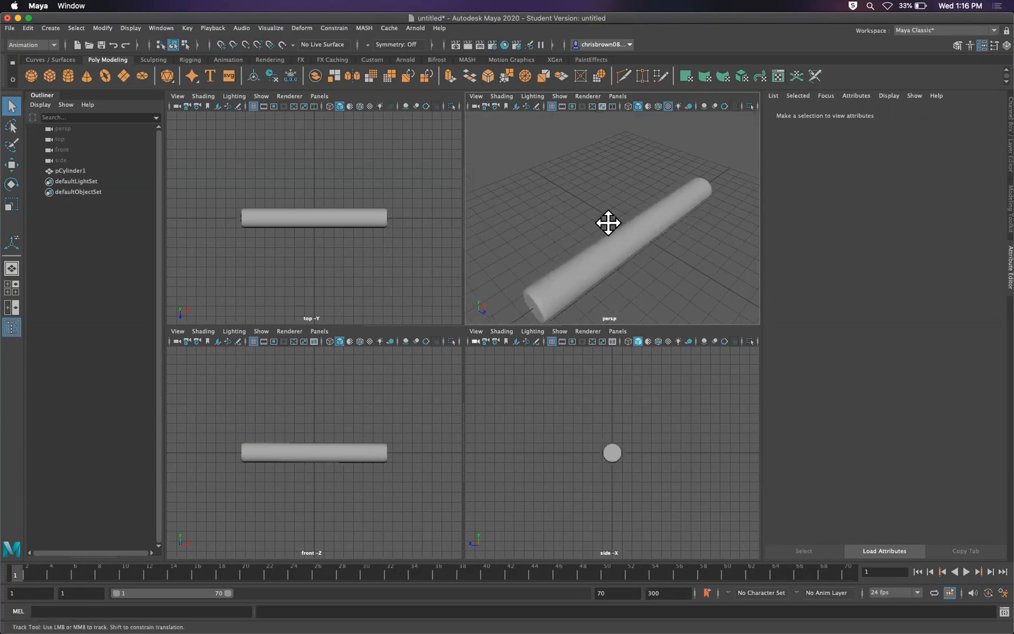
pyautogui.keyDown('alt'); pyautogui.moveTo(606, 222); pyautogui.dragTo(621, 231, button='middle'); pyautogui.keyUp('alt')
pyautogui.moveTo(622, 232)
pyautogui.keyDown('alt'); pyautogui.mouseDown()
pyautogui.moveTo(623, 203)
pyautogui.moveTo(653, 255)
pyautogui.moveTo(625, 245)
pyautogui.mouseUp(); pyautogui.keyUp('alt')
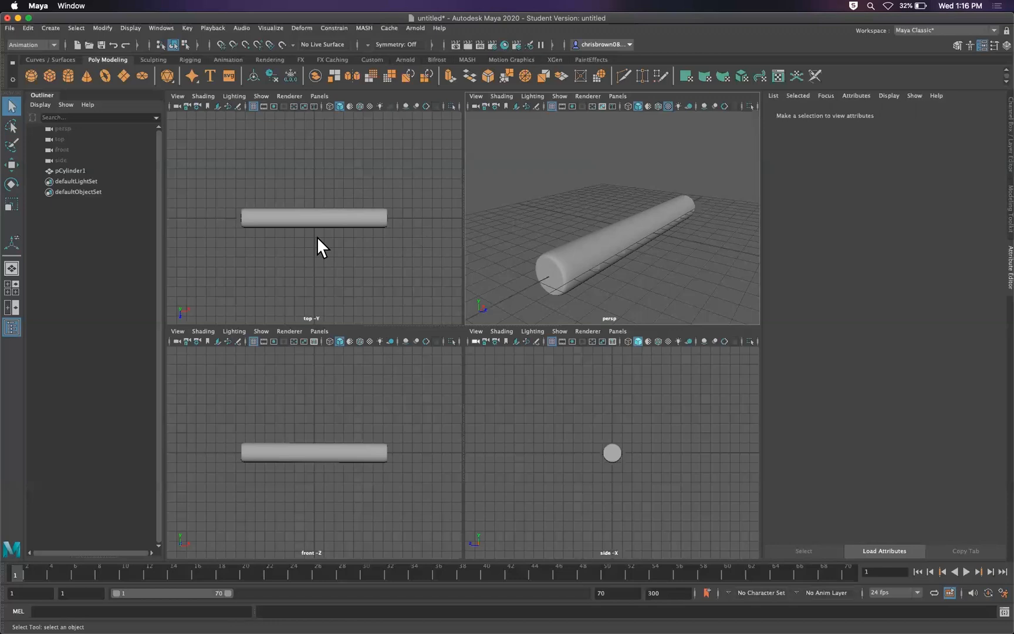
# Switch the menu set to Rigging and display the Rigging shelf tools
pyautogui.click(52, 45)
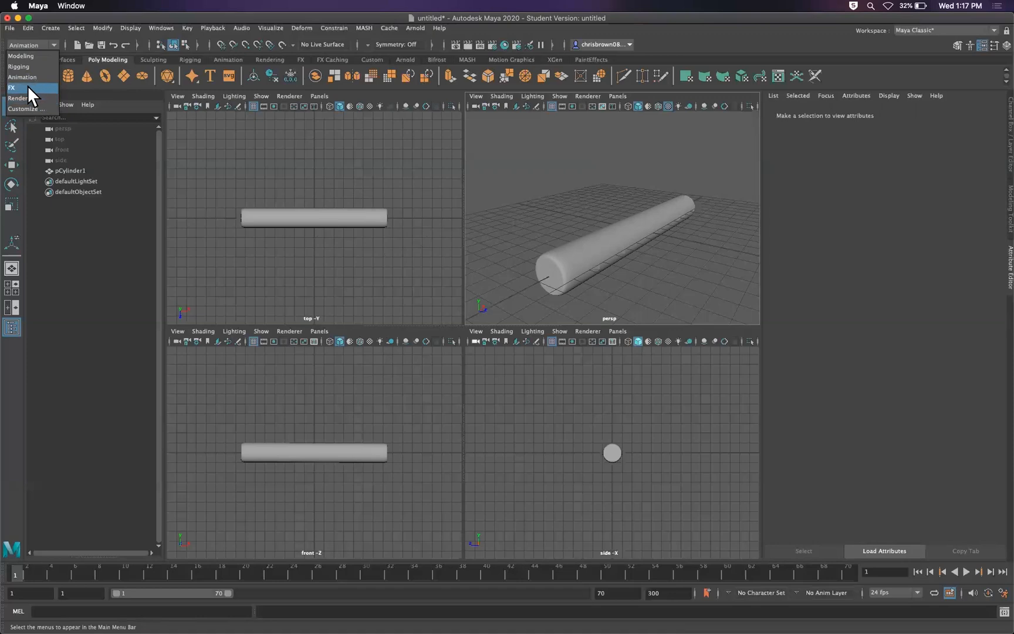
pyautogui.click(23, 66)
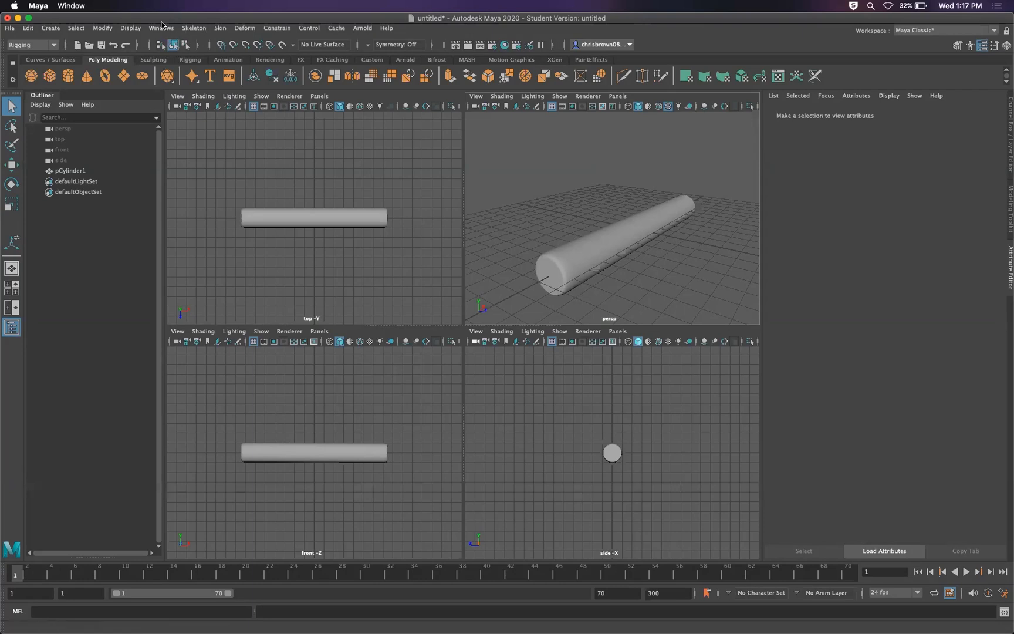
pyautogui.click(192, 27)
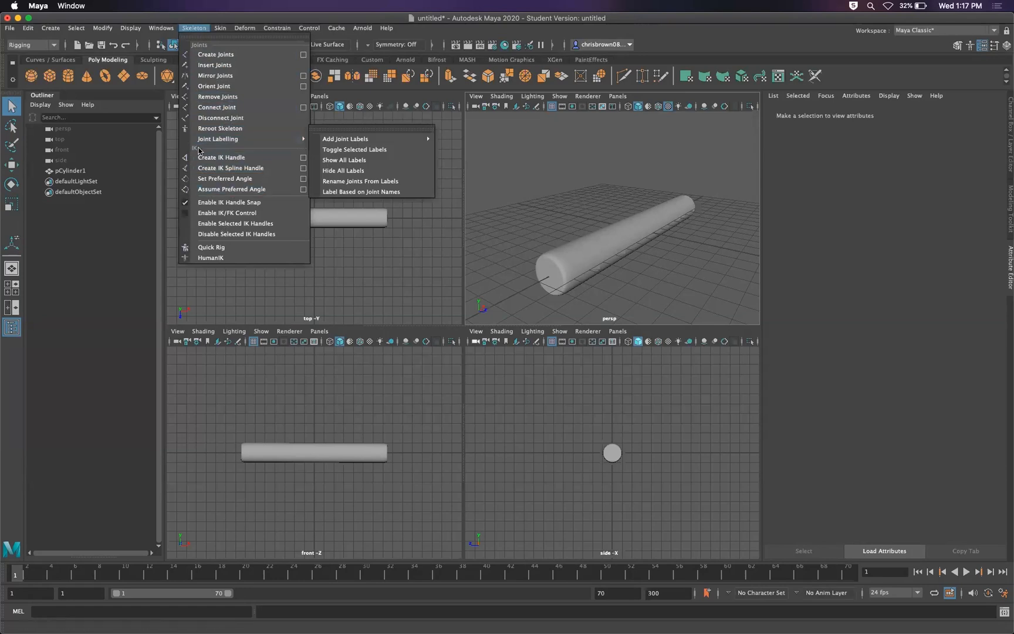
pyautogui.click(138, 54)
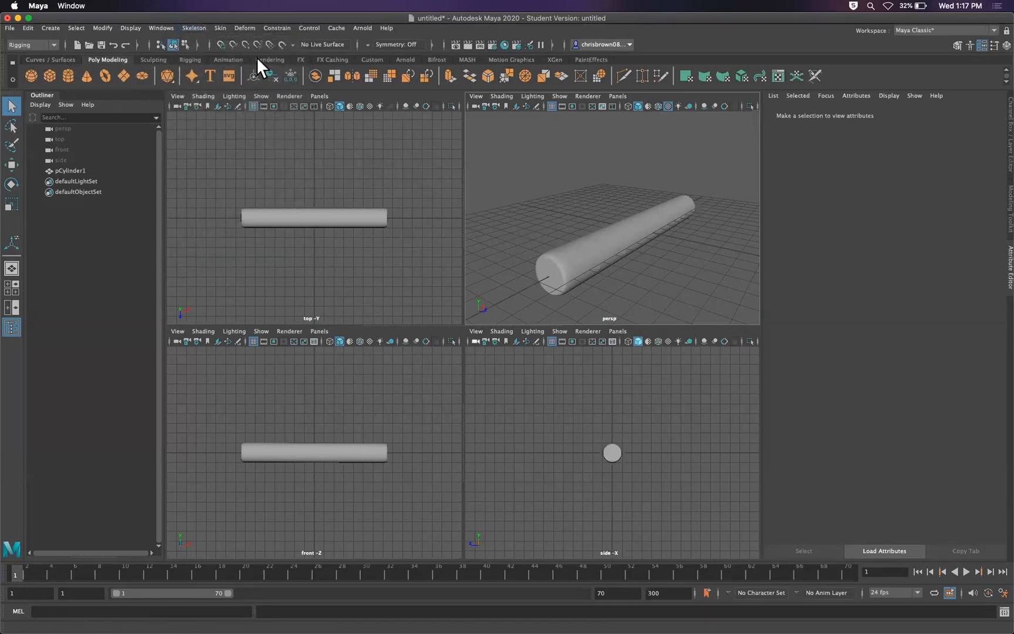
pyautogui.click(227, 59)
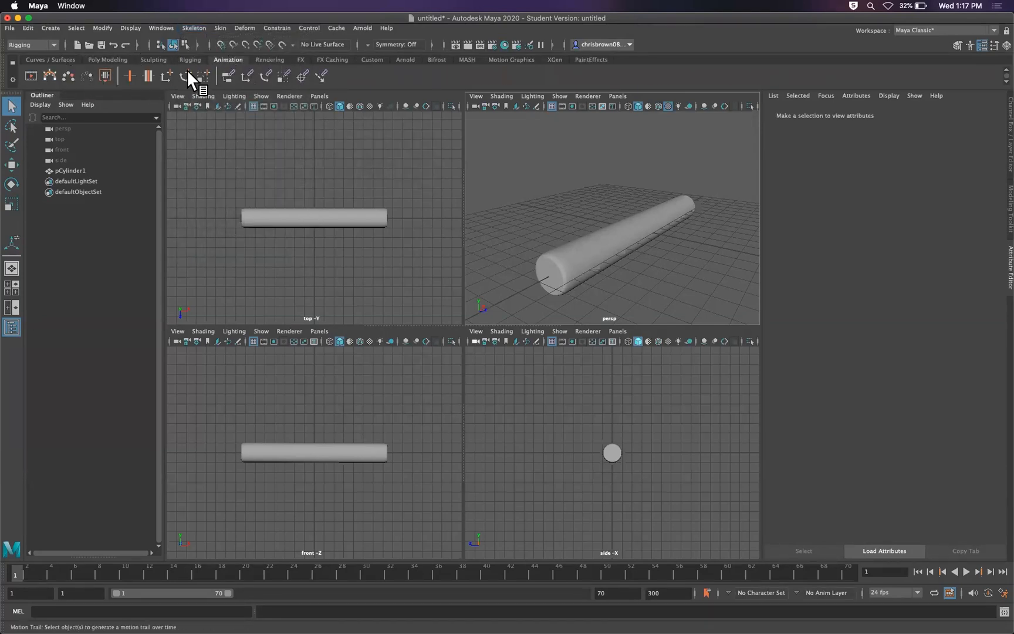
pyautogui.click(271, 60)
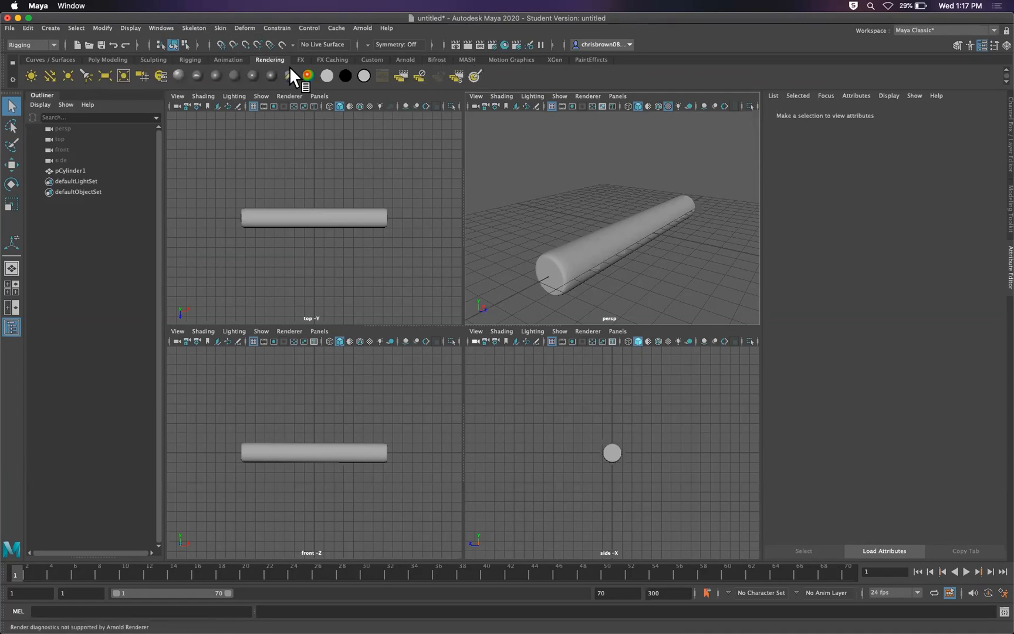
pyautogui.click(202, 60)
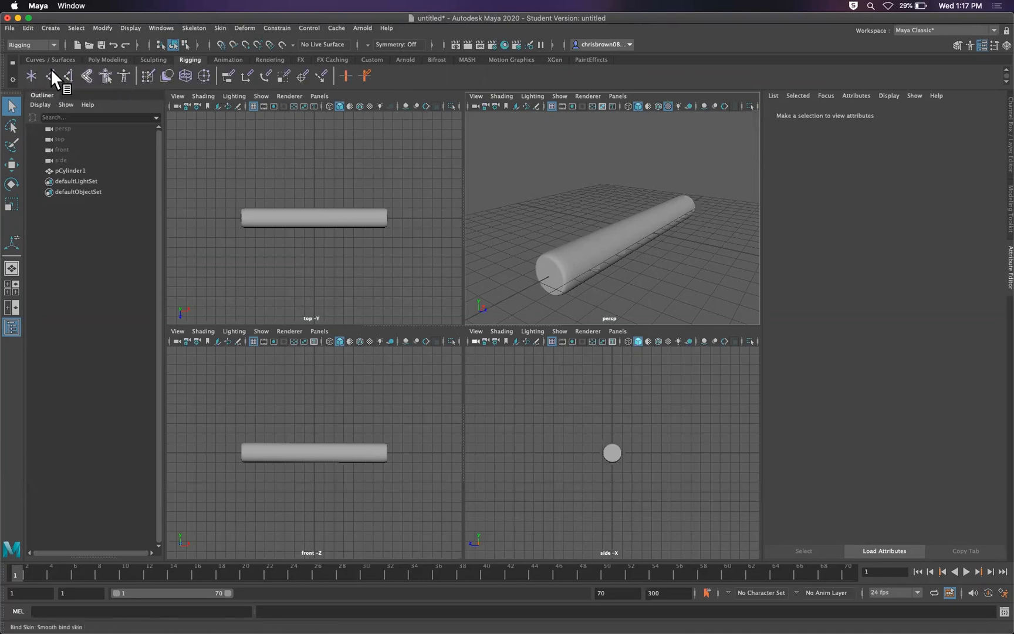
# Review the rigging commands for skeletons, skinning, deformers, constraints and controls
pyautogui.click(191, 28)
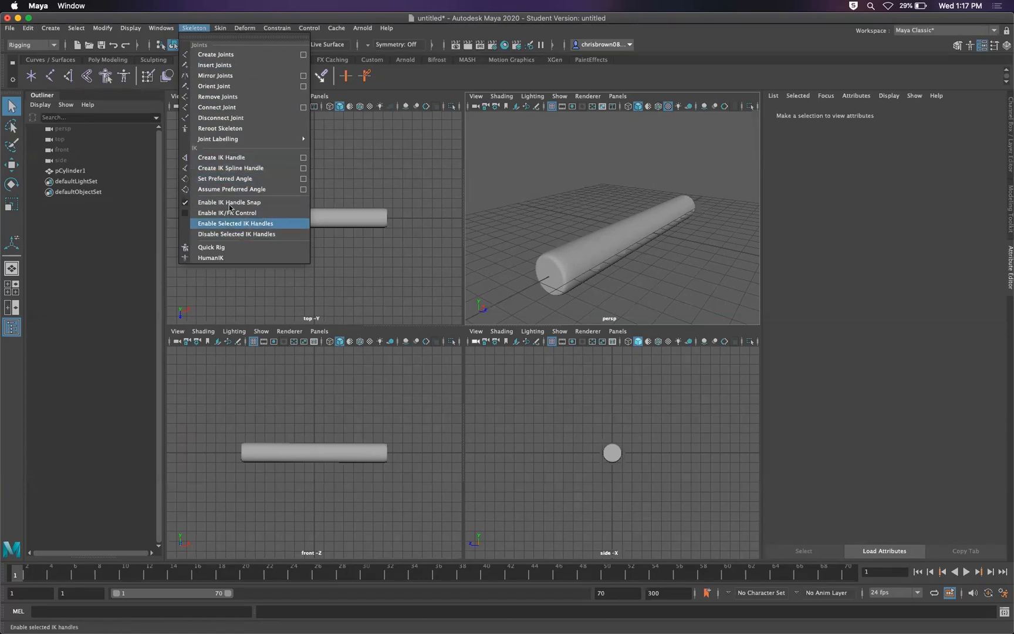
pyautogui.click(217, 26)
pyautogui.click(221, 28)
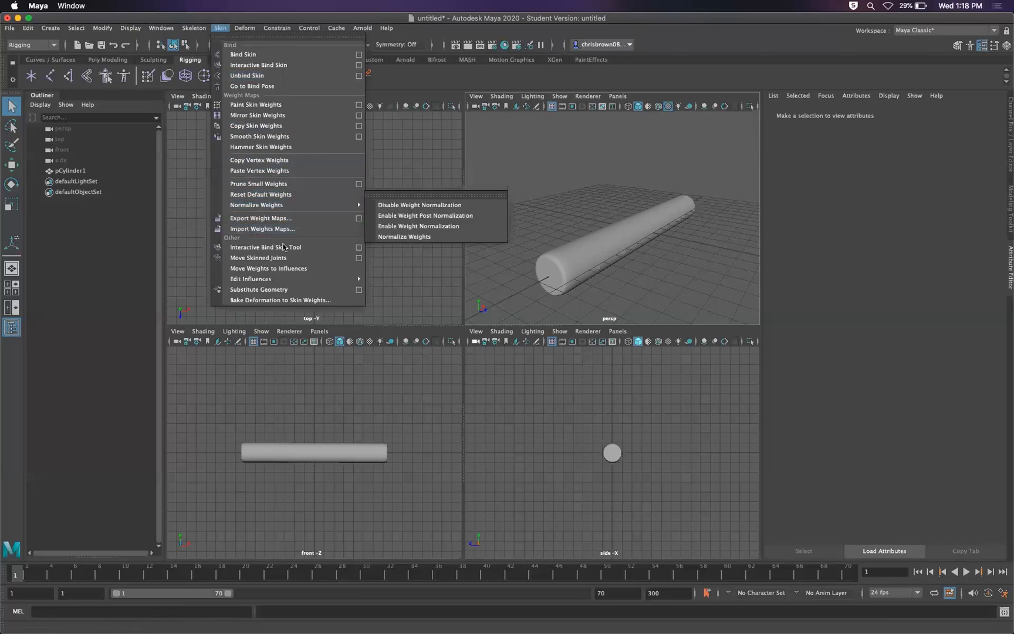
pyautogui.moveTo(265, 206)
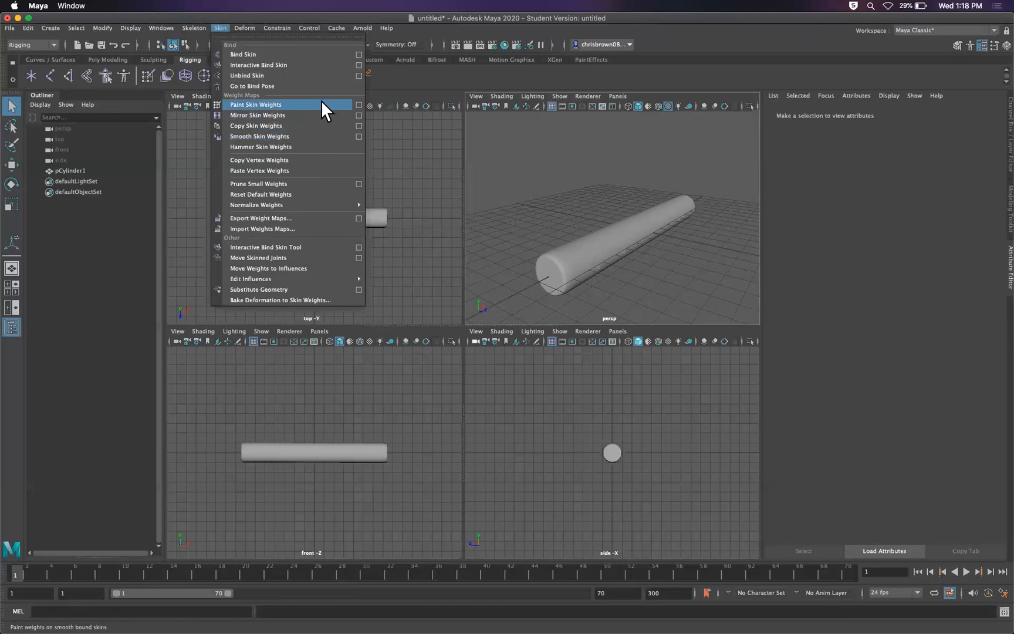
pyautogui.moveTo(243, 27)
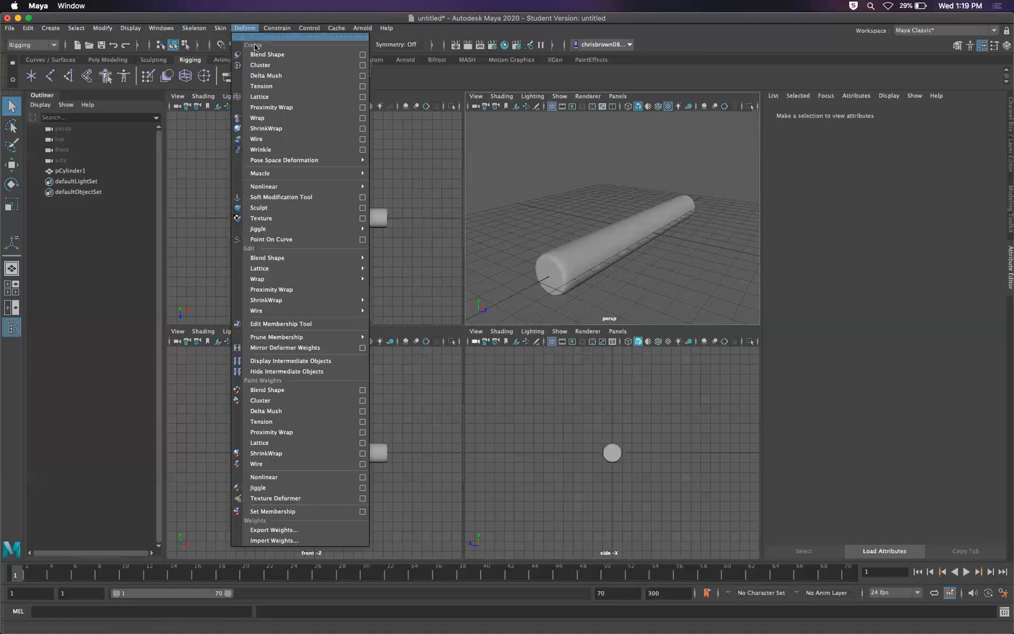
pyautogui.moveTo(280, 25)
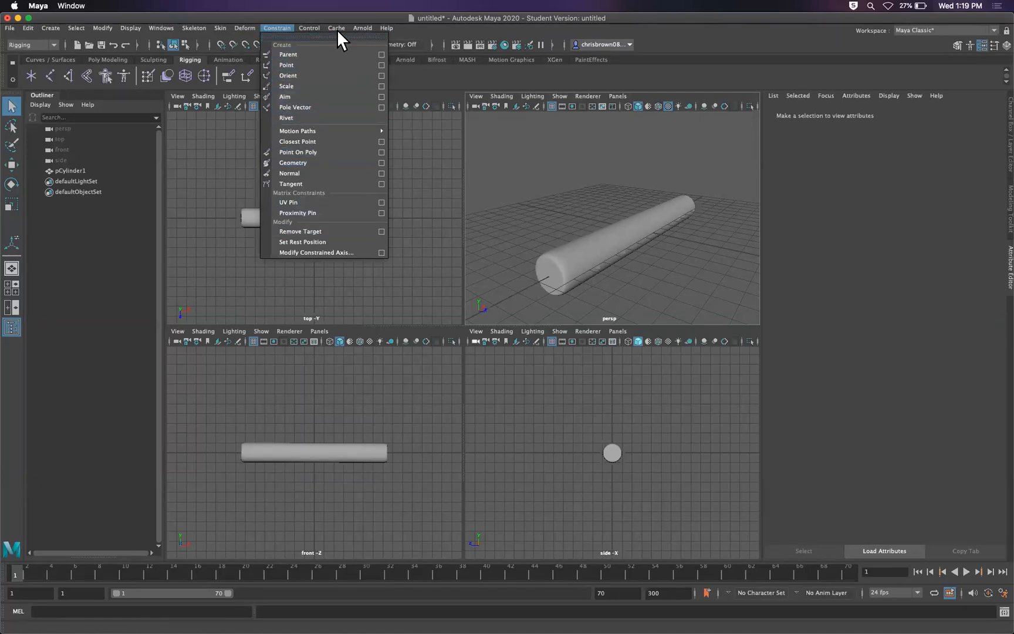
pyautogui.click(309, 28)
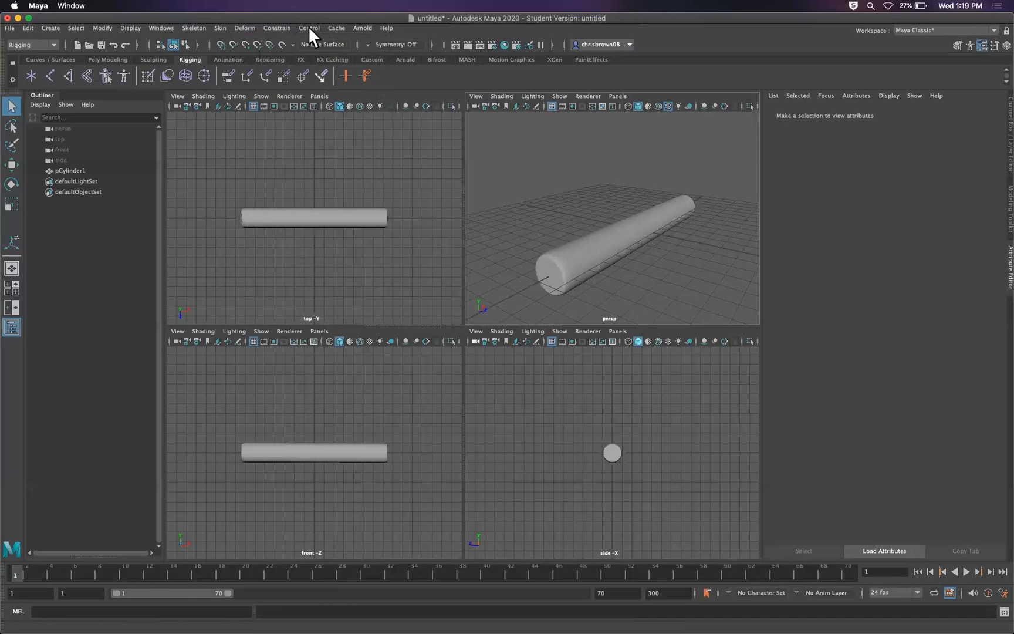
pyautogui.click(308, 27)
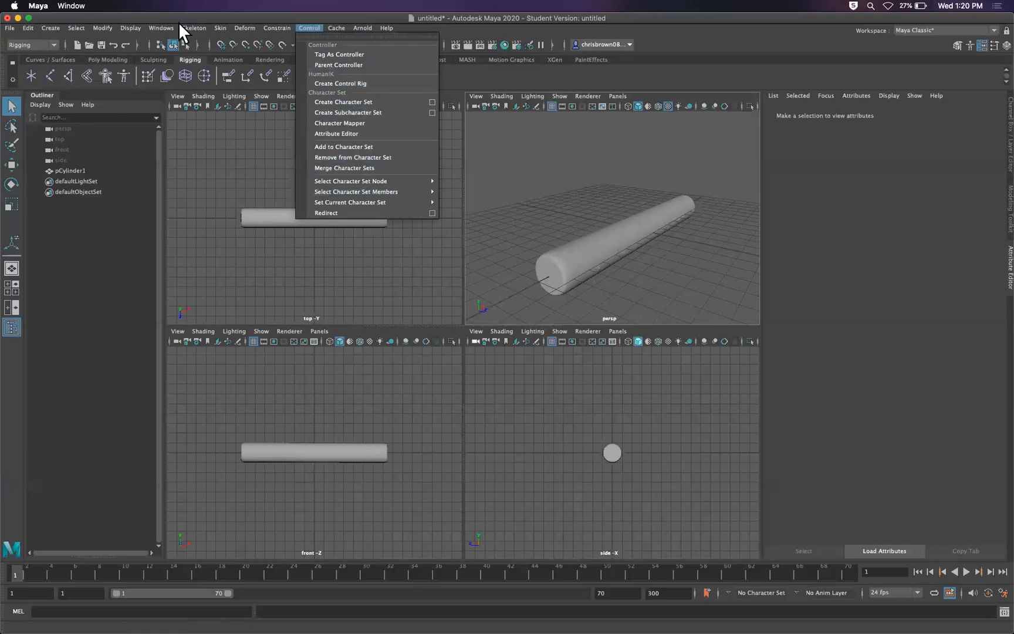
pyautogui.click(260, 169)
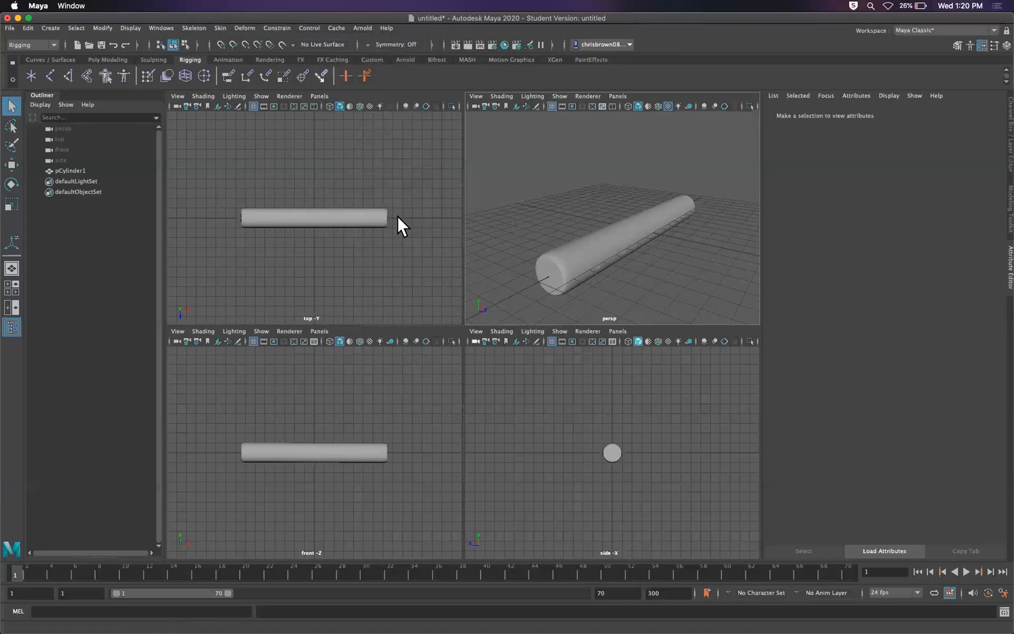
# Place a zigzag chain of four joints behind the cylinder in an enlarged top view, starting at about X -9.8, Z -6.4
pyautogui.click(49, 75)
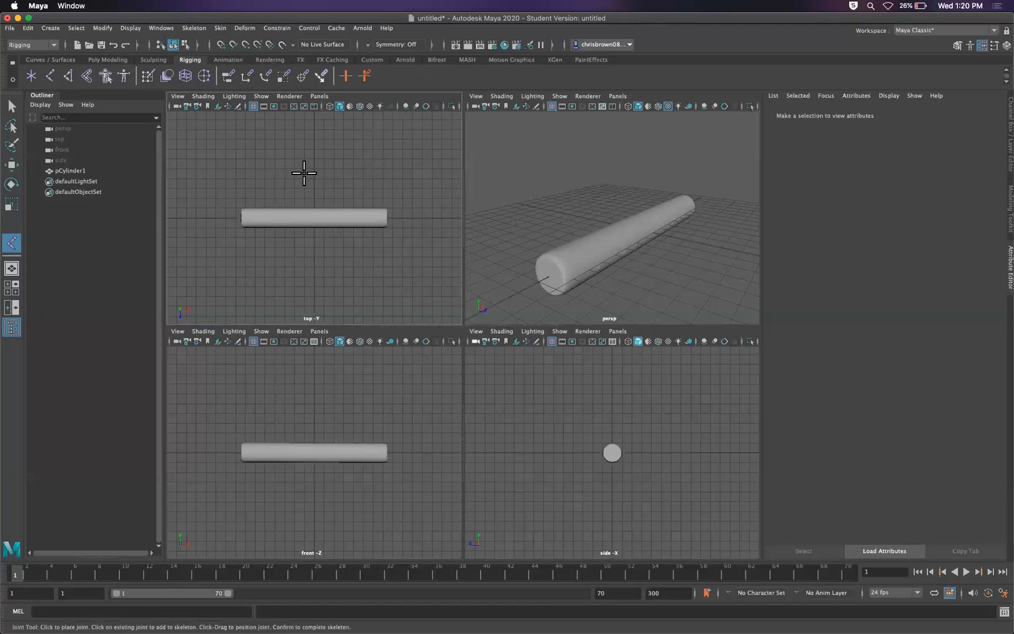
pyautogui.press('space')
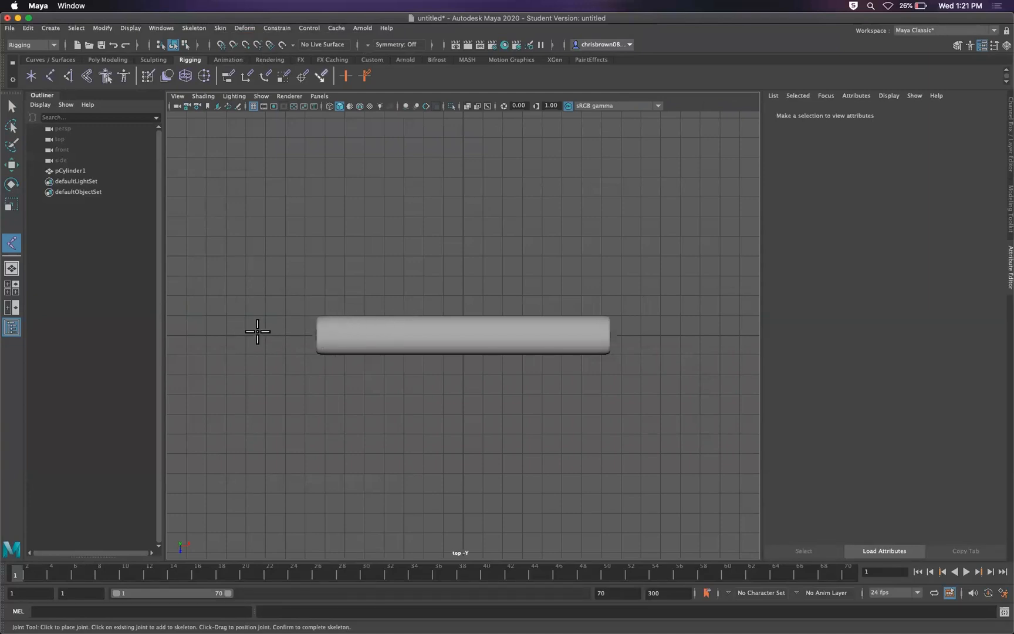
pyautogui.click(270, 210)
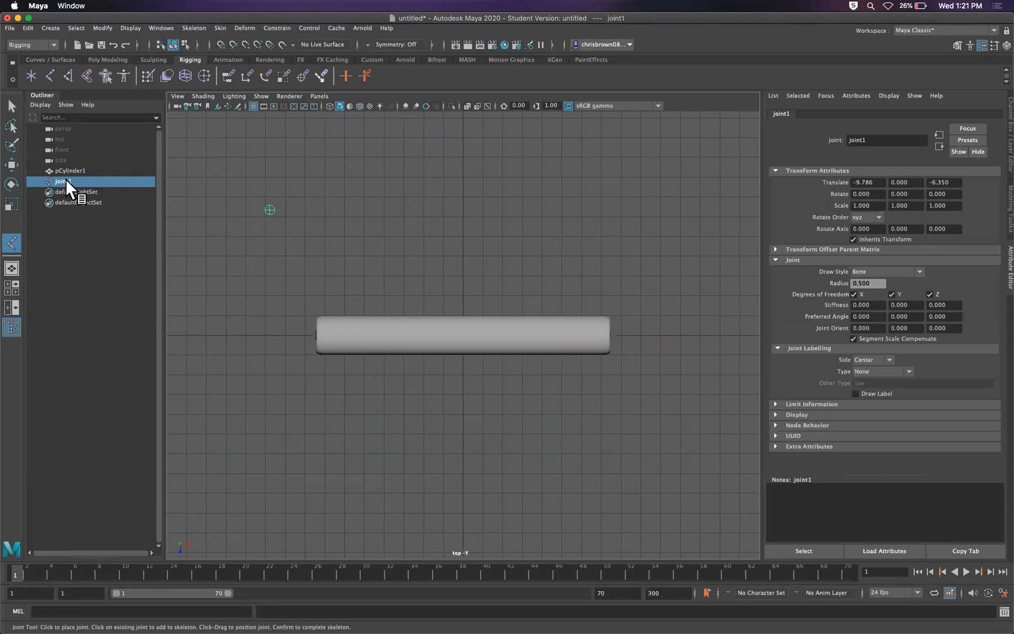
pyautogui.click(364, 251)
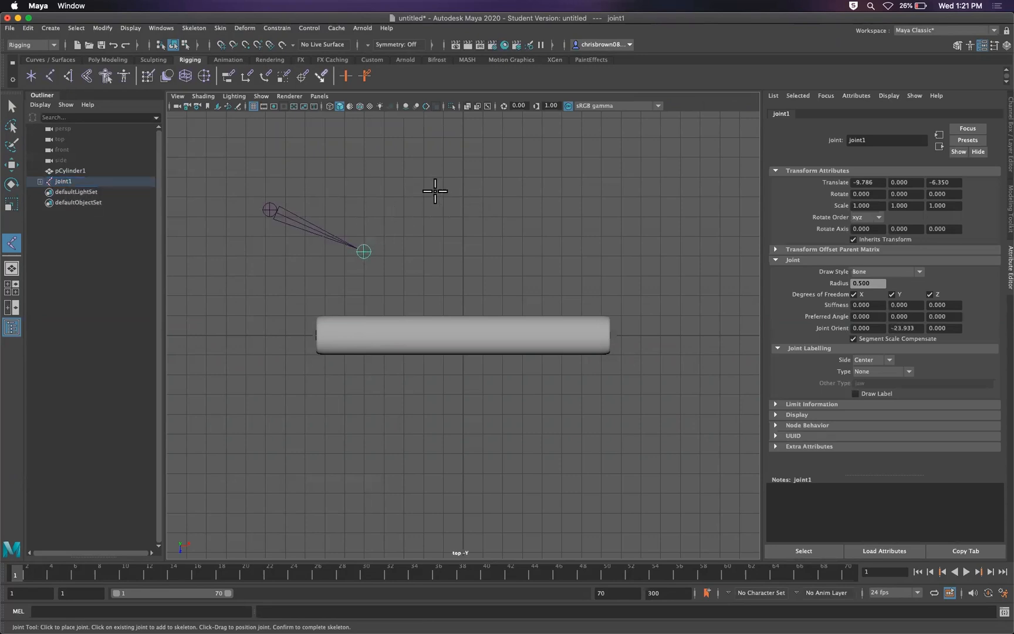
pyautogui.click(438, 194)
pyautogui.click(475, 142)
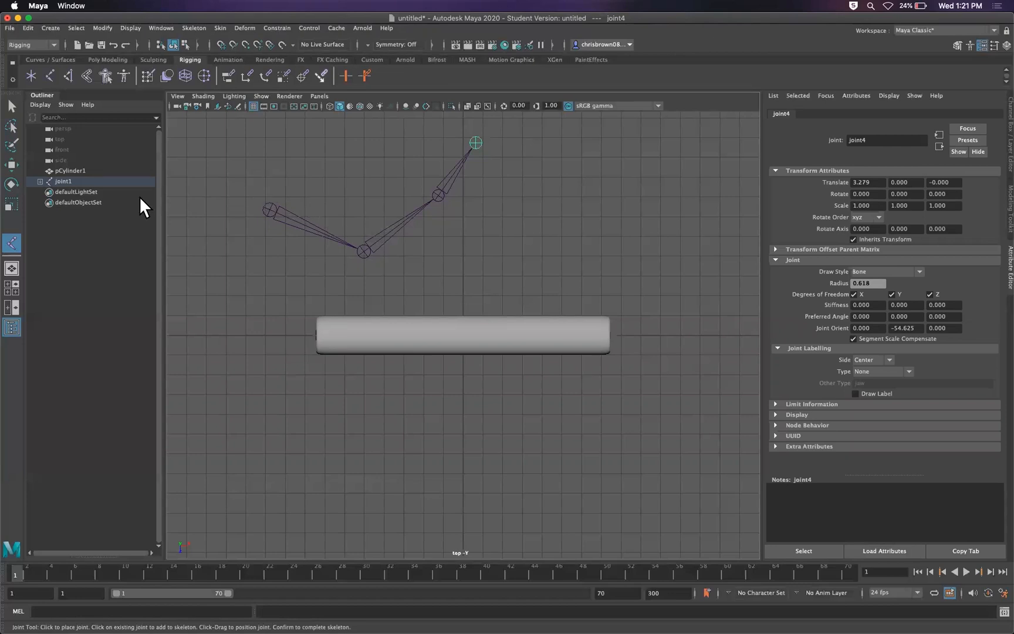
# Expand the joint hierarchy under joint1 in the Outliner down to joint4
pyautogui.click(36, 180)
pyautogui.click(46, 191)
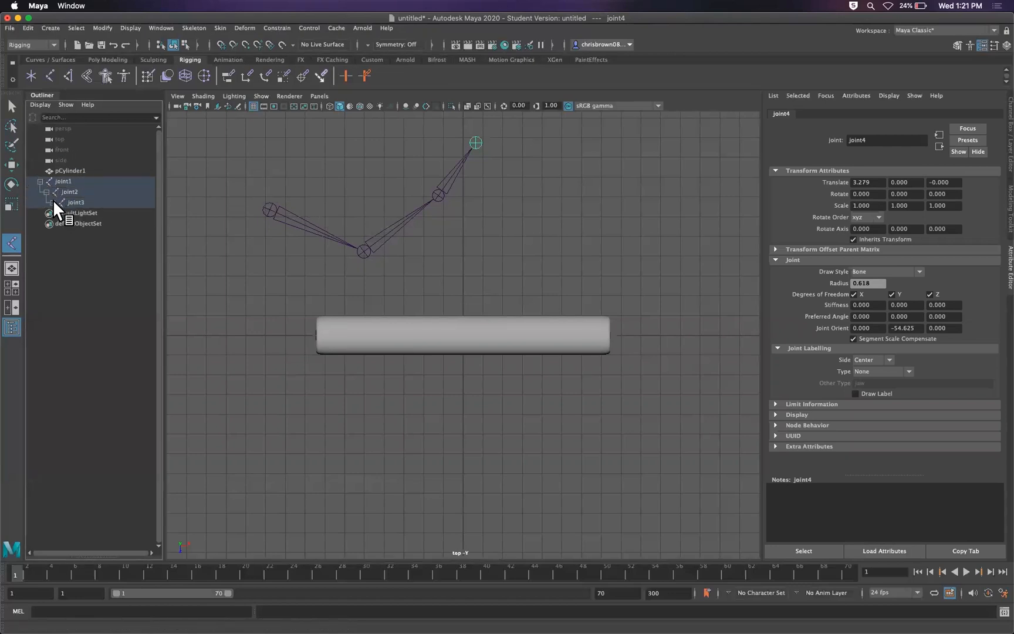
pyautogui.click(53, 201)
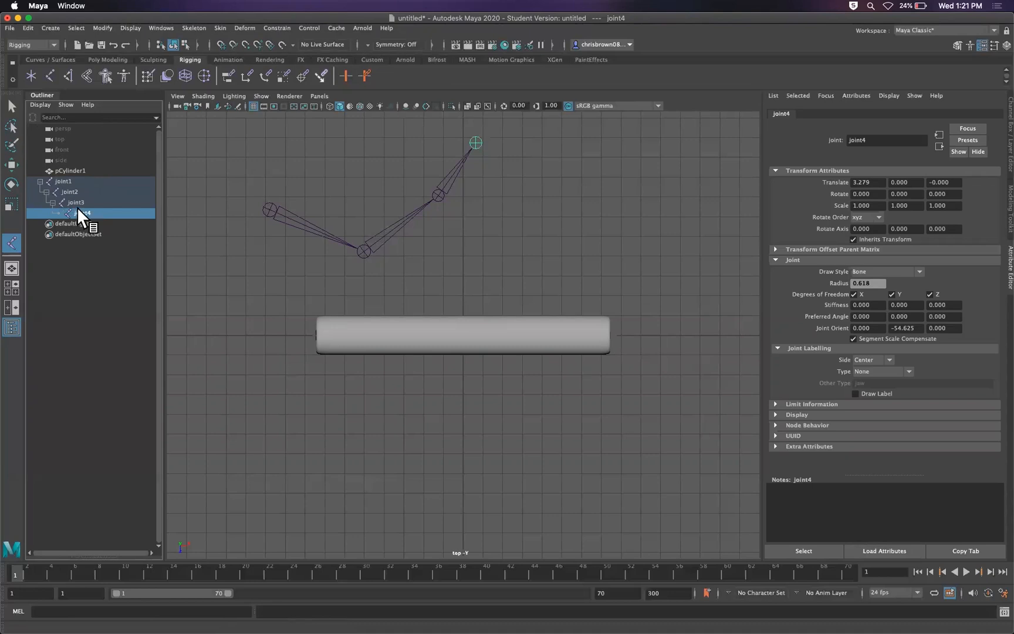
# Examine the attributes of joint1 through joint4 in the Attribute Editor and compare them with the Channel Box transforms
pyautogui.click(57, 179)
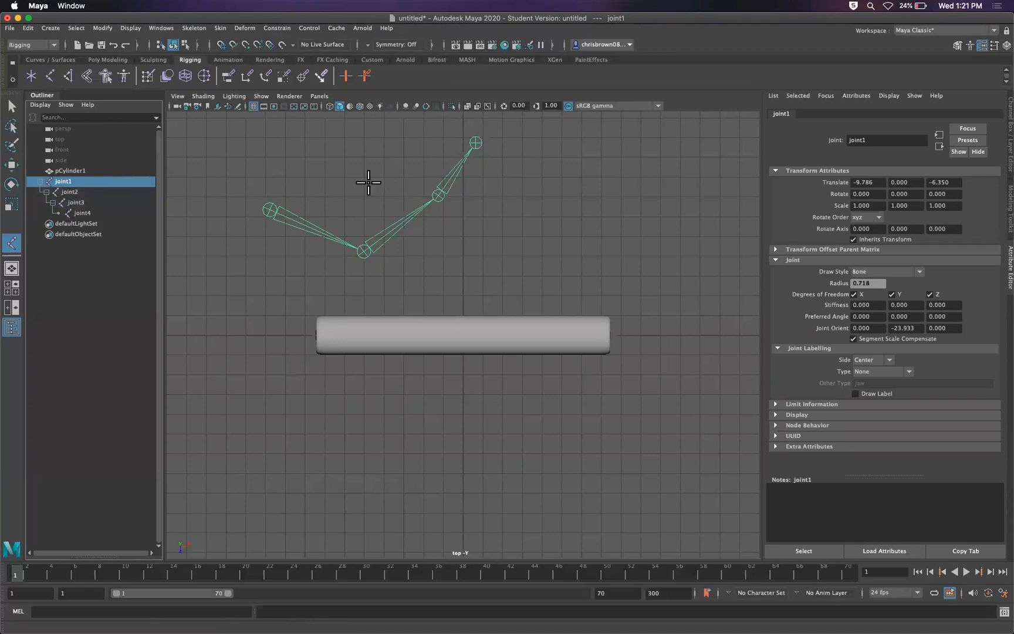
pyautogui.click(68, 191)
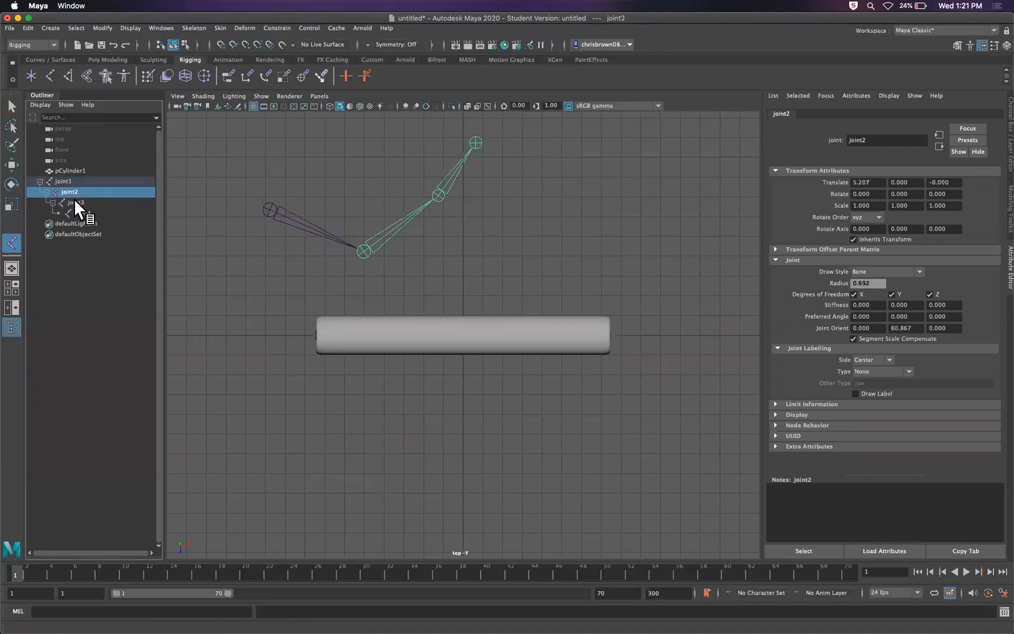
pyautogui.click(75, 201)
pyautogui.click(83, 213)
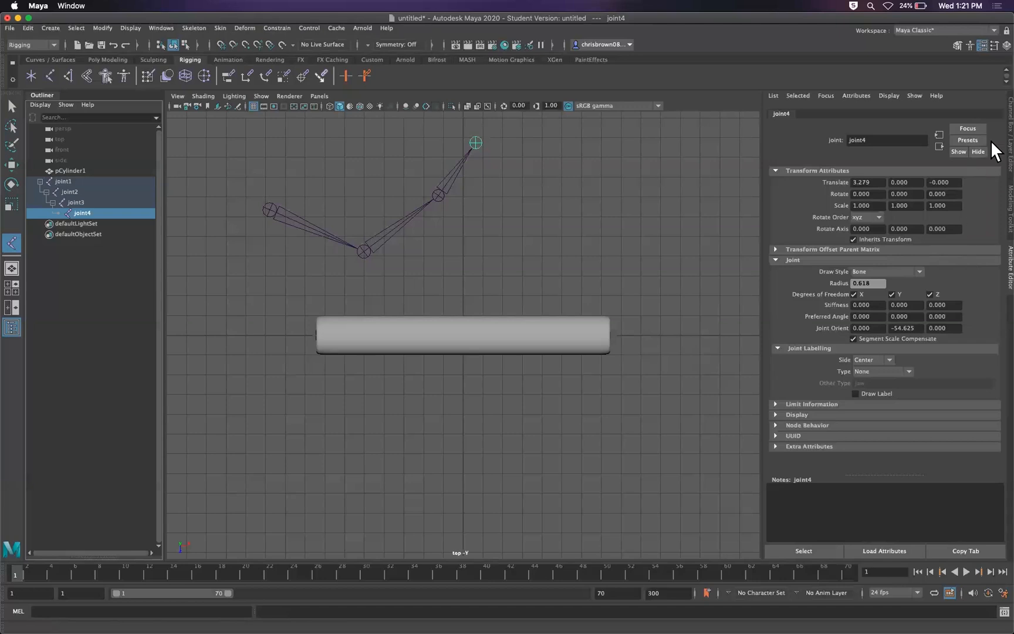
pyautogui.click(1009, 130)
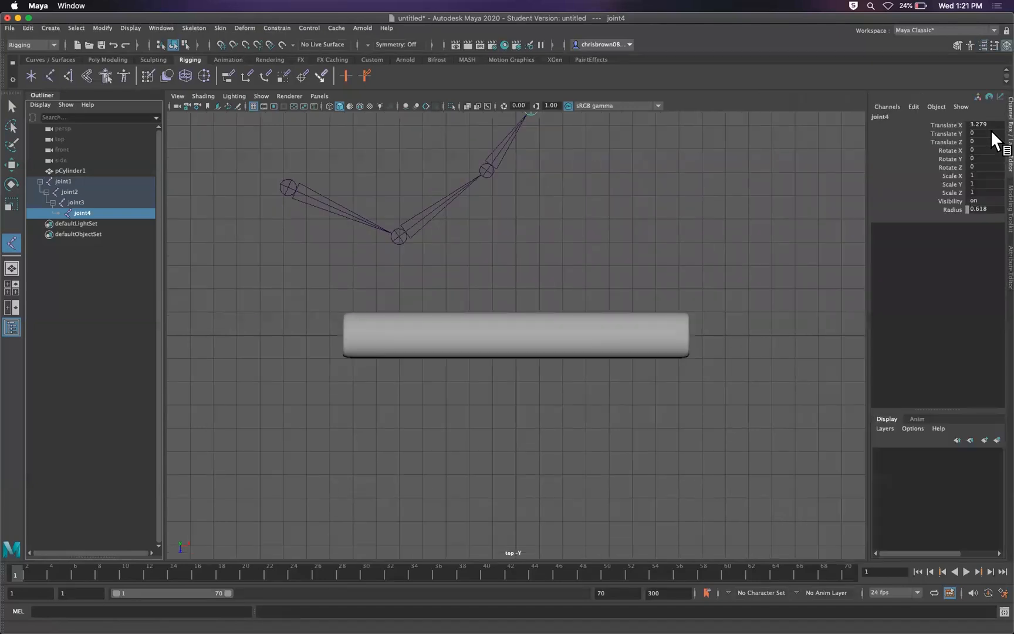
pyautogui.click(63, 182)
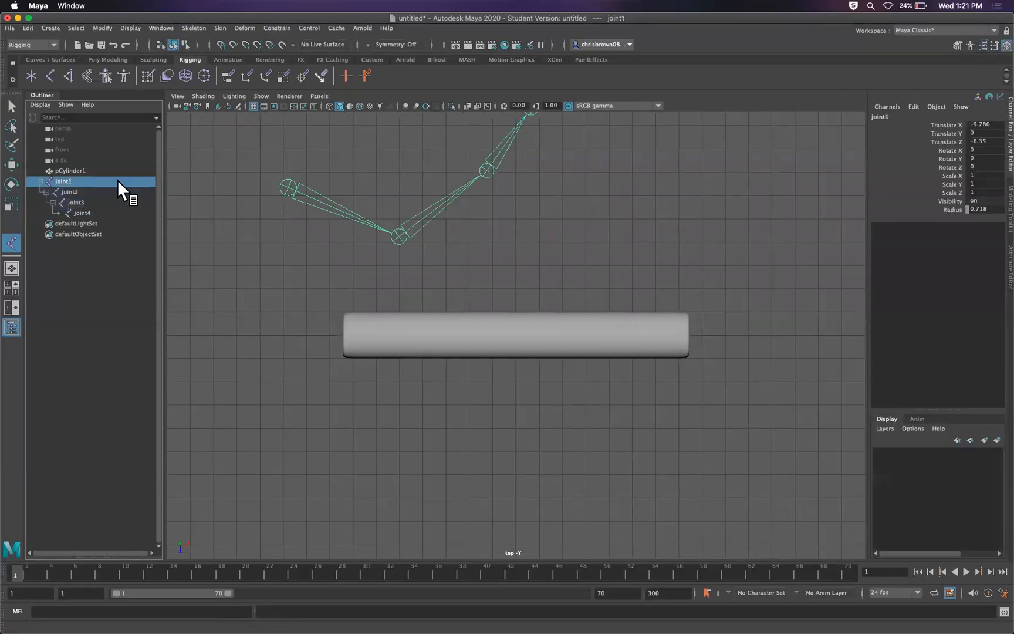
pyautogui.click(1009, 264)
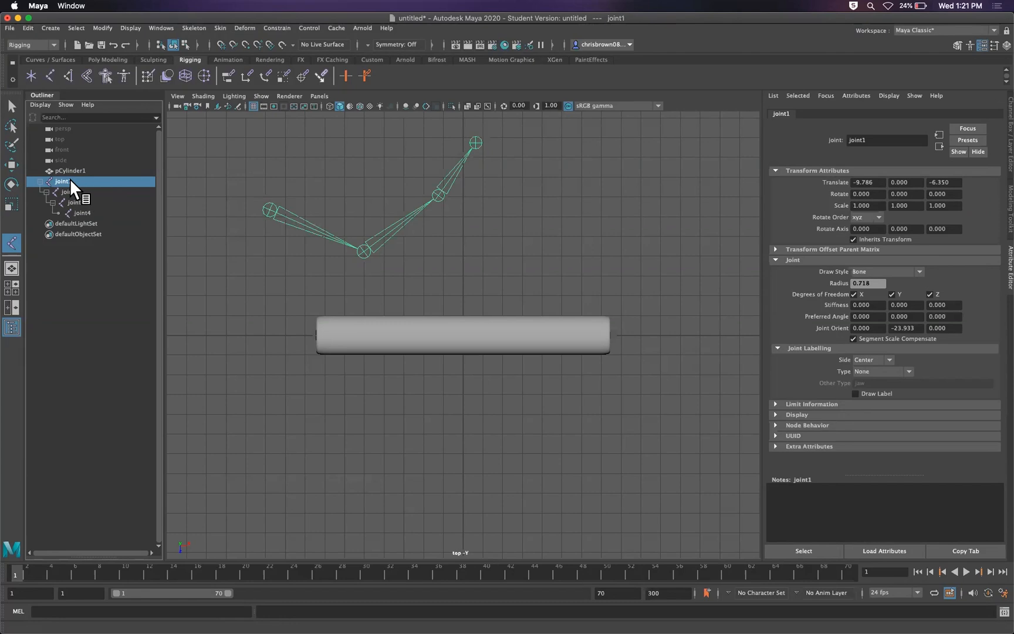
# Rotate joint1 to about 3.1 and joint3 to about -3.2 in Y, and swing joint2 so the chain flattens
pyautogui.click(11, 184)
pyautogui.moveTo(314, 212)
pyautogui.mouseDown()
pyautogui.moveTo(304, 193)
pyautogui.moveTo(312, 223)
pyautogui.moveTo(275, 256)
pyautogui.moveTo(322, 191)
pyautogui.moveTo(267, 259)
pyautogui.moveTo(327, 212)
pyautogui.mouseUp()
pyautogui.click(367, 241)
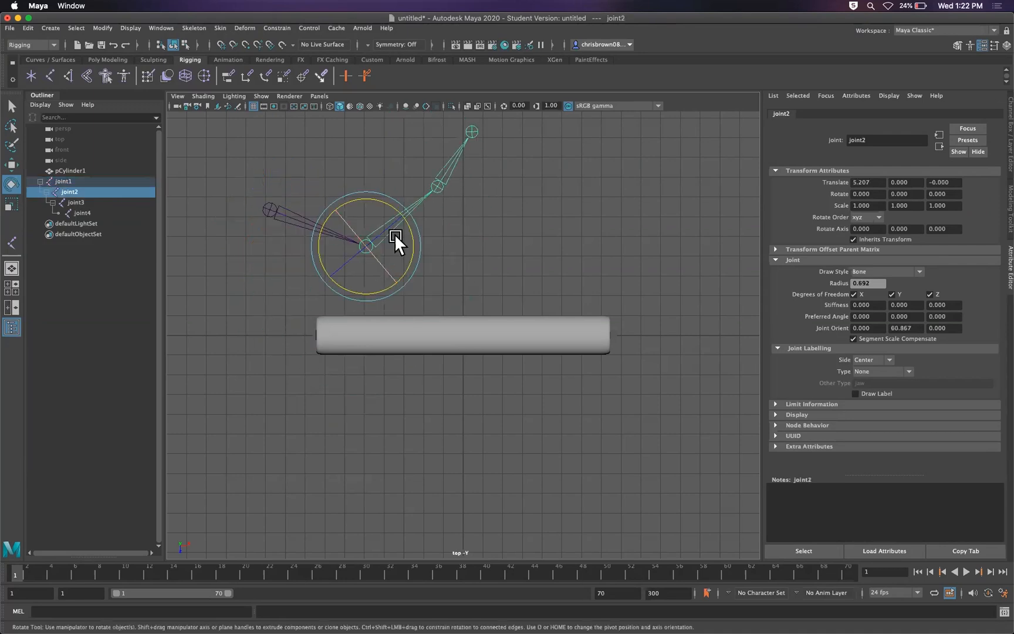
pyautogui.moveTo(413, 230); pyautogui.dragTo(563, 226)
pyautogui.click(470, 236)
pyautogui.click(523, 218)
pyautogui.click(458, 240)
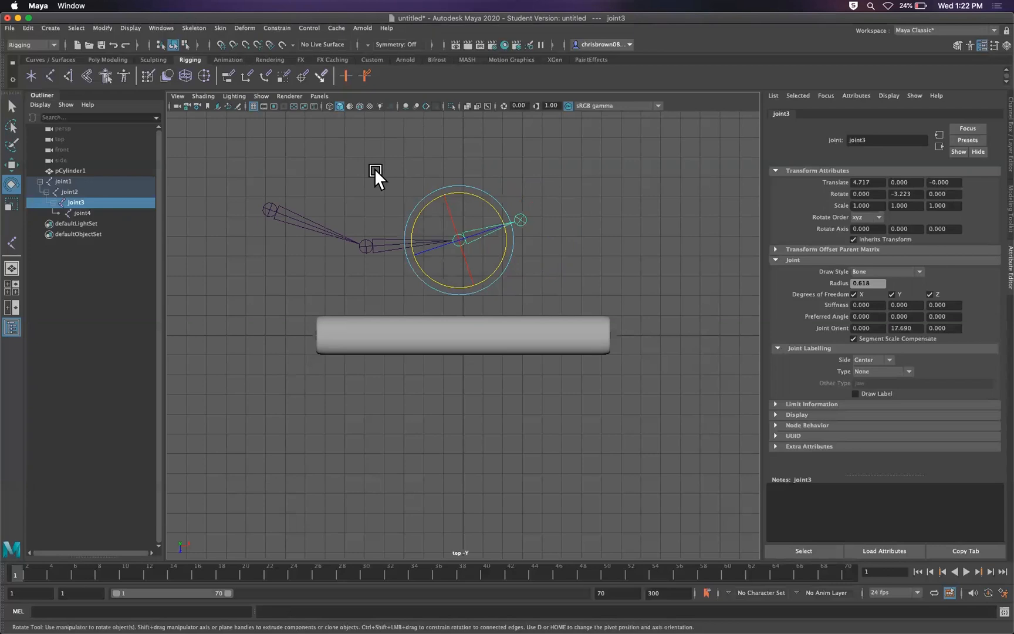
# Move joint1 to about X -8.6, Z -6.4, and reposition joint2 and joint3 to lengthen the first two bones
pyautogui.click(266, 205)
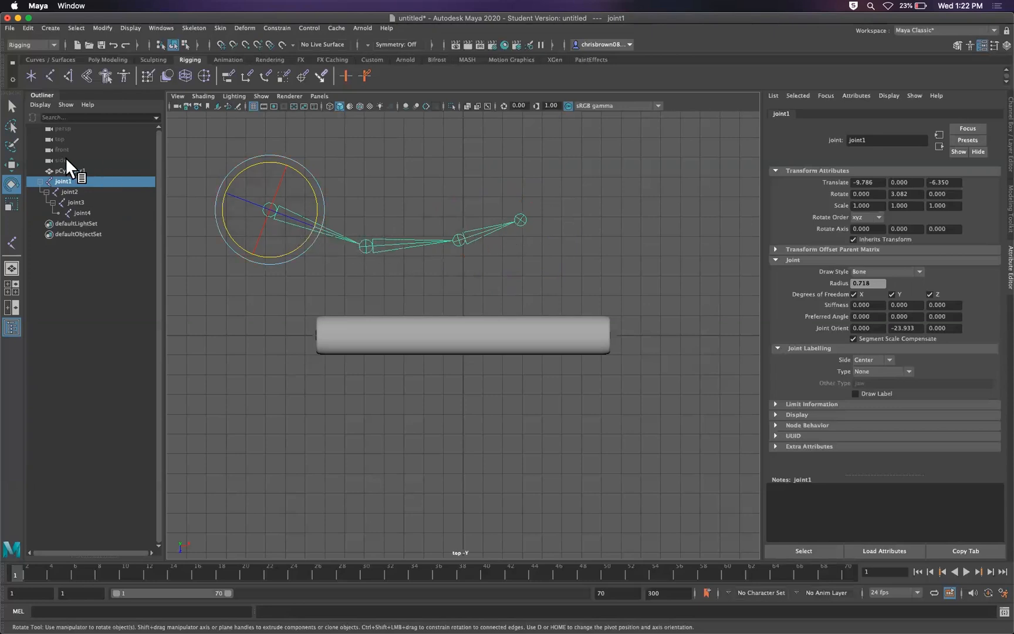
pyautogui.click(11, 163)
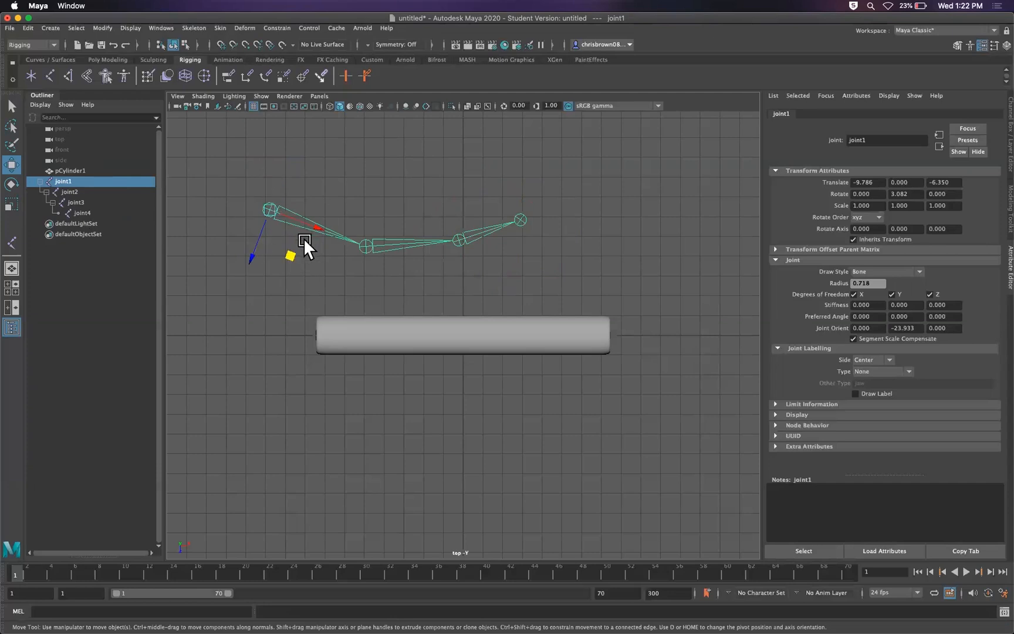
pyautogui.moveTo(290, 255); pyautogui.dragTo(386, 241)
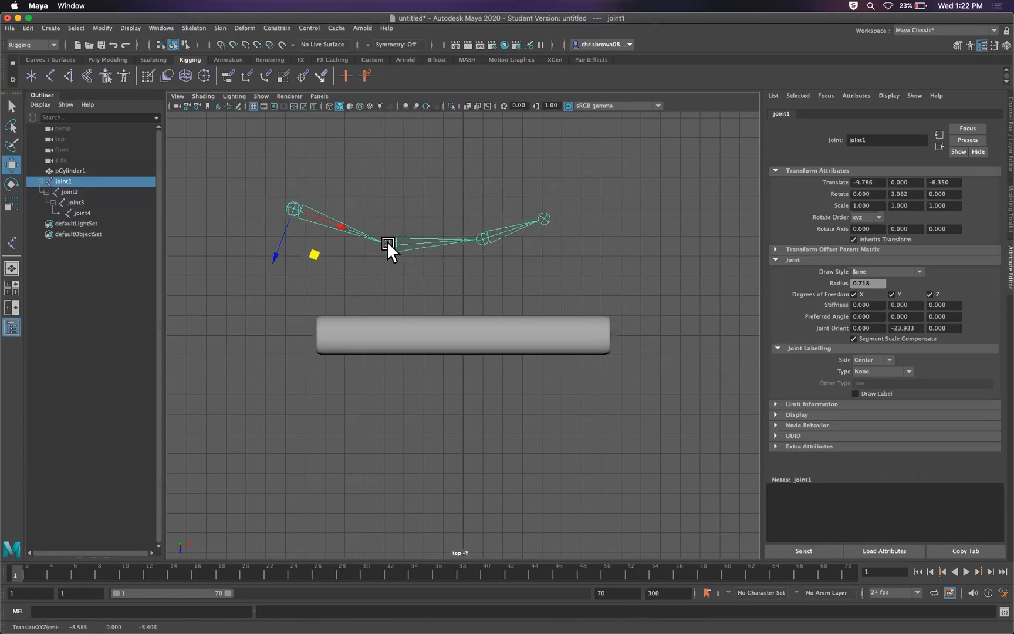
pyautogui.click(407, 240)
pyautogui.moveTo(430, 276); pyautogui.dragTo(494, 240)
pyautogui.click(494, 241)
pyautogui.moveTo(538, 264)
pyautogui.mouseDown()
pyautogui.moveTo(518, 209)
pyautogui.moveTo(520, 276)
pyautogui.moveTo(490, 232)
pyautogui.moveTo(541, 195)
pyautogui.moveTo(562, 257)
pyautogui.moveTo(504, 288)
pyautogui.moveTo(617, 209)
pyautogui.moveTo(344, 224)
pyautogui.moveTo(551, 237)
pyautogui.moveTo(537, 203)
pyautogui.moveTo(557, 253)
pyautogui.moveTo(508, 346)
pyautogui.moveTo(539, 262)
pyautogui.moveTo(528, 222)
pyautogui.moveTo(501, 212)
pyautogui.moveTo(537, 243)
pyautogui.moveTo(528, 270)
pyautogui.moveTo(547, 274)
pyautogui.mouseUp()
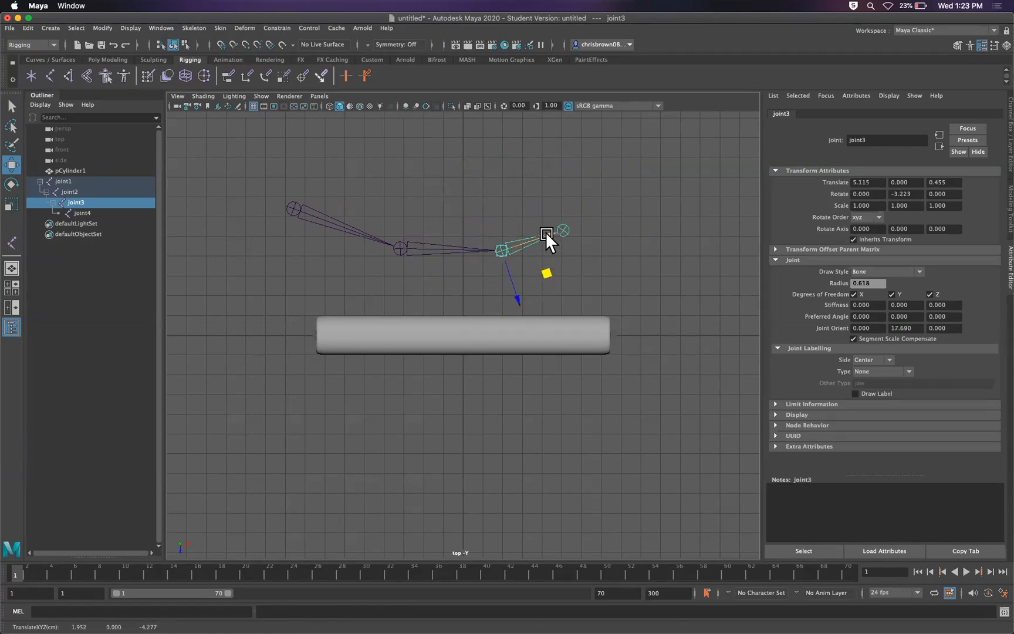
# Swing the whole chain from joint1, leaving its Y rotation at about 6.4, and clear the selection
pyautogui.click(295, 209)
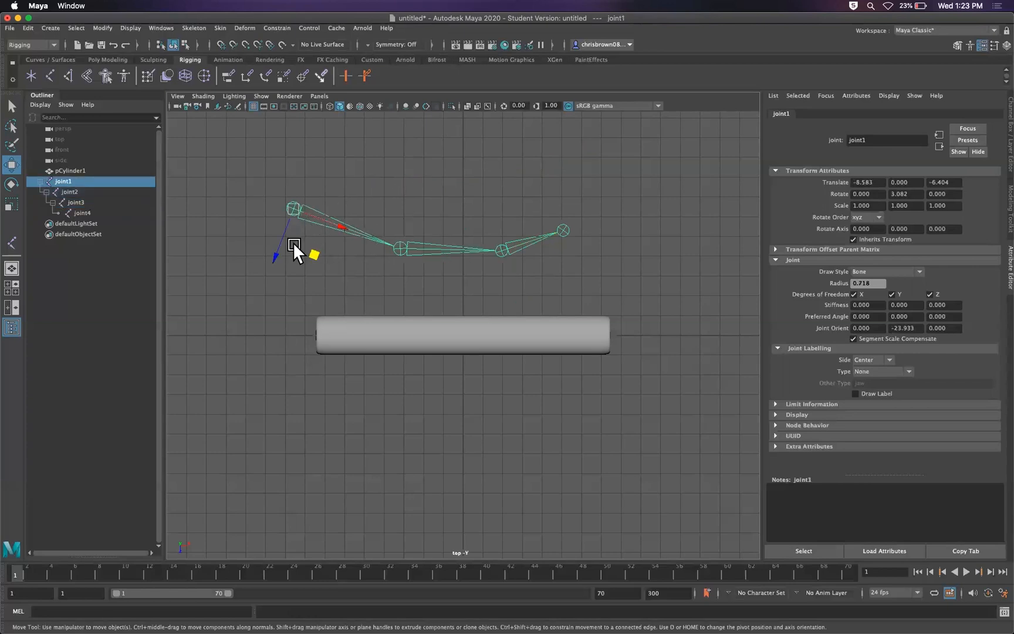
pyautogui.click(11, 184)
pyautogui.moveTo(338, 227); pyautogui.dragTo(464, 187)
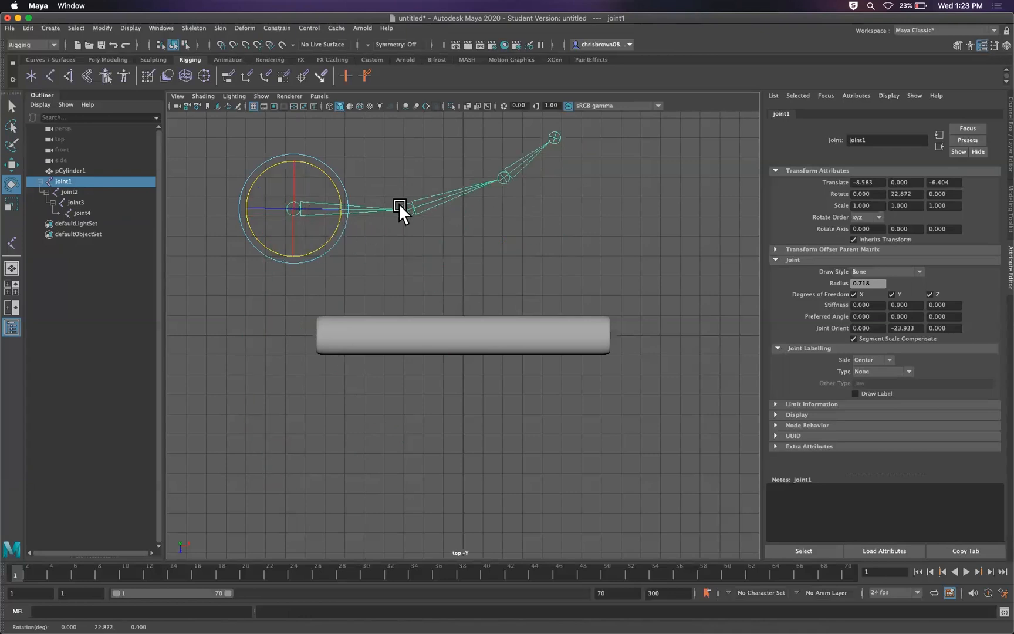
pyautogui.moveTo(333, 226); pyautogui.dragTo(433, 208)
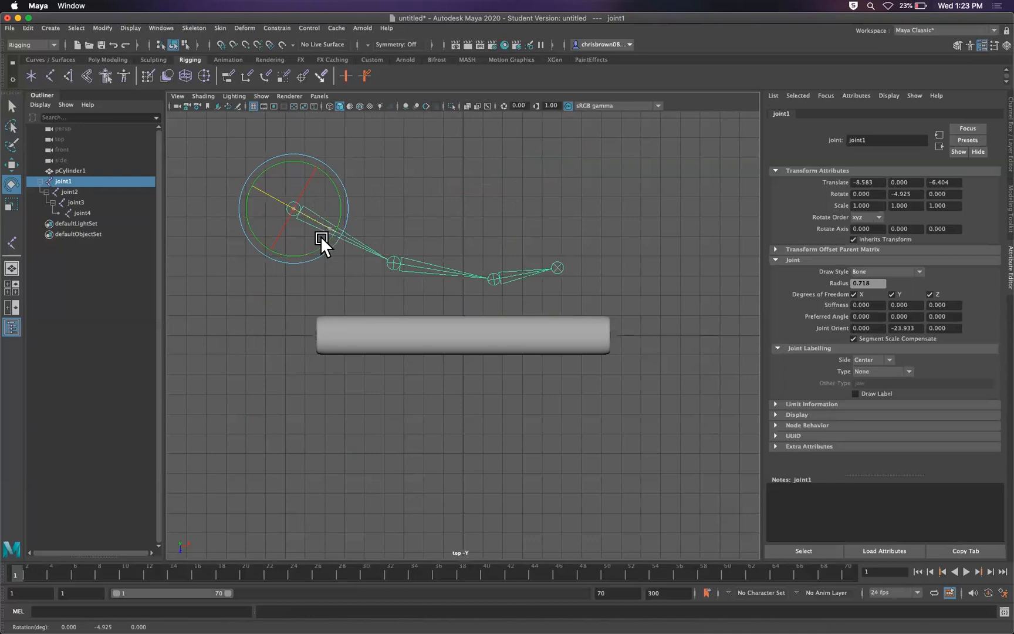
pyautogui.moveTo(332, 232); pyautogui.dragTo(349, 209)
pyautogui.click(11, 106)
pyautogui.click(430, 213)
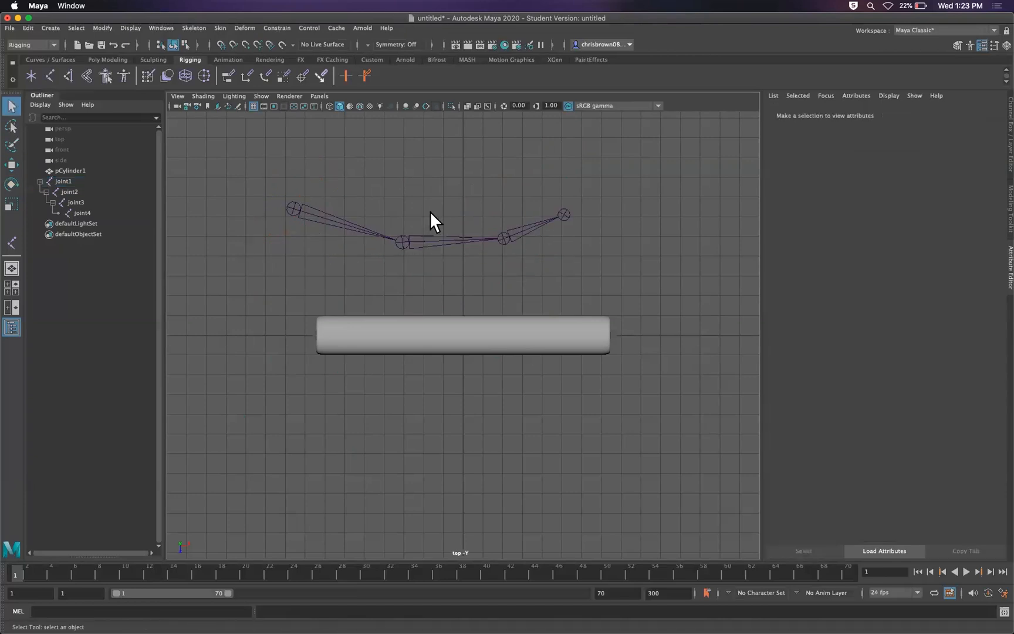
# Create an IK handle running from joint1 to joint4
pyautogui.click(434, 243)
pyautogui.click(358, 226)
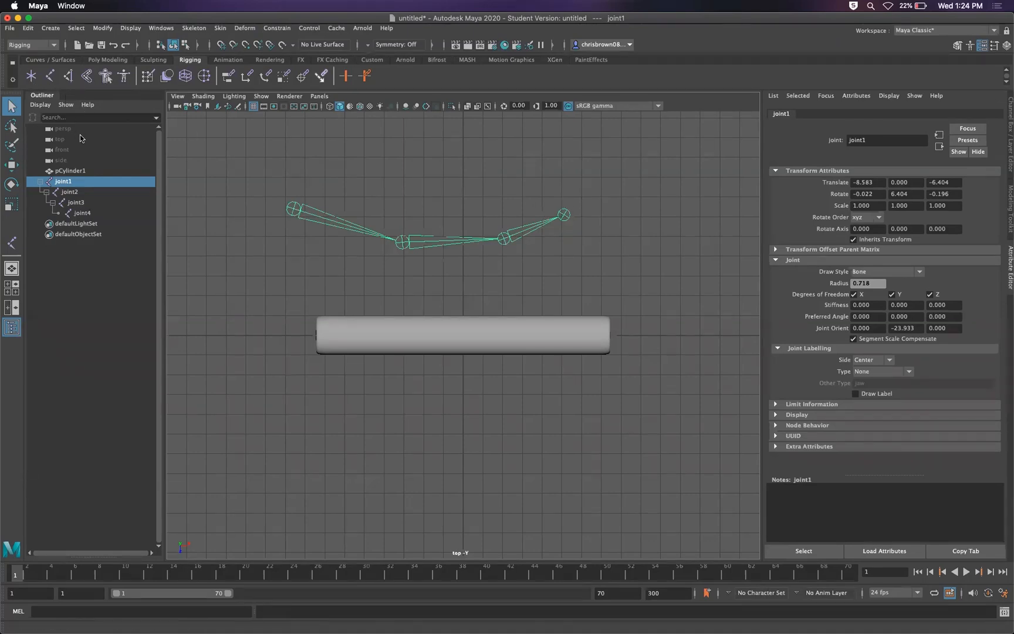
pyautogui.click(195, 27)
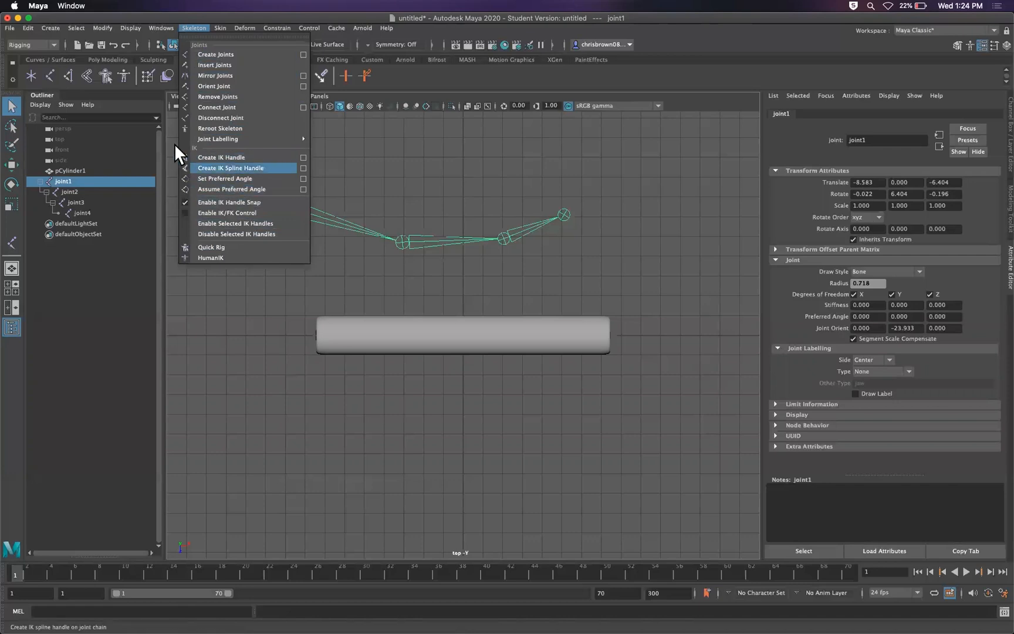
pyautogui.click(78, 83)
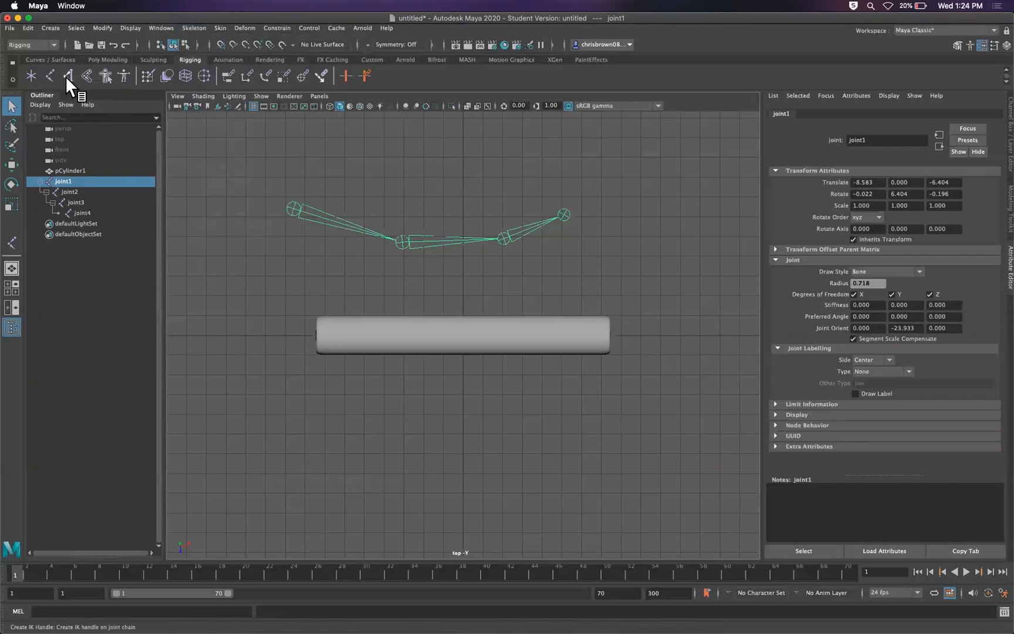
pyautogui.click(68, 75)
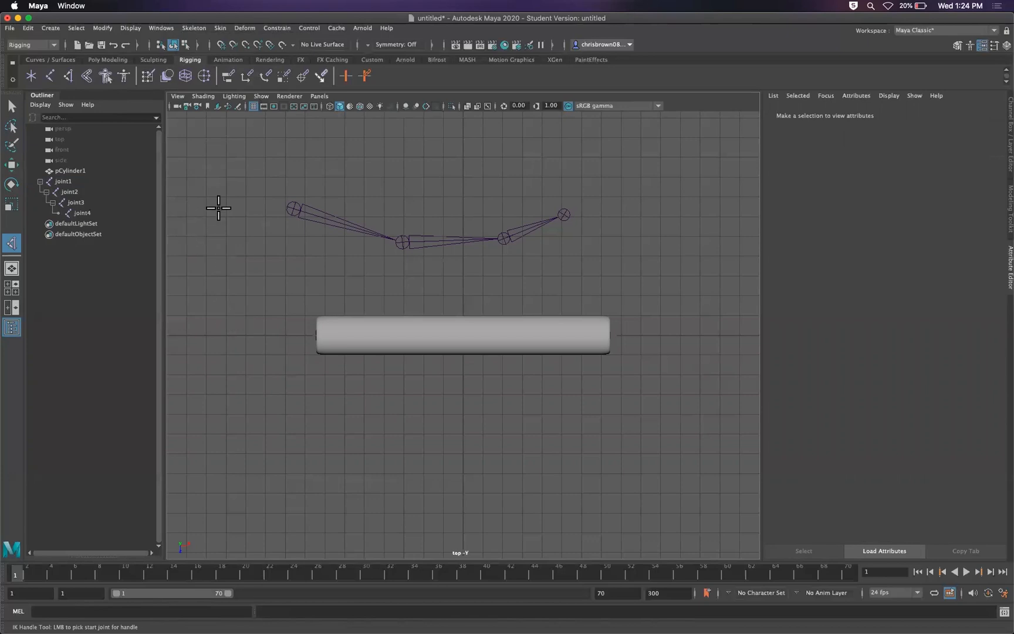
pyautogui.click(292, 208)
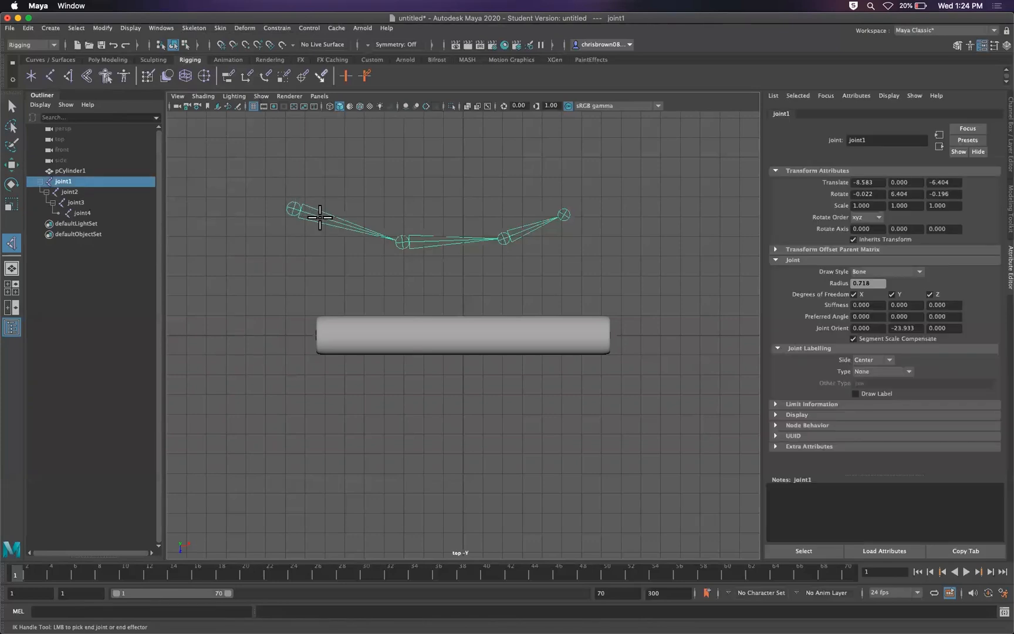
pyautogui.click(562, 217)
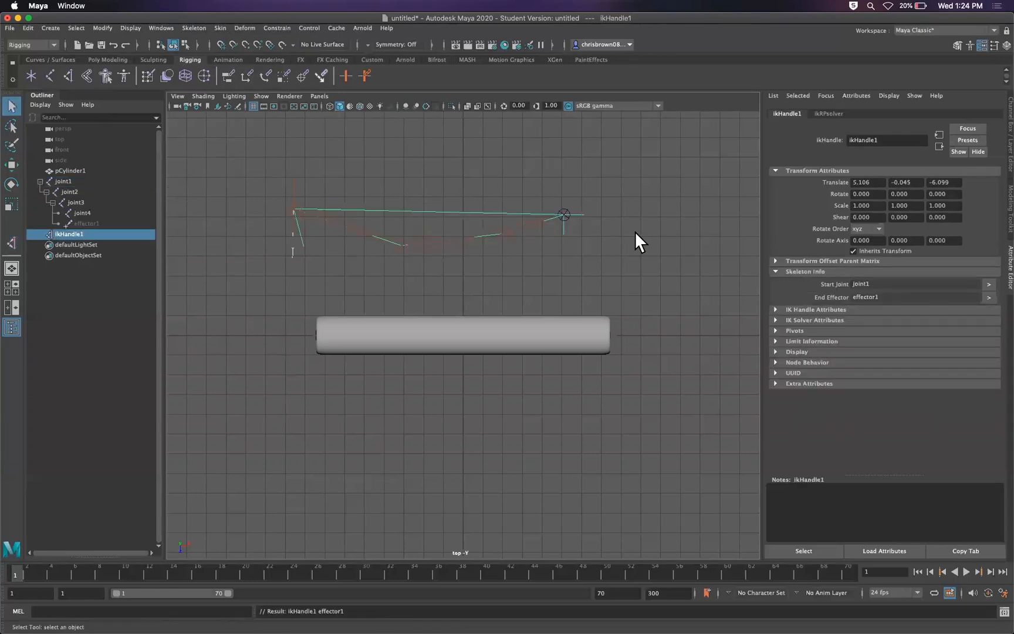
# Examine how the IK handle and joint hierarchy are arranged in the Outliner by selecting joint1, ikHandle1 and joint2
pyautogui.click(41, 182)
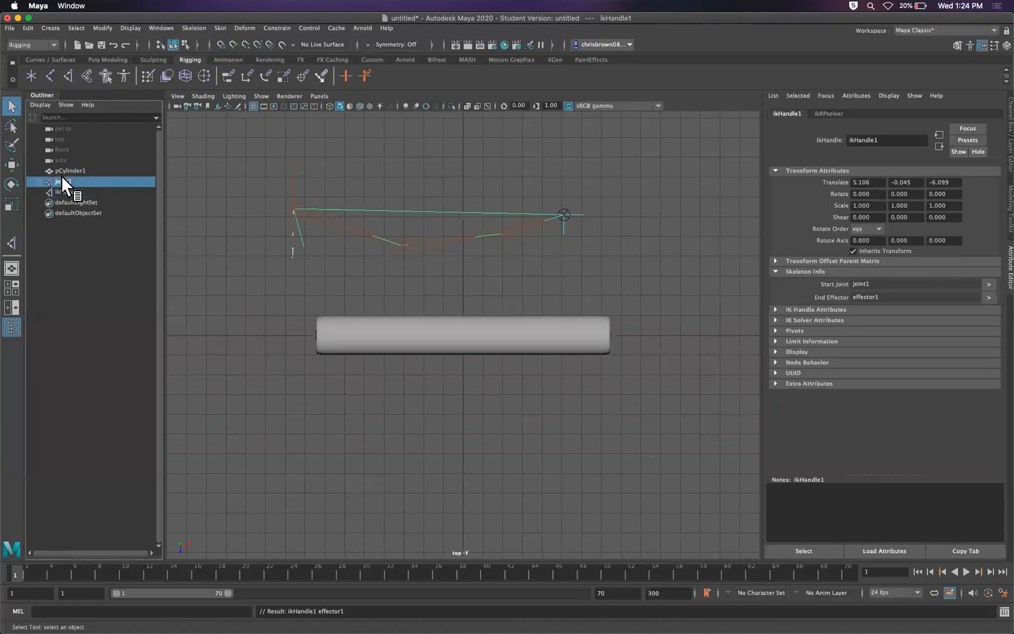
pyautogui.click(61, 181)
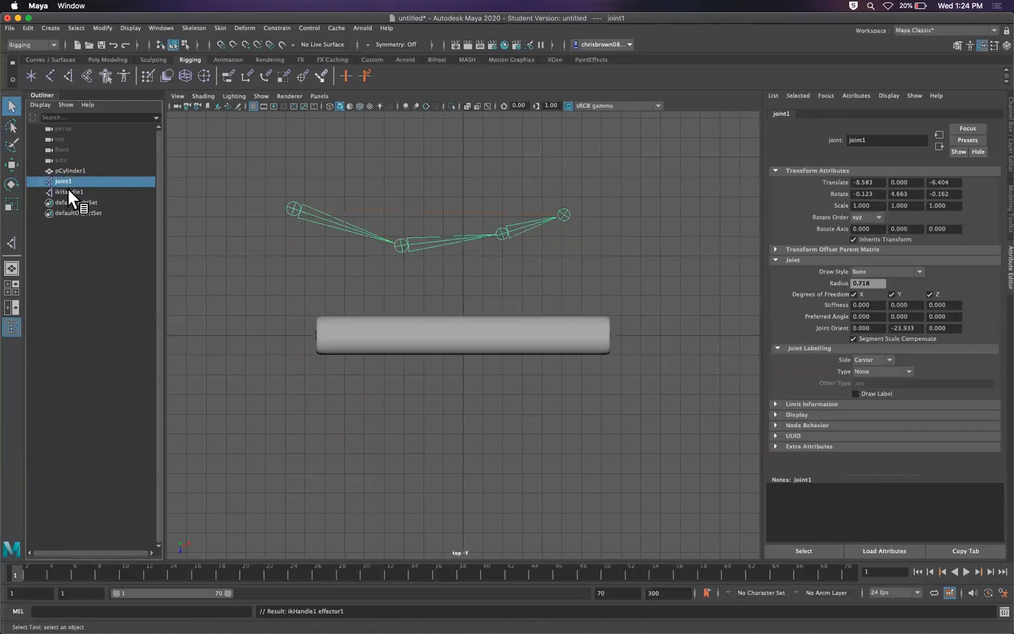
pyautogui.click(67, 191)
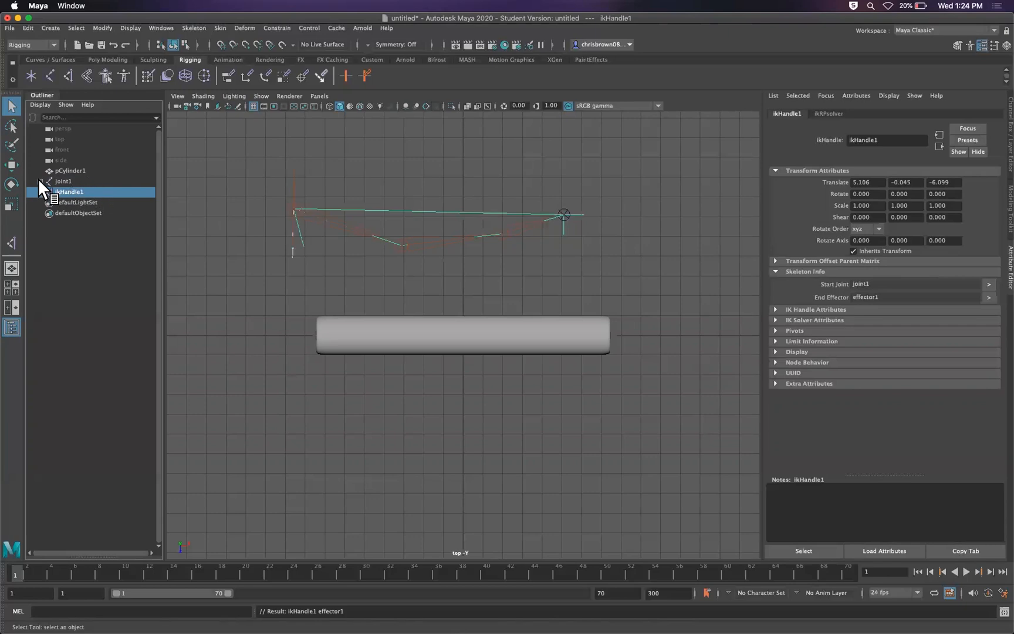
pyautogui.click(40, 181)
pyautogui.click(71, 193)
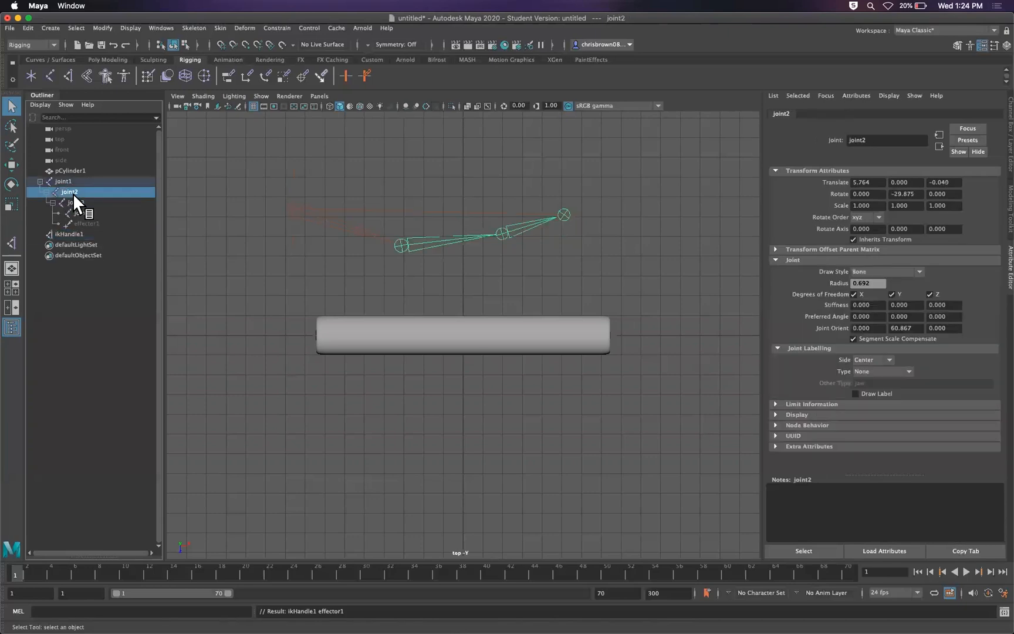
# Test rotating joint1 under IK control and shift the chain's root joint farther toward negative X
pyautogui.click(294, 208)
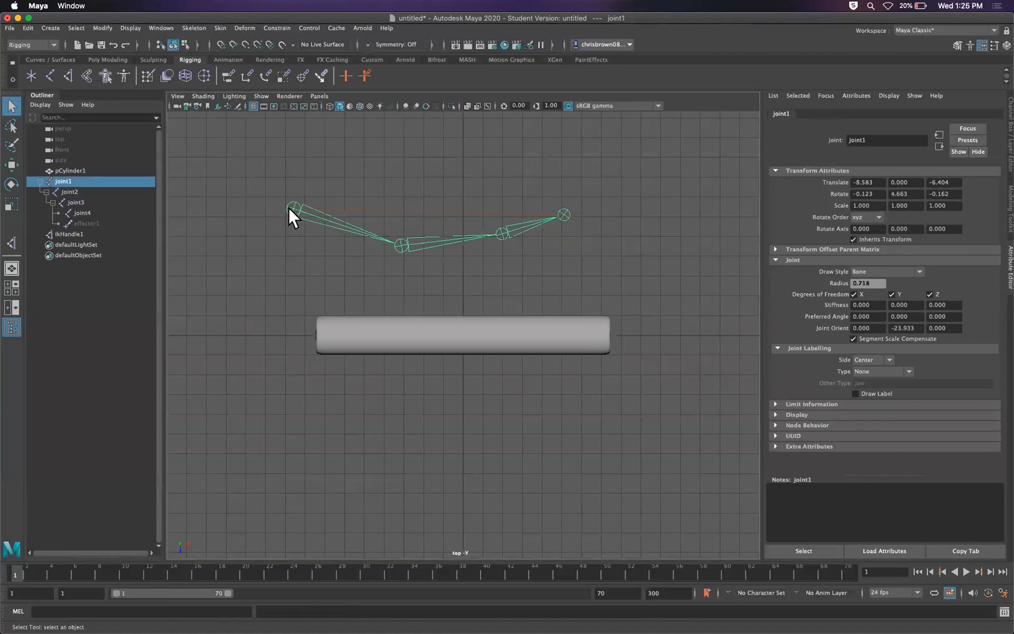
pyautogui.click(11, 184)
pyautogui.moveTo(344, 191); pyautogui.dragTo(265, 183)
pyautogui.click(11, 162)
pyautogui.moveTo(323, 249); pyautogui.dragTo(292, 253)
# Swing the chain with the IK handle and straighten it by placing the handle at about X 4.1, Z -6.2
pyautogui.click(528, 170)
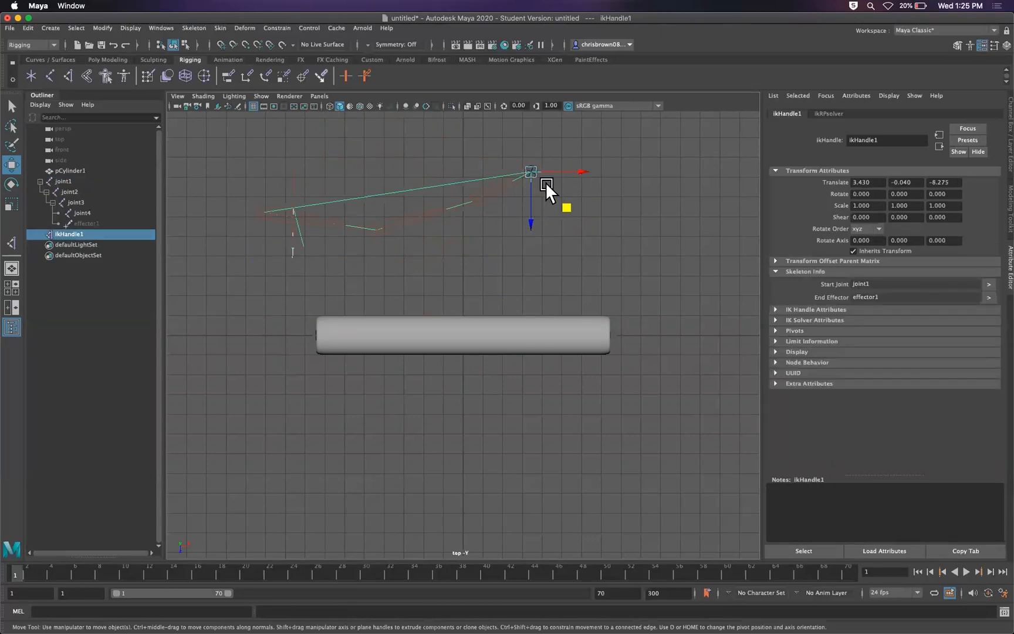
pyautogui.moveTo(566, 205); pyautogui.dragTo(569, 370)
pyautogui.click(543, 246)
pyautogui.click(470, 197)
pyautogui.moveTo(565, 290); pyautogui.dragTo(578, 245)
# Try to move the entire joint chain and its IK handle together, and undo that move
pyautogui.click(10, 106)
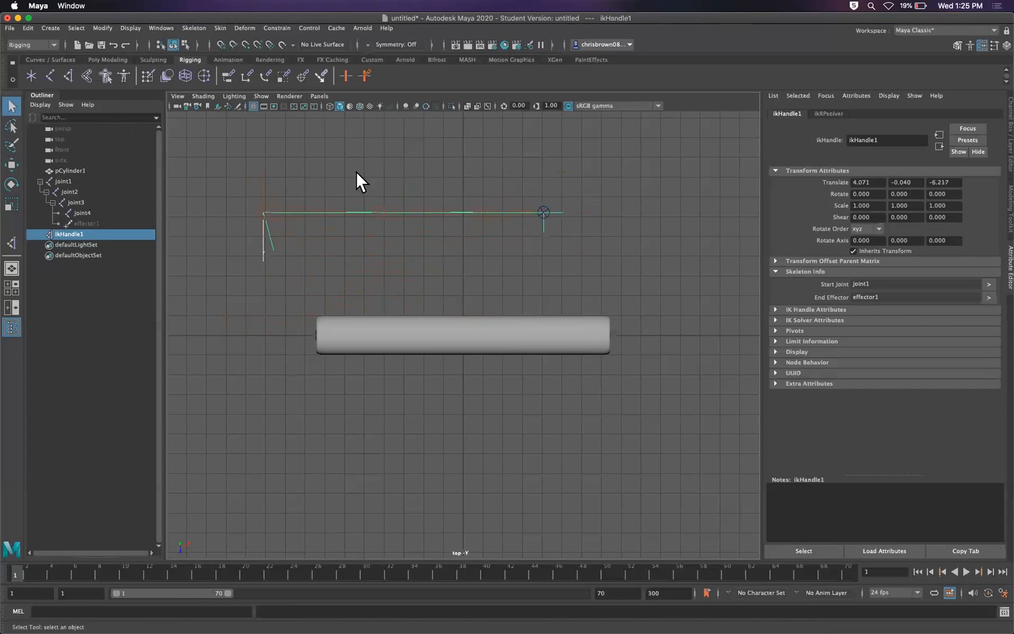
pyautogui.click(368, 194)
pyautogui.moveTo(222, 162); pyautogui.dragTo(643, 251)
pyautogui.keyDown('shift'); pyautogui.click(67, 181); pyautogui.keyUp('shift')
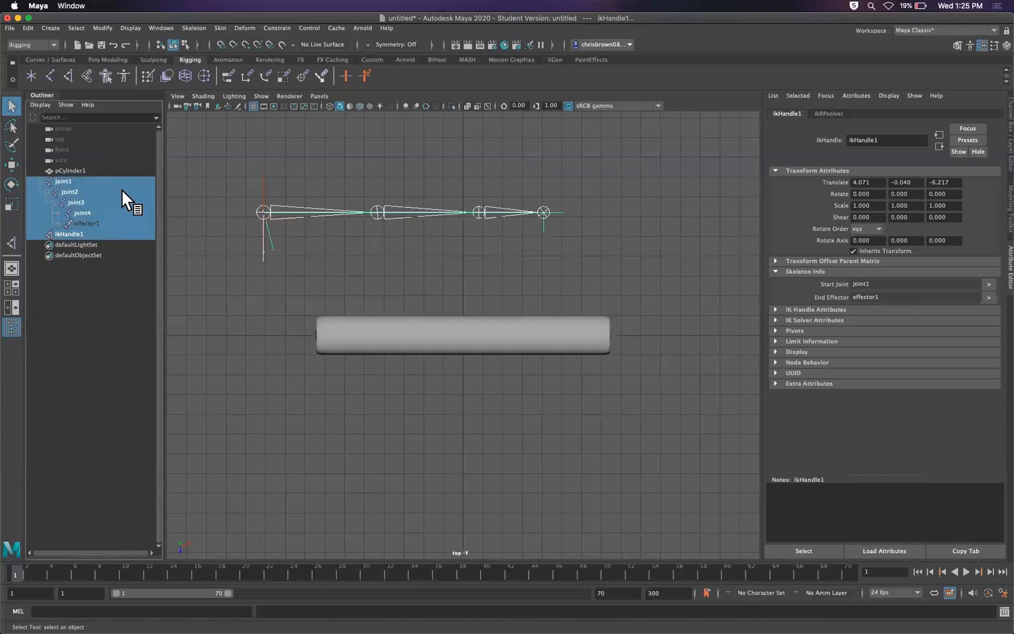
pyautogui.click(39, 181)
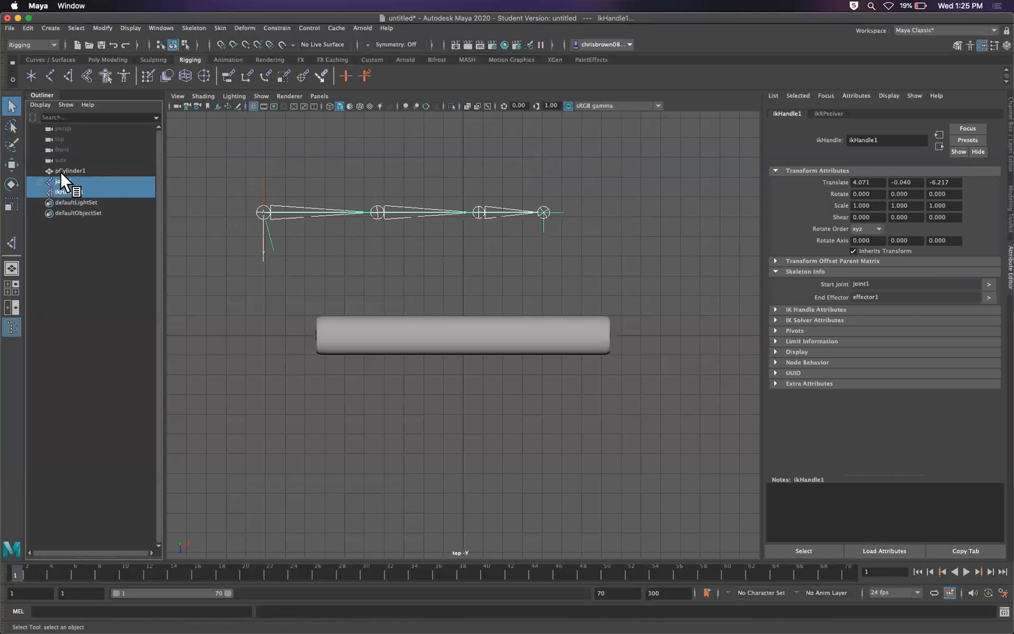
pyautogui.click(11, 163)
pyautogui.moveTo(585, 252); pyautogui.dragTo(512, 256)
pyautogui.hotkey('ctrl', 'z')
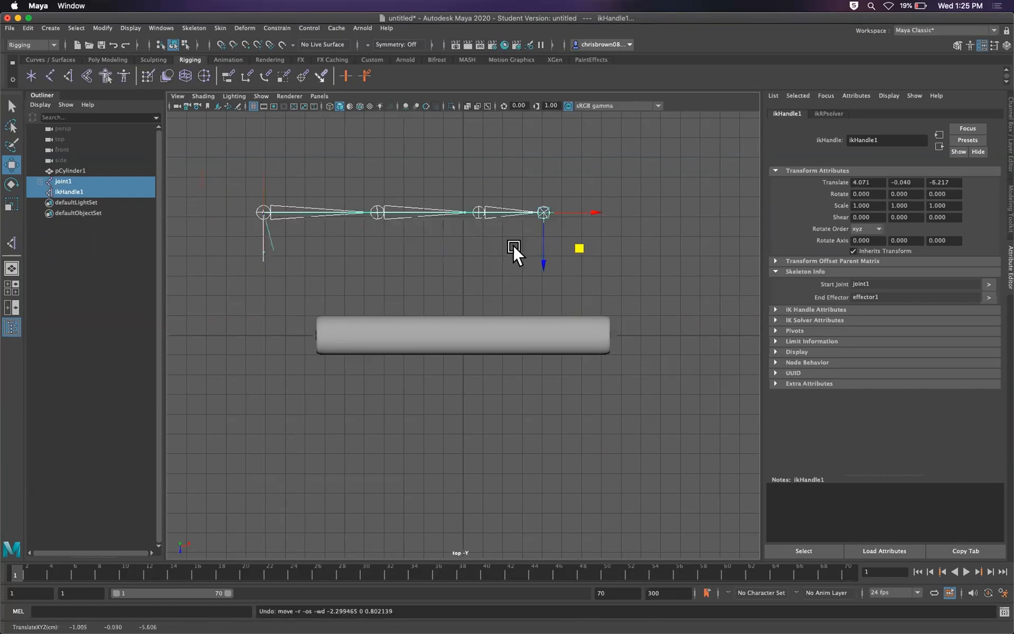
# Move joint1 into the cylinder's end at about X -6.9, Z -0.2, and display the four-view layout
pyautogui.keyDown('shift'); pyautogui.click(41, 181); pyautogui.keyUp('shift')
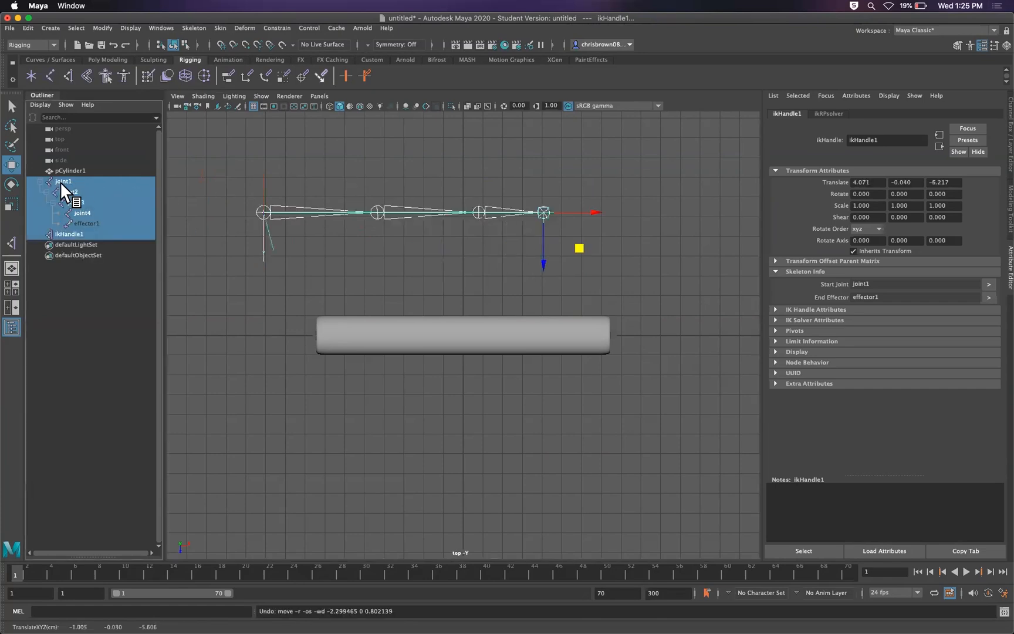
pyautogui.click(61, 181)
pyautogui.moveTo(306, 249); pyautogui.dragTo(357, 368)
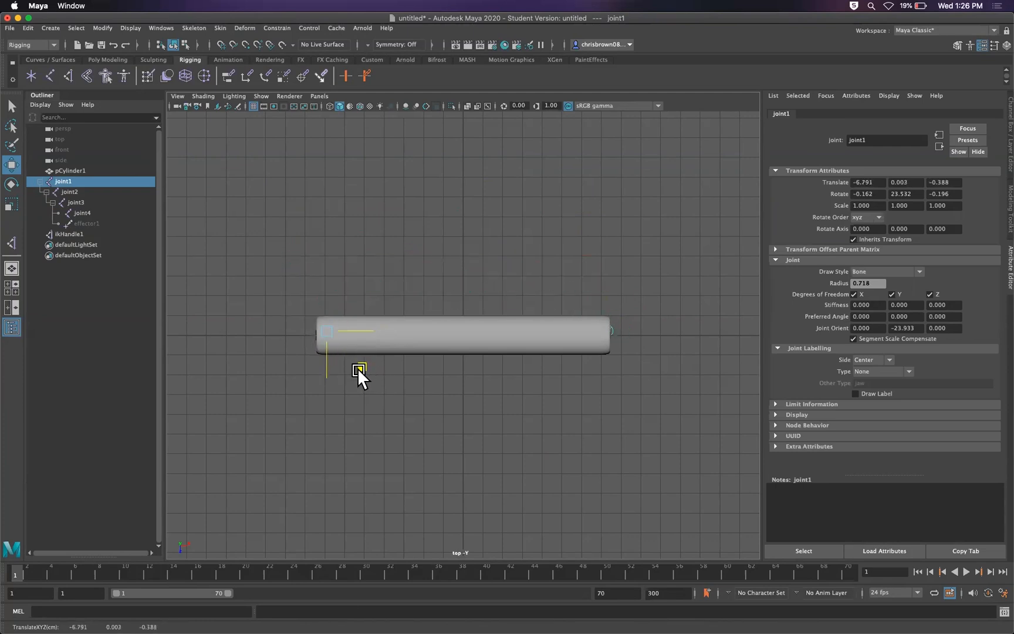
pyautogui.press('space')
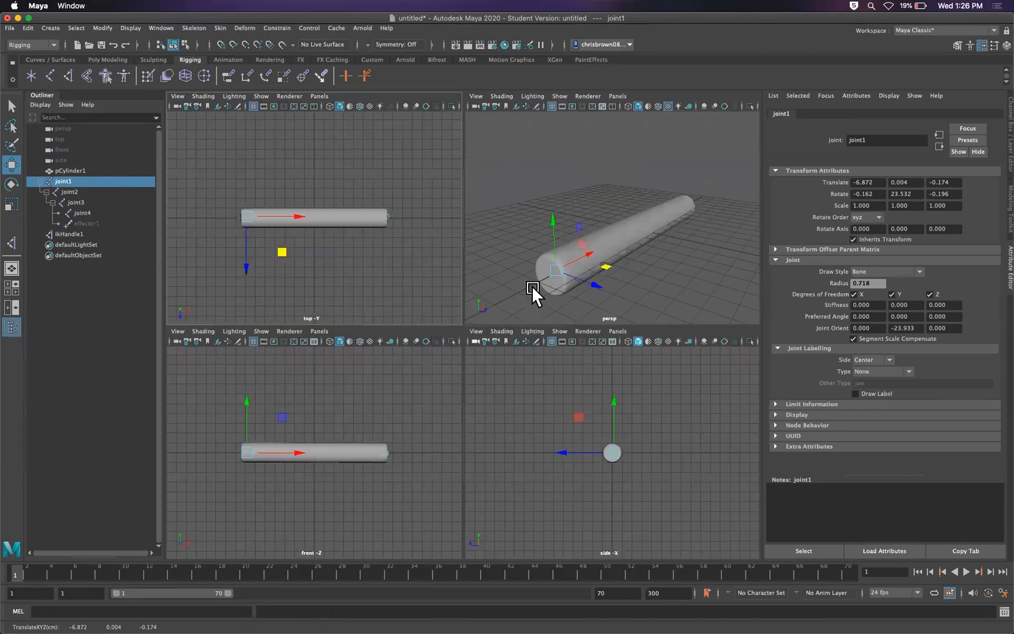
# Display the top view alone in wireframe so the joint chain inside the cylinder can be seen
pyautogui.moveTo(595, 285); pyautogui.dragTo(555, 242)
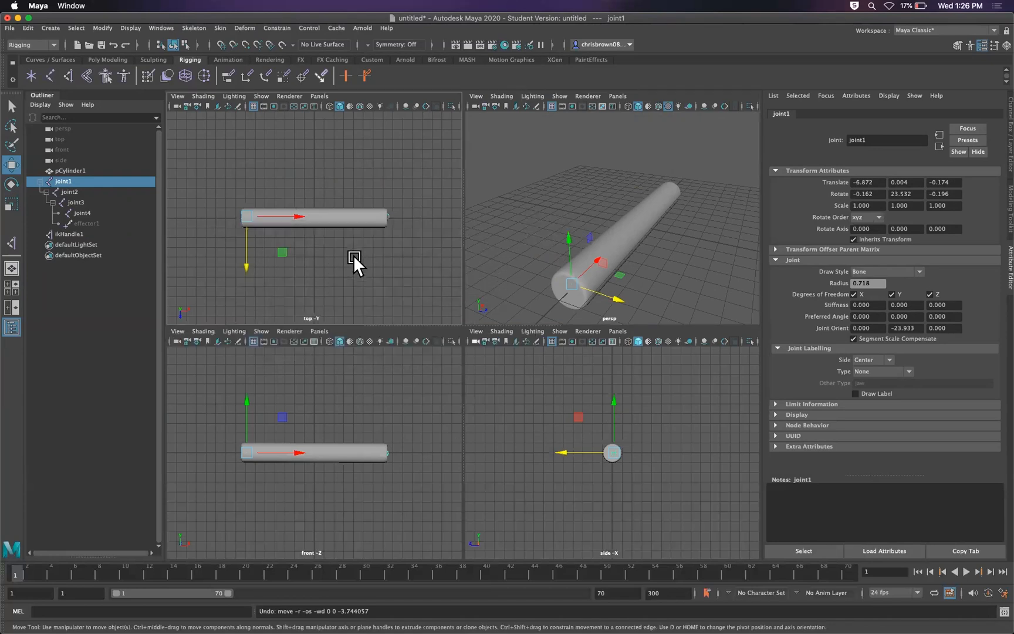
pyautogui.press('space')
pyautogui.press('4')
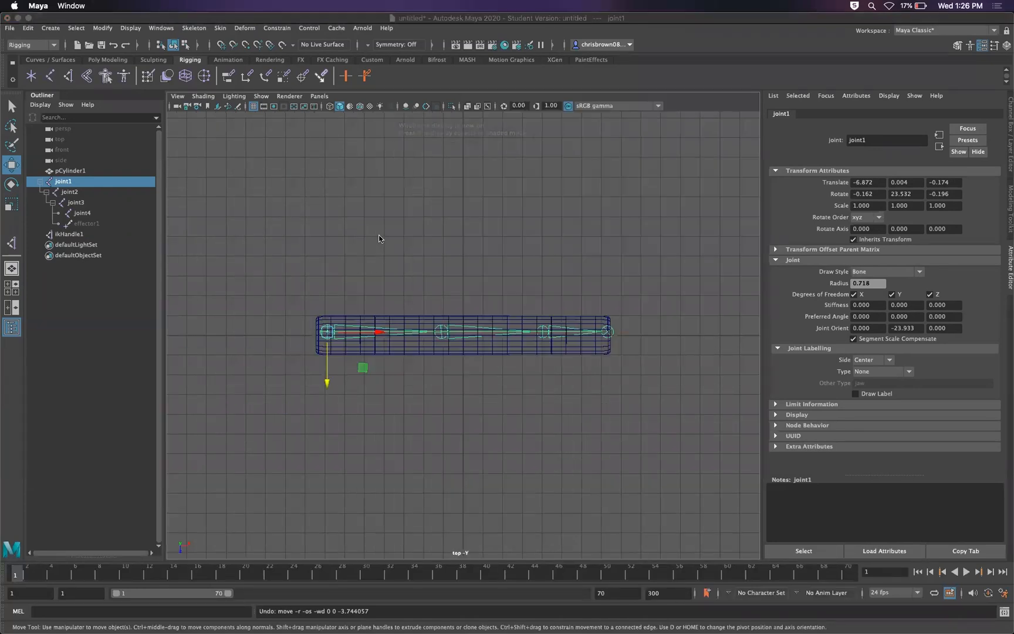
# Centre the joint chain in the cylinder by moving joint1 to about X -7.06, Z 0.01, and clear the selection
pyautogui.click(364, 371)
pyautogui.moveTo(364, 370); pyautogui.dragTo(361, 369)
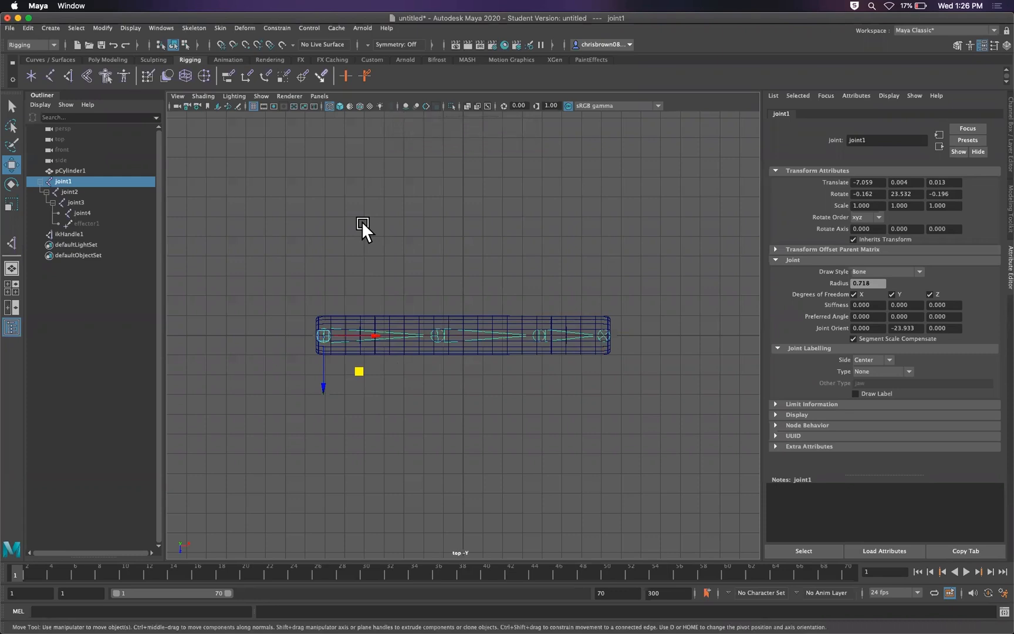
pyautogui.click(11, 106)
pyautogui.click(561, 270)
pyautogui.click(587, 321)
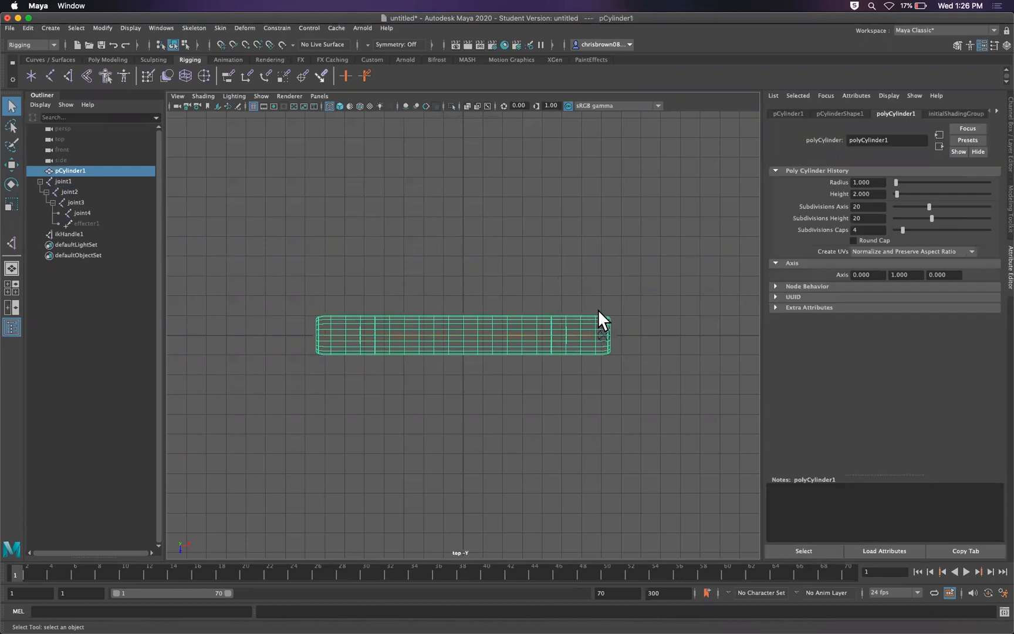
pyautogui.click(589, 305)
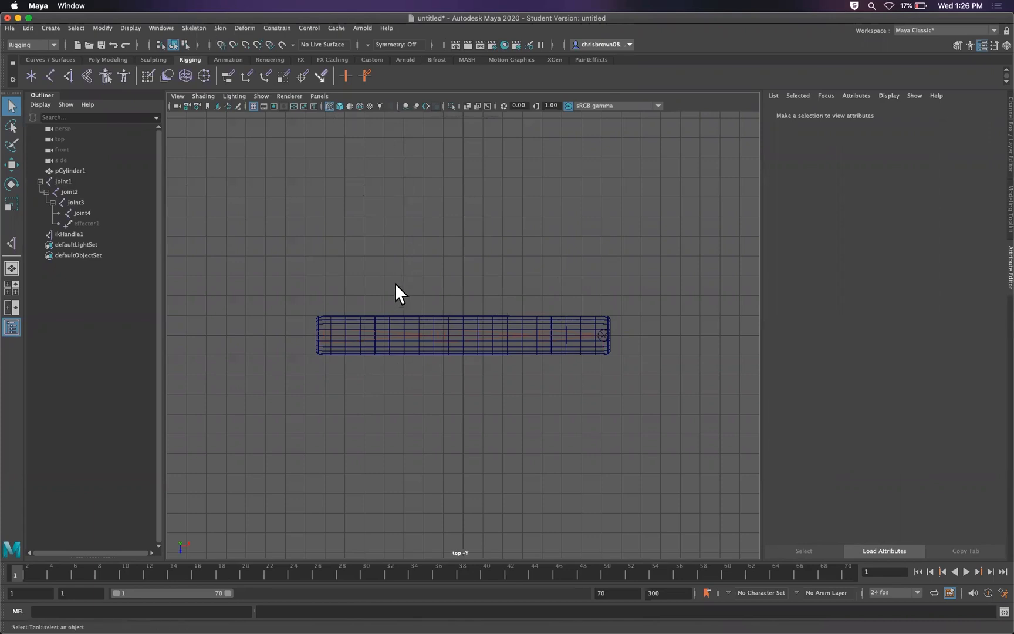
# Bind the cylinder's skin to the joint chain starting at joint1
pyautogui.click(69, 180)
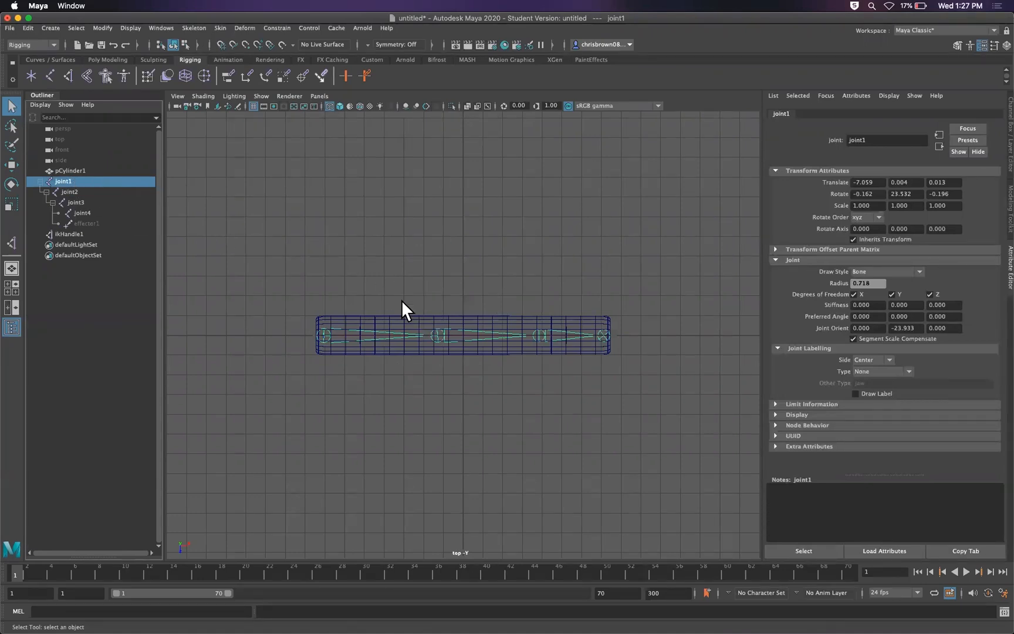
pyautogui.keyDown('shift'); pyautogui.click(419, 325); pyautogui.keyUp('shift')
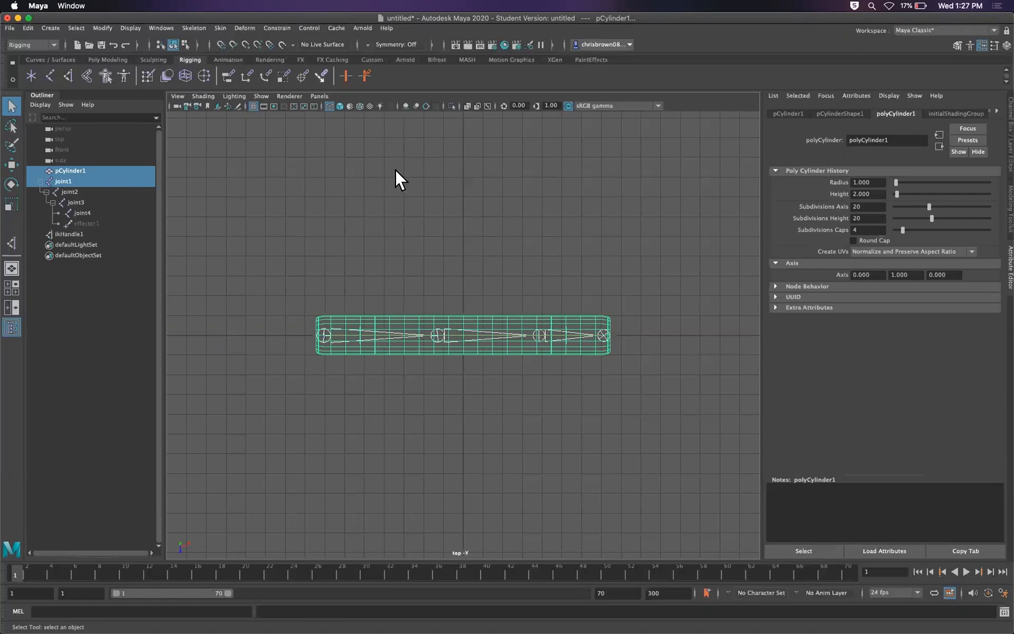
pyautogui.click(220, 28)
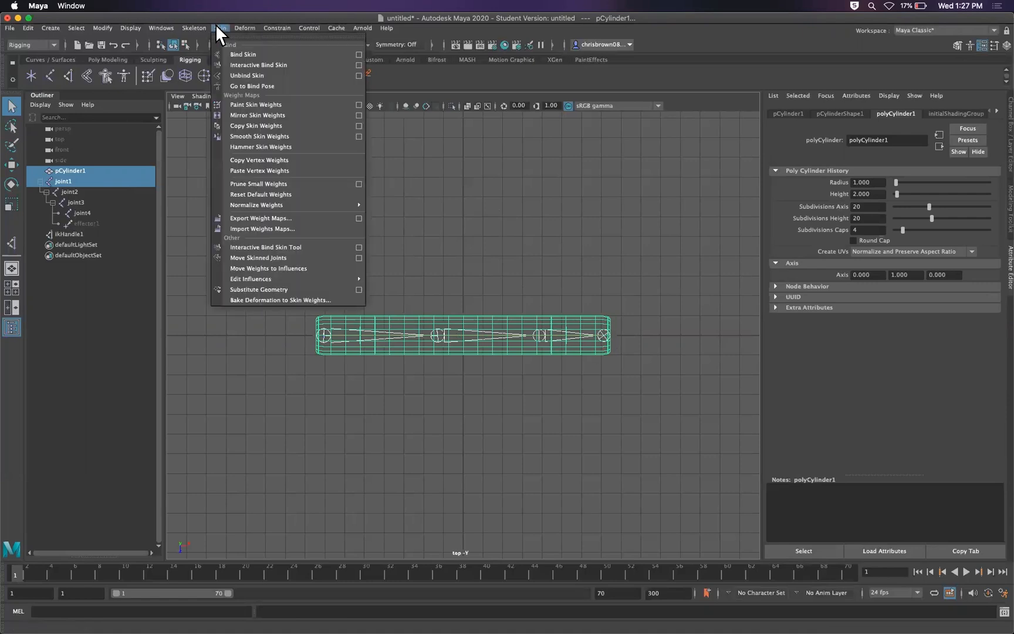
pyautogui.click(249, 54)
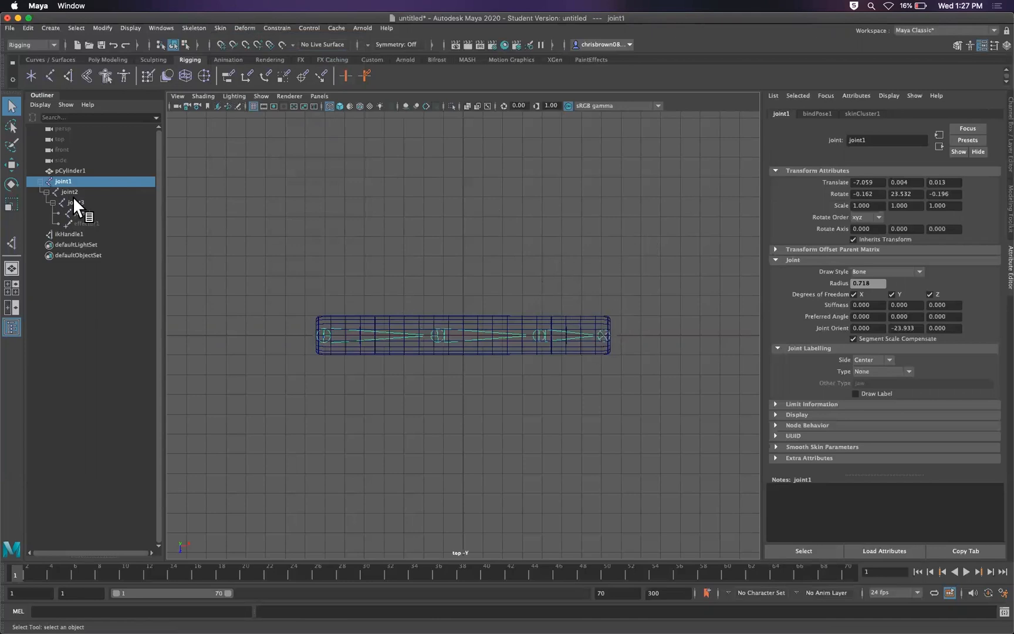
# Try moving the end joint, joint4, to deform the bound cylinder, and undo that move
pyautogui.click(80, 222)
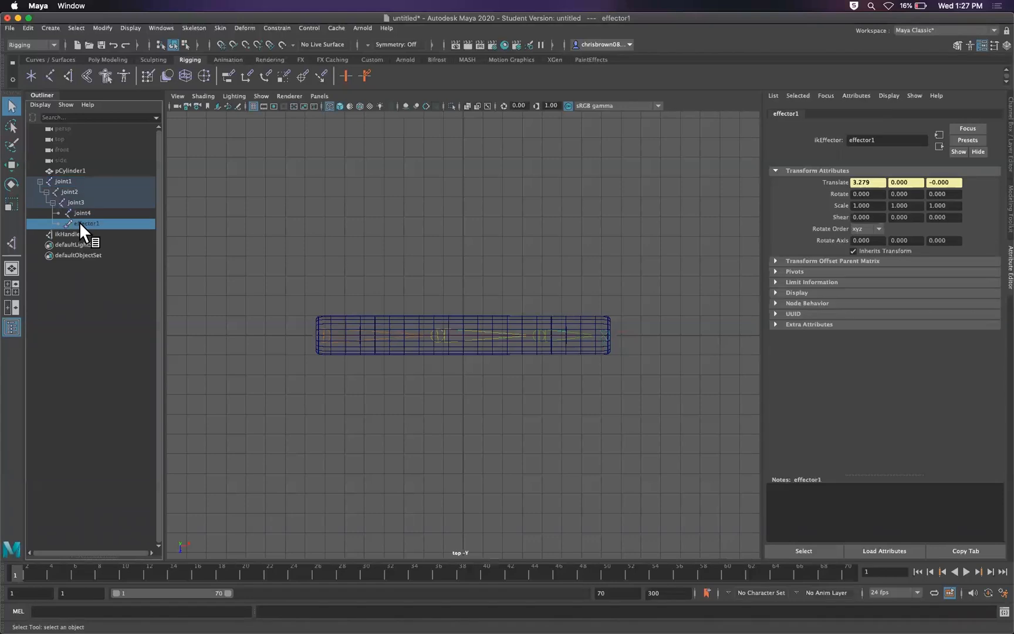
pyautogui.click(606, 336)
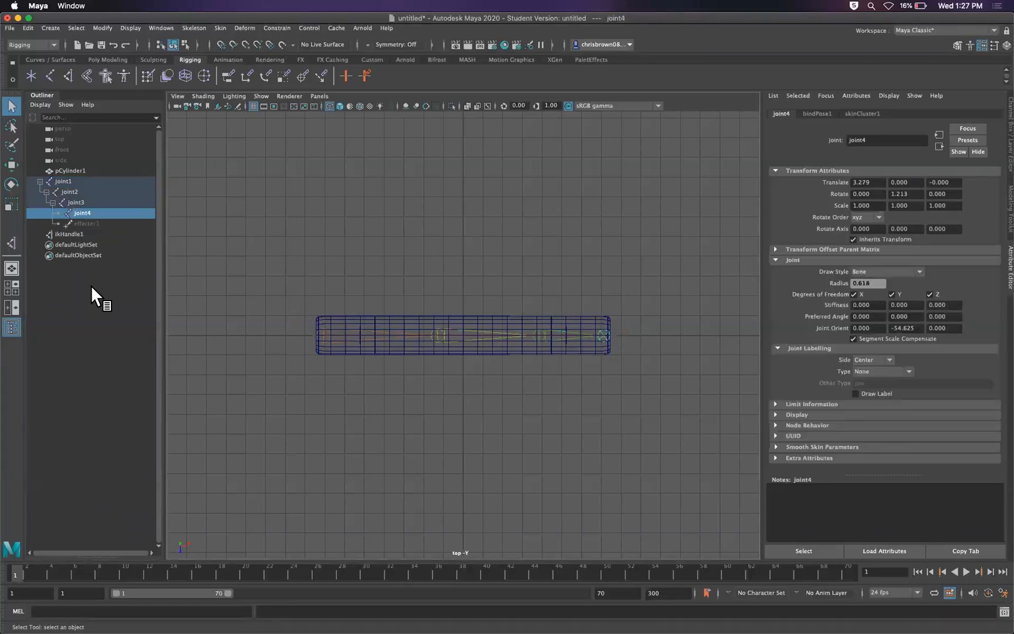
pyautogui.click(82, 225)
pyautogui.click(77, 212)
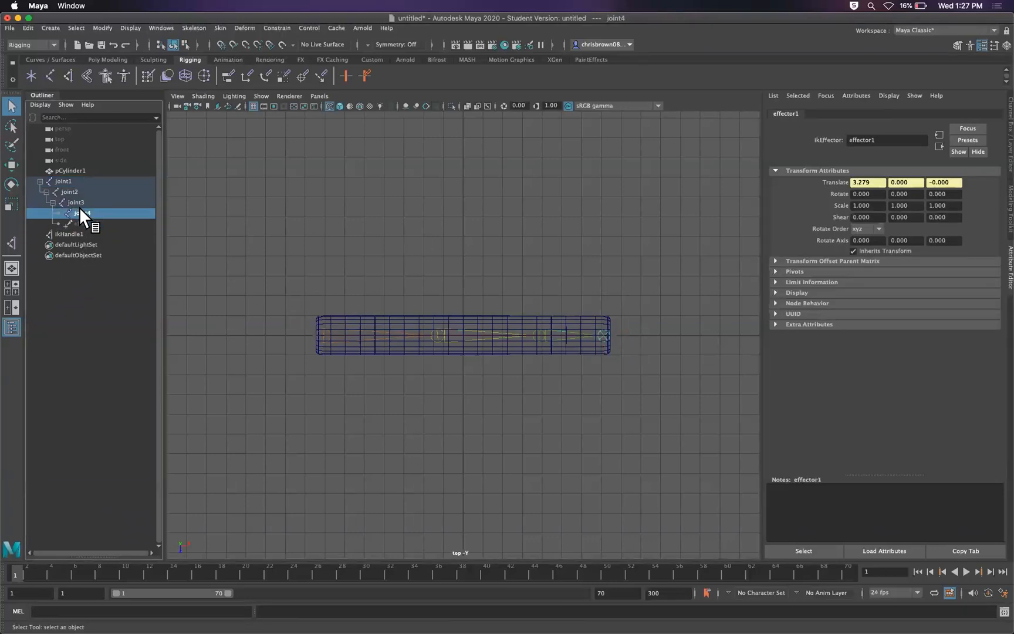
pyautogui.click(11, 164)
pyautogui.moveTo(596, 386); pyautogui.dragTo(629, 383)
pyautogui.press('z')
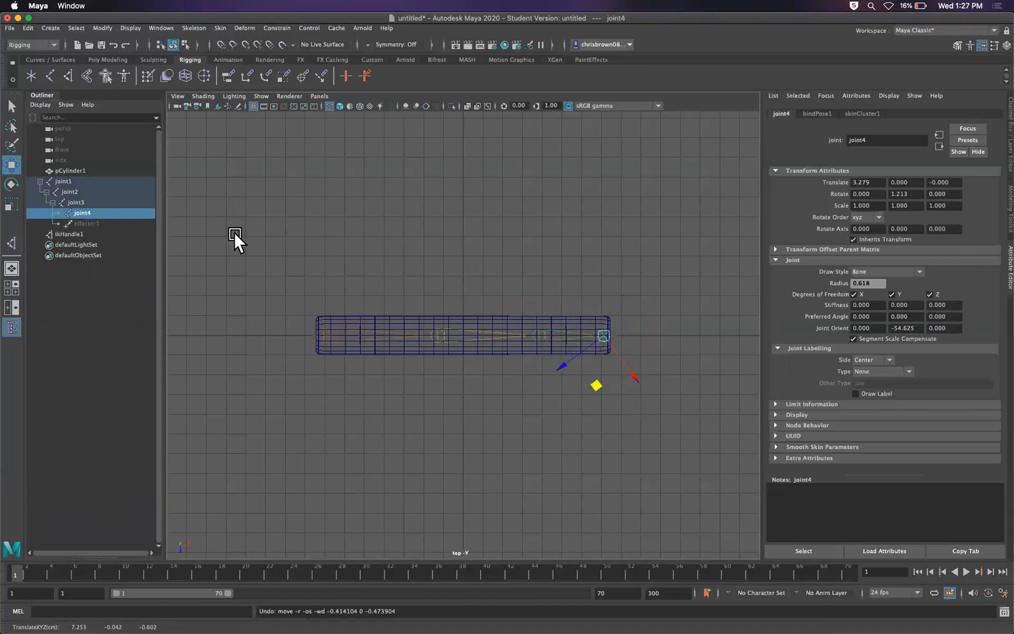
pyautogui.click(94, 224)
pyautogui.press('z')
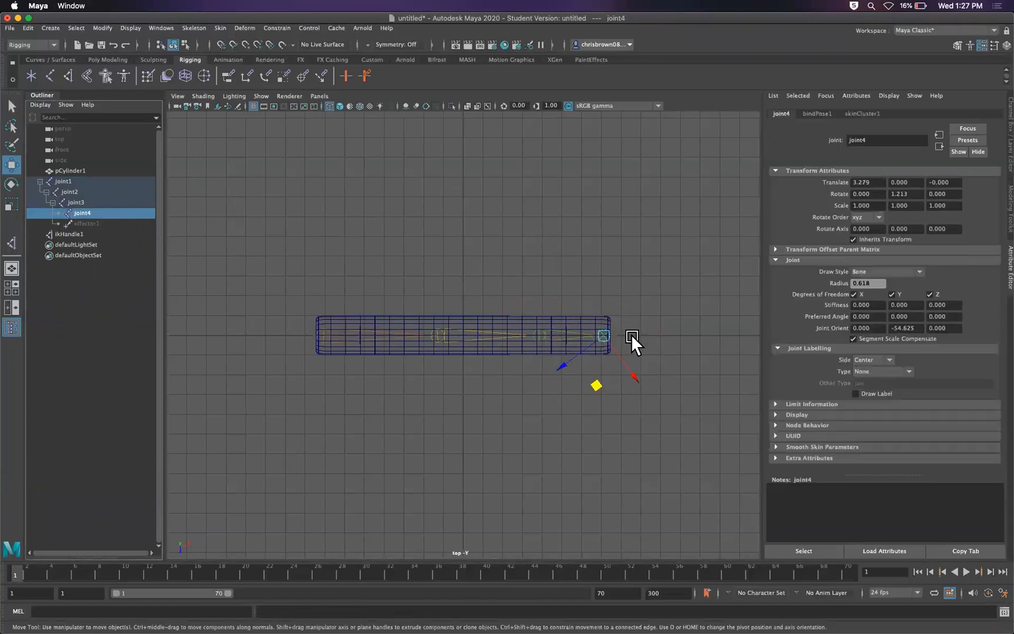
# Try bending the cylinder by moving ikHandle1, and undo back to the joint4 selection
pyautogui.click(104, 223)
pyautogui.click(73, 233)
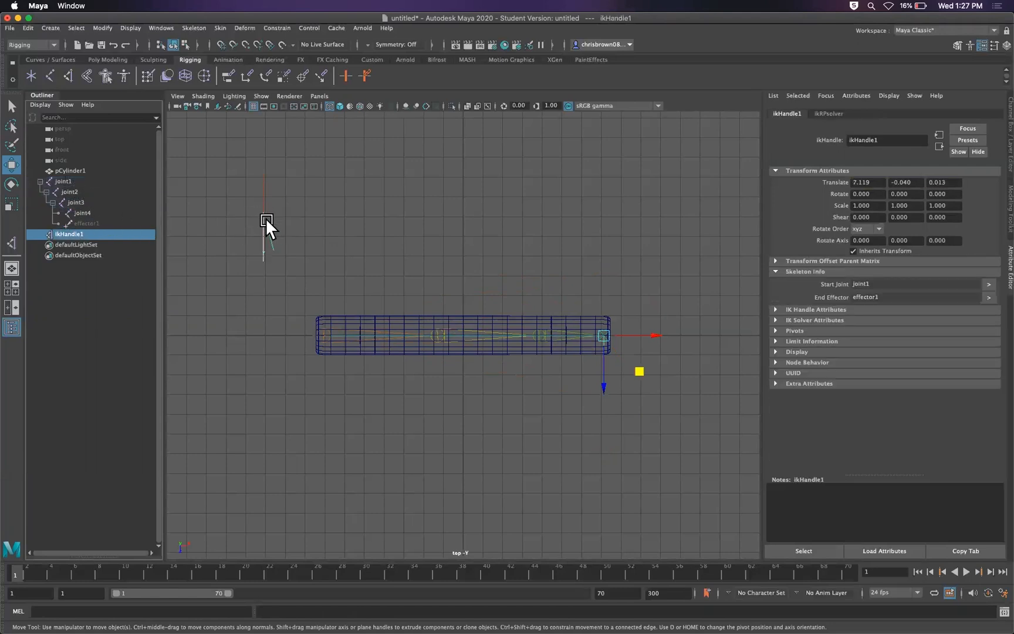
pyautogui.moveTo(234, 180); pyautogui.dragTo(280, 195)
pyautogui.press('z')
pyautogui.press('z')
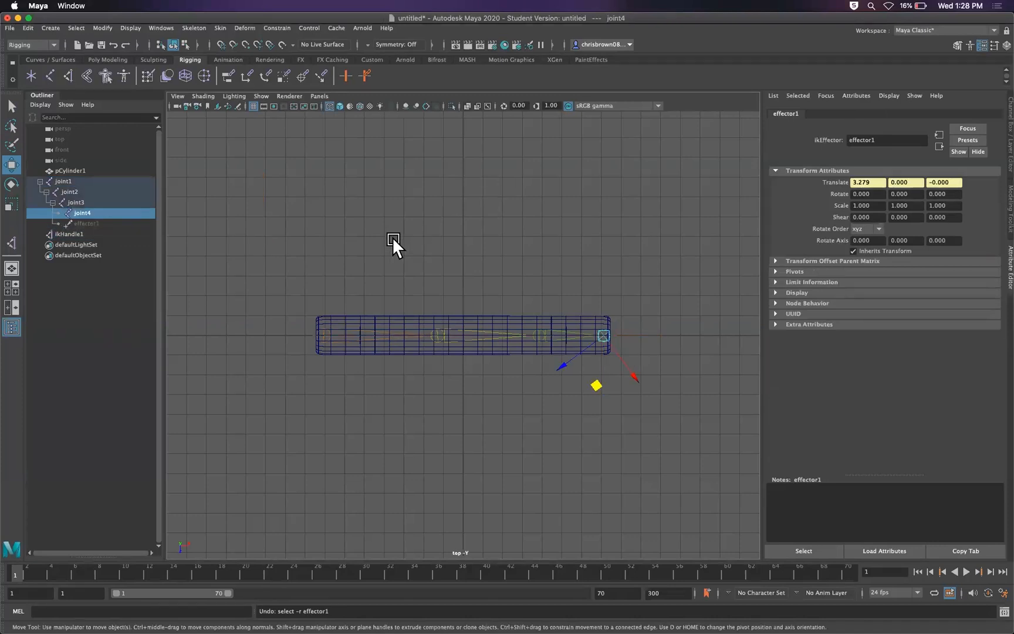
pyautogui.press('z')
# Delete the bound joint chain from joint1 down, and undo the deletion
pyautogui.click(66, 180)
pyautogui.press('Delete')
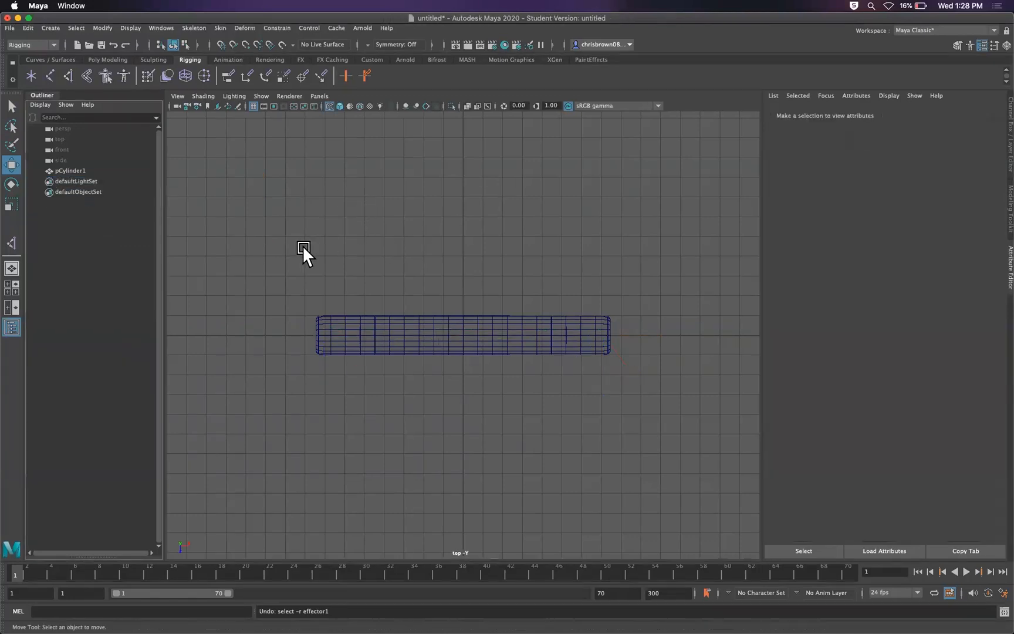
pyautogui.press('z')
pyautogui.press('z')
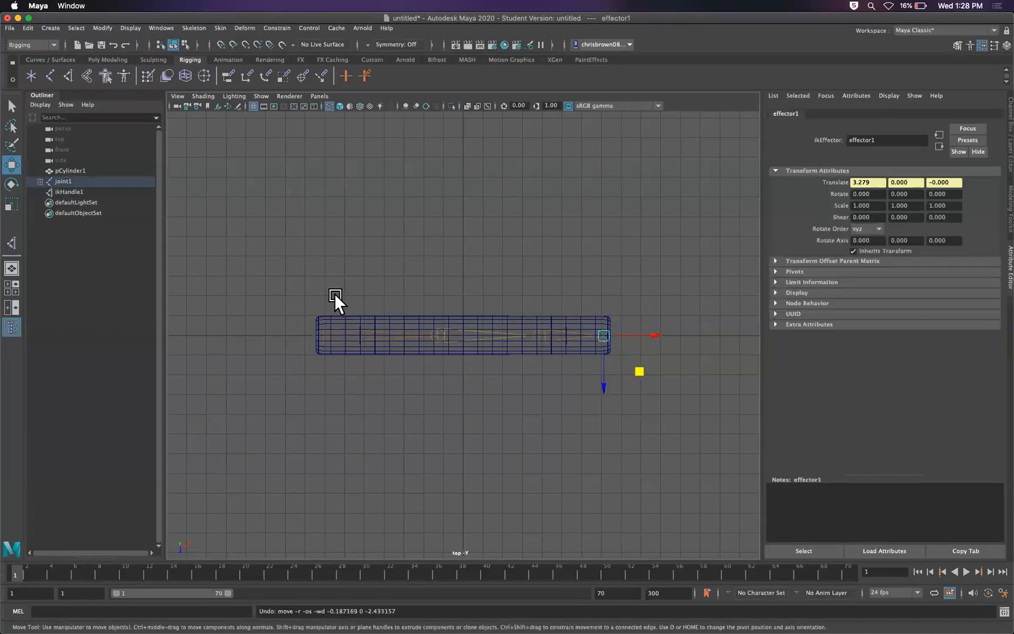
# Undo the skin binding and the placement of joint1, and delete the whole joint chain with its IK handle
pyautogui.press('z')
pyautogui.press('z')
pyautogui.press('z')
pyautogui.press('z')
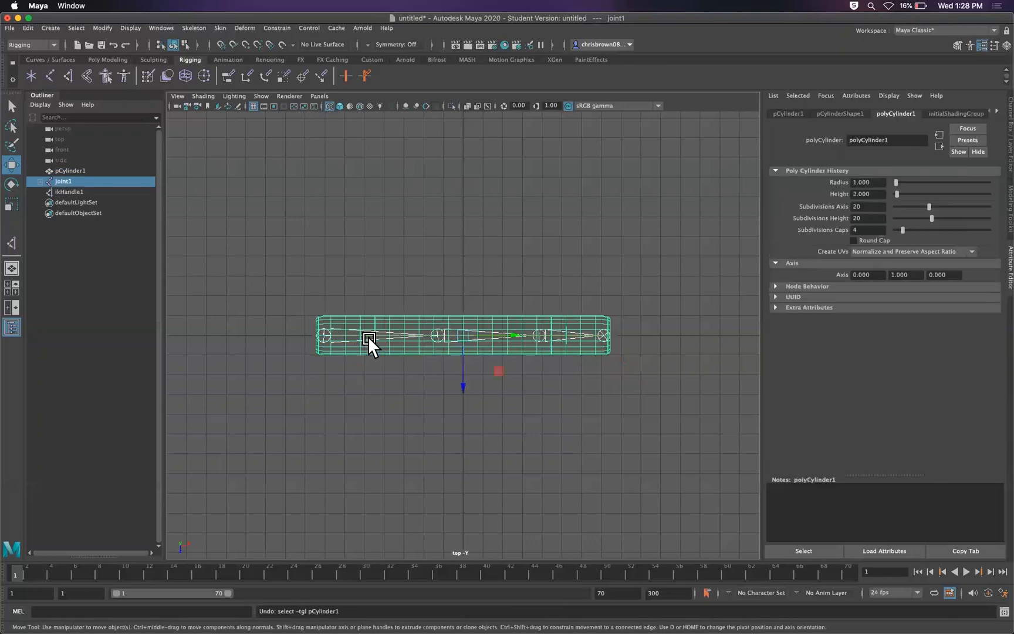
pyautogui.press('z')
pyautogui.press('z')
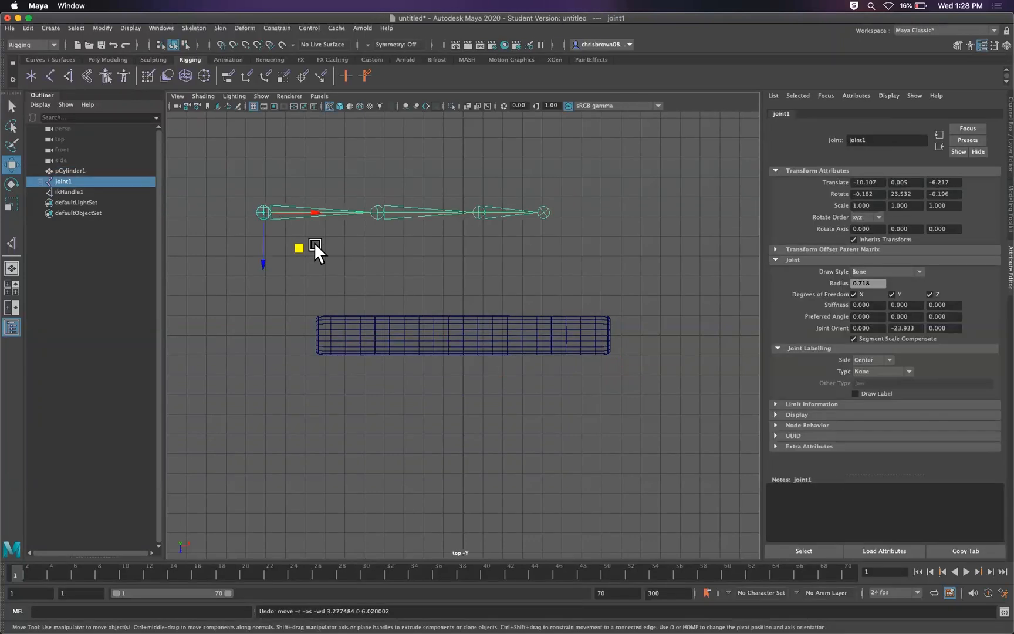
pyautogui.press('Delete')
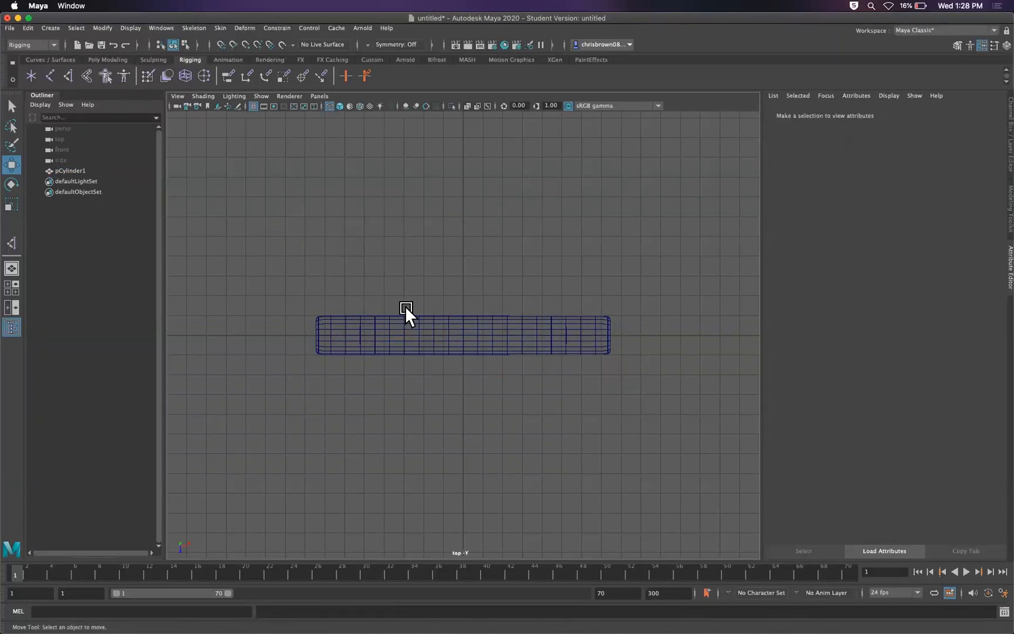
# Draw a new chain of four joints along the cylinder's centreline, starting at about X -7.06, Z 0.12
pyautogui.click(51, 75)
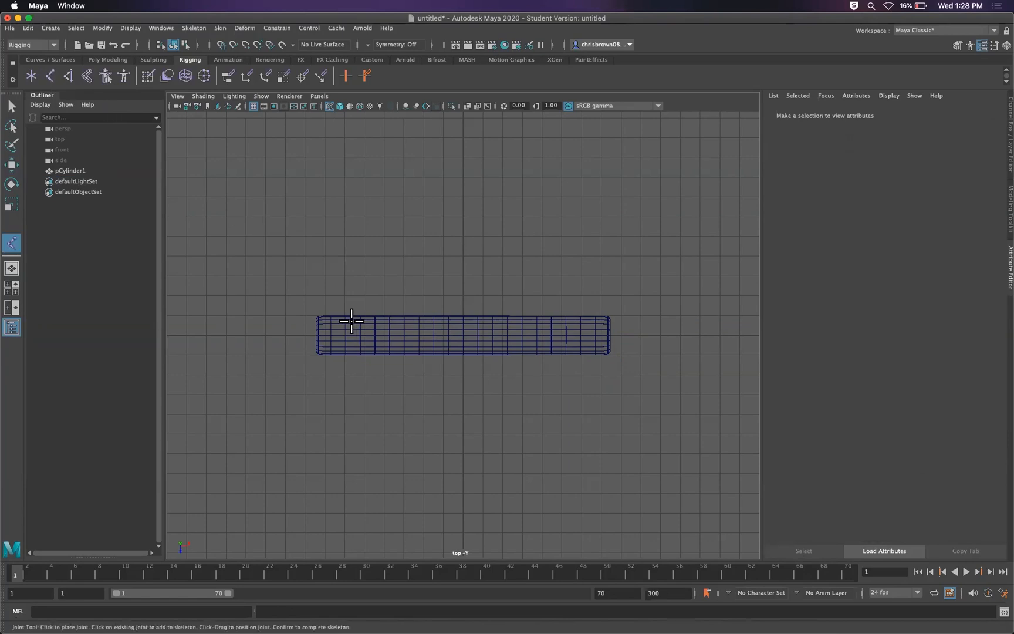
pyautogui.click(324, 337)
pyautogui.click(429, 338)
pyautogui.click(525, 338)
pyautogui.click(593, 337)
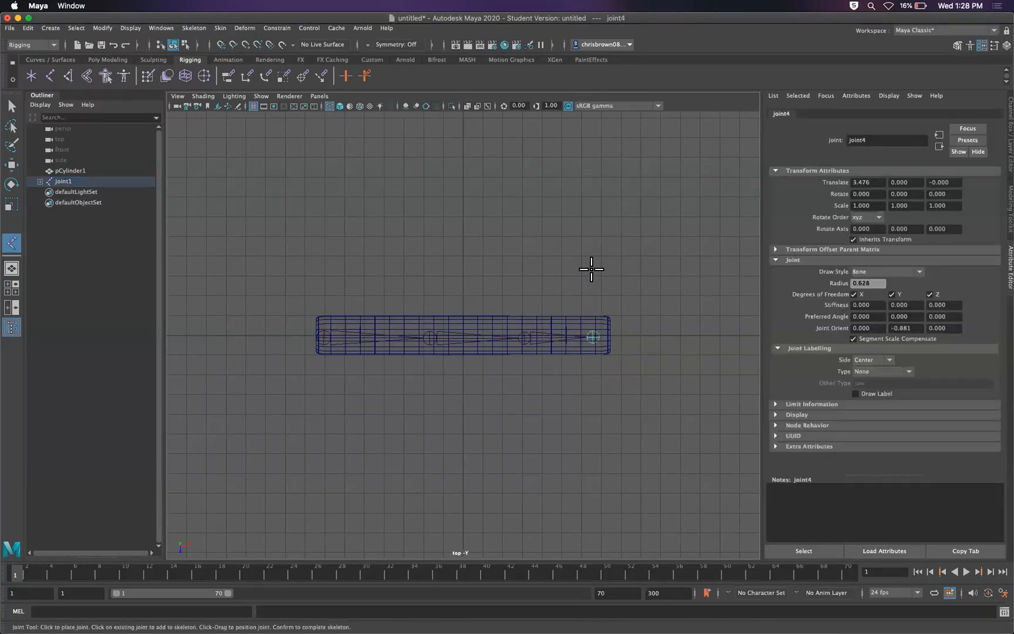
pyautogui.click(12, 106)
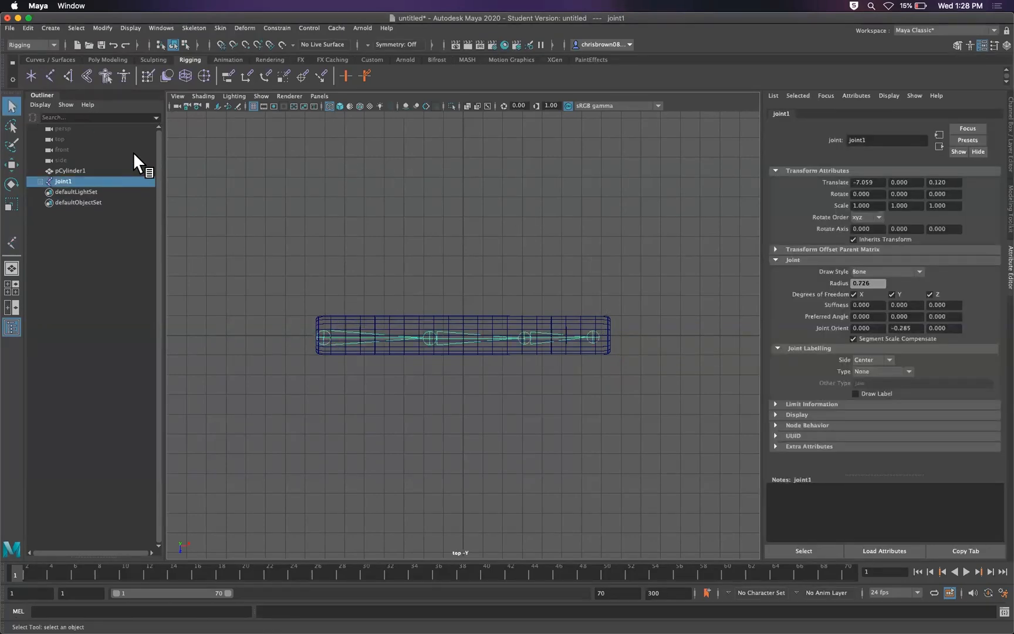
# Create an IK handle running from joint1 to the last joint of the new chain
pyautogui.click(68, 75)
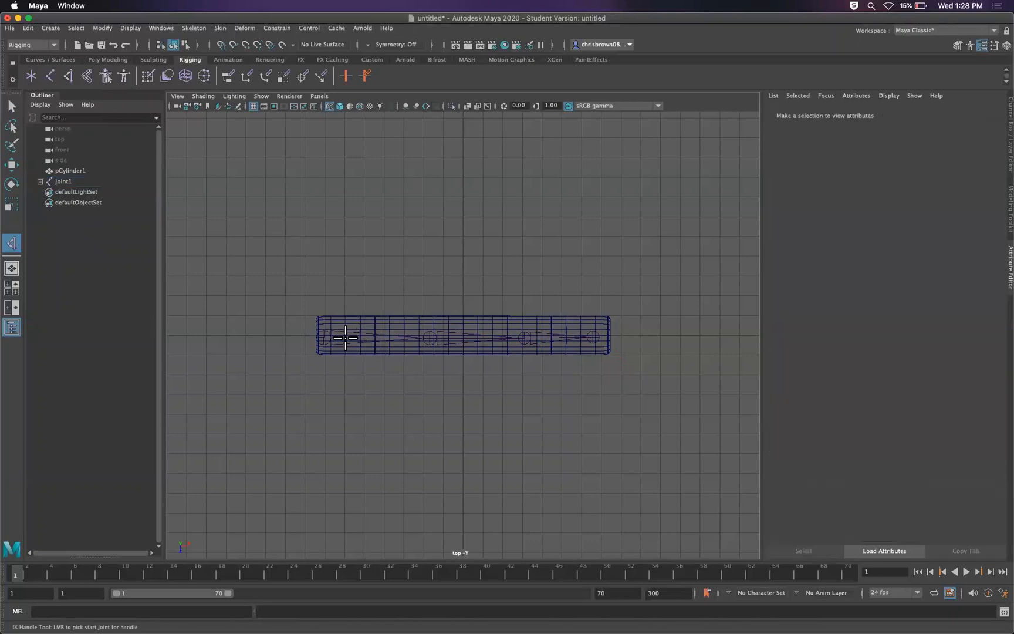
pyautogui.click(327, 339)
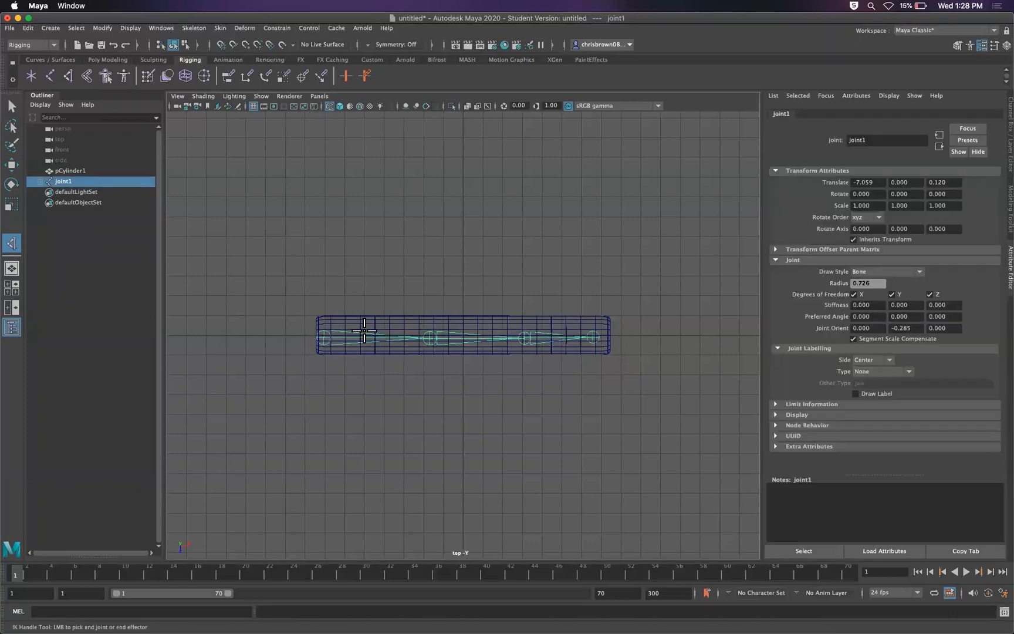
pyautogui.click(593, 337)
pyautogui.press('q')
# Bind the cylinder's skin to the new joint chain, selecting joint1 and the cylinder together
pyautogui.click(65, 181)
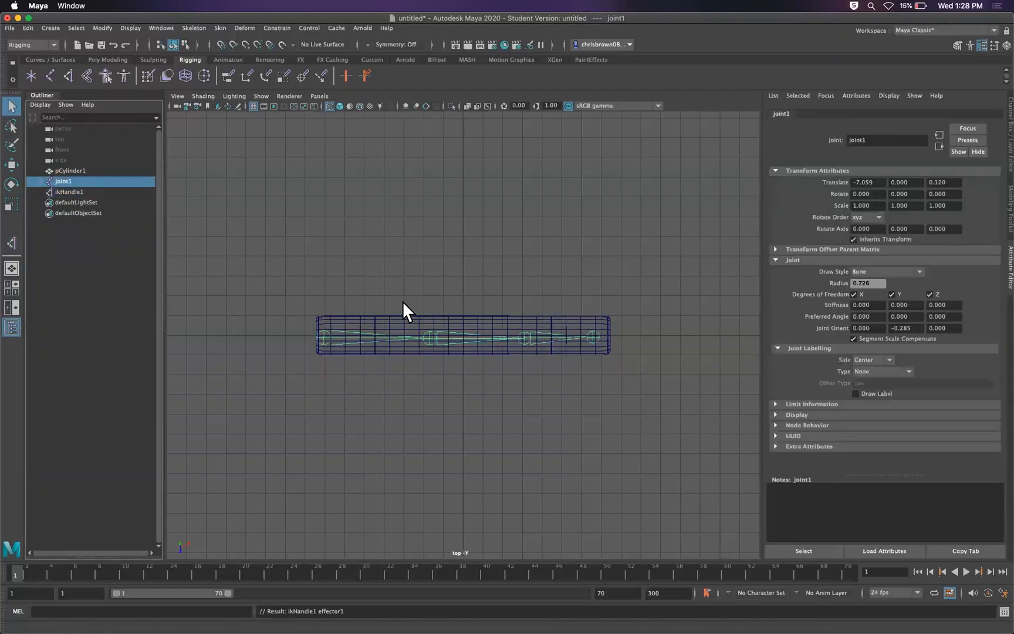
pyautogui.keyDown('shift'); pyautogui.click(422, 316); pyautogui.keyUp('shift')
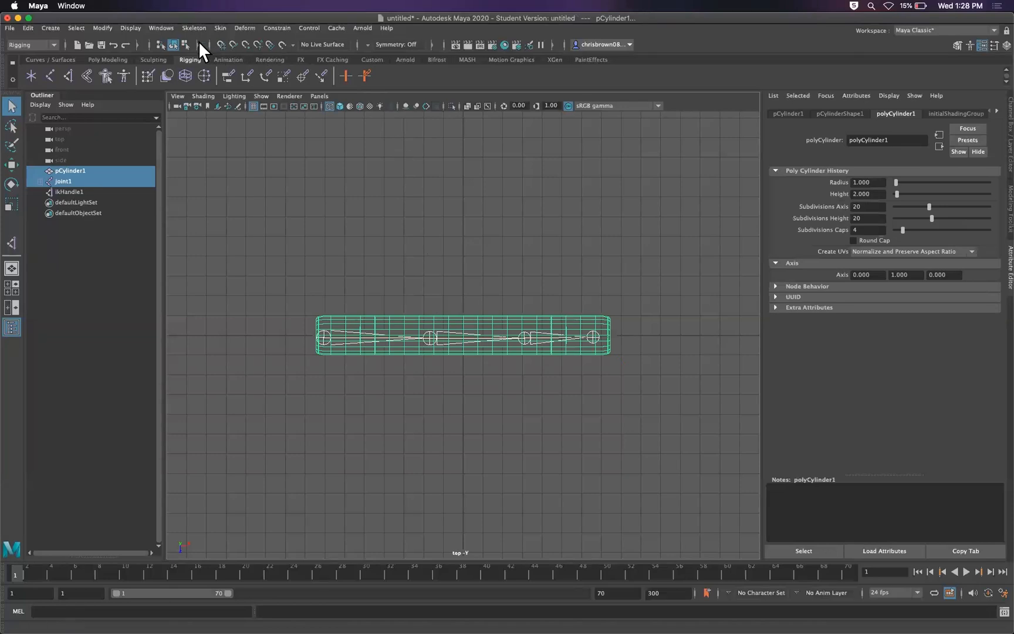
pyautogui.click(219, 27)
pyautogui.click(238, 54)
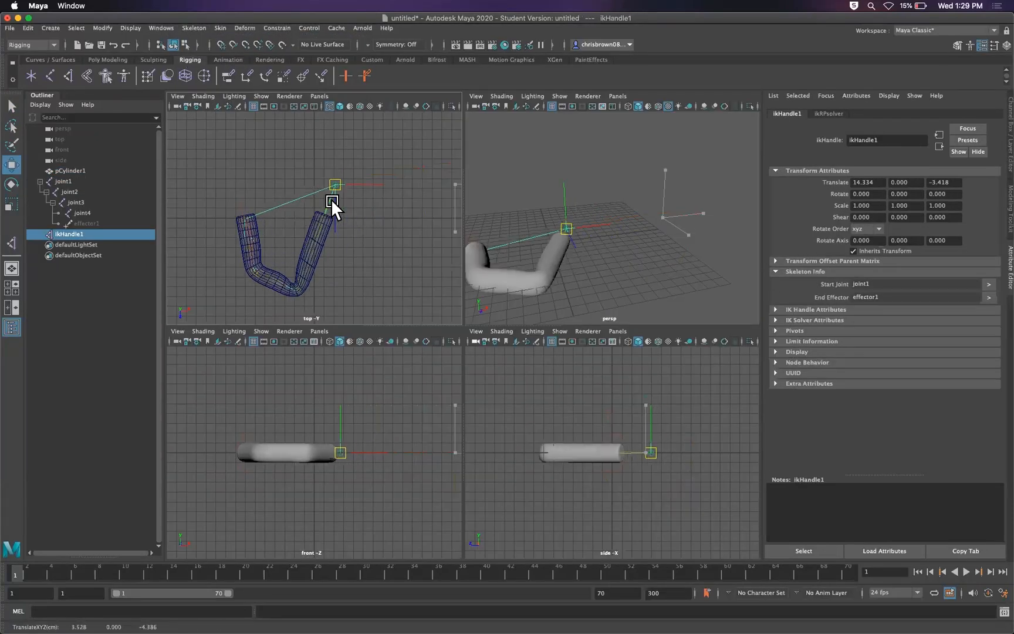
# Show the perspective view alone and bend the skinned cylinder by moving the IK handle to about X 6.57, Y -0.29, Z 1.61
pyautogui.moveTo(331, 199); pyautogui.dragTo(453, 218)
pyautogui.middleClick(606, 163)
pyautogui.press('space')
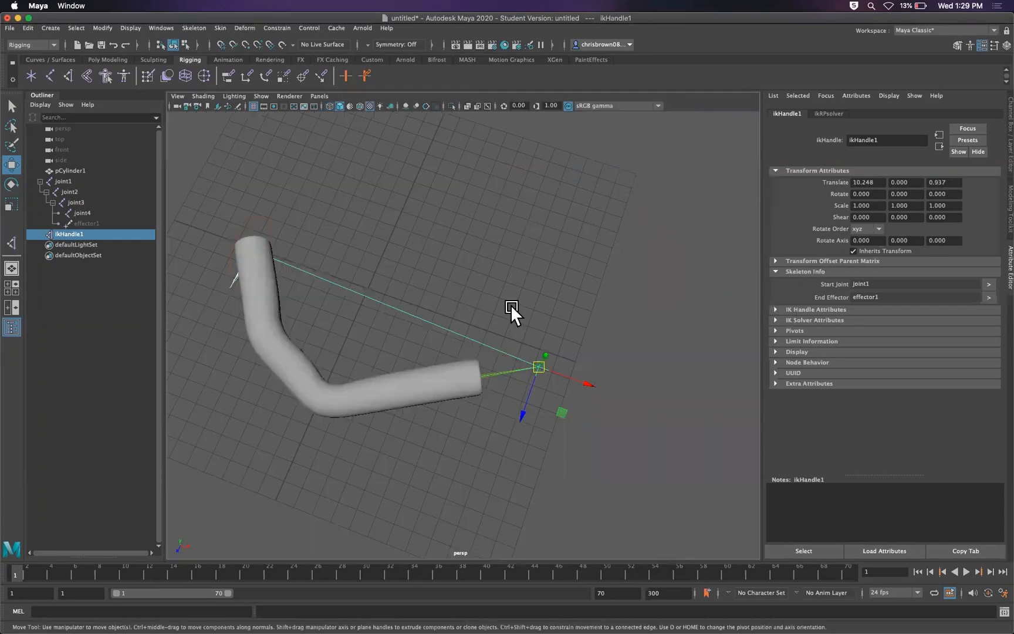
pyautogui.keyDown('alt'); pyautogui.moveTo(446, 351); pyautogui.dragTo(528, 317); pyautogui.keyUp('alt')
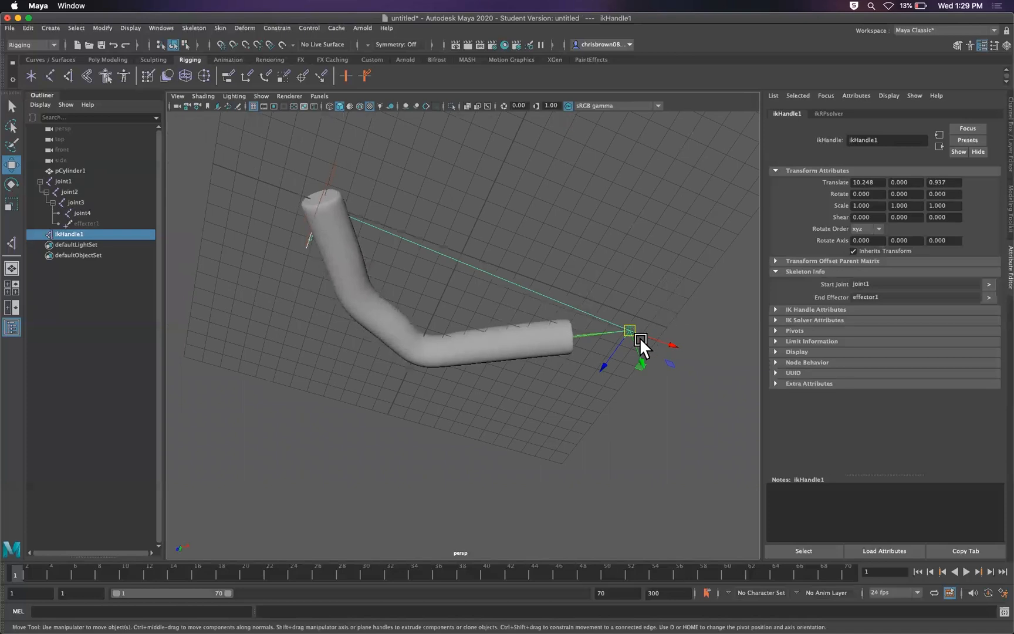
pyautogui.moveTo(633, 332); pyautogui.dragTo(416, 331)
pyautogui.moveTo(512, 298); pyautogui.dragTo(555, 353)
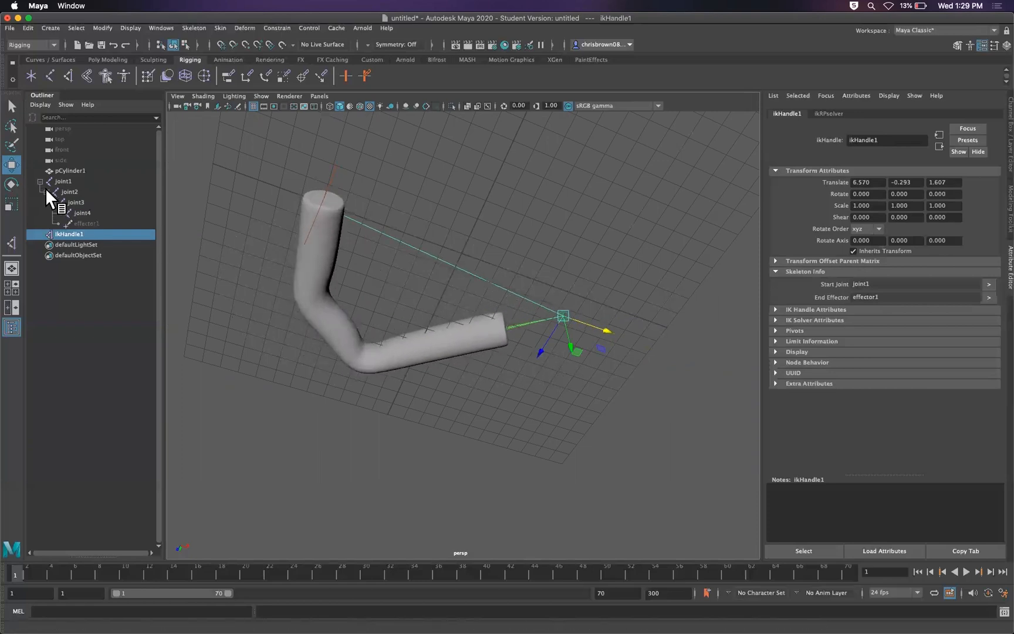
# Try rotating joint3 while the chain is under IK control, and reselect ikHandle1
pyautogui.click(69, 201)
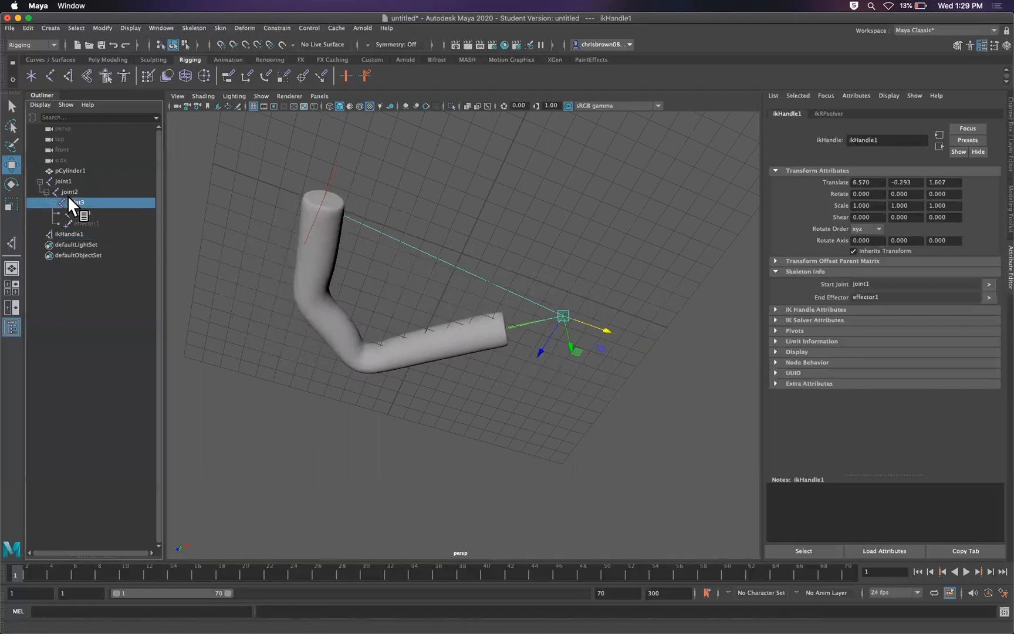
pyautogui.click(11, 183)
pyautogui.moveTo(376, 325); pyautogui.dragTo(450, 289)
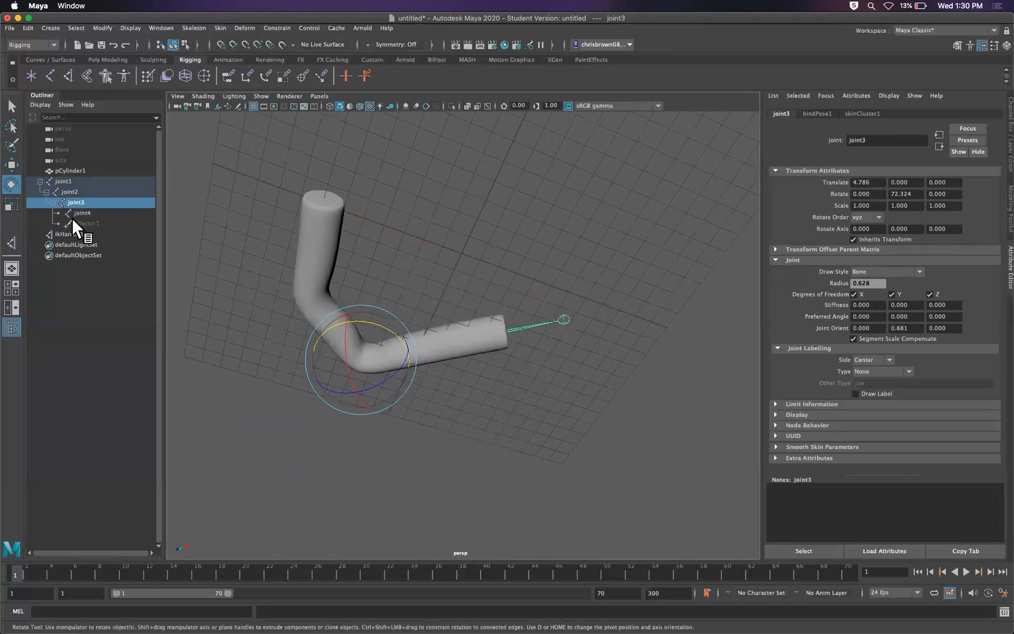
pyautogui.click(66, 234)
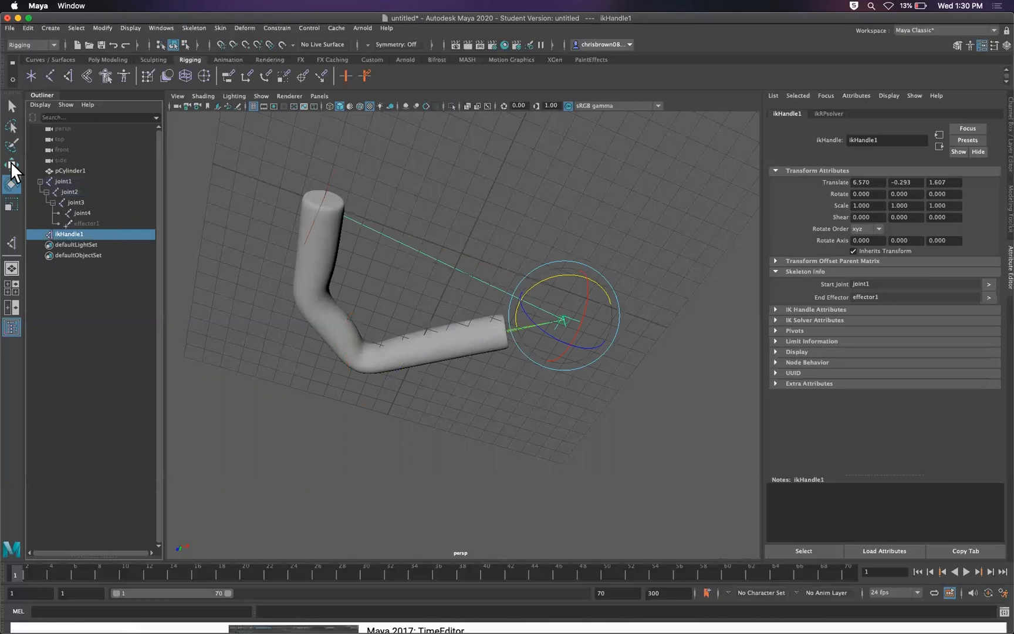
# Animate ikHandle1 with one keyed position at frame 1 and a lowered one at frame 28, and play the animation back
pyautogui.press('w')
pyautogui.moveTo(575, 344); pyautogui.dragTo(458, 202)
pyautogui.press('s')
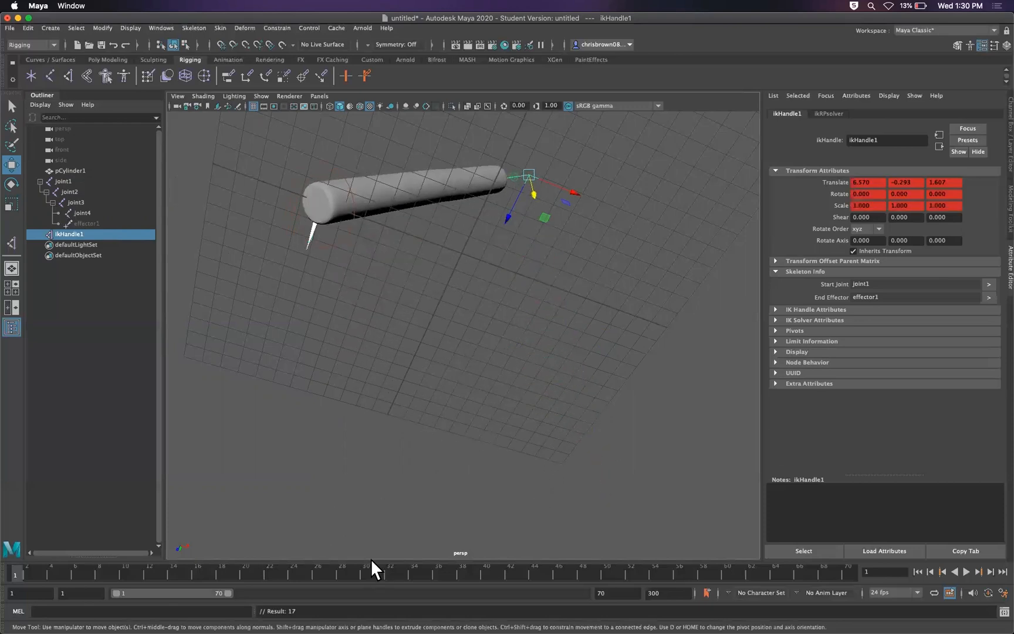
pyautogui.click(339, 573)
pyautogui.moveTo(533, 189); pyautogui.dragTo(557, 274)
pyautogui.press('s')
pyautogui.hotkey('alt', 'v')
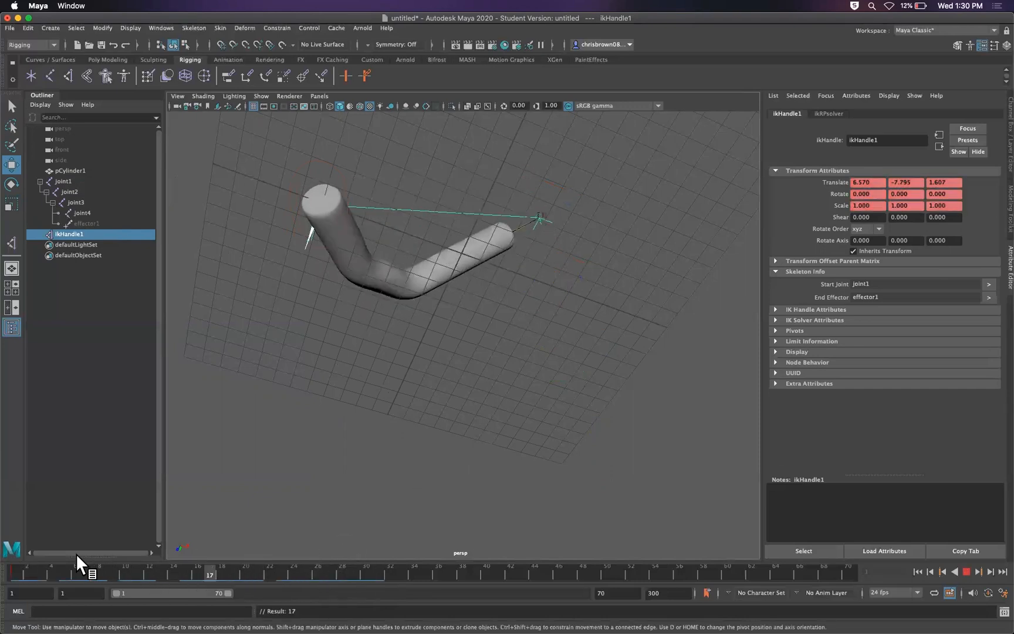
pyautogui.hotkey('alt', 'v')
# Delete the skinned cylinder with its IK handle, and replace the scene with a new empty one
pyautogui.press('q')
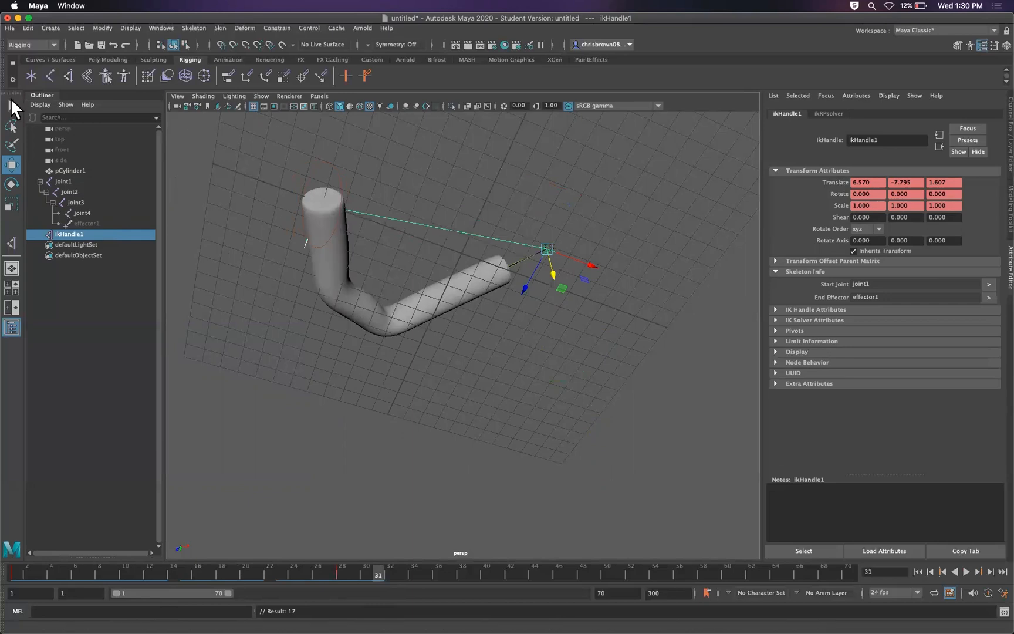
pyautogui.moveTo(252, 174); pyautogui.dragTo(594, 334)
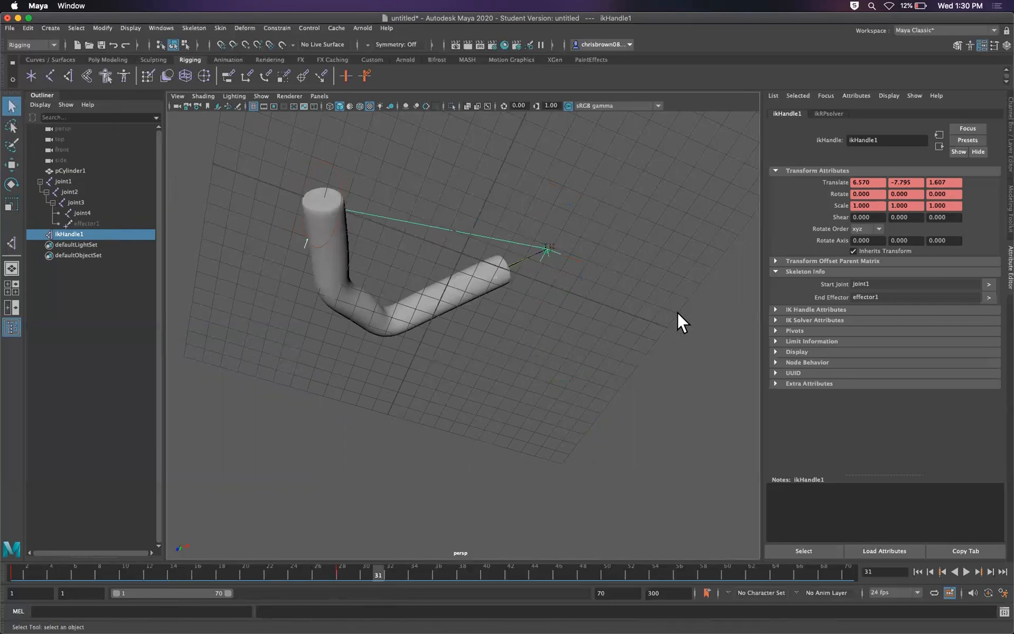
pyautogui.press('super+z')
pyautogui.press('super+z')
pyautogui.press('Delete')
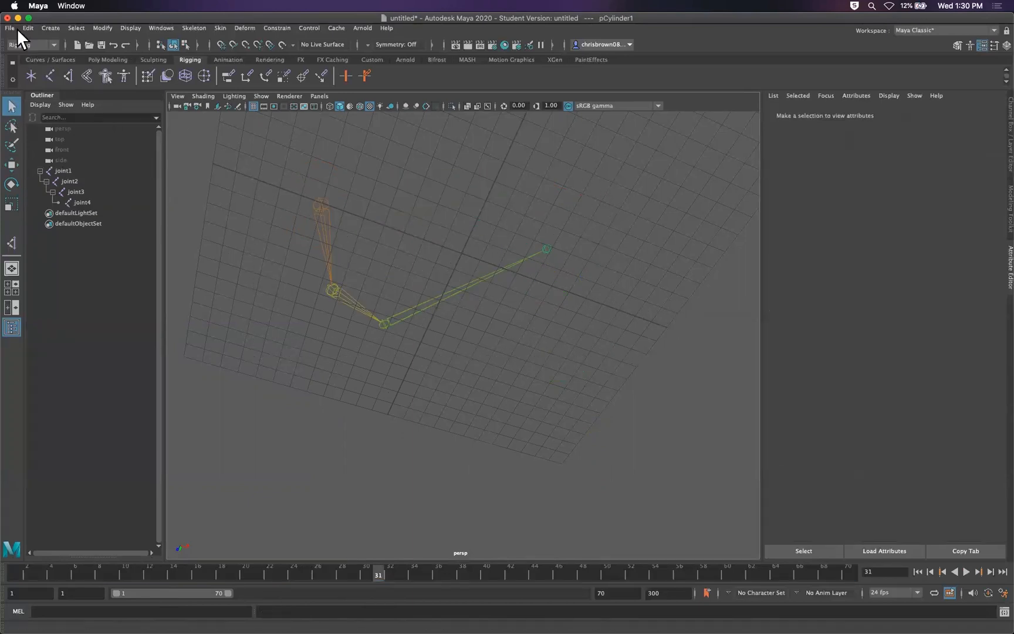
pyautogui.click(11, 29)
pyautogui.click(37, 51)
pyautogui.click(505, 310)
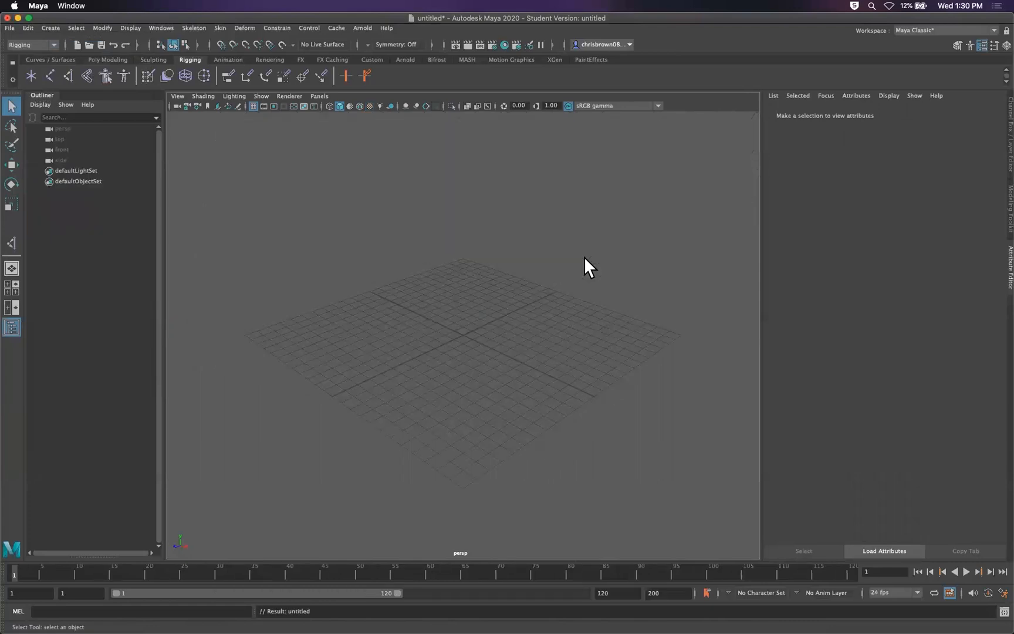
# Create a HumanIK skeleton for a new character
pyautogui.click(192, 27)
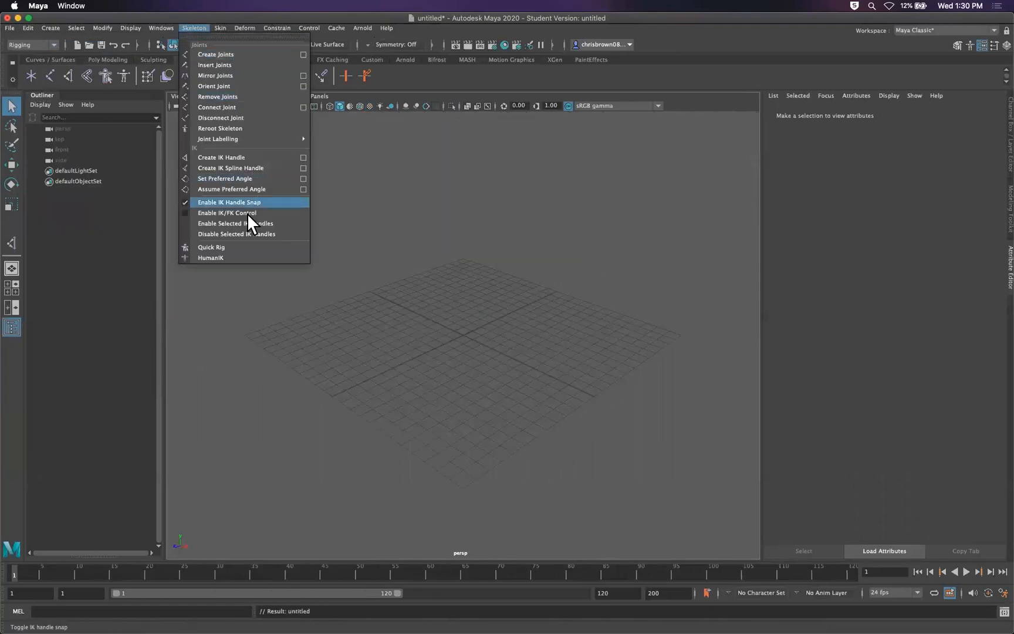
pyautogui.click(222, 257)
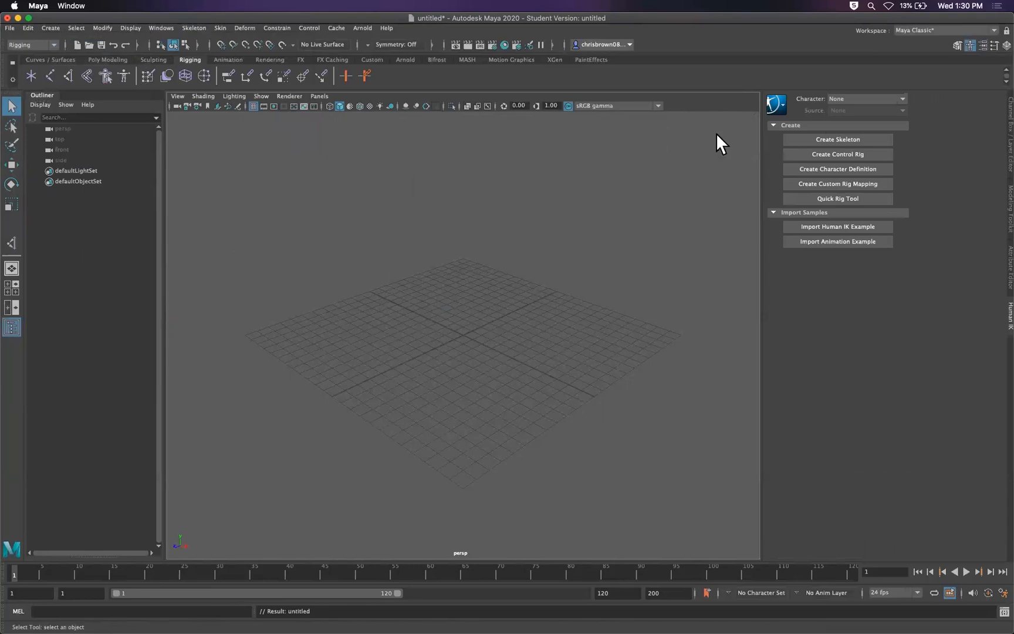
pyautogui.click(842, 137)
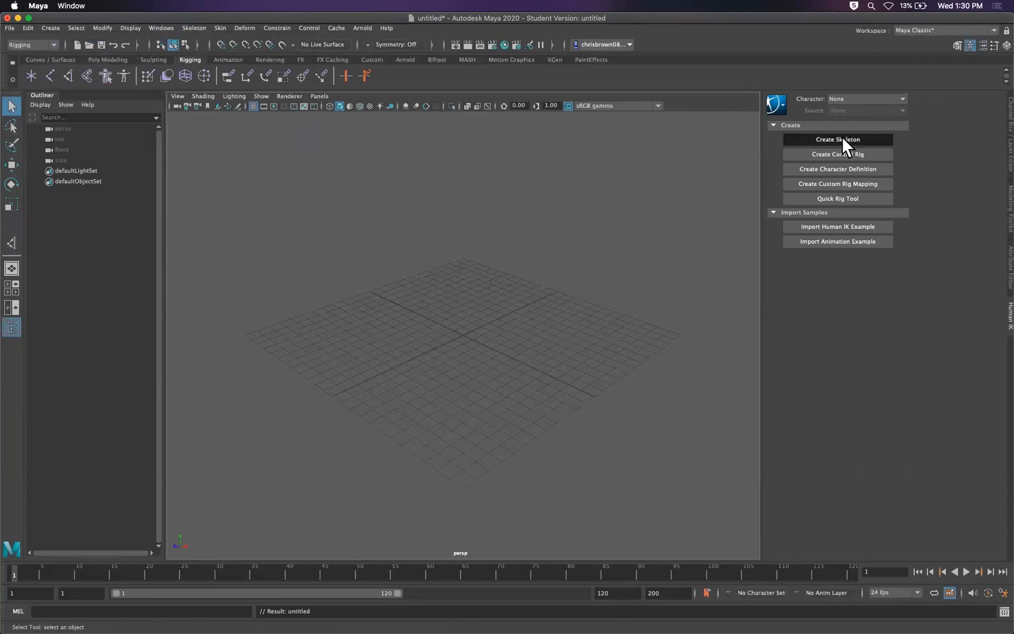
# Examine the full HumanIK skeleton from several angles and distances, including its arms, hands and legs
pyautogui.keyDown('alt'); pyautogui.moveTo(477, 342); pyautogui.dragTo(455, 197, button='right'); pyautogui.keyUp('alt')
pyautogui.keyDown('alt'); pyautogui.moveTo(464, 288); pyautogui.dragTo(496, 492, button='middle'); pyautogui.keyUp('alt')
pyautogui.keyDown('alt'); pyautogui.moveTo(479, 315); pyautogui.dragTo(509, 288, button='right'); pyautogui.keyUp('alt')
pyautogui.keyDown('alt'); pyautogui.moveTo(509, 288); pyautogui.dragTo(550, 324); pyautogui.keyUp('alt')
pyautogui.keyDown('alt'); pyautogui.moveTo(587, 356); pyautogui.dragTo(642, 346, button='right'); pyautogui.keyUp('alt')
pyautogui.keyDown('alt'); pyautogui.moveTo(642, 346); pyautogui.dragTo(599, 276); pyautogui.keyUp('alt')
pyautogui.keyDown('alt'); pyautogui.moveTo(599, 277); pyautogui.dragTo(581, 364); pyautogui.keyUp('alt')
pyautogui.keyDown('alt'); pyautogui.moveTo(581, 365); pyautogui.dragTo(740, 309, button='right'); pyautogui.keyUp('alt')
pyautogui.keyDown('alt'); pyautogui.moveTo(639, 296); pyautogui.dragTo(675, 144, button='middle'); pyautogui.keyUp('alt')
pyautogui.keyDown('alt'); pyautogui.moveTo(615, 251); pyautogui.dragTo(491, 256, button='right'); pyautogui.keyUp('alt')
pyautogui.keyDown('alt'); pyautogui.moveTo(491, 256); pyautogui.dragTo(586, 311); pyautogui.keyUp('alt')
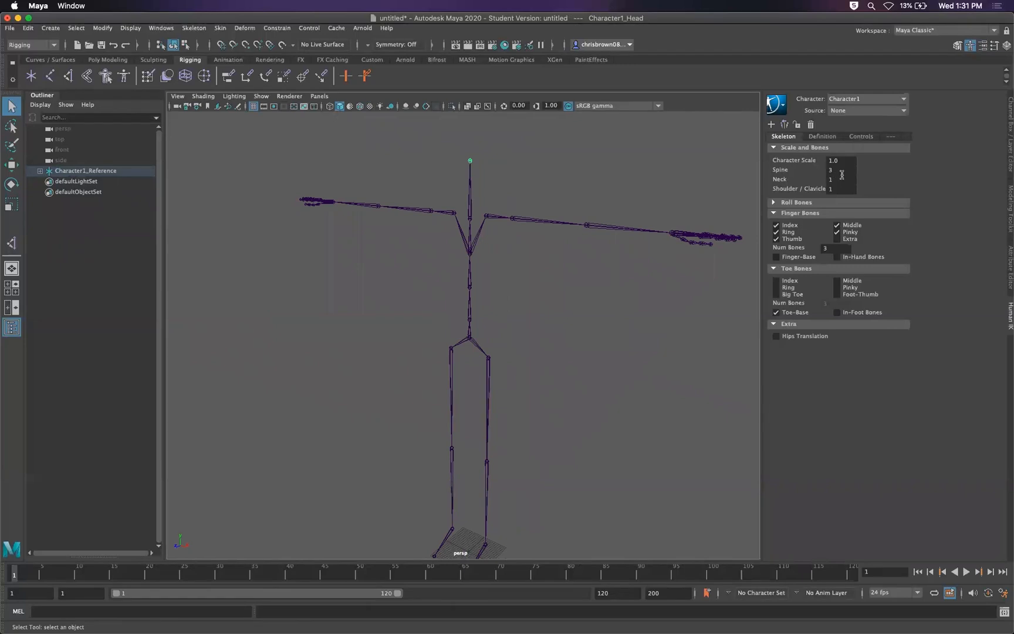
# Set the HumanIK skeleton's number of spine bones to 7
pyautogui.click(845, 170)
pyautogui.press('Return')
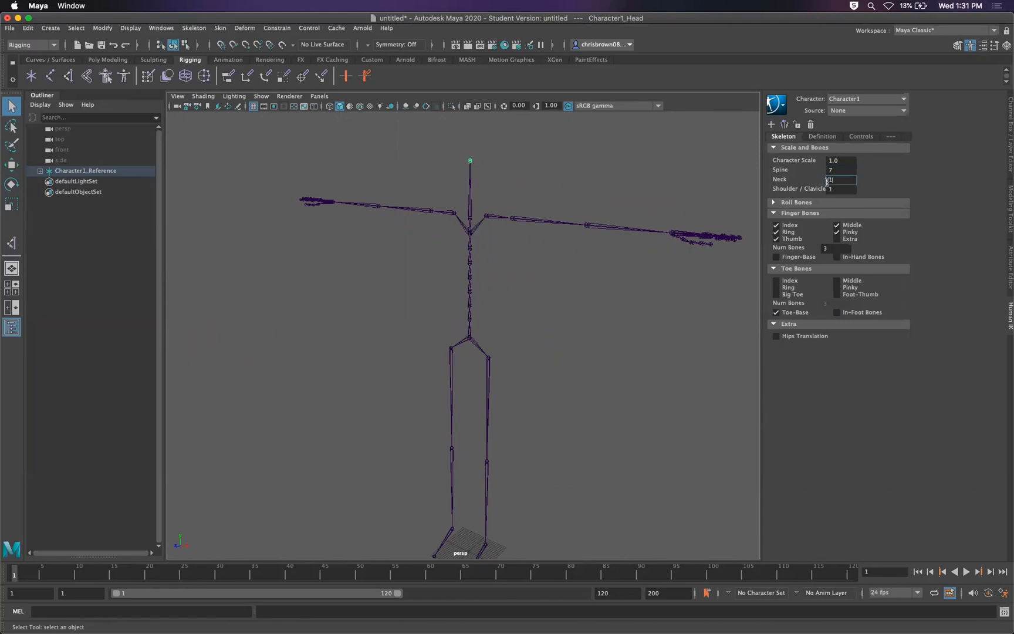
pyautogui.keyDown('alt'); pyautogui.moveTo(465, 296); pyautogui.dragTo(491, 301, button='right'); pyautogui.keyUp('alt')
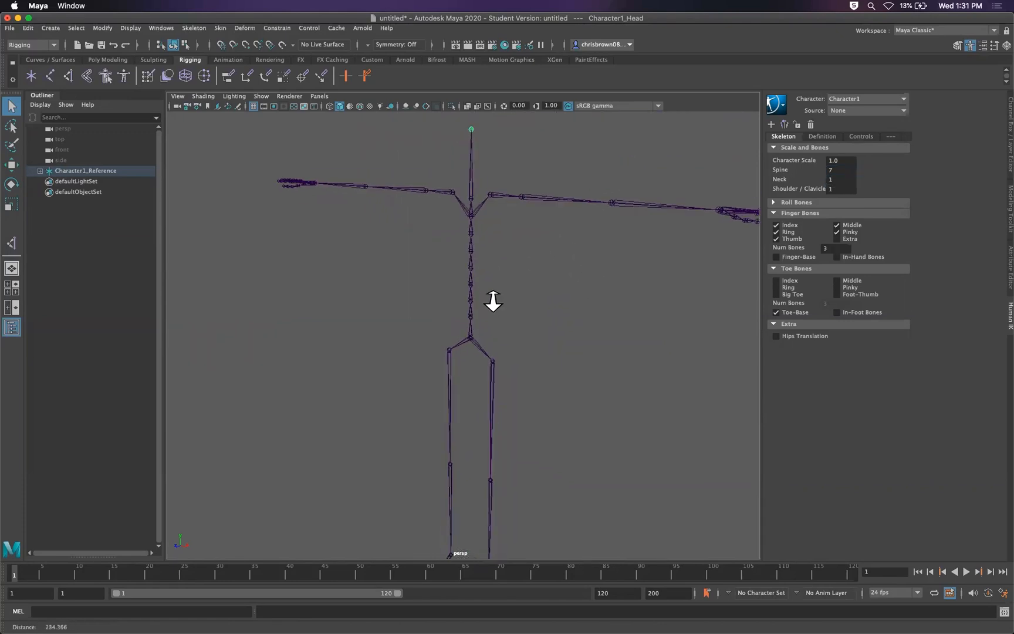
# Review the character's HumanIK definition and controls, picking the right upper leg bone, and return to the skeleton settings
pyautogui.click(822, 136)
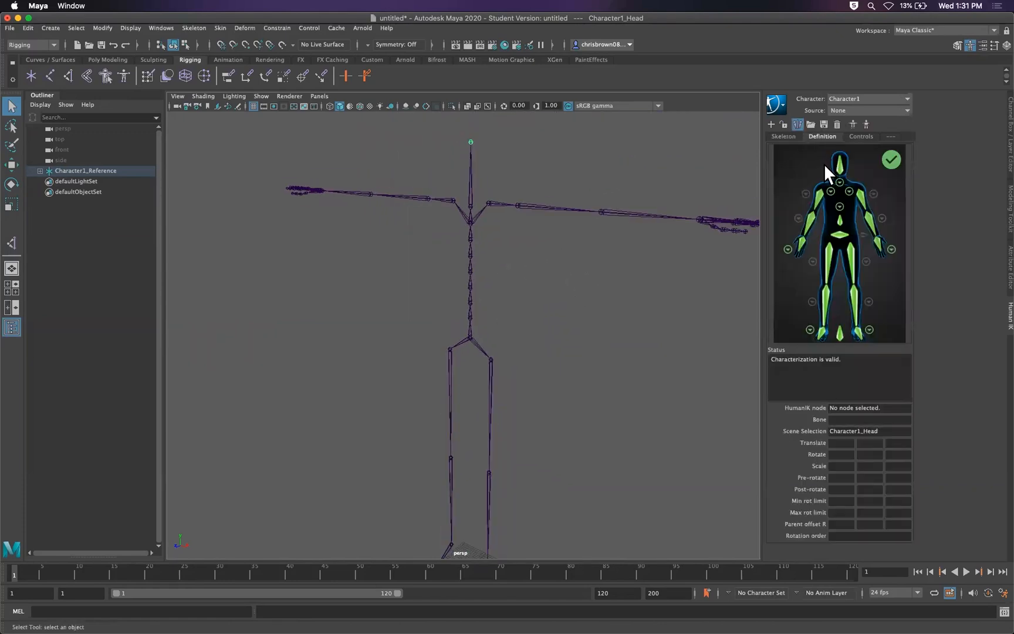
pyautogui.click(832, 262)
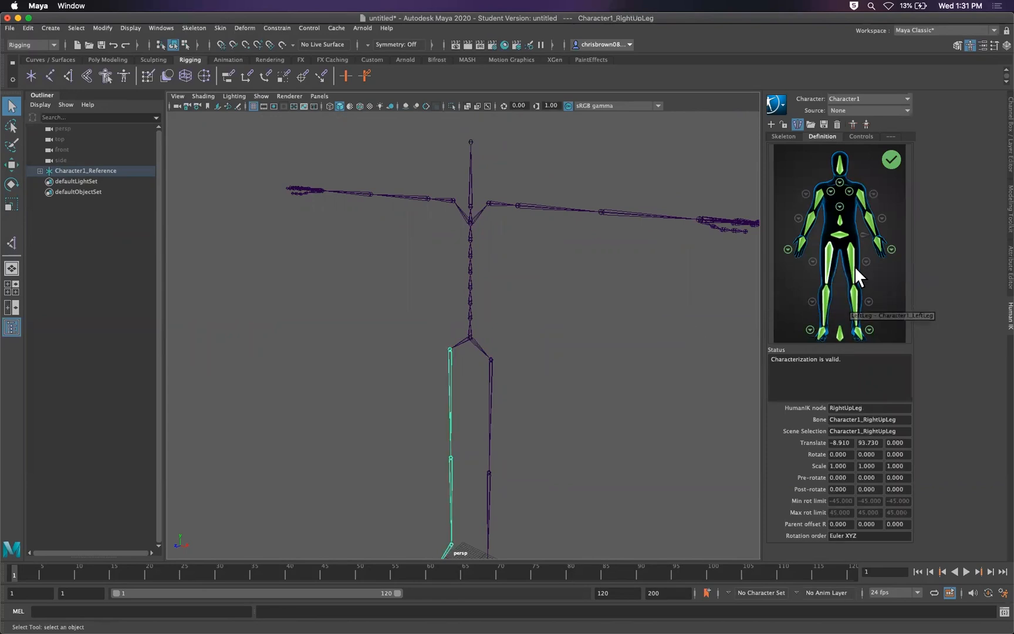
pyautogui.click(860, 136)
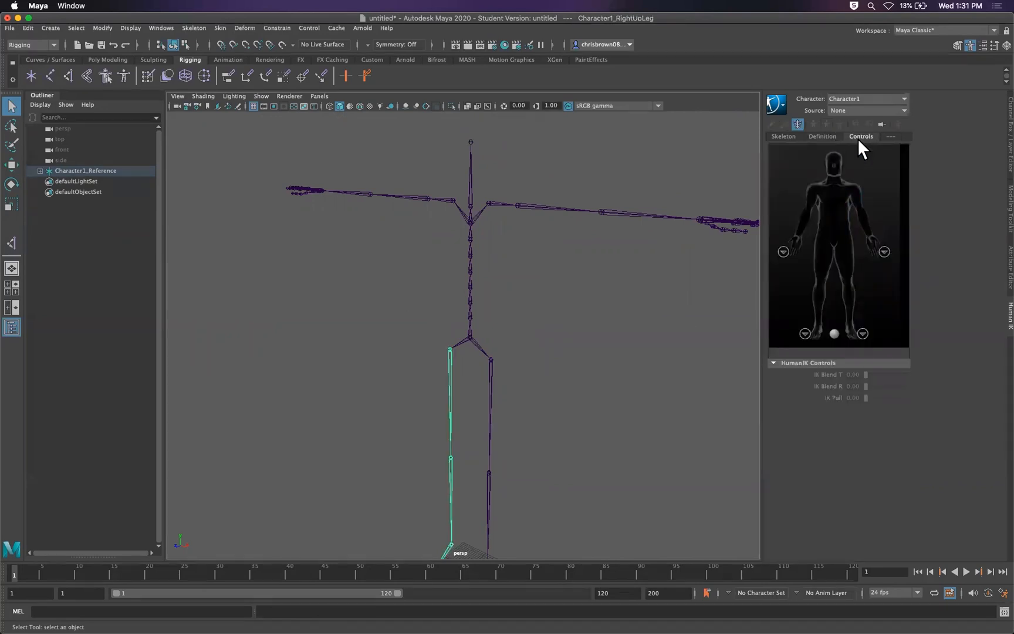
pyautogui.click(822, 137)
pyautogui.click(782, 136)
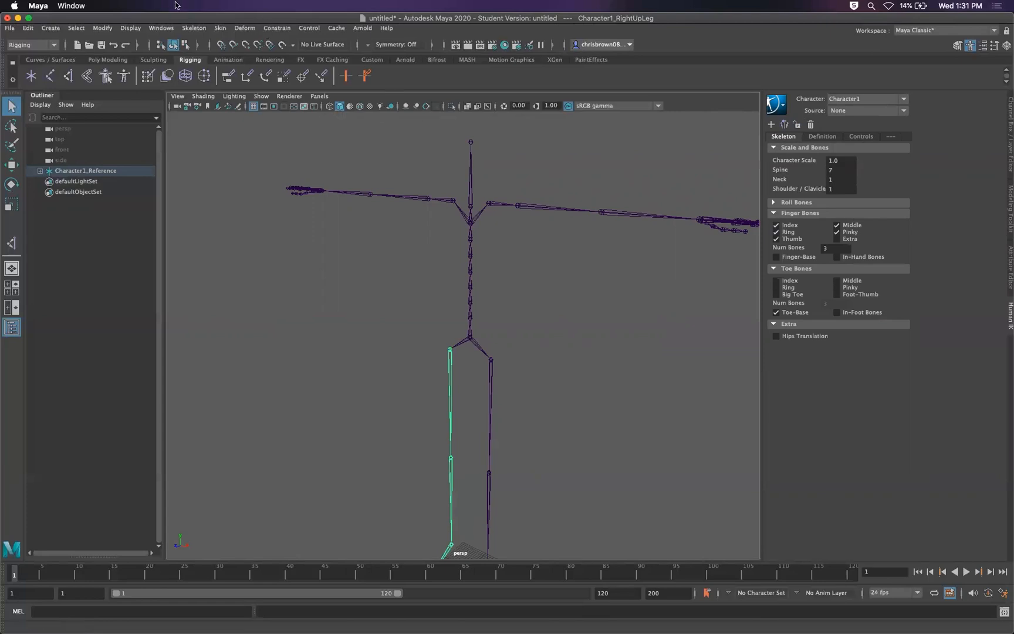
# Open the Content Browser
pyautogui.click(128, 28)
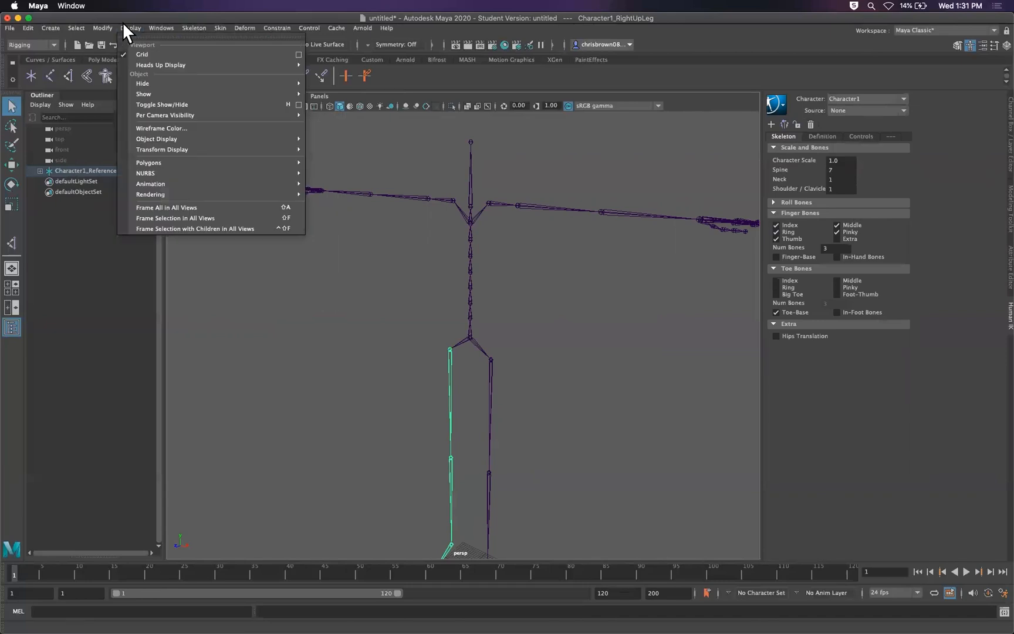
pyautogui.click(160, 28)
pyautogui.click(161, 28)
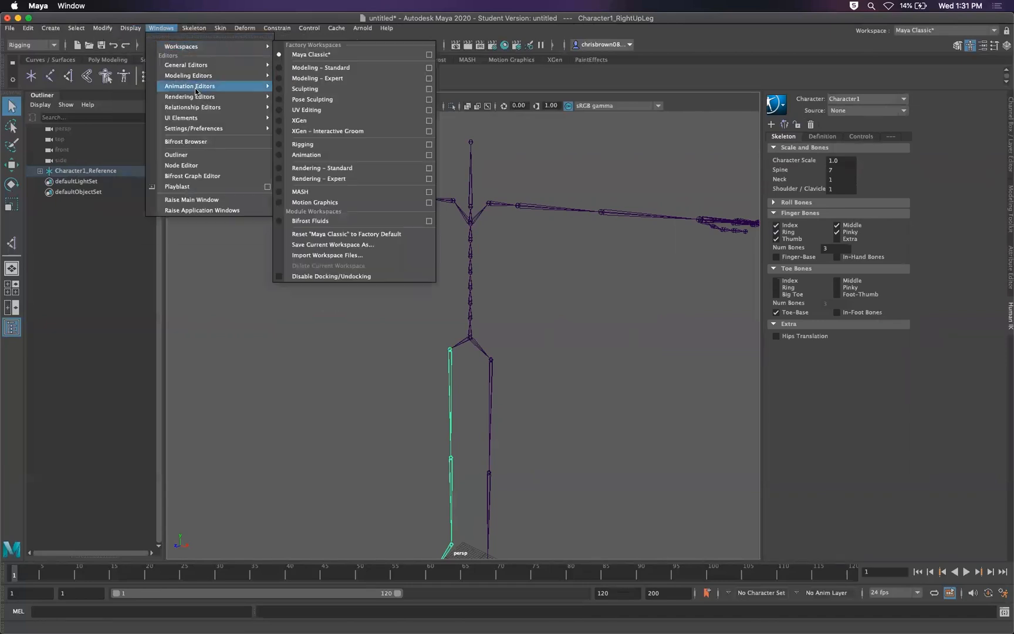
pyautogui.moveTo(221, 67)
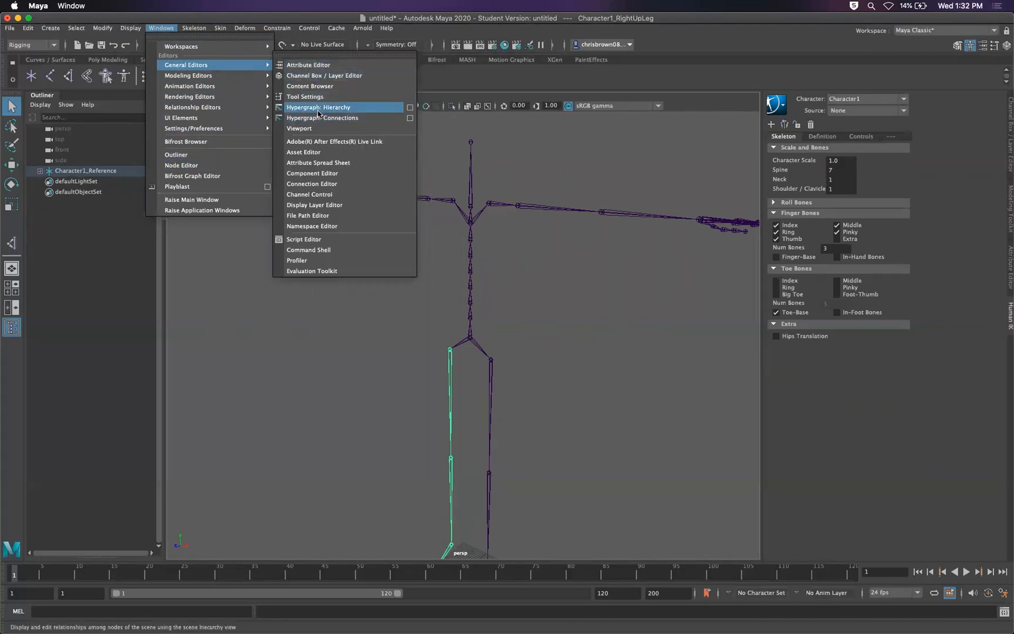
pyautogui.click(312, 86)
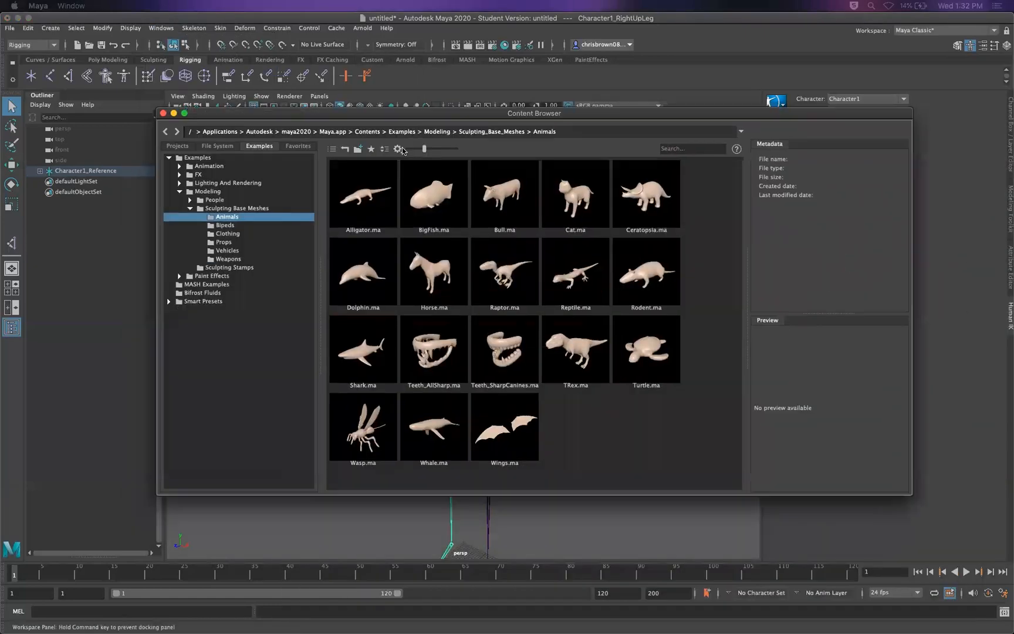
# Import rp_sophia_posed_100k_arnold.ma from the People modeling examples, and move the Content Browser clear of the viewport
pyautogui.click(179, 191)
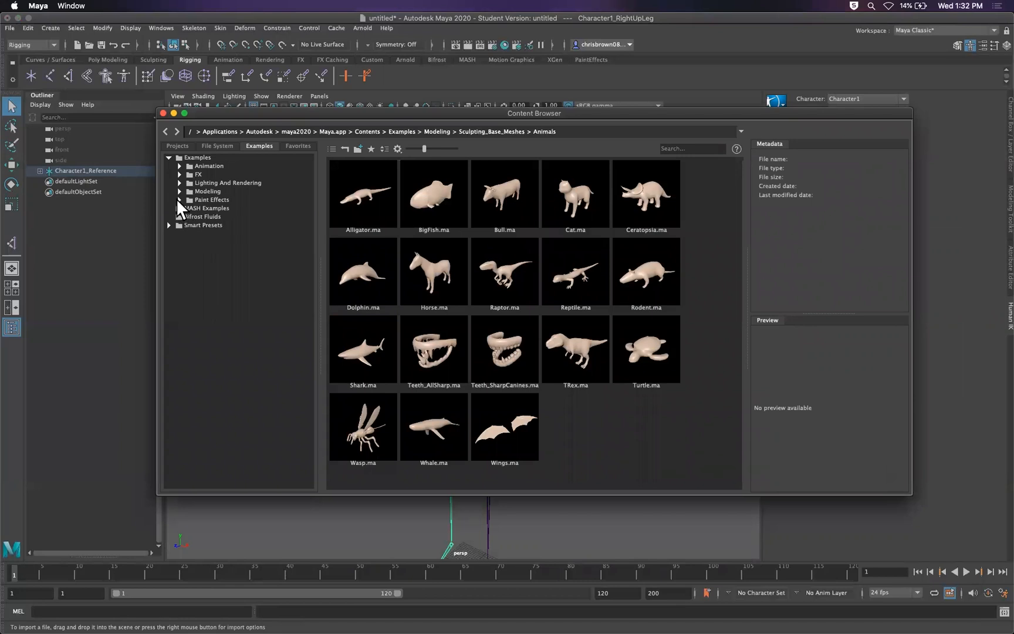
pyautogui.click(179, 191)
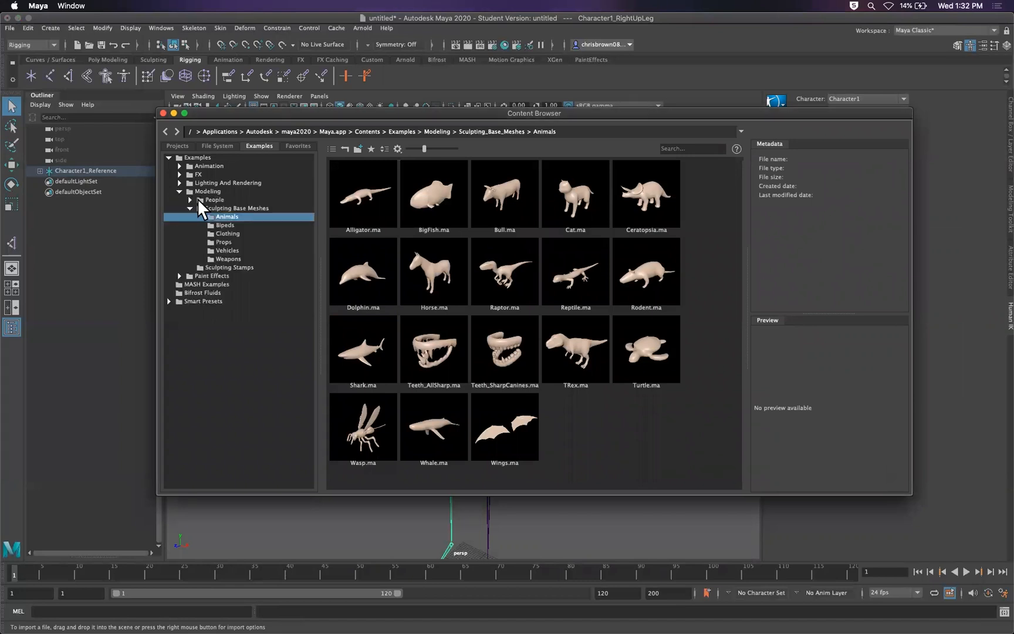
pyautogui.click(212, 200)
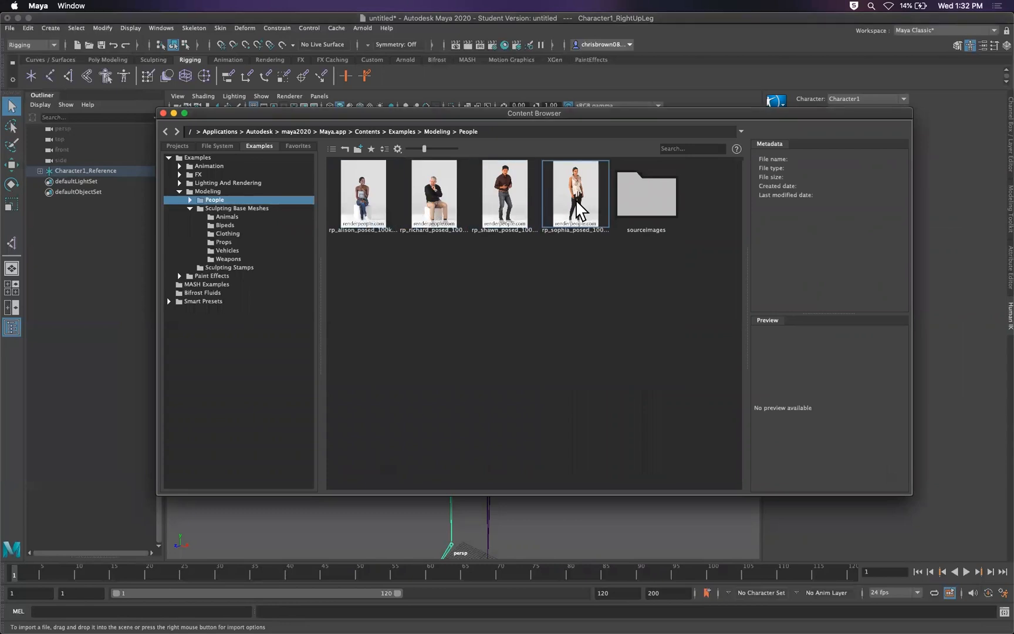
pyautogui.doubleClick(578, 208)
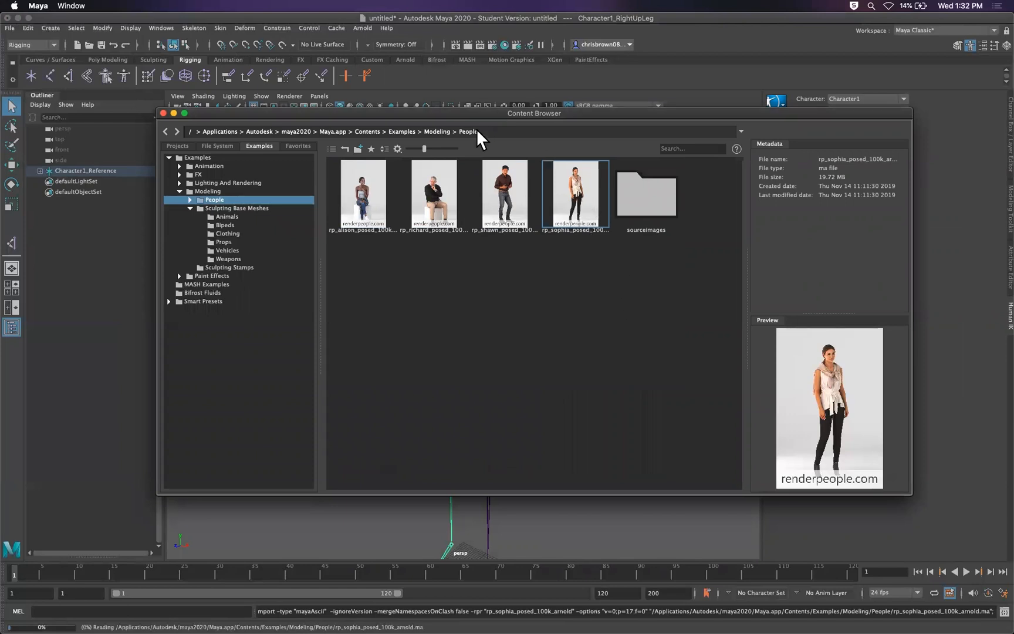
pyautogui.moveTo(490, 112); pyautogui.dragTo(459, 151)
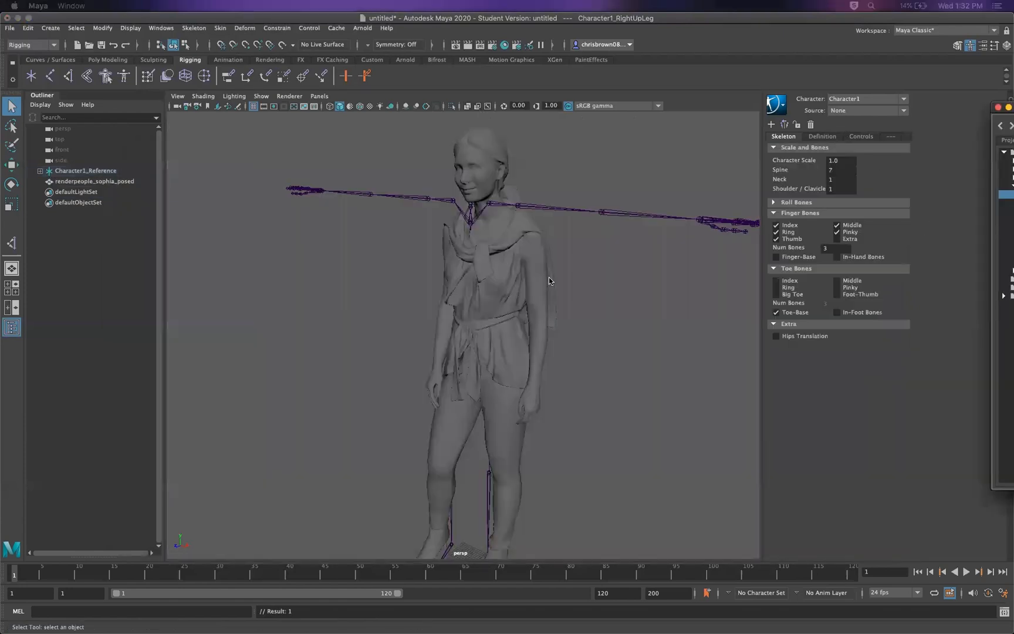
# Select the imported renderpeople_sophia_posed mesh and inspect how it lines up with the HumanIK skeleton
pyautogui.click(536, 286)
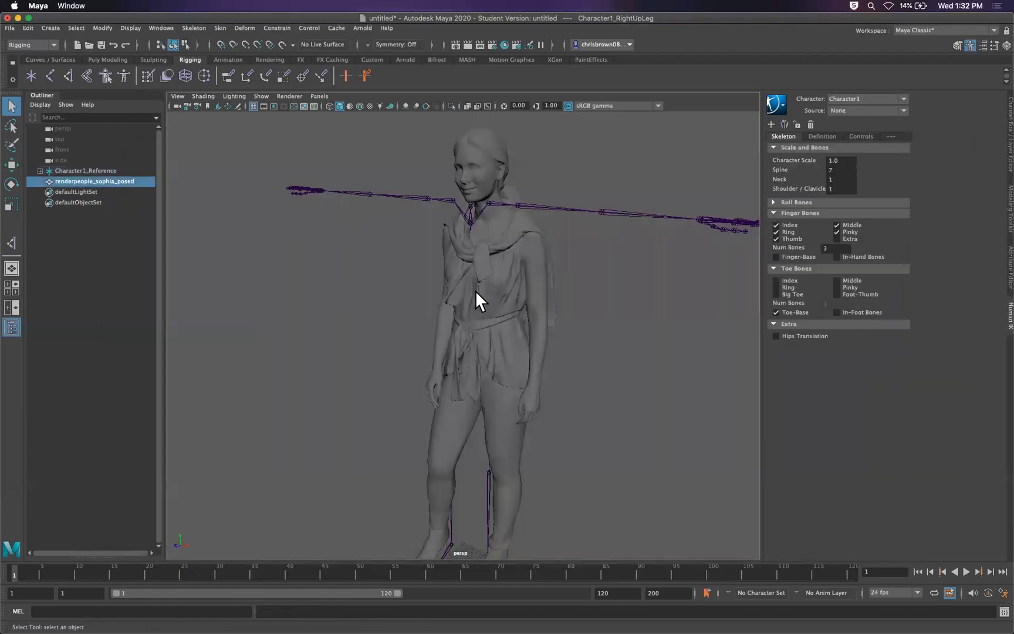
pyautogui.click(58, 180)
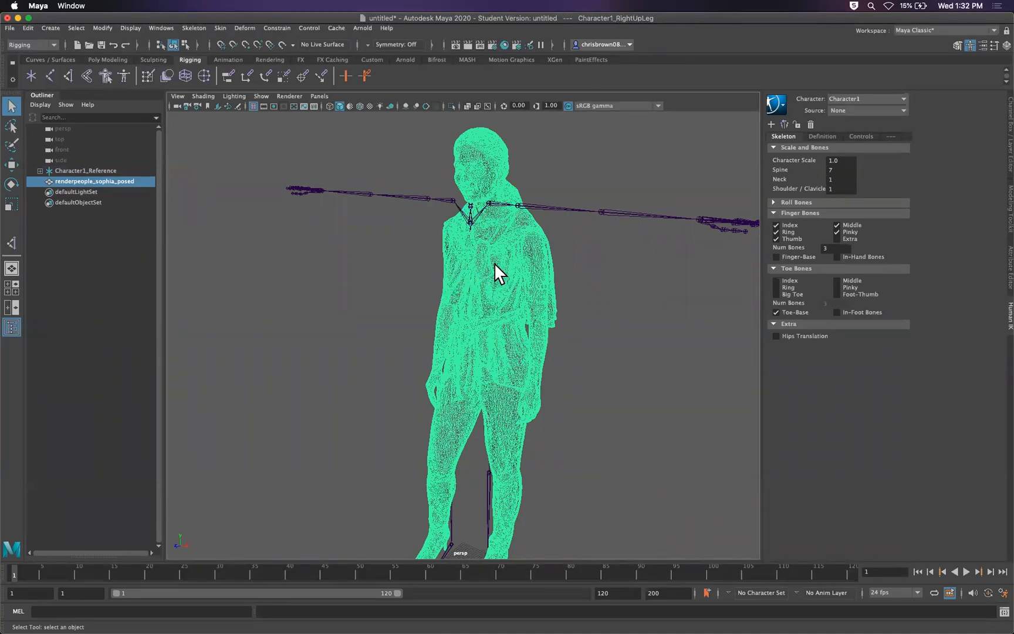
pyautogui.keyDown('alt'); pyautogui.moveTo(517, 308); pyautogui.dragTo(494, 411, button='right'); pyautogui.keyUp('alt')
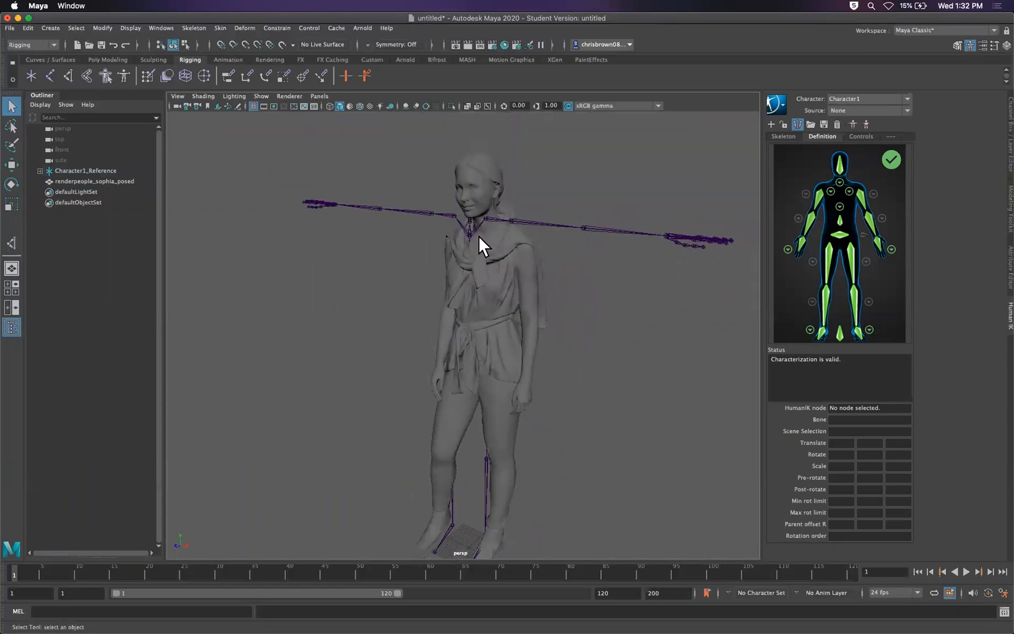
pyautogui.moveTo(508, 296)
pyautogui.keyDown('alt'); pyautogui.mouseDown()
pyautogui.moveTo(572, 278)
pyautogui.moveTo(595, 297)
pyautogui.moveTo(494, 303)
pyautogui.mouseUp(); pyautogui.keyUp('alt')
pyautogui.moveTo(494, 303)
pyautogui.keyDown('alt'); pyautogui.mouseDown(button='right')
pyautogui.moveTo(590, 341)
pyautogui.moveTo(504, 308)
pyautogui.mouseUp(button='right'); pyautogui.keyUp('alt')
pyautogui.click(191, 28)
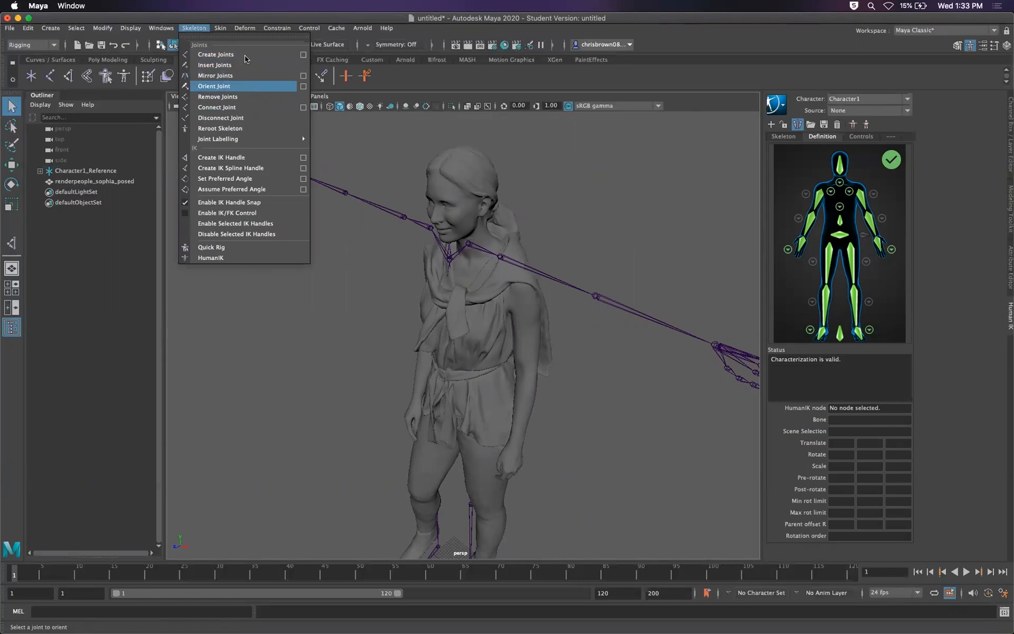
pyautogui.click(222, 26)
pyautogui.click(218, 28)
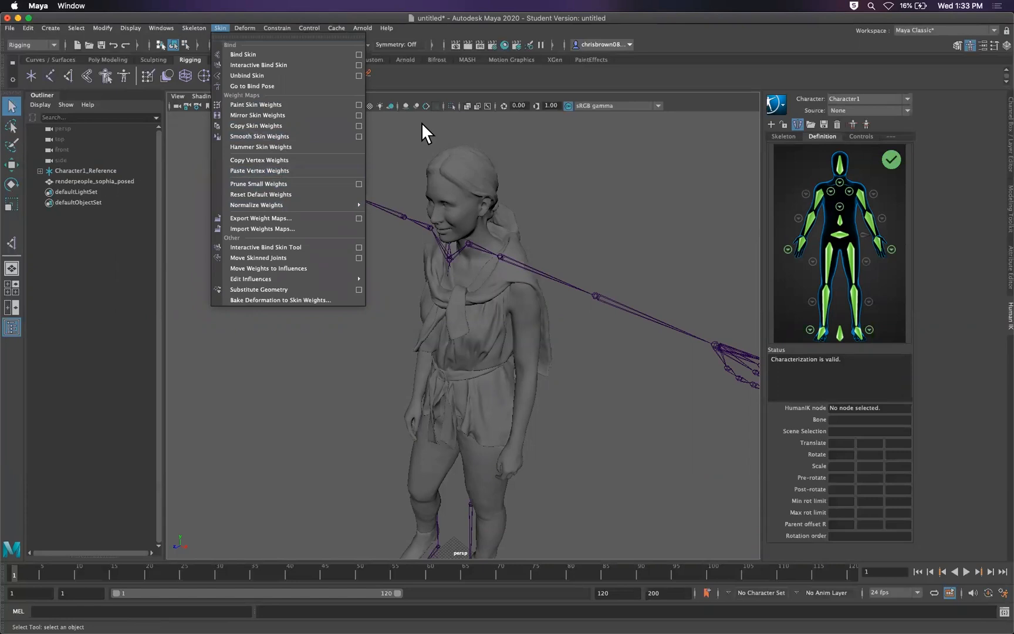
pyautogui.click(393, 296)
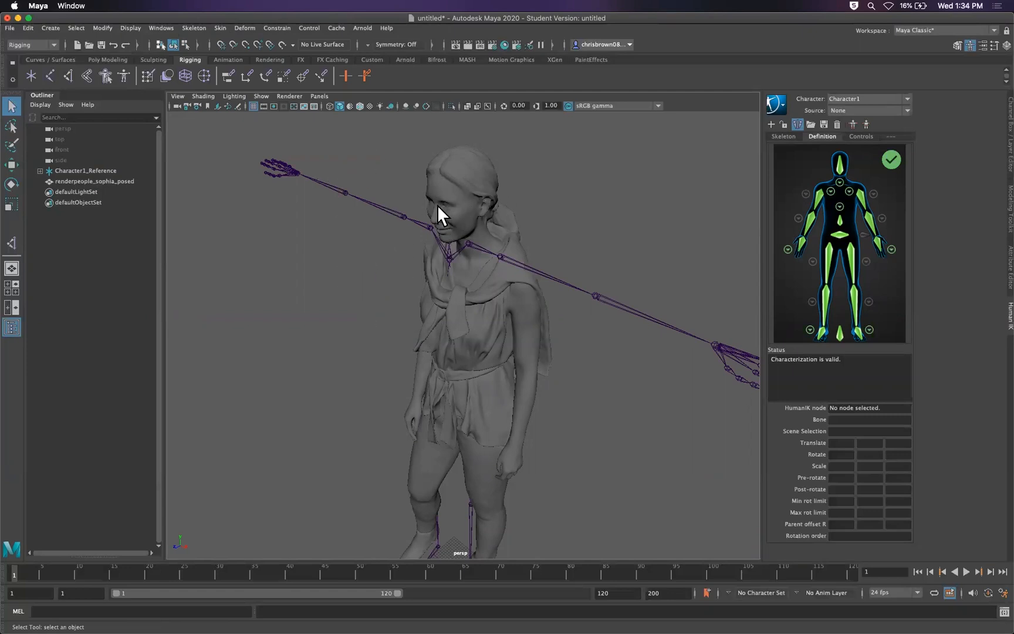
# Open the Time Editor and position its window over the lower part of the viewport
pyautogui.click(160, 27)
pyautogui.moveTo(181, 63)
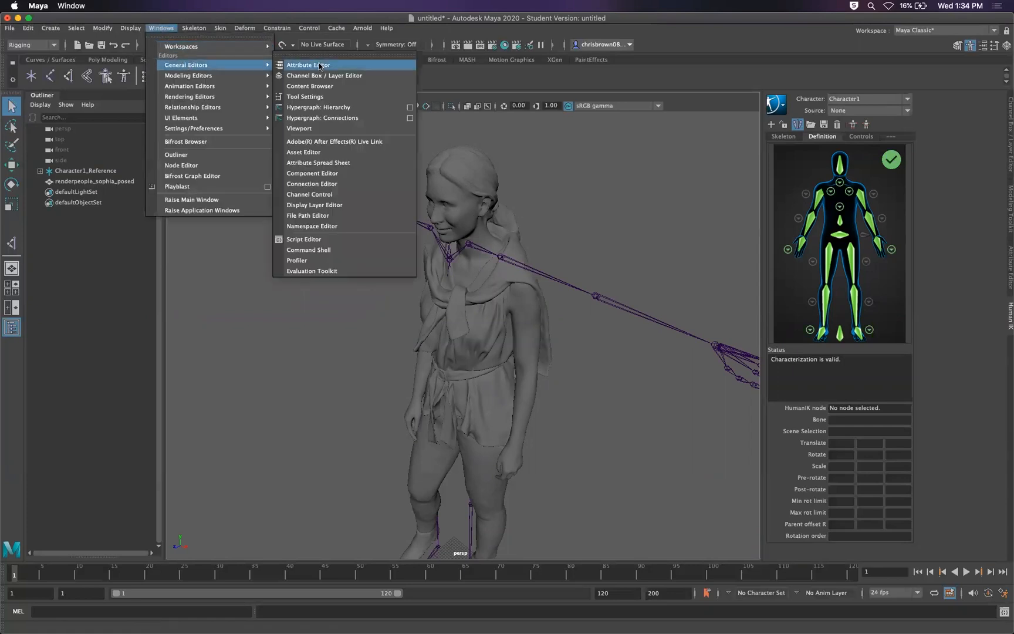
pyautogui.moveTo(220, 97)
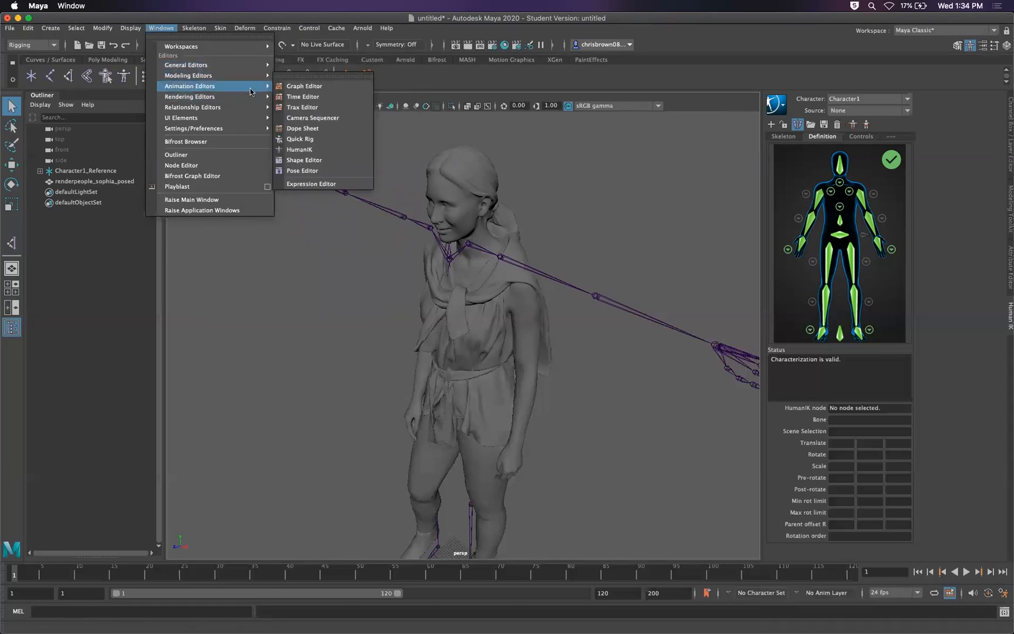
pyautogui.click(297, 97)
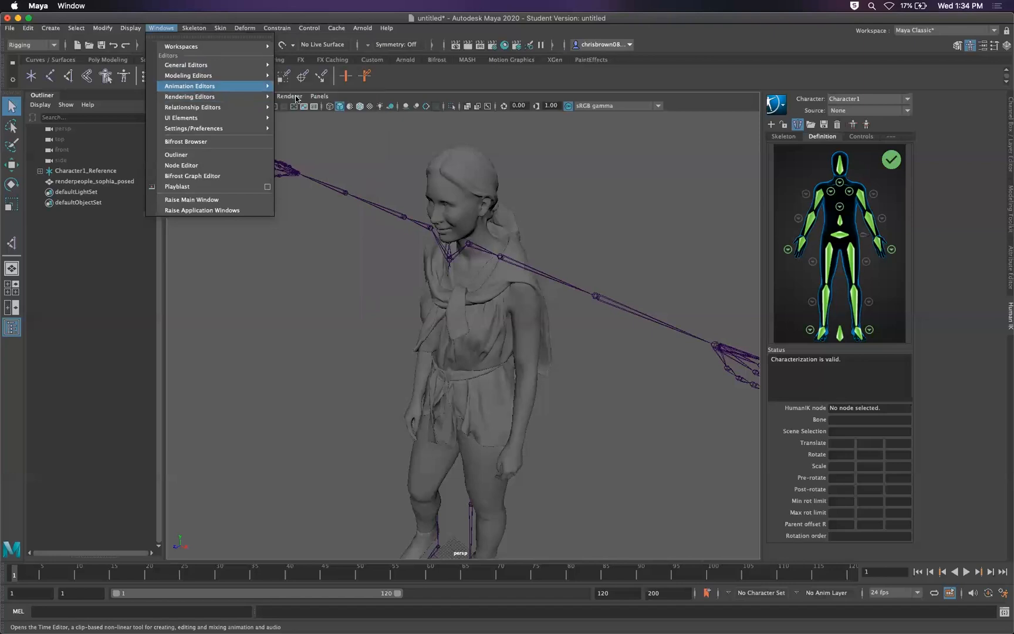
pyautogui.moveTo(389, 327); pyautogui.dragTo(387, 309)
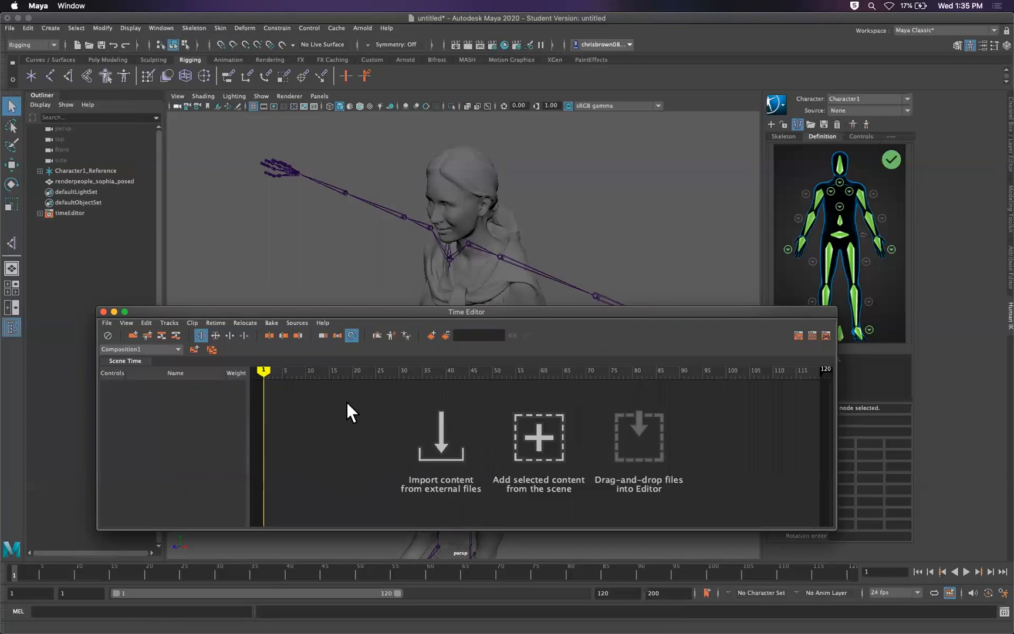
# Reposition the empty Time Editor window over the viewport, and close it
pyautogui.moveTo(584, 315); pyautogui.dragTo(604, 407)
pyautogui.moveTo(493, 411); pyautogui.dragTo(516, 287)
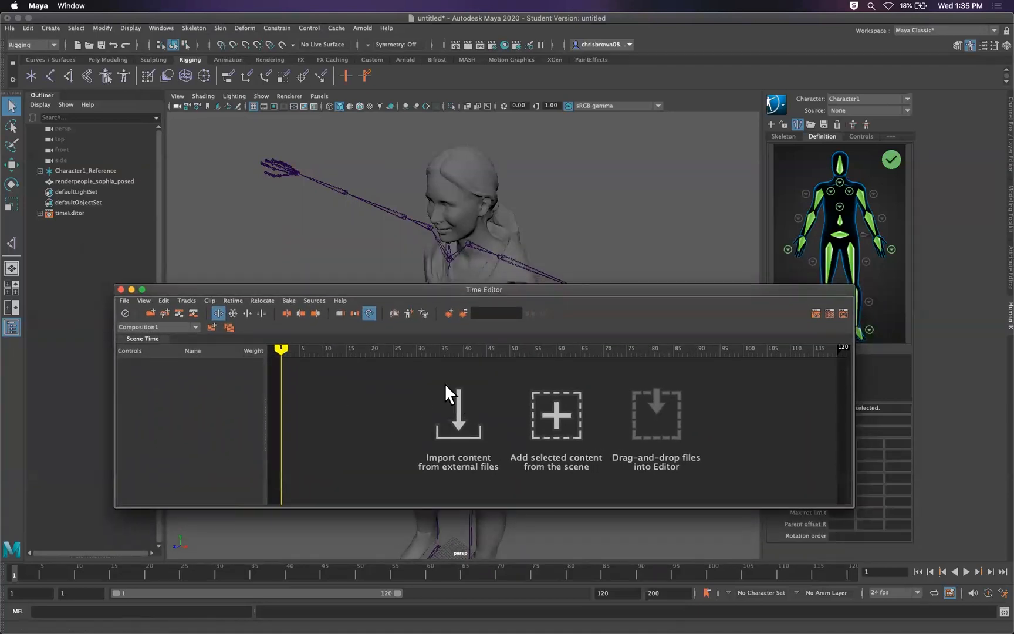
pyautogui.click(121, 289)
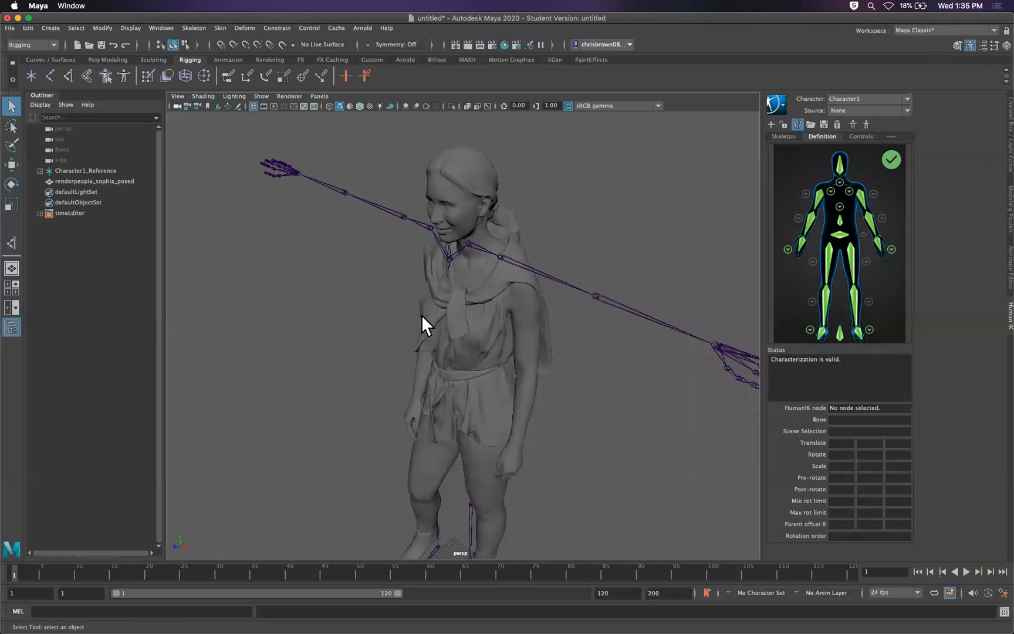
# Switch to YouTube in Chrome and open "Maya LT 2017 - Introduction to the Time Editor Animation Tool" from the "maya time editor" results
pyautogui.press('super+Tab')
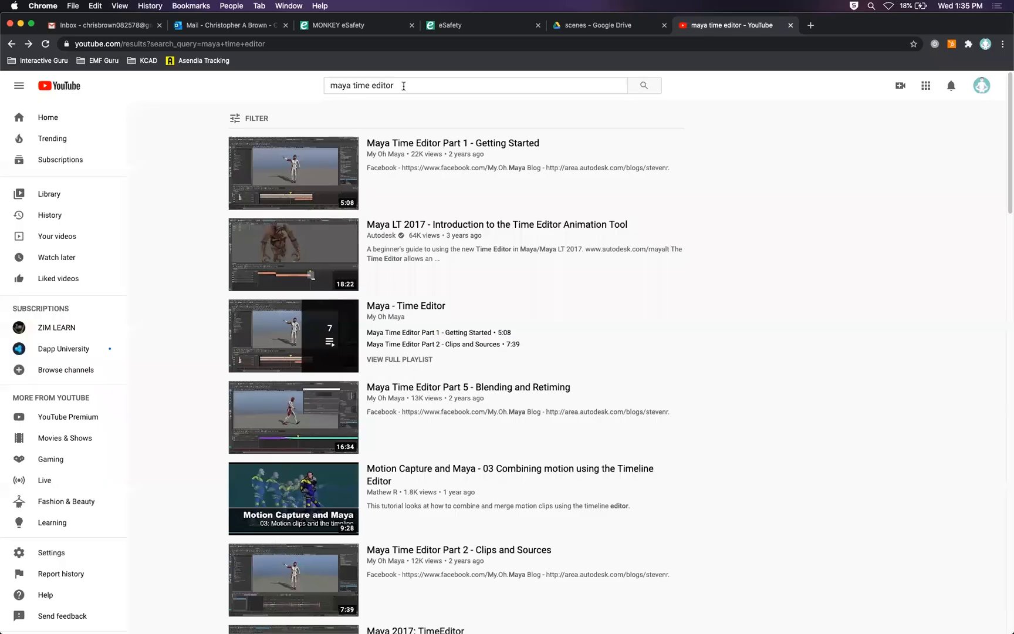
pyautogui.click(418, 85)
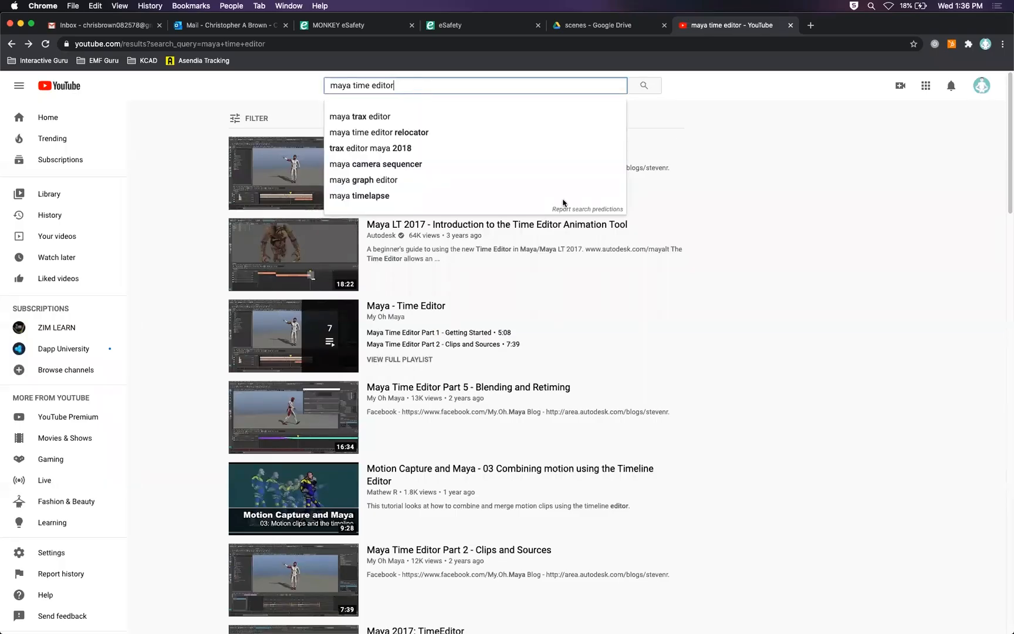
pyautogui.click(757, 204)
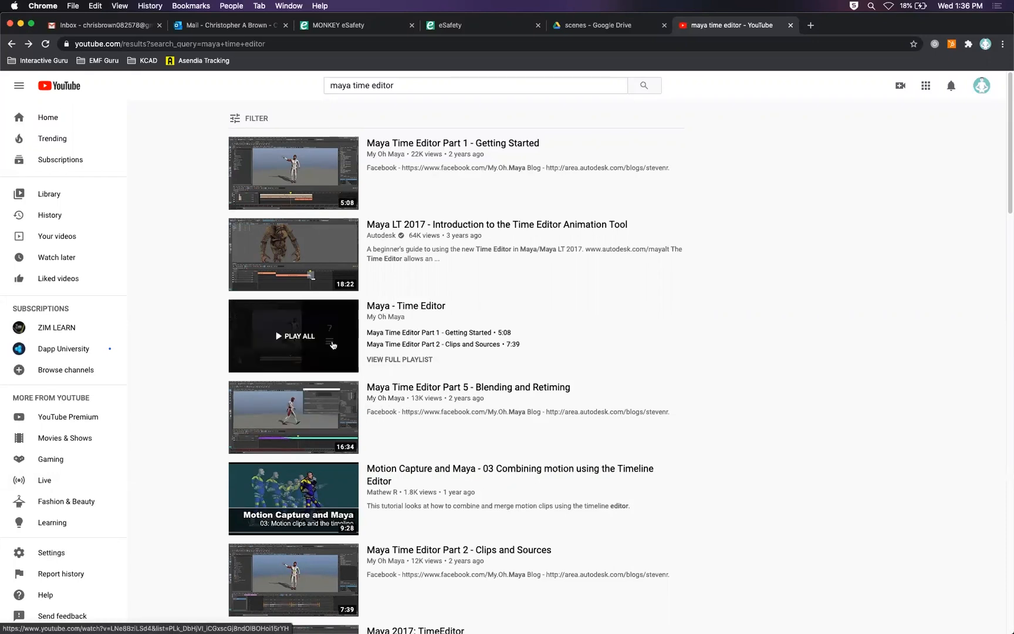
pyautogui.click(298, 246)
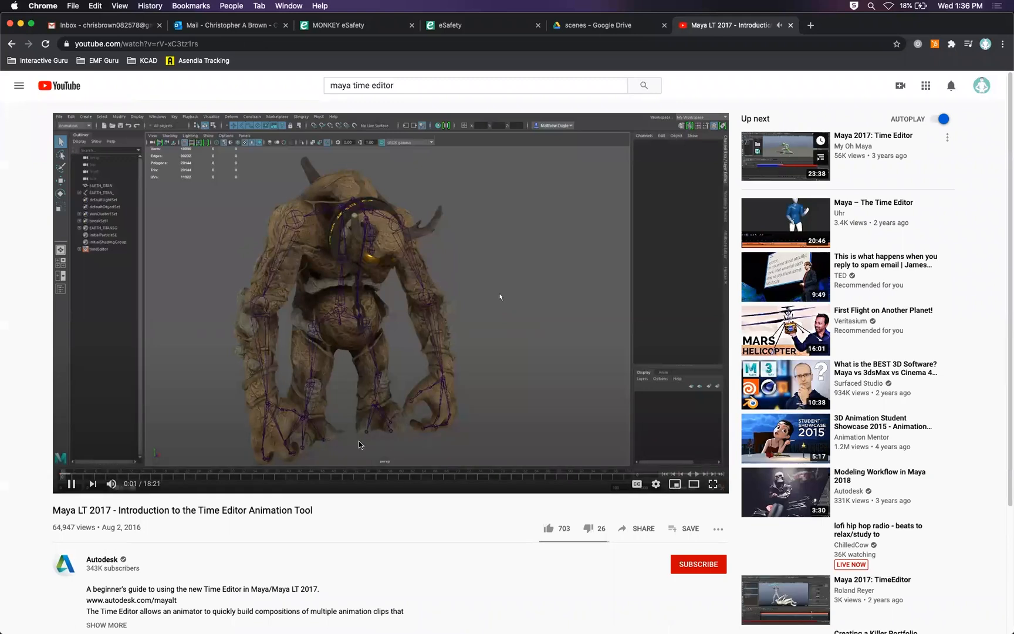
# Skip through the video from 12:48 to about the 16-minute mark, pause it, and return to the search results
pyautogui.click(521, 474)
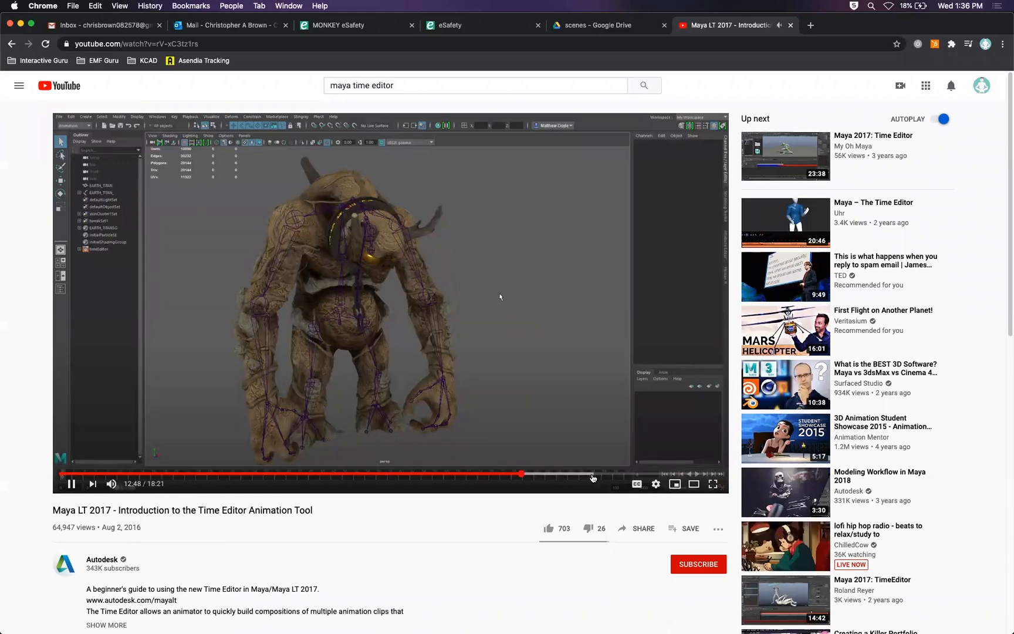
pyautogui.click(594, 474)
pyautogui.click(631, 473)
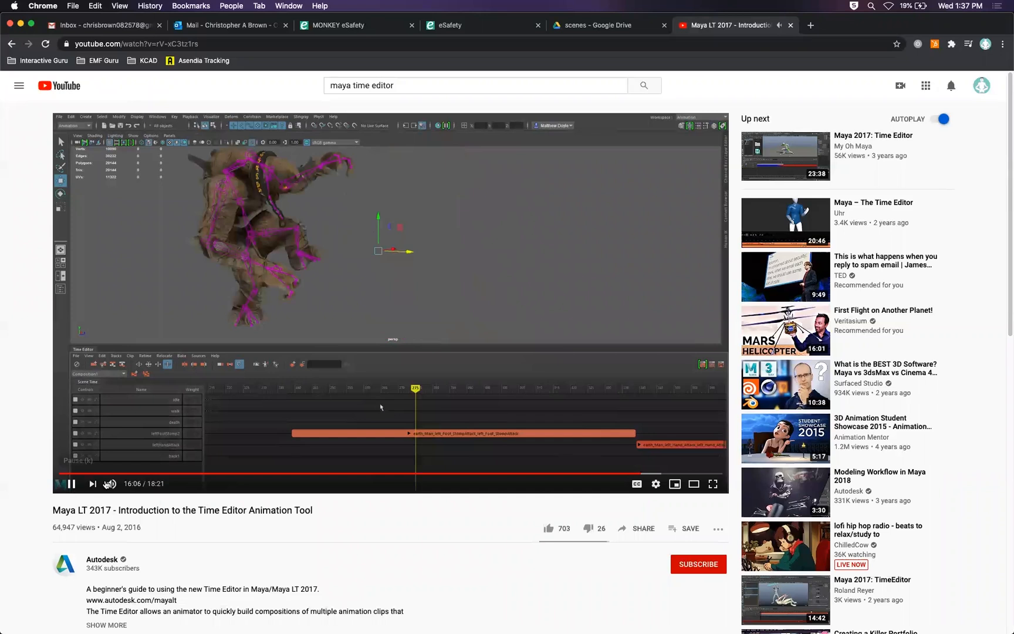
pyautogui.click(71, 485)
pyautogui.click(12, 44)
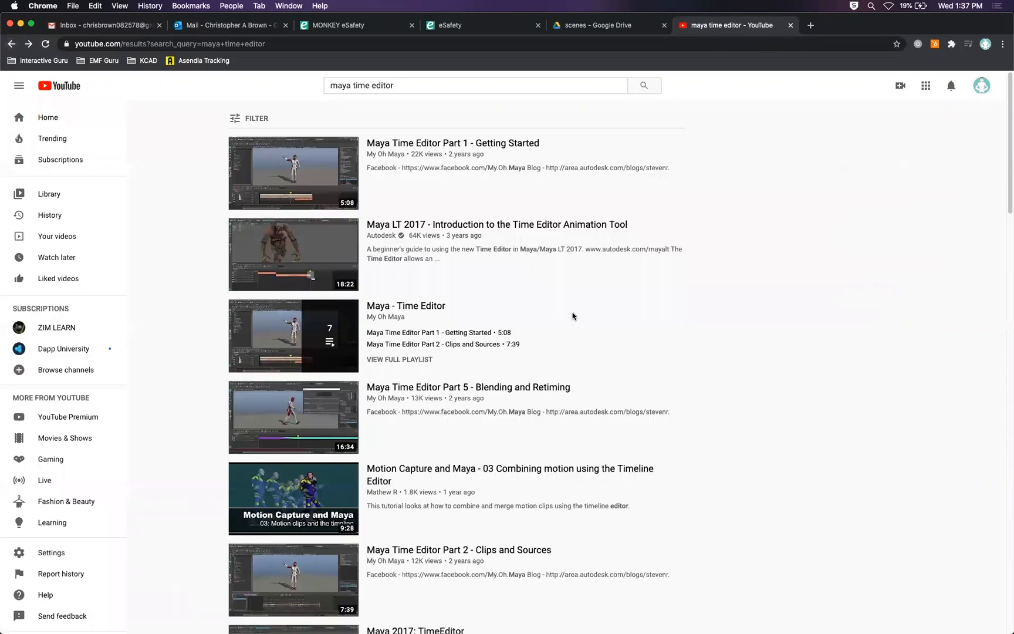
# Open the "Maya 2017: TimeEditor" video from further down the results and skip ahead past 3:35
pyautogui.scroll(-5, 1008, 208)
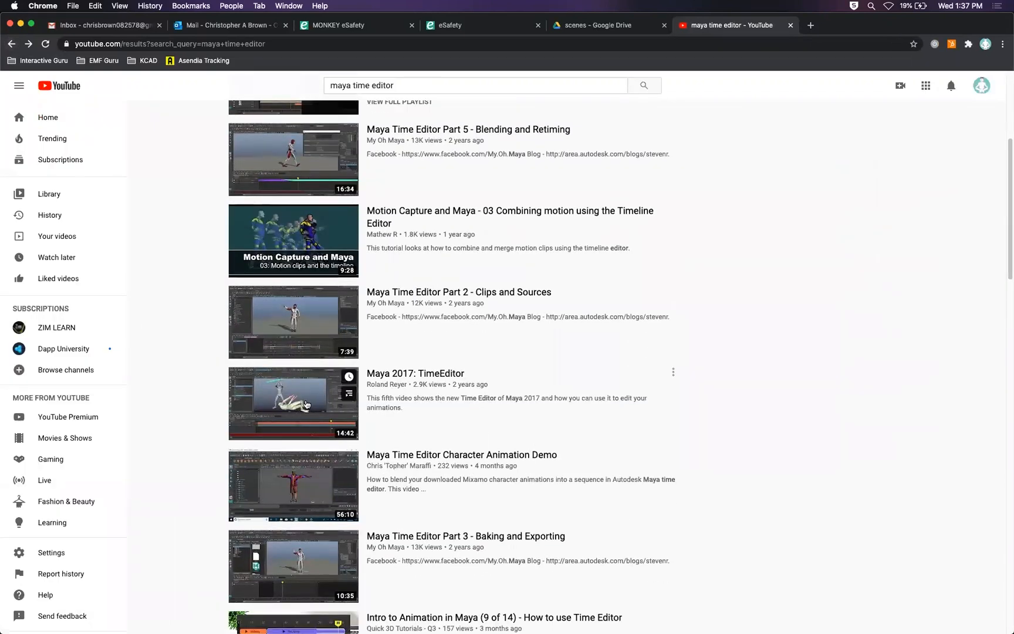
pyautogui.click(286, 405)
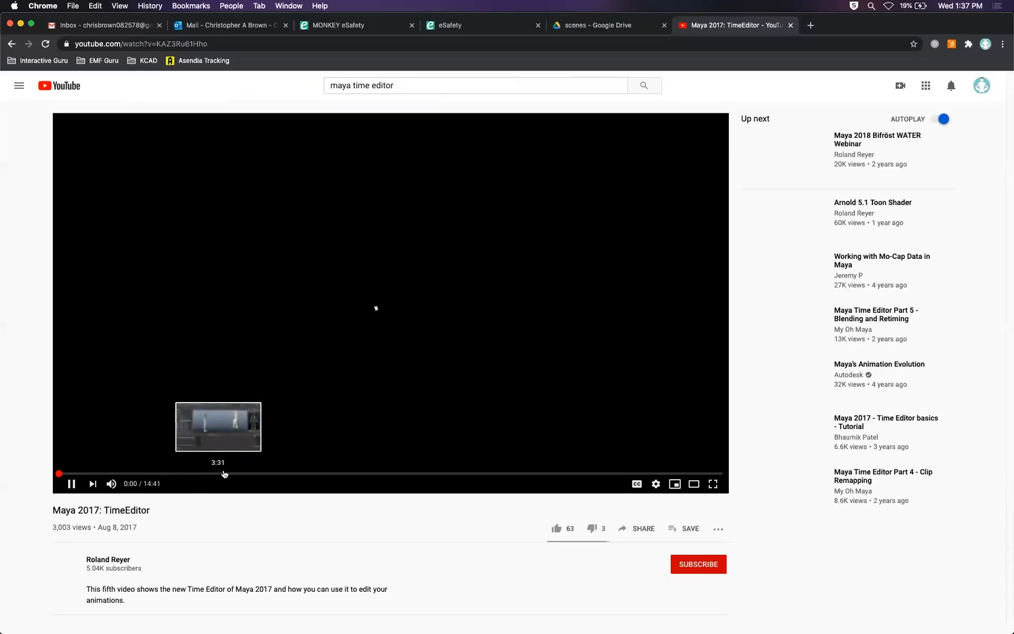
pyautogui.click(221, 474)
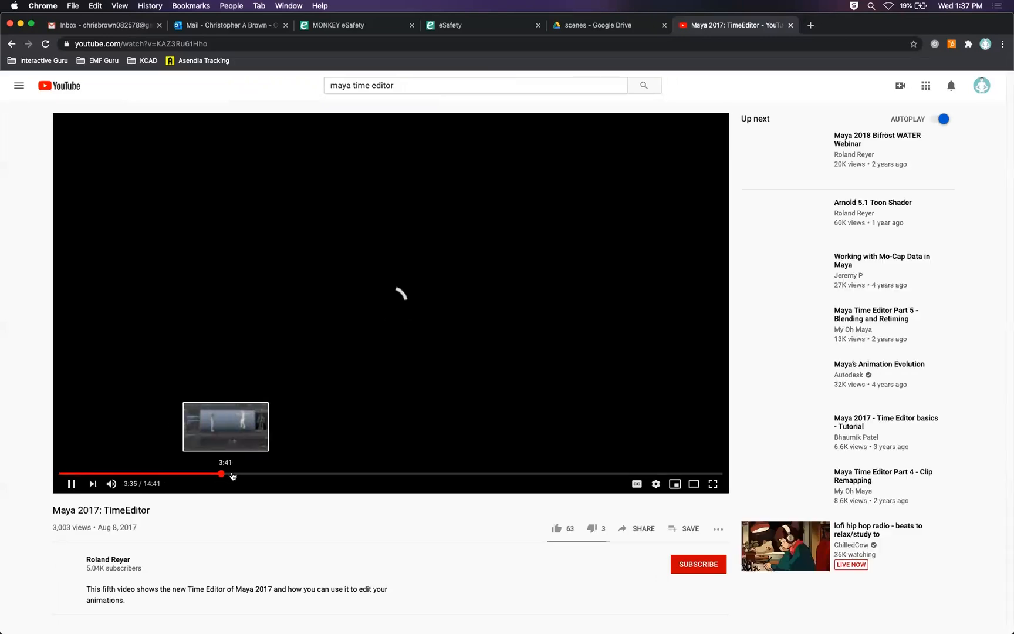
pyautogui.click(321, 473)
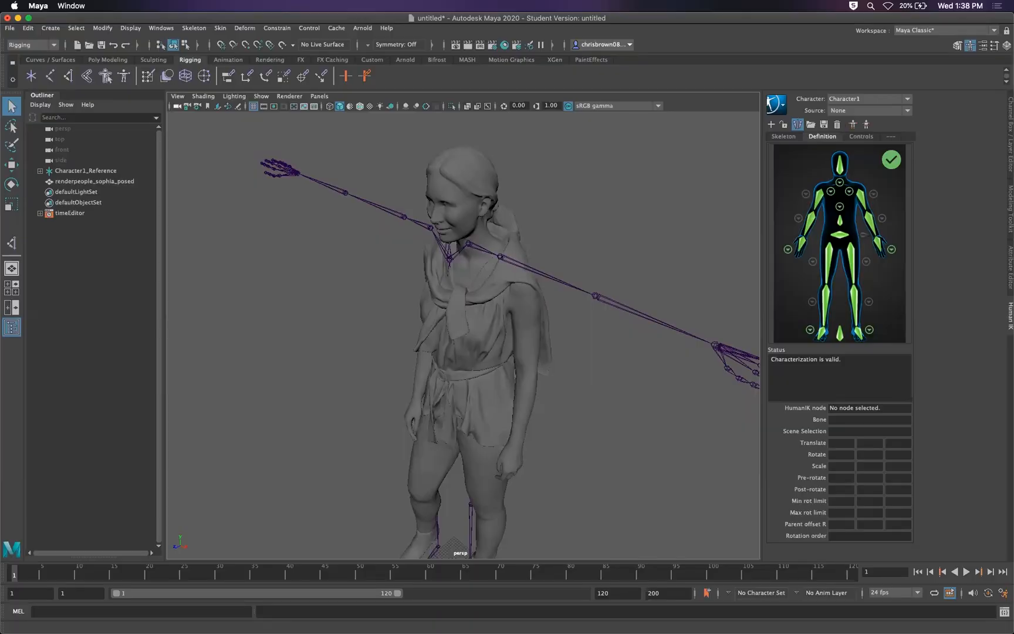
# Switch back to Maya, bring up the Content Browser, and highlight frames 59 to 72 in the time slider
pyautogui.moveTo(1013, 120); pyautogui.dragTo(692, 125)
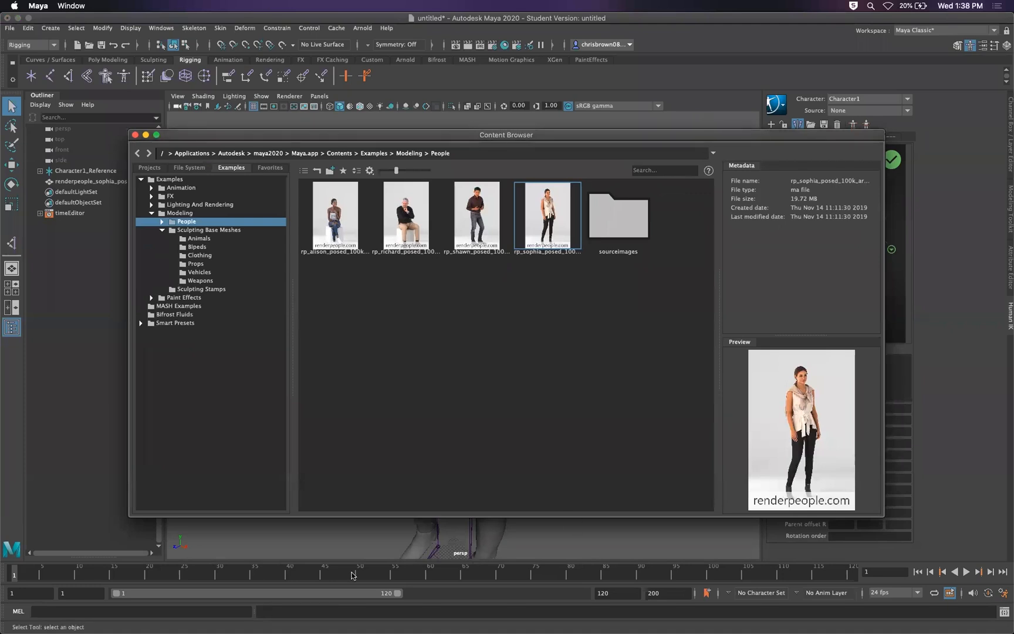
pyautogui.keyDown('shift'); pyautogui.moveTo(360, 573); pyautogui.dragTo(398, 576); pyautogui.keyUp('shift')
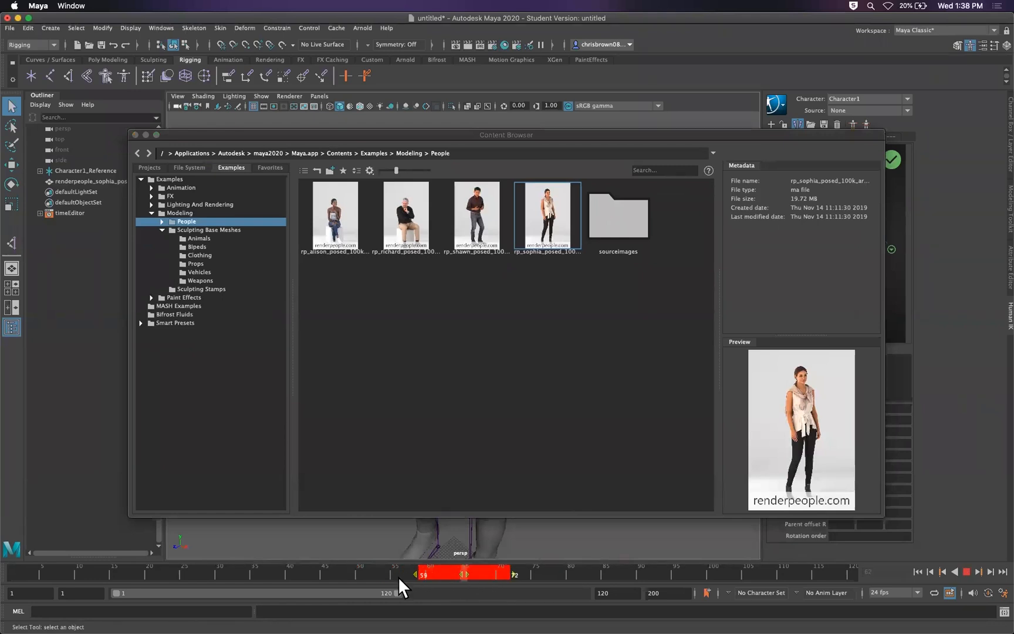